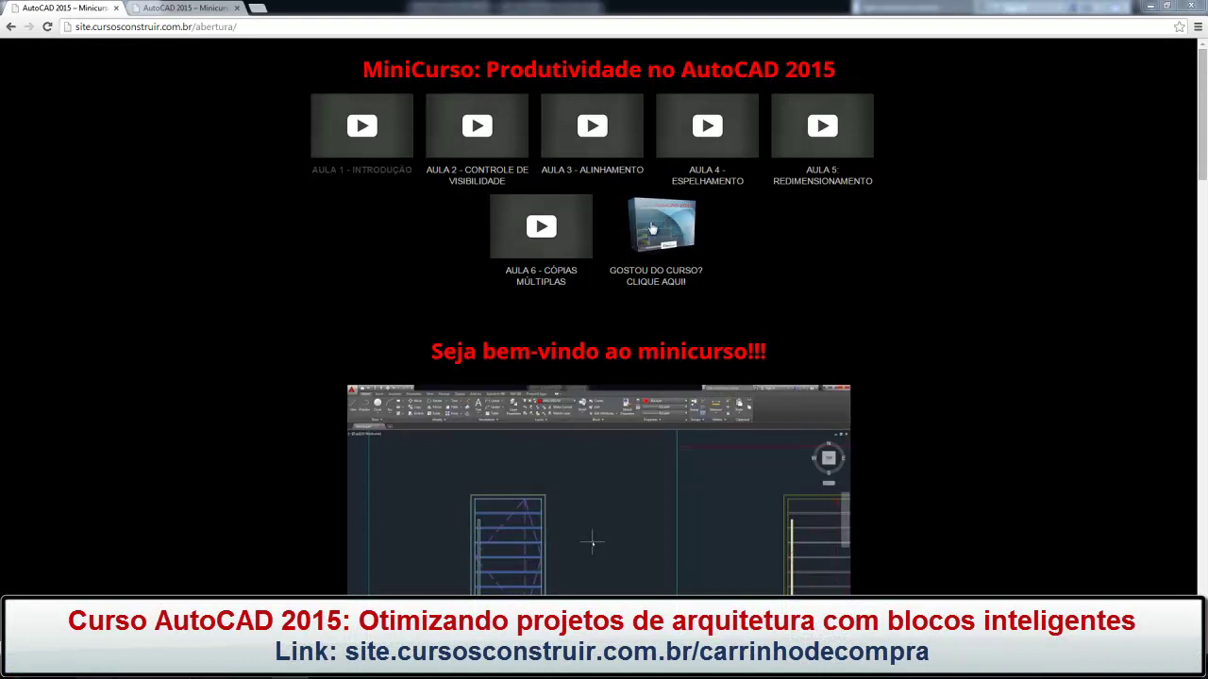
Step: Switch Chrome to the Cursos Construir course sales page tab
left_click(189, 10)
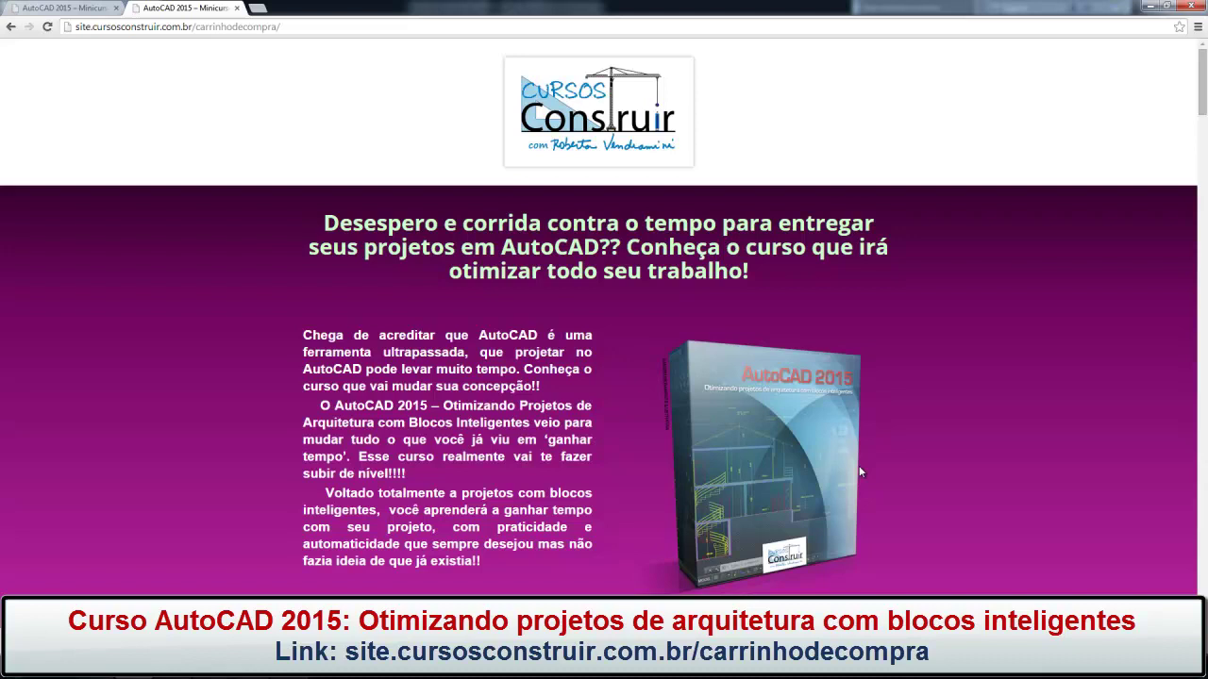
Step: Scroll down the sales page to its list of four MÓDULO headings
scroll(858, 465, "down", 1)
scroll(616, 347, "down", 1)
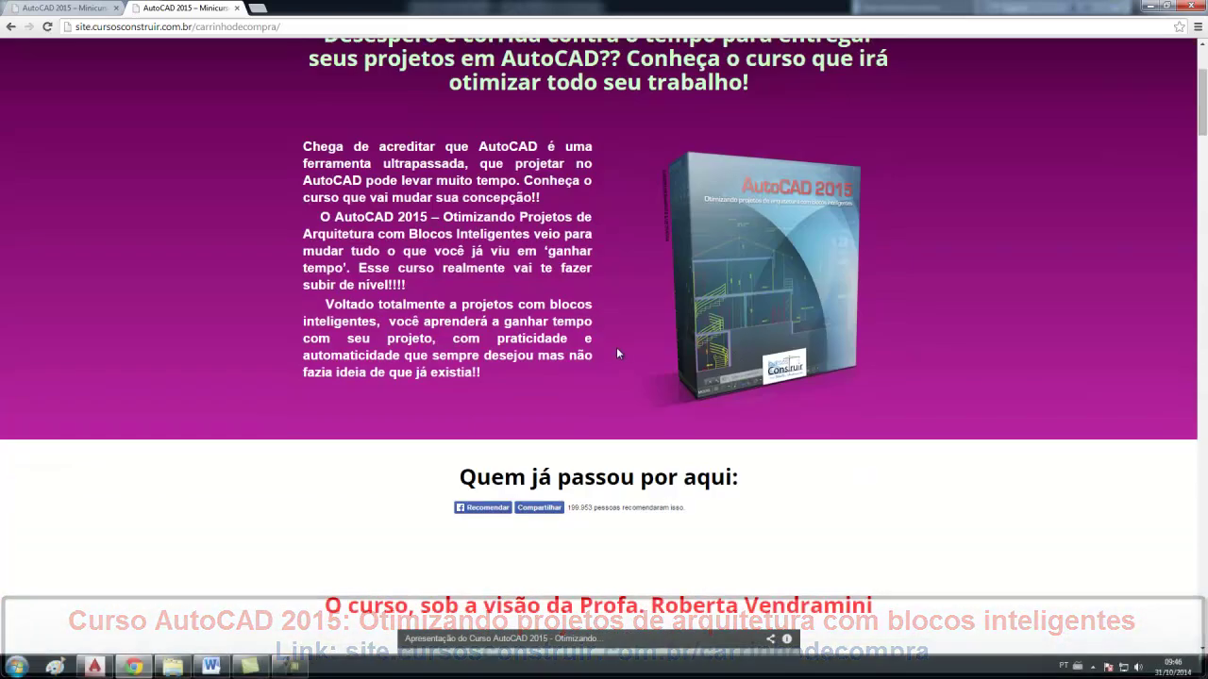
scroll(615, 347, "down", 2)
scroll(615, 347, "down", 3)
scroll(615, 347, "down", 4)
scroll(615, 347, "down", 3)
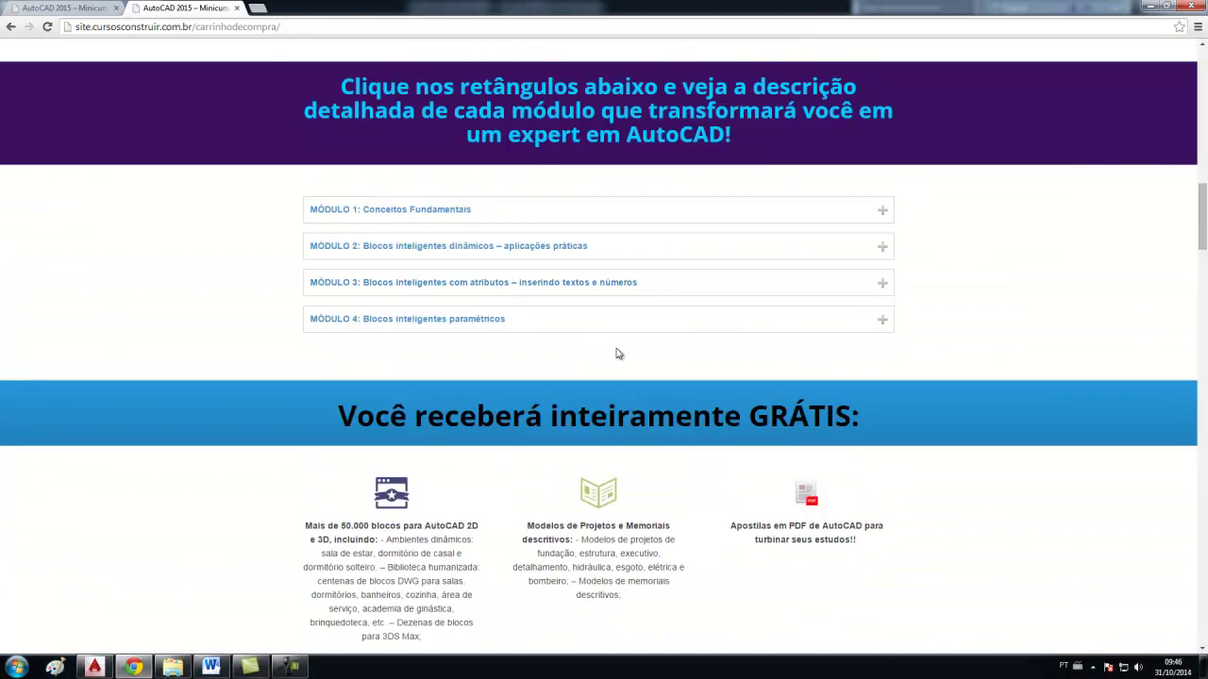
Step: Expand MÓDULO 1, 2 and 3 to list their lessons, then bring AutoCAD forward
left_click(360, 215)
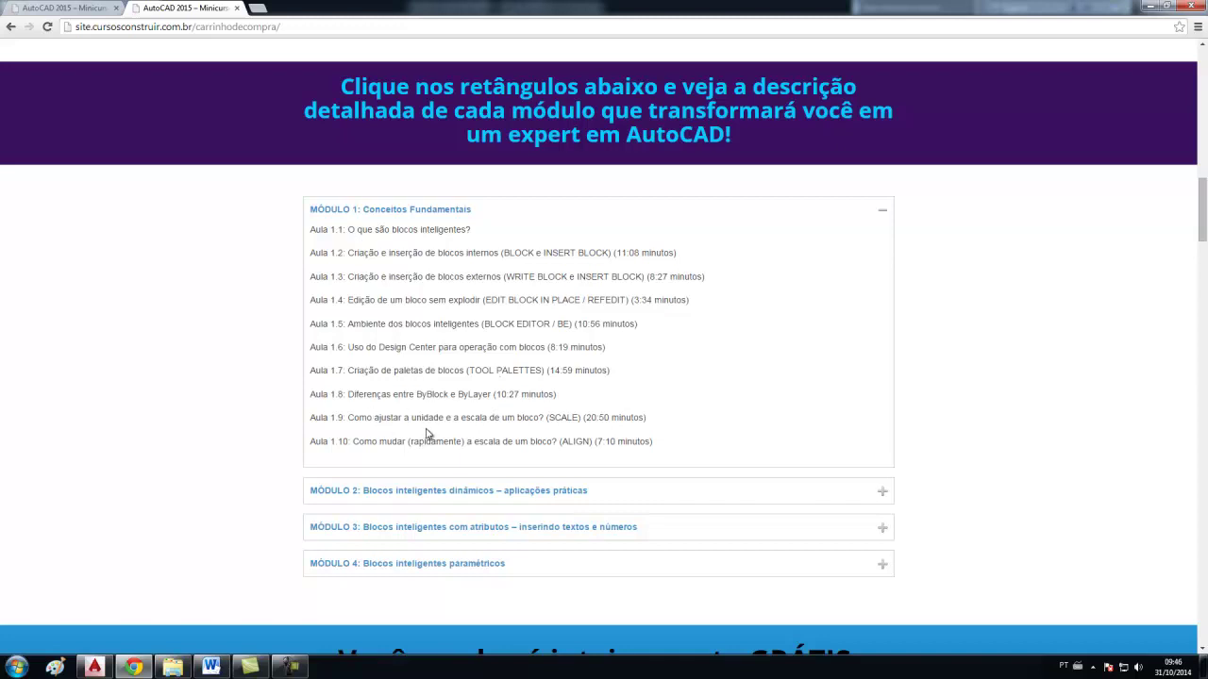
scroll(648, 372, "down", 2)
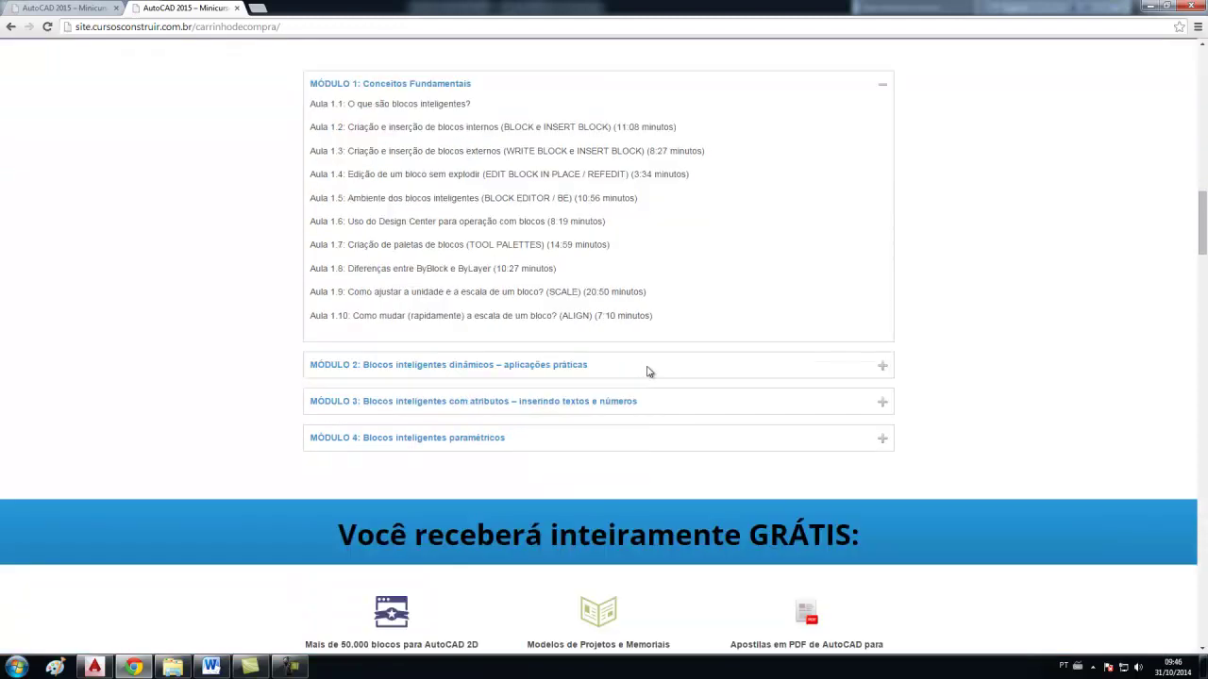
left_click(392, 302)
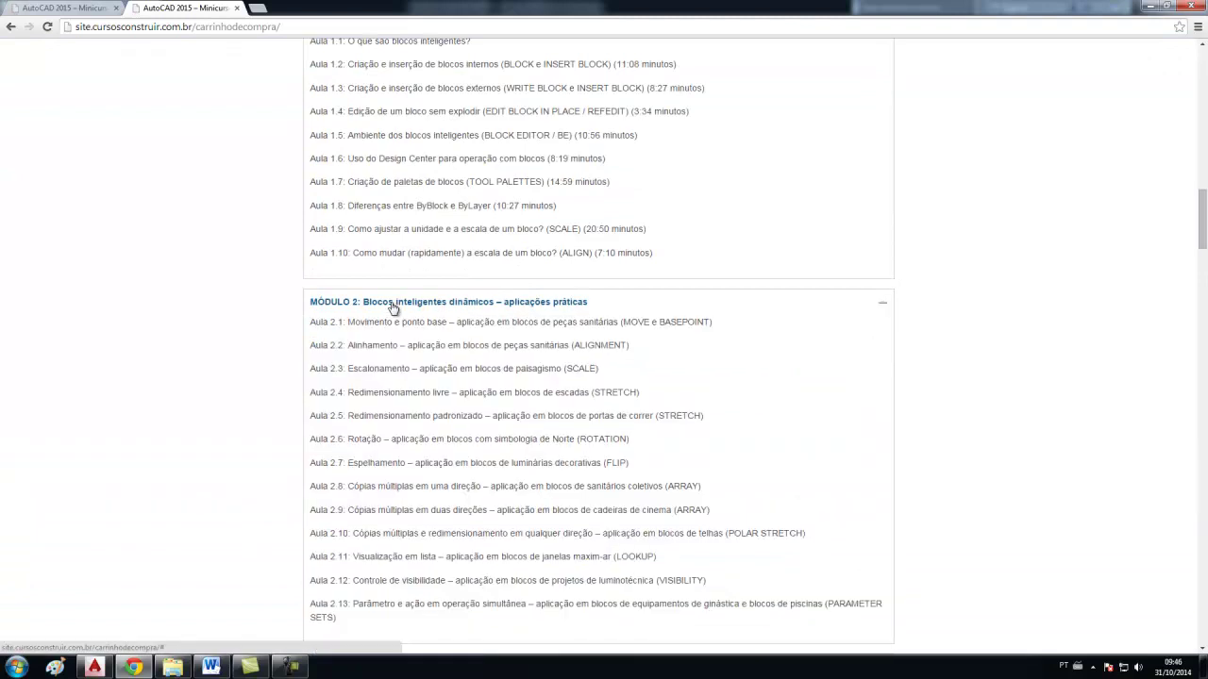
scroll(359, 378, "down", 2)
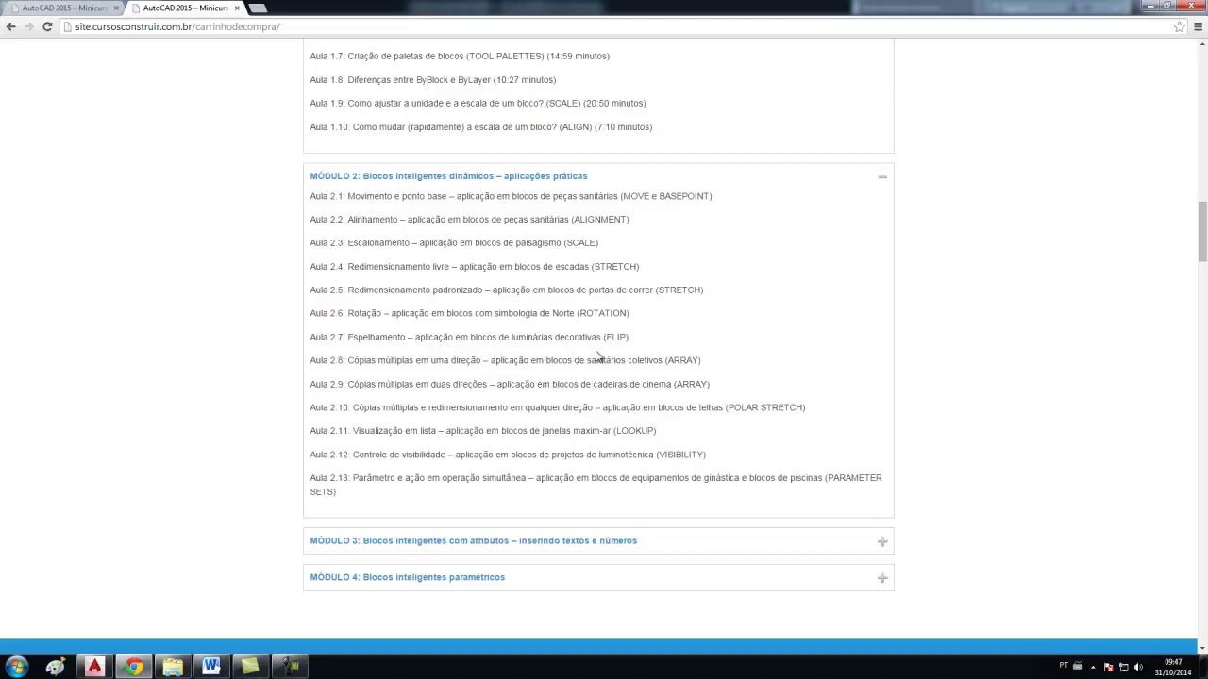
scroll(597, 356, "down", 3)
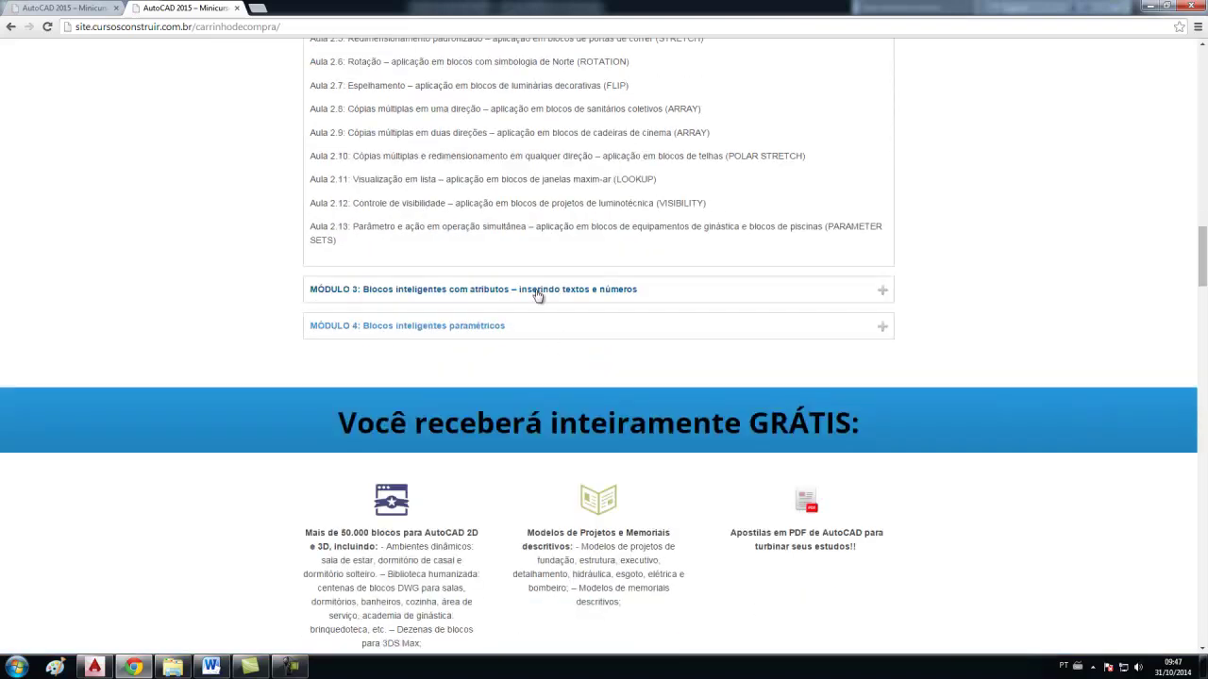
left_click(536, 294)
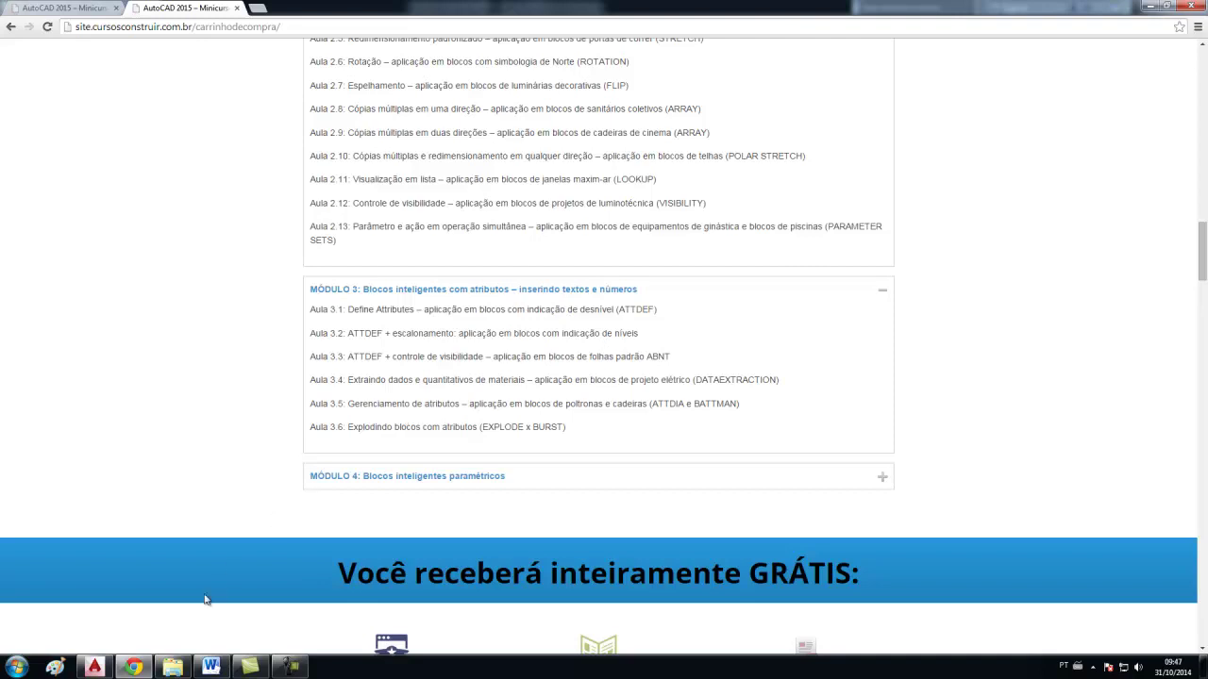
left_click(94, 667)
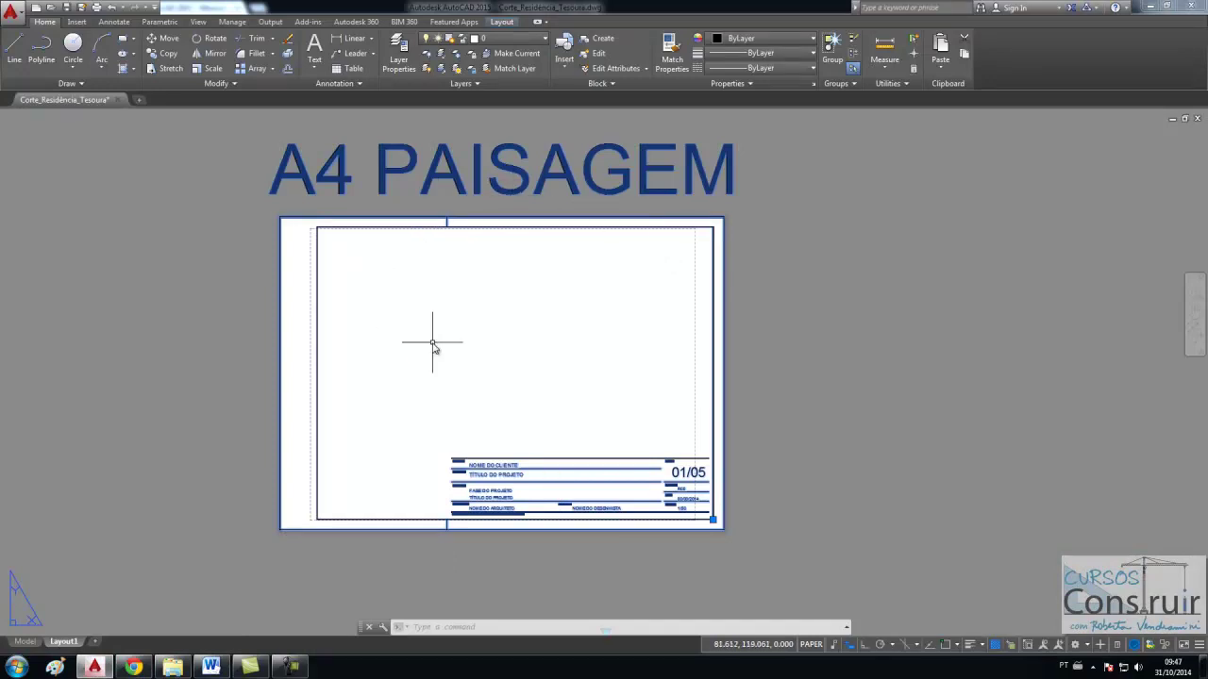
scroll(563, 546, "up", 3)
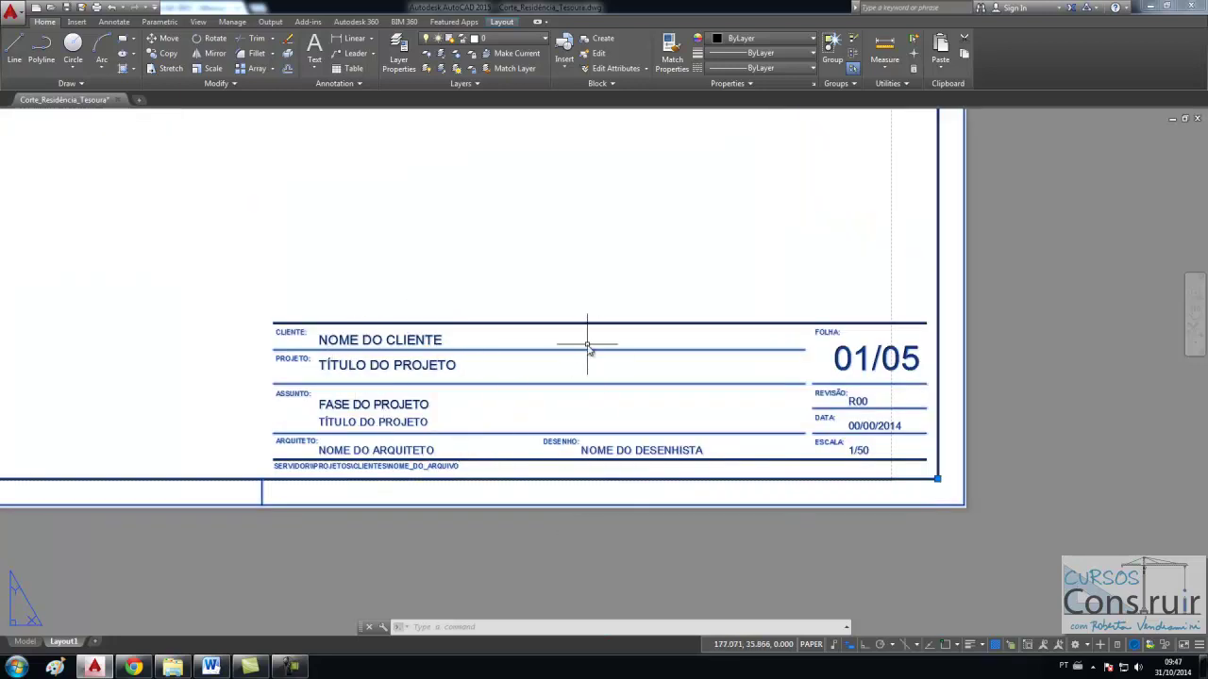
scroll(600, 483, "down", 5)
scroll(602, 492, "up", 2)
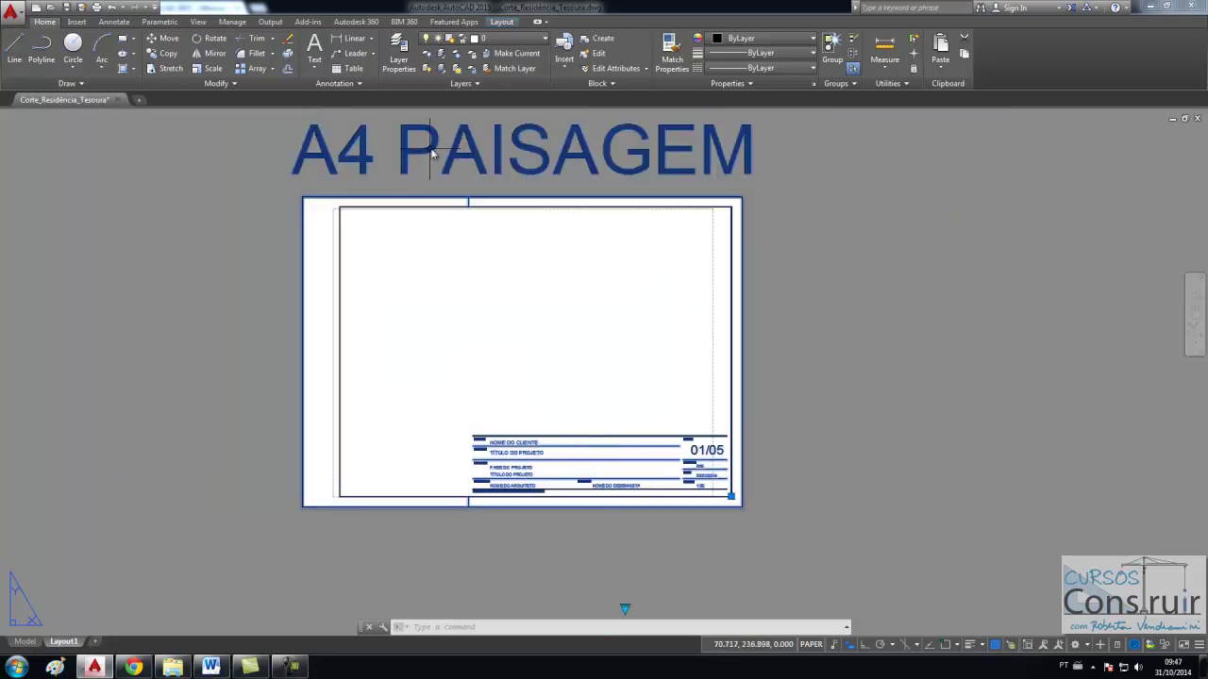
scroll(525, 509, "up", 4)
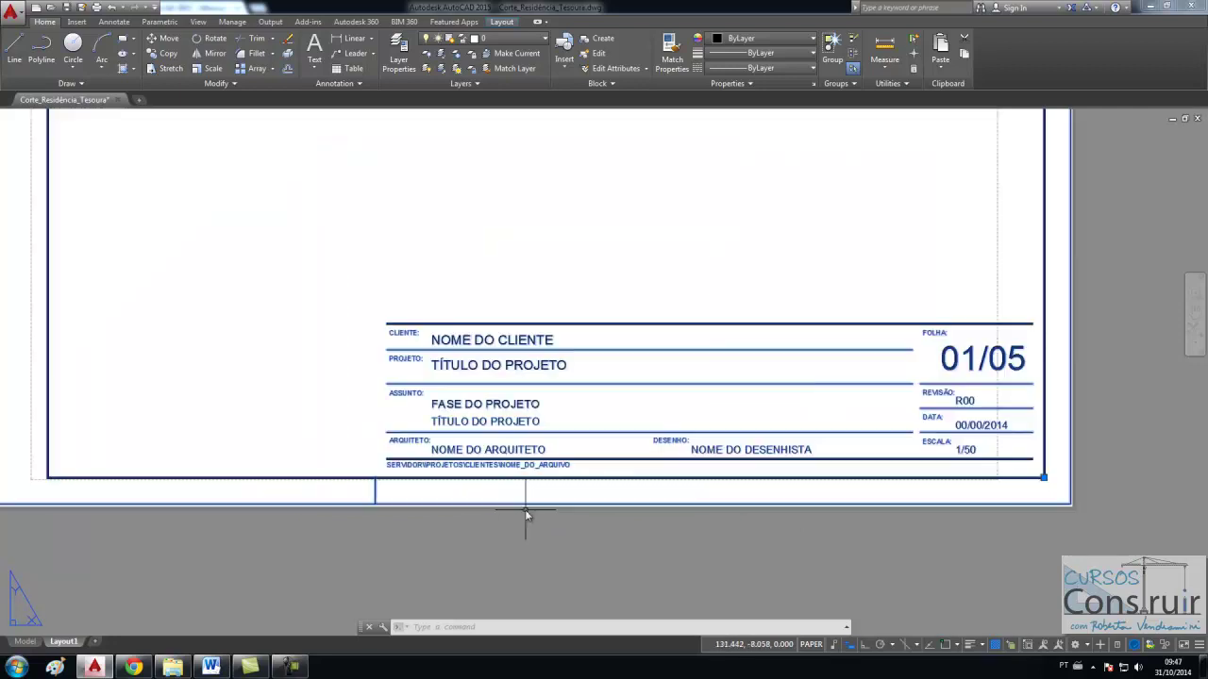
Step: Replace the title block's NOME DO CLIENTE placeholder with the client's full name
key("Escape")
double_click(492, 341)
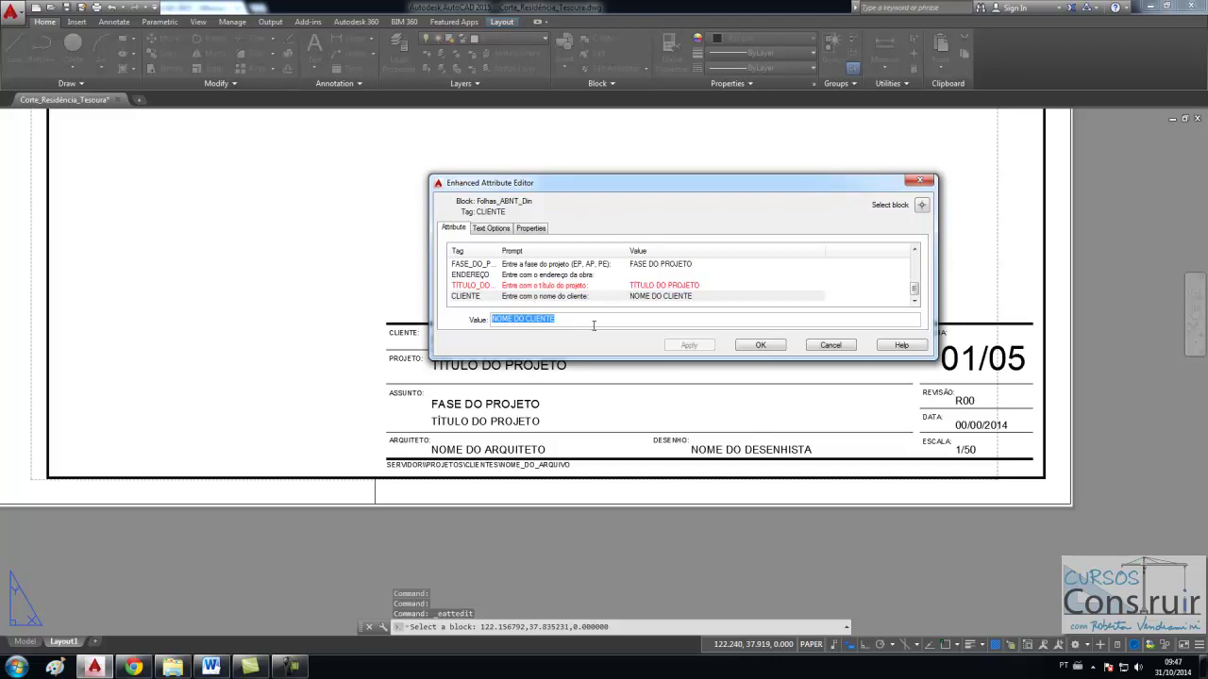
left_click(529, 298)
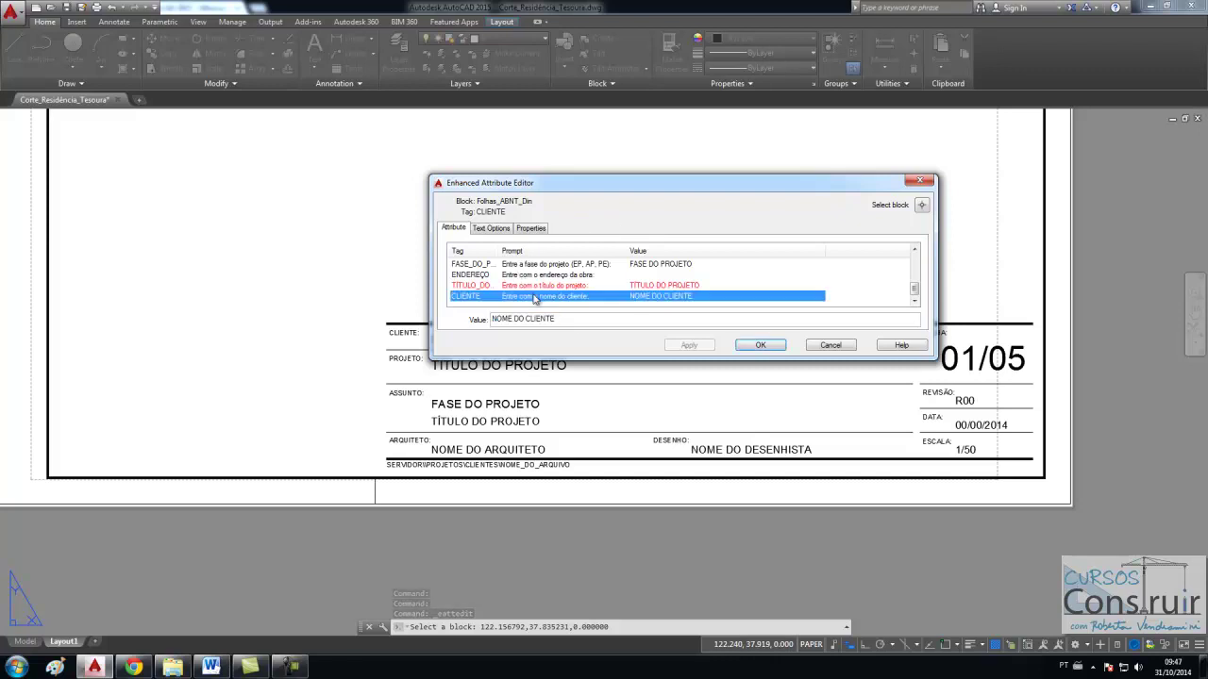
left_click_drag(556, 319, 484, 319)
type("ROBERTA VENDRAMINI")
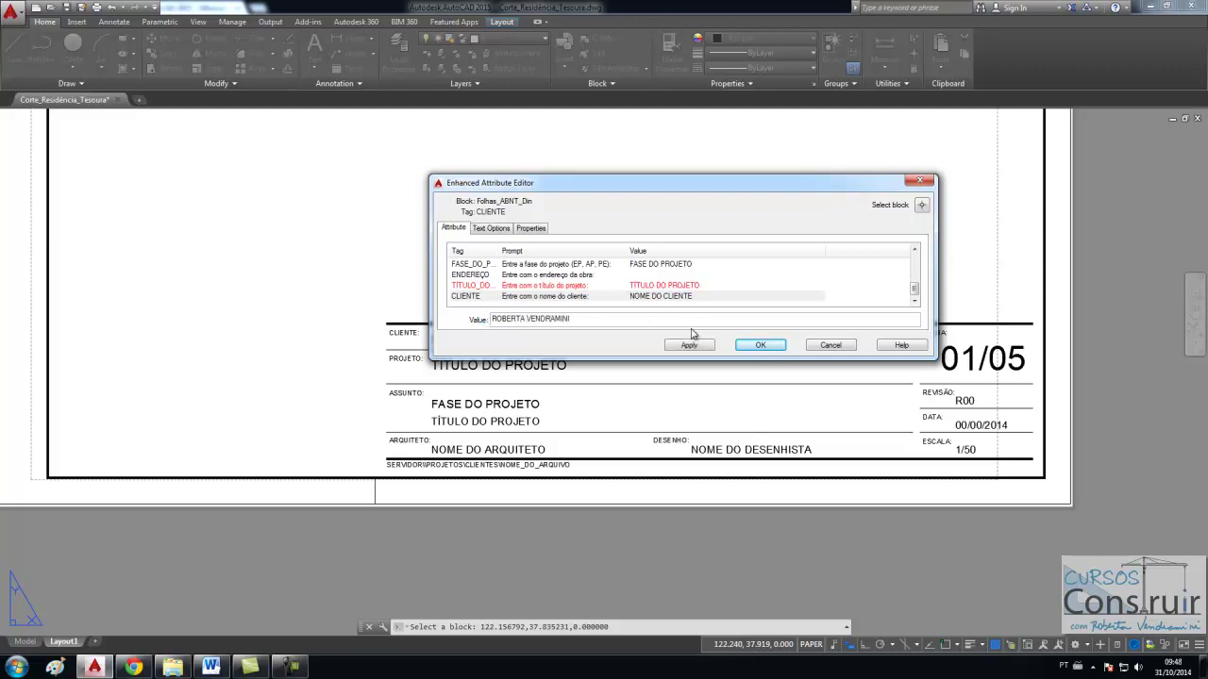
left_click(761, 346)
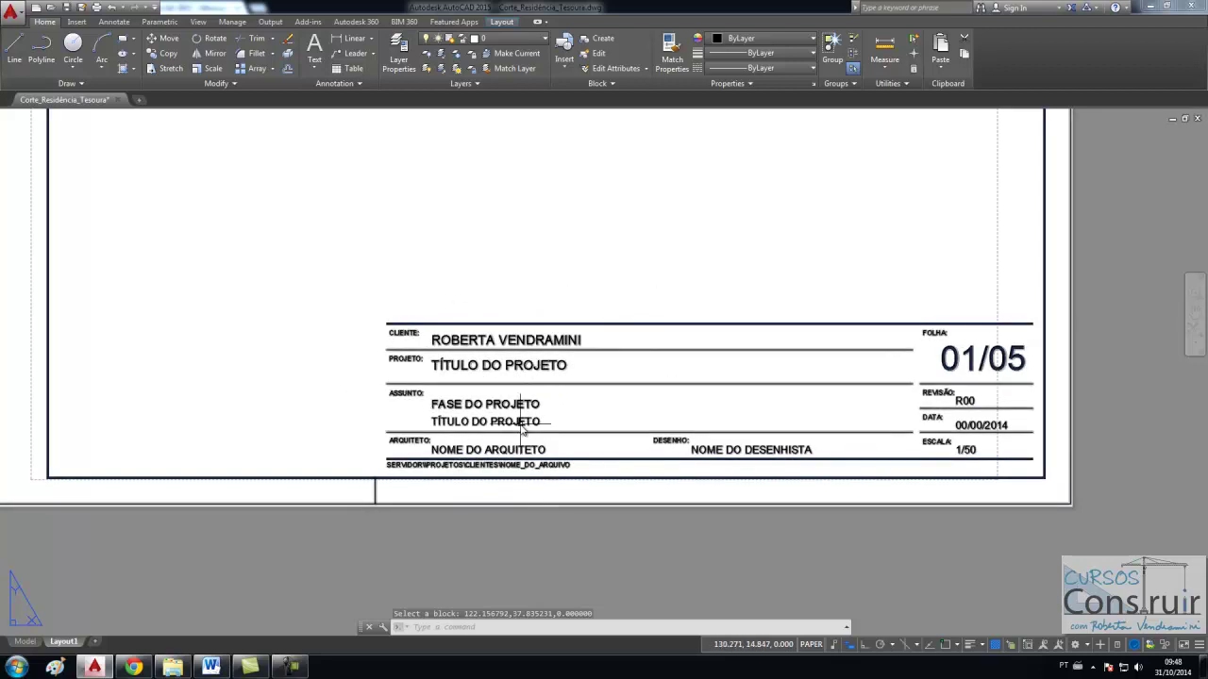
Step: Select the sheet border and switch it to FOLHA A2 CARIMBO SIMPLES
scroll(524, 426, "down", 3)
left_click(707, 455)
scroll(639, 491, "down", 2)
scroll(634, 512, "up", 4)
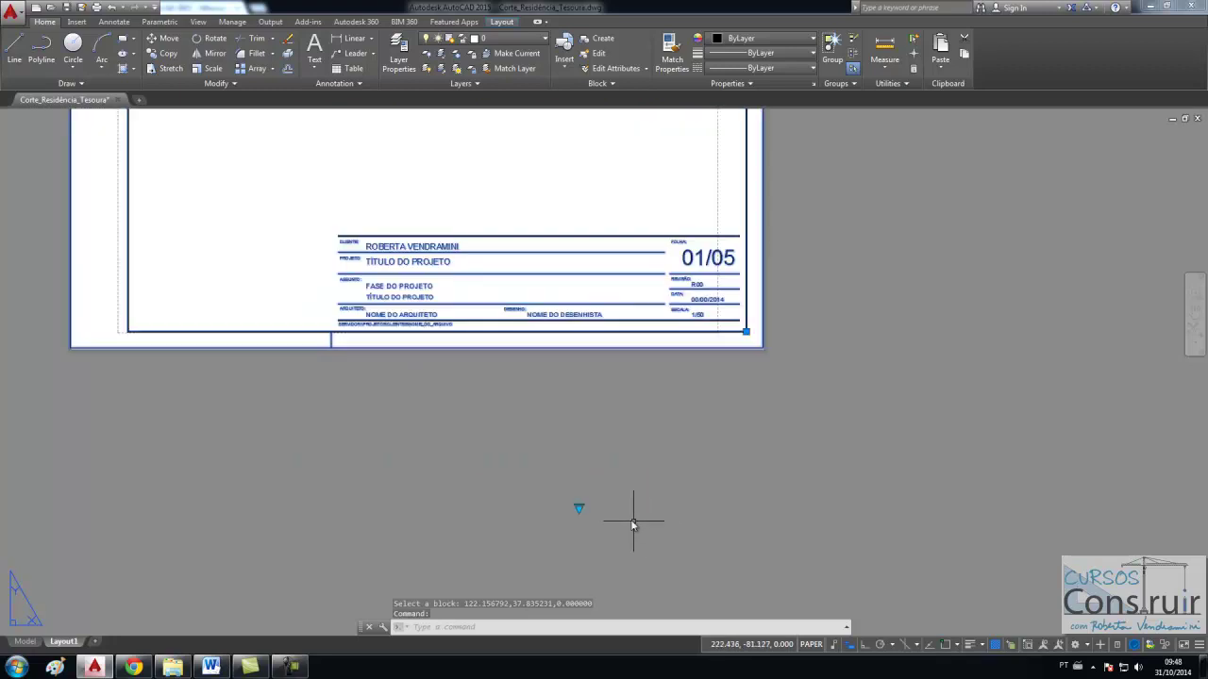
left_click(578, 509)
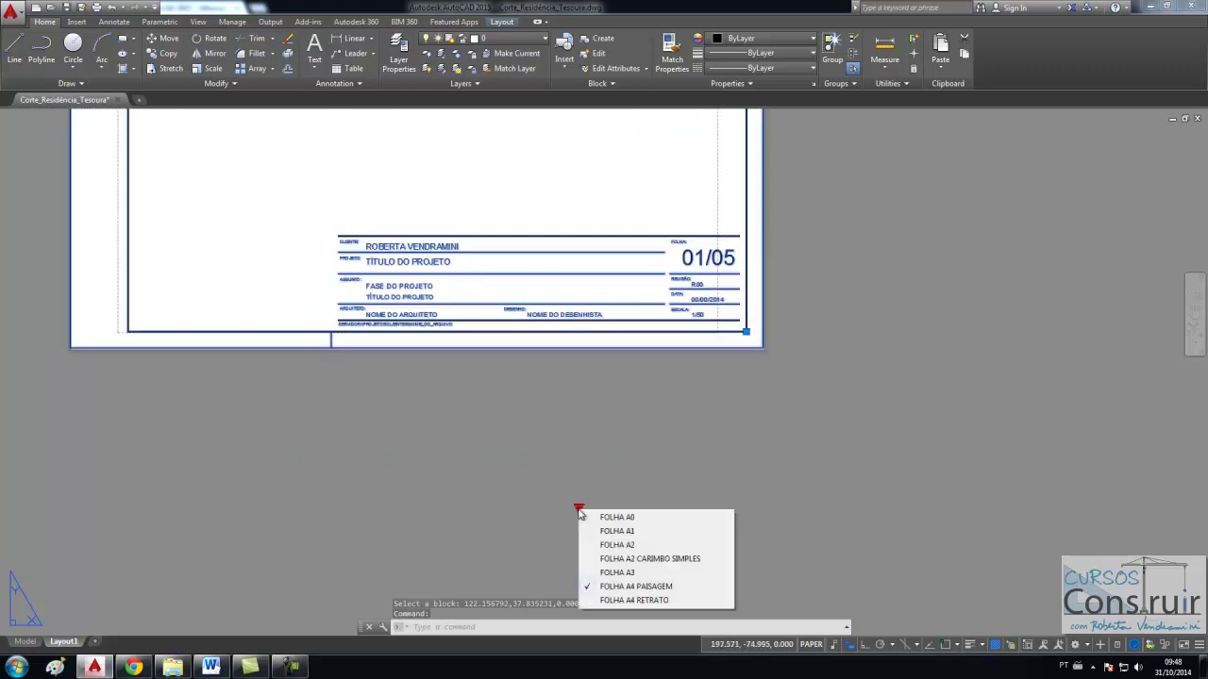
left_click(617, 517)
scroll(463, 440, "down", 2)
scroll(451, 386, "up", 2)
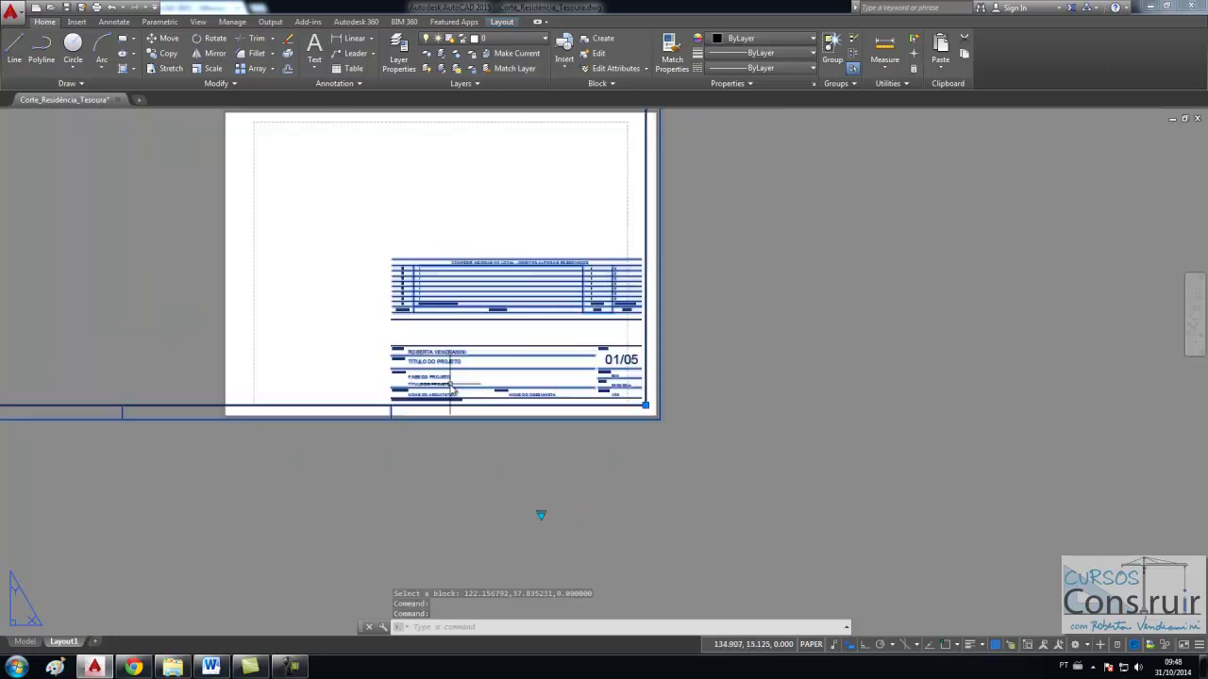
scroll(451, 386, "up", 1)
scroll(439, 311, "up", 2)
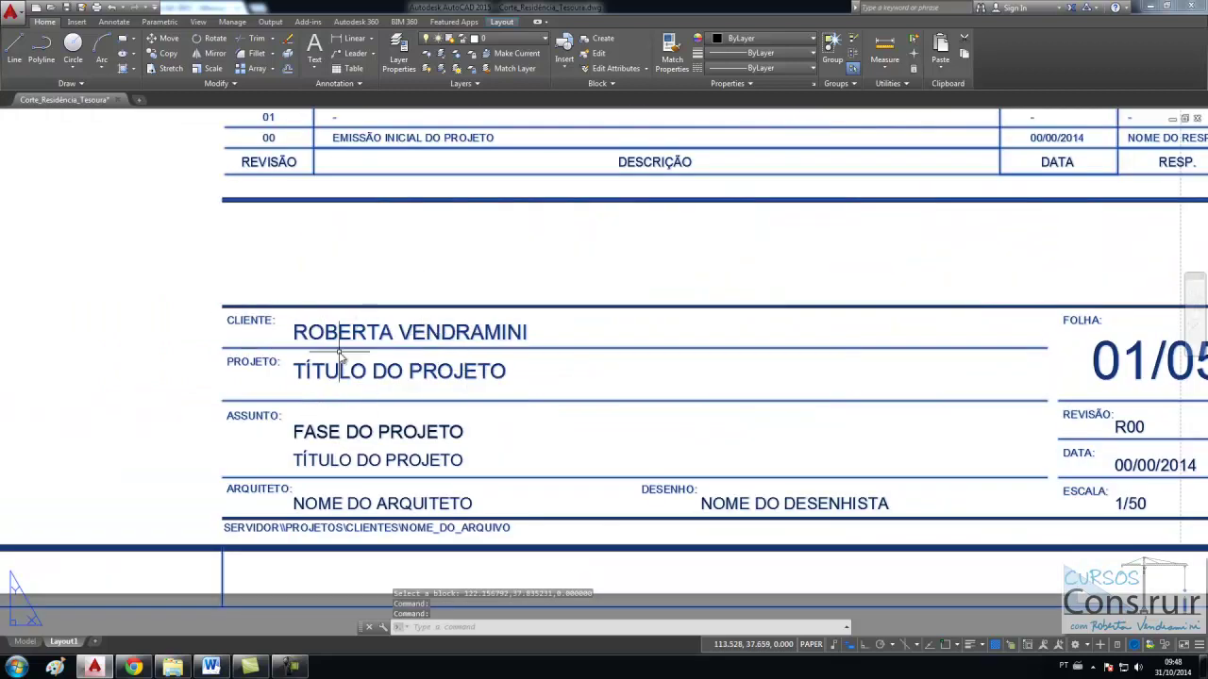
scroll(340, 354, "down", 2)
scroll(378, 363, "down", 1)
scroll(397, 354, "down", 1)
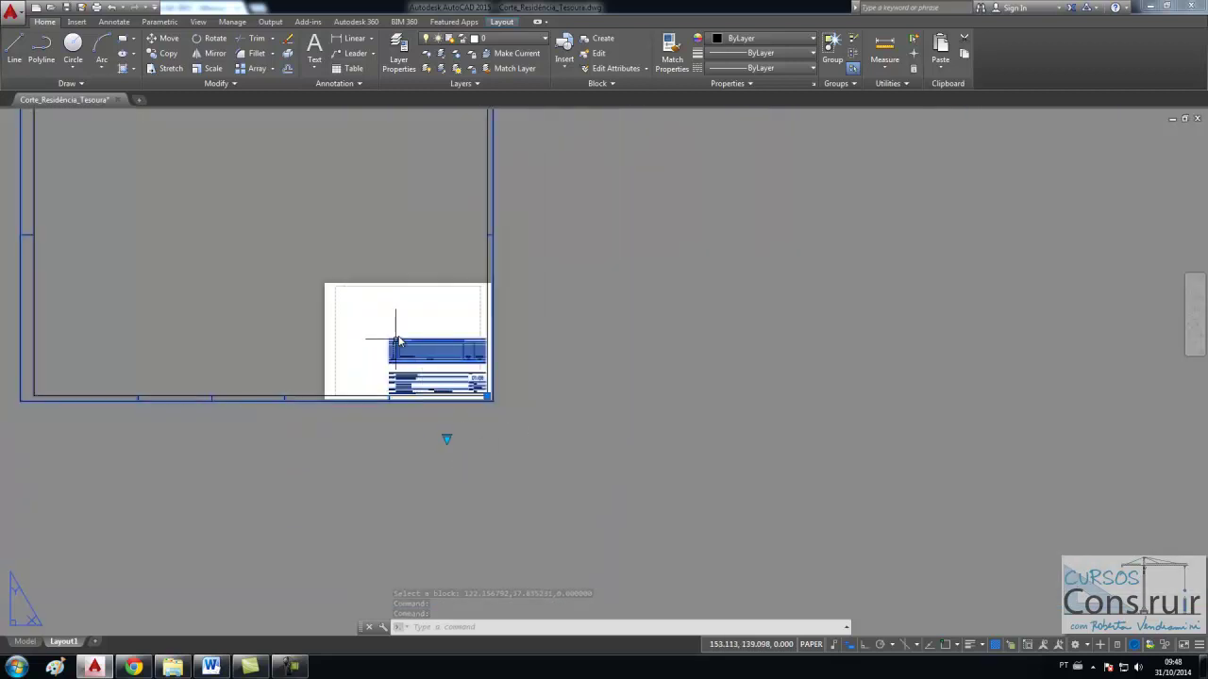
scroll(479, 463, "down", 1)
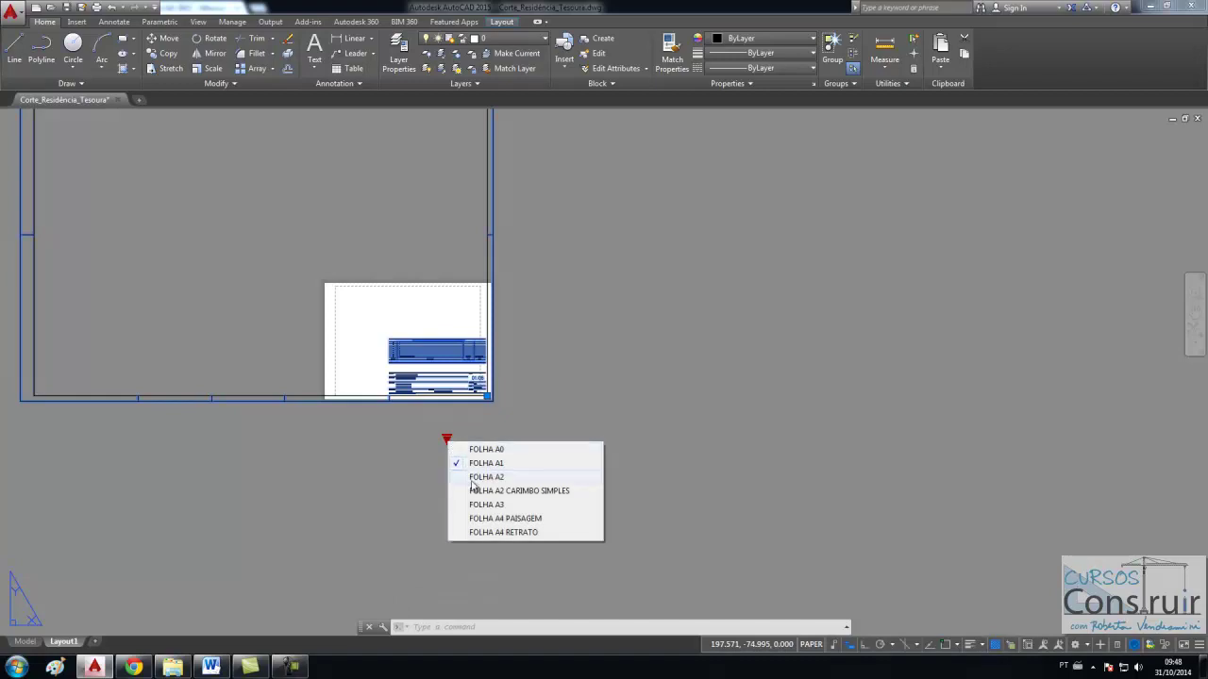
left_click(490, 491)
Step: Change the sheet to FOLHA A2 (594x420), review it, then return to Chrome
scroll(441, 429, "up", 4)
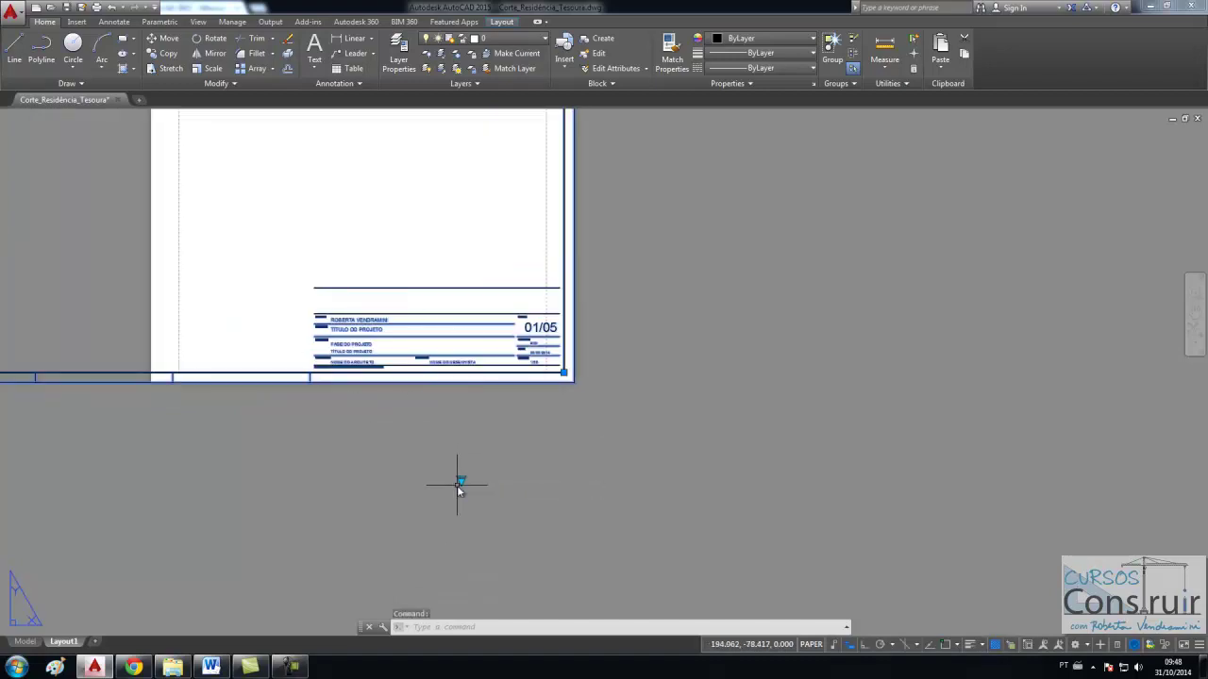
left_click(461, 483)
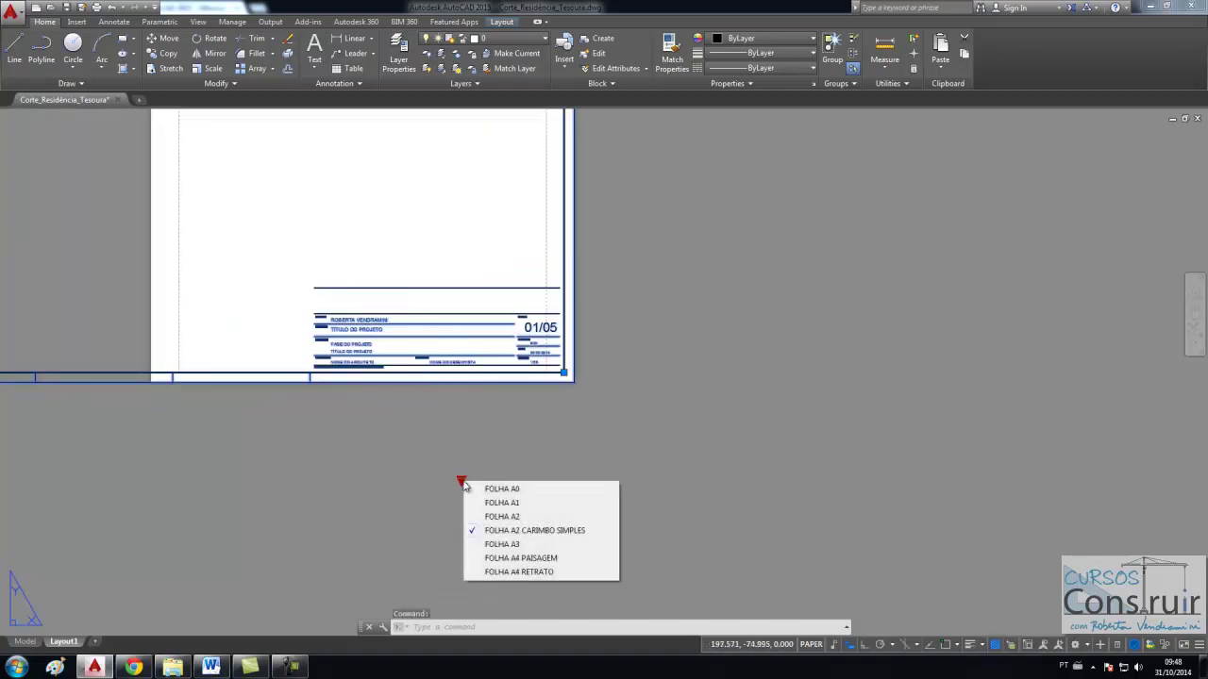
left_click(502, 517)
scroll(498, 510, "down", 4)
scroll(501, 550, "up", 2)
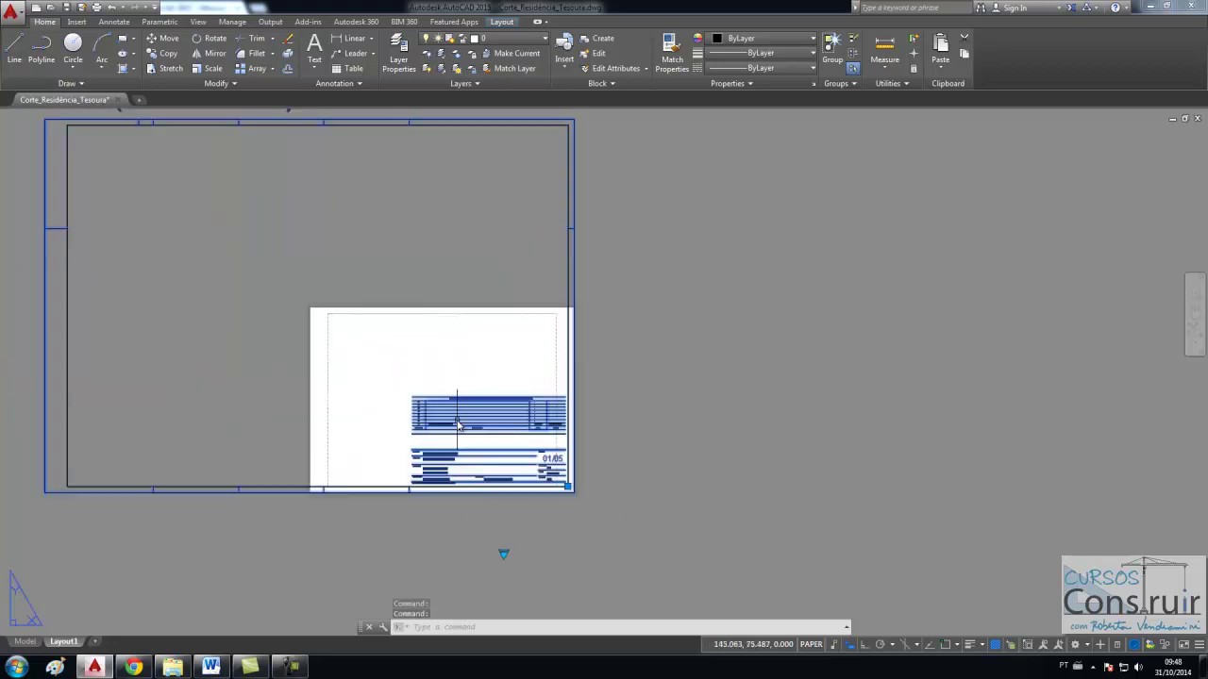
scroll(471, 472, "up", 5)
scroll(461, 428, "up", 2)
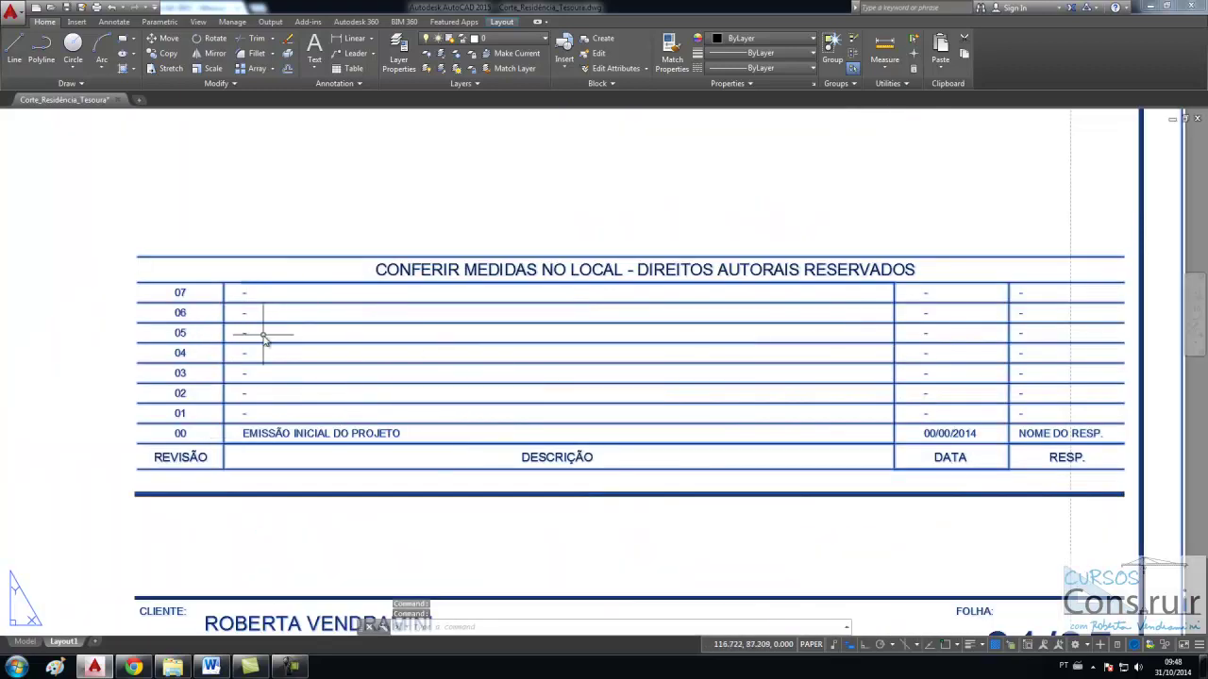
scroll(265, 336, "down", 2)
scroll(382, 334, "up", 4)
scroll(326, 453, "down", 2)
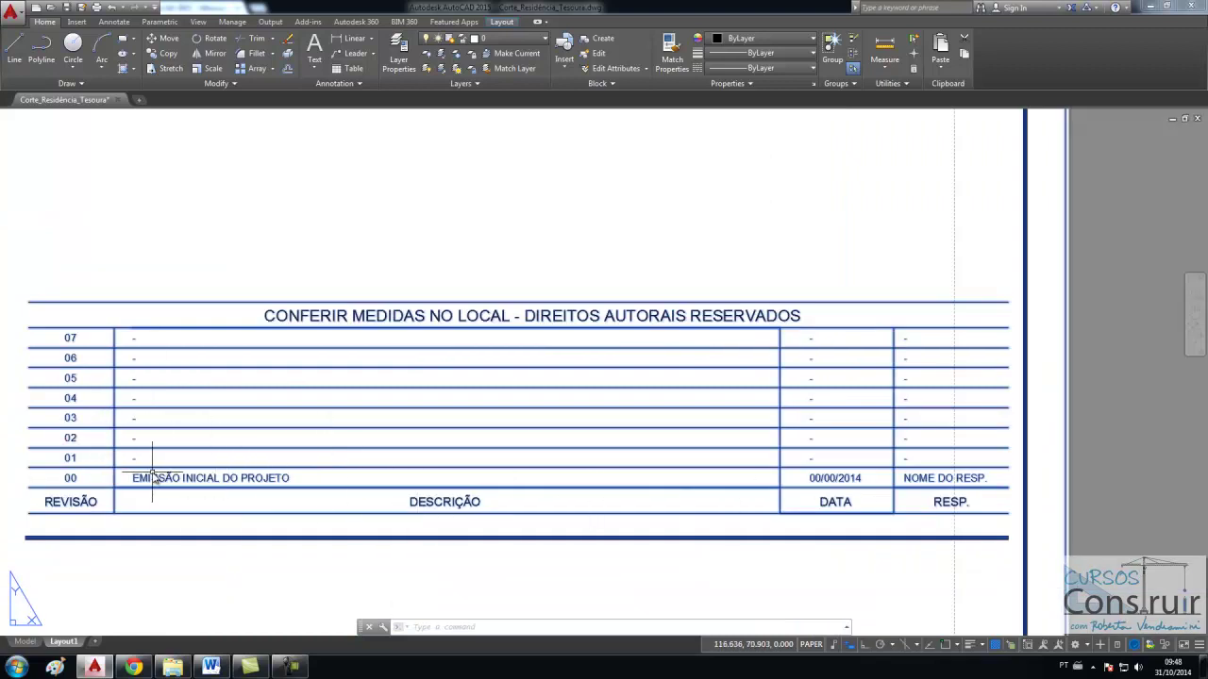
scroll(501, 359, "down", 2)
scroll(501, 342, "down", 3)
scroll(453, 469, "up", 6)
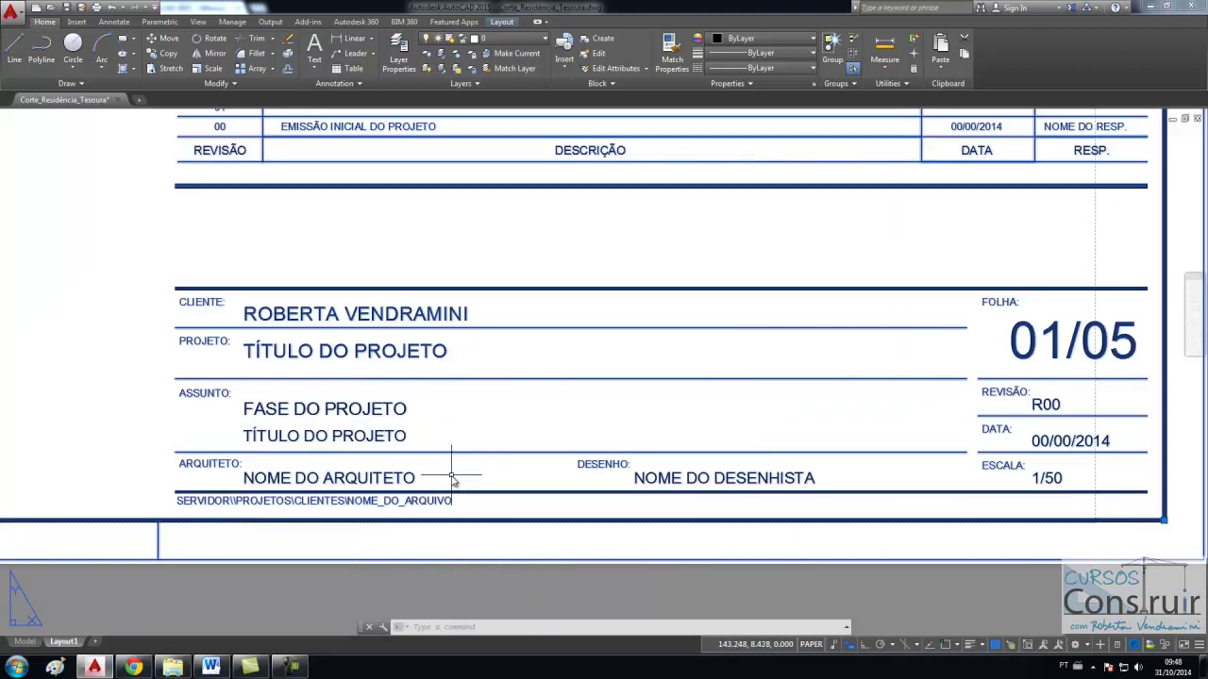
scroll(558, 410, "down", 5)
scroll(418, 318, "up", 2)
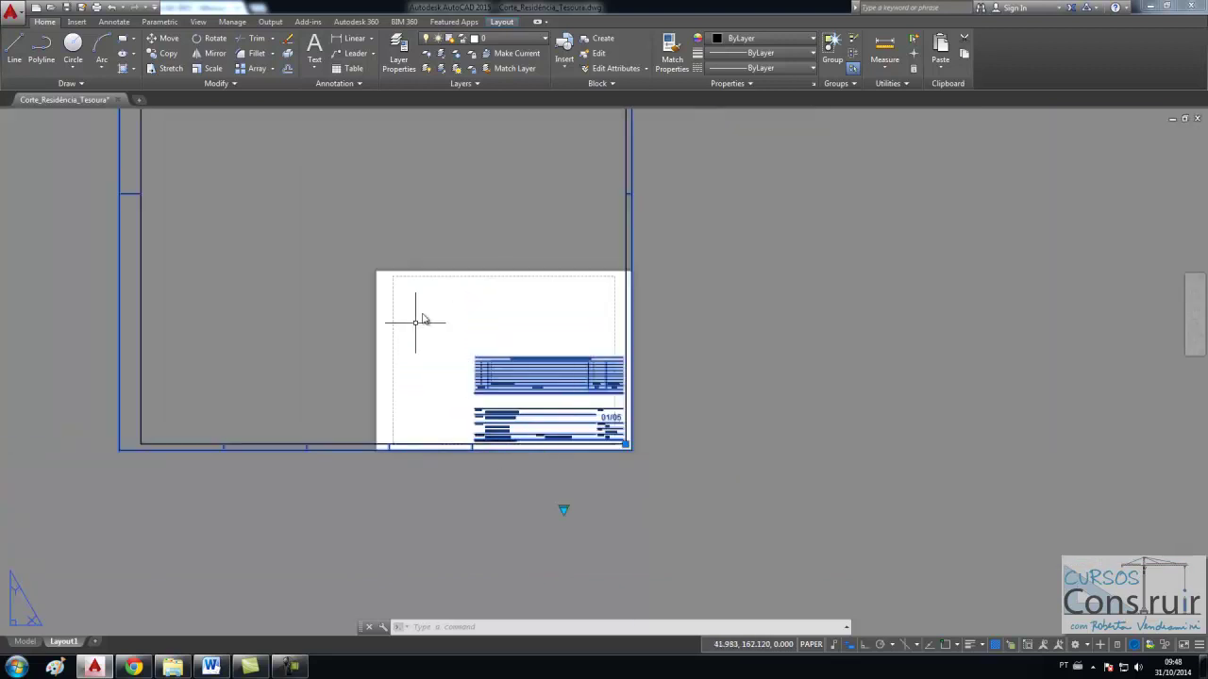
scroll(470, 384, "down", 2)
scroll(331, 340, "up", 2)
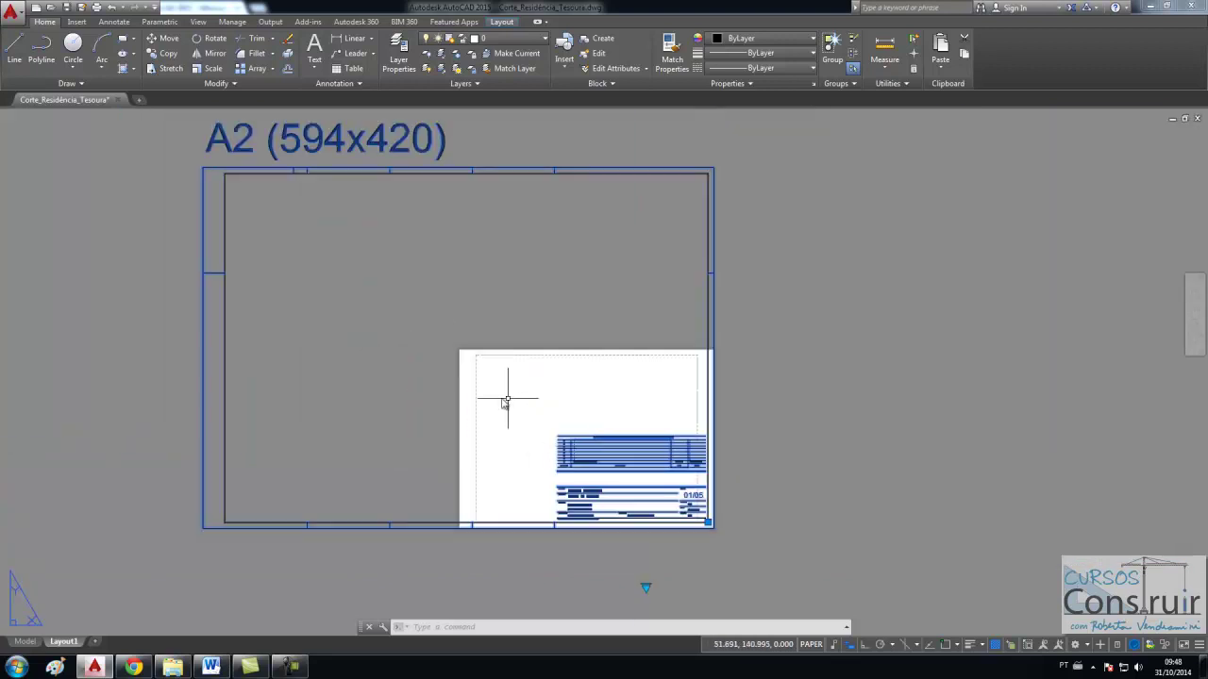
left_click(134, 667)
Step: Expand MÓDULO 4 to show lessons Aula 4.1–4.11, then go back to AutoCAD
scroll(283, 528, "down", 1)
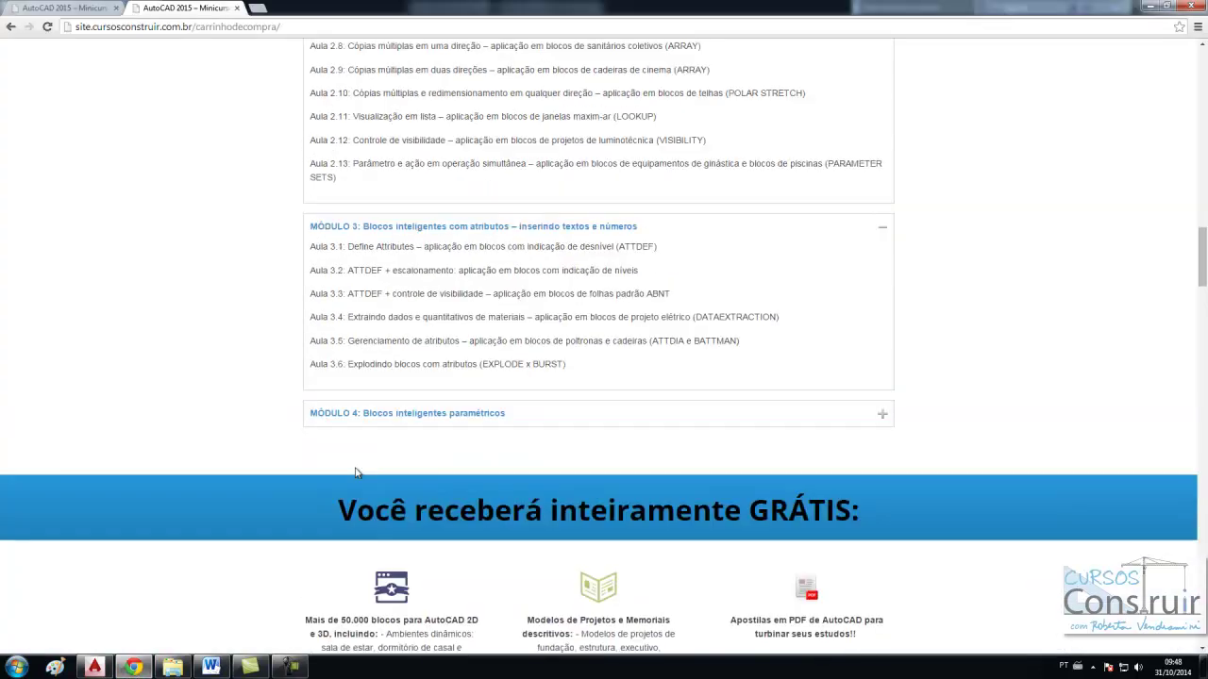
left_click(387, 420)
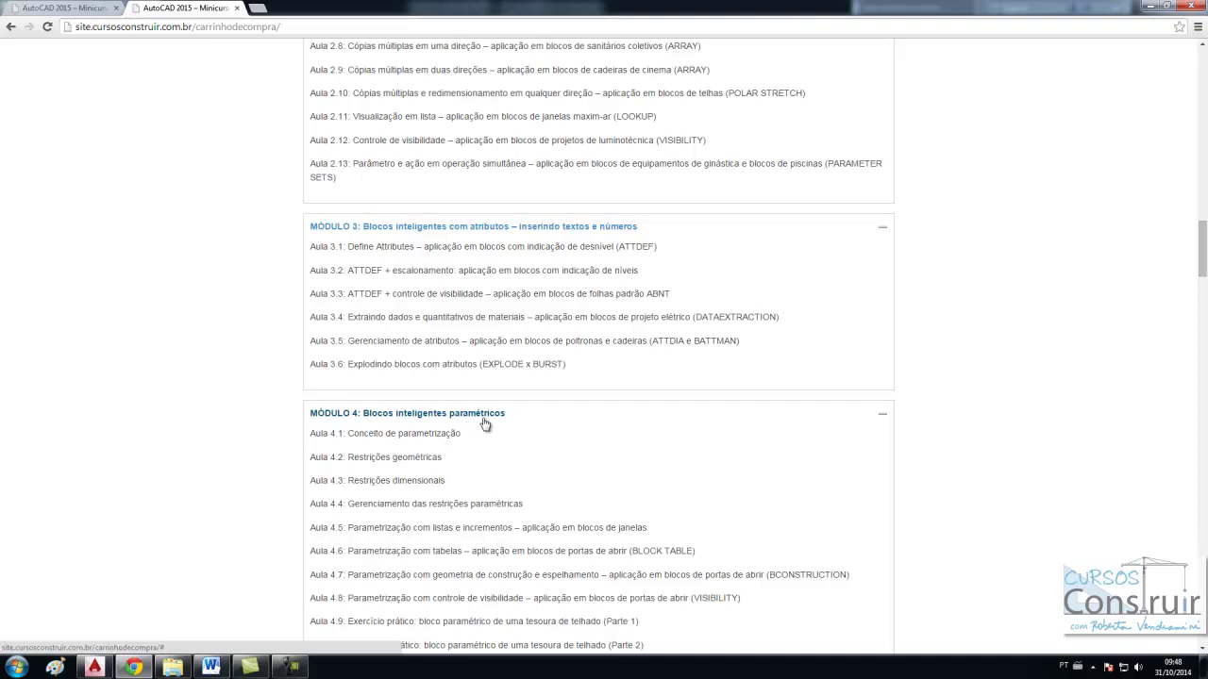
scroll(483, 424, "down", 2)
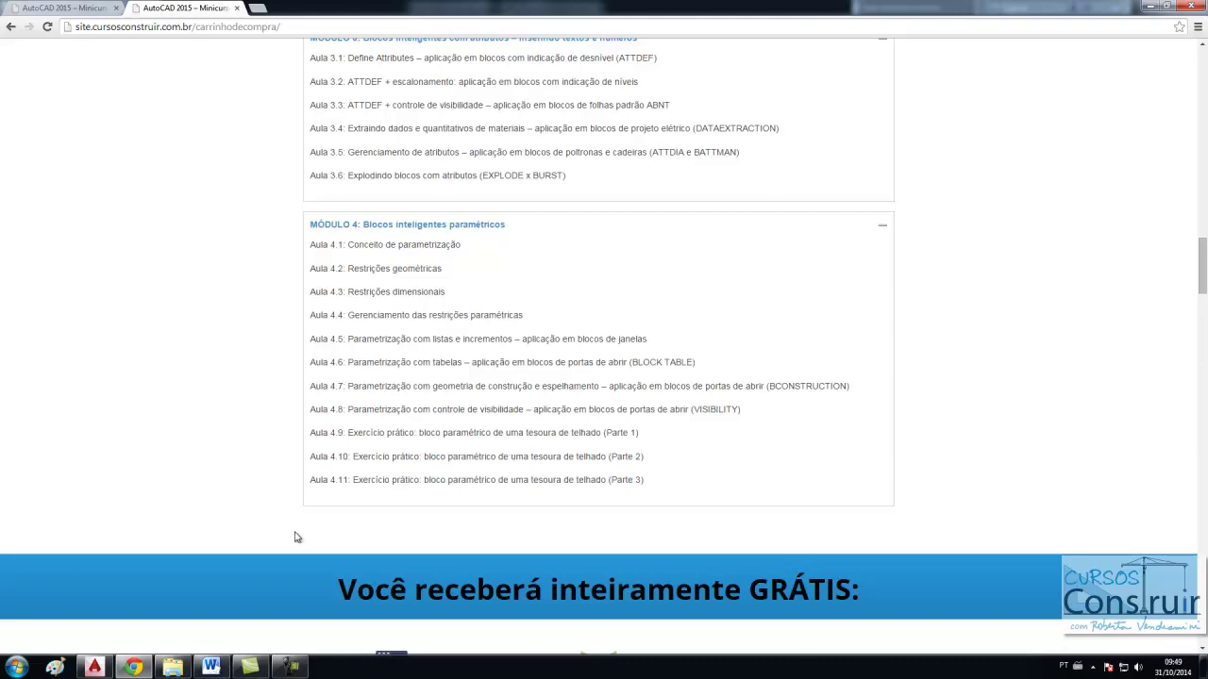
left_click(94, 667)
Step: Switch to model space, view the CORTE BB house section, and start Insert (I)
left_click(28, 641)
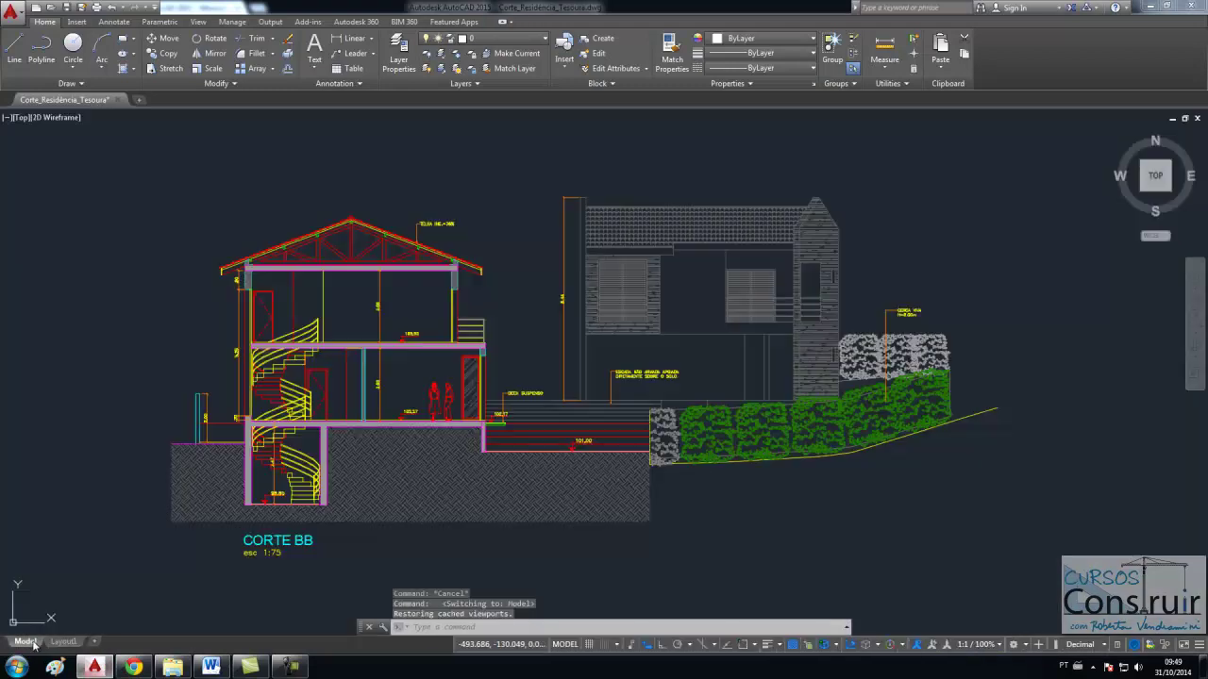
scroll(241, 238, "up", 5)
scroll(283, 283, "down", 2)
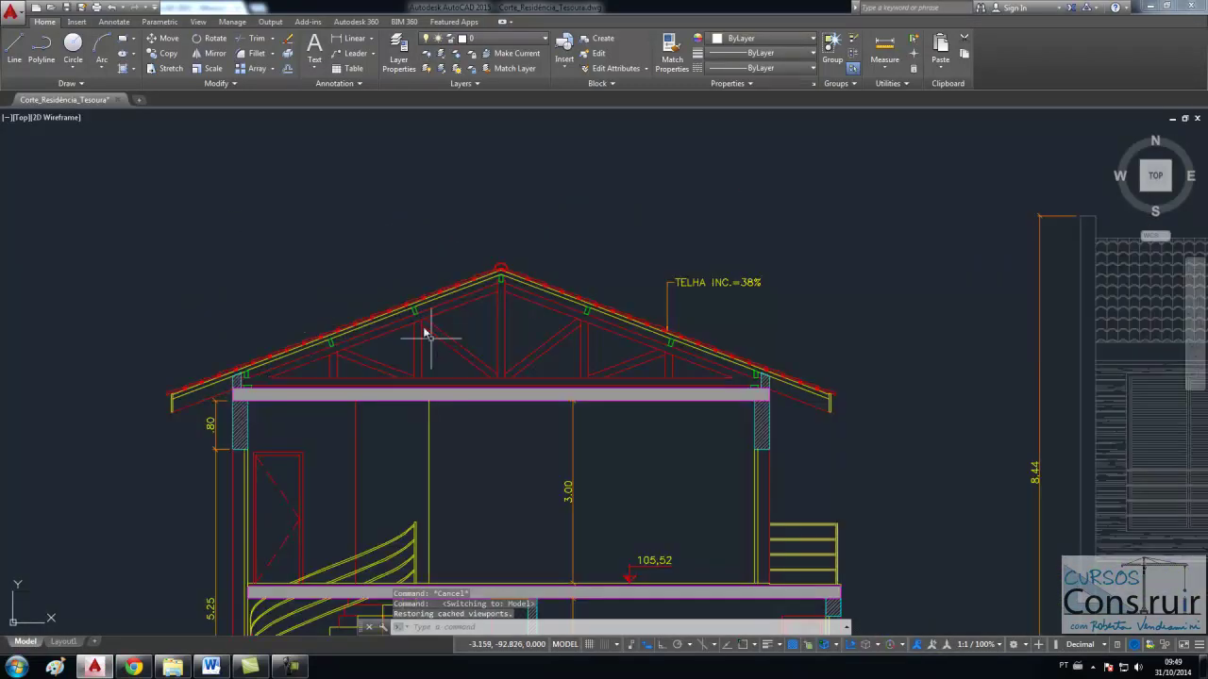
scroll(431, 337, "down", 4)
scroll(373, 362, "up", 4)
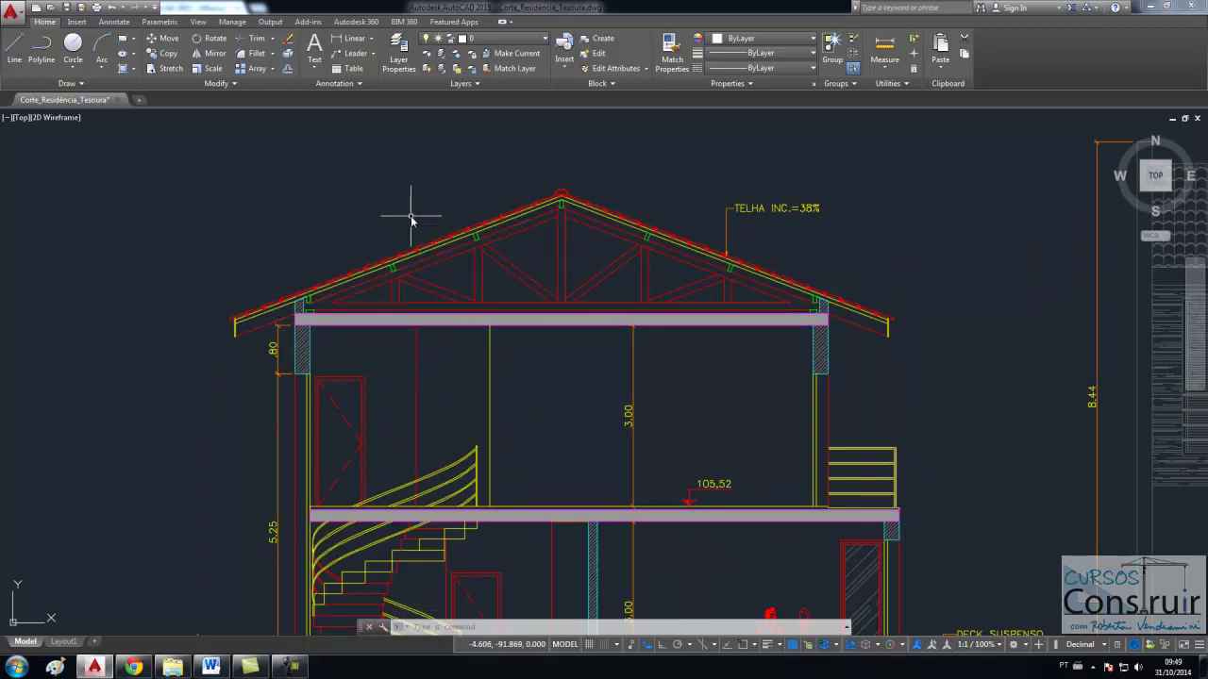
scroll(458, 377, "down", 2)
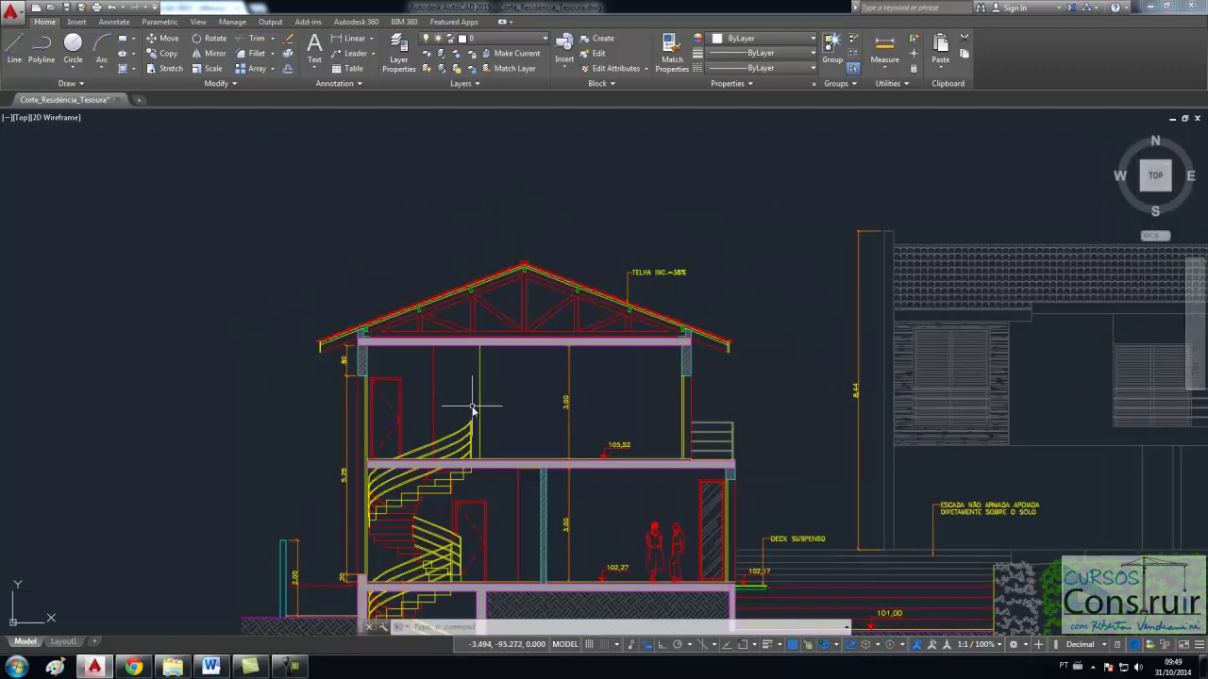
scroll(473, 409, "down", 2)
scroll(473, 408, "down", 3)
scroll(447, 274, "up", 5)
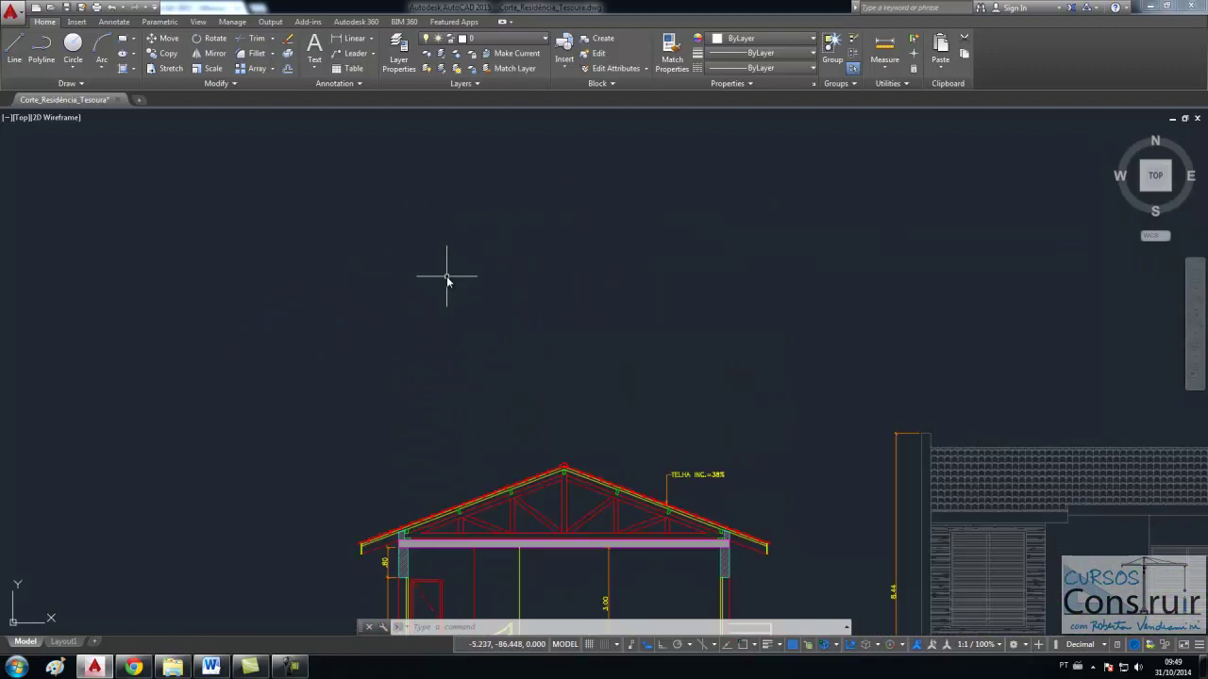
scroll(345, 229, "down", 2)
type("i")
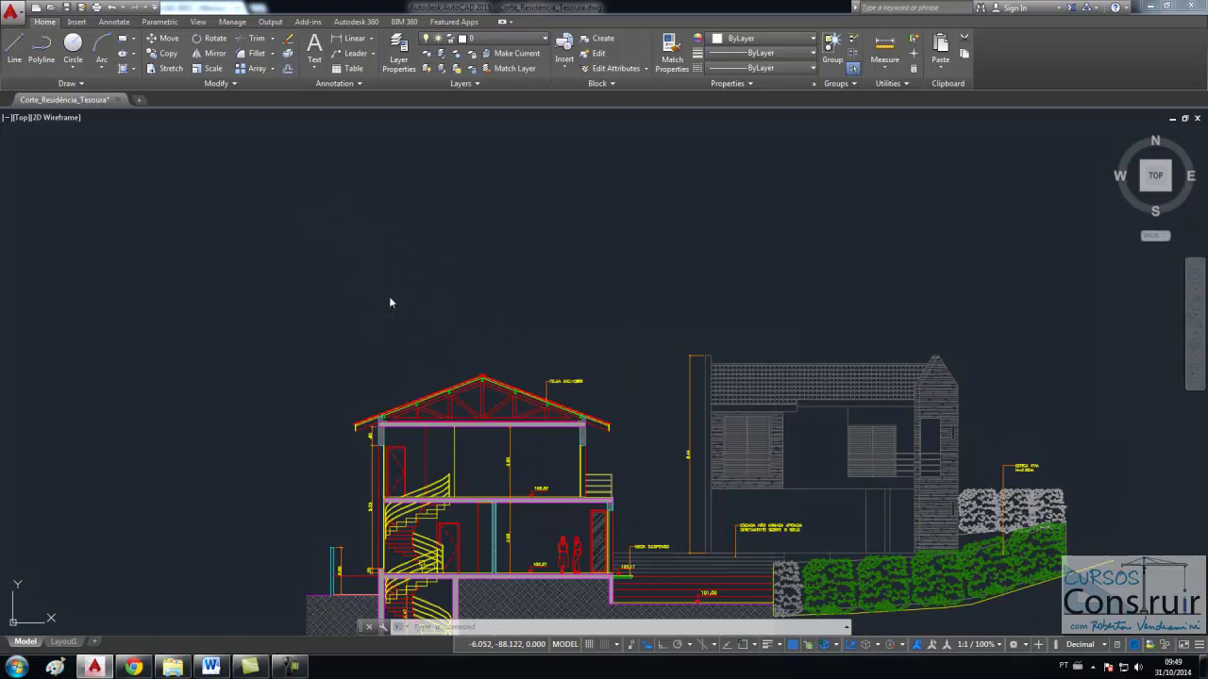
key("Return")
Step: Insert the Tesoura_Par block into empty space above the house section
left_click(604, 254)
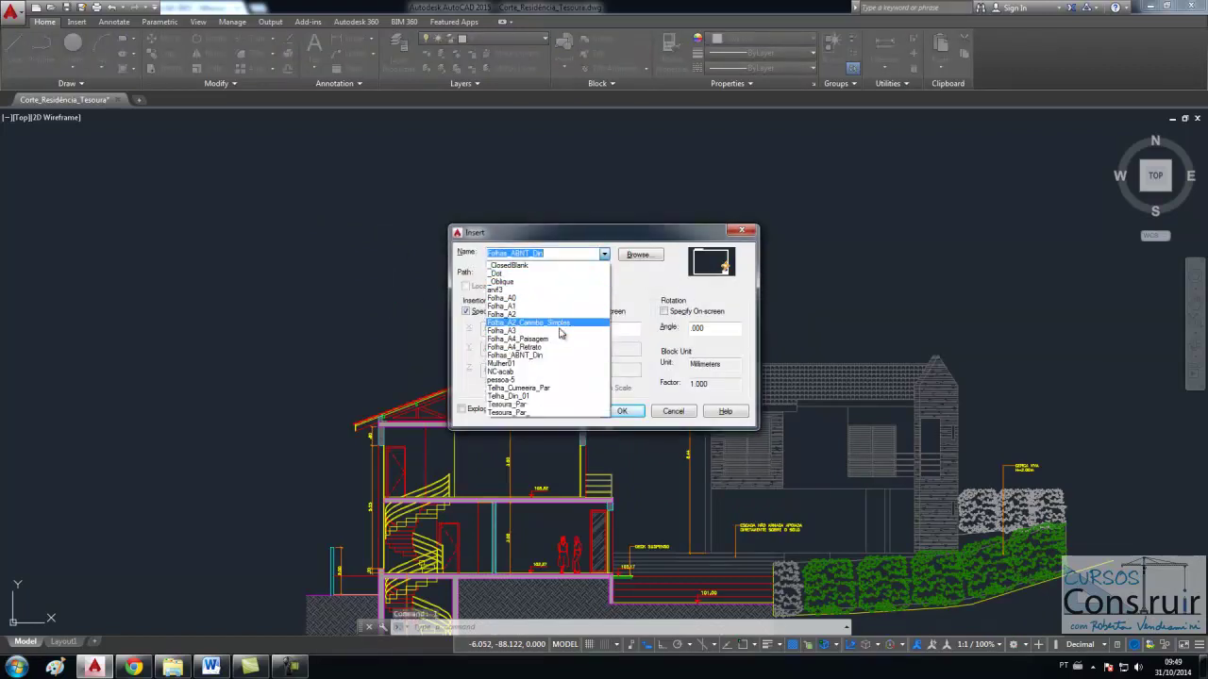
left_click(533, 408)
left_click(622, 411)
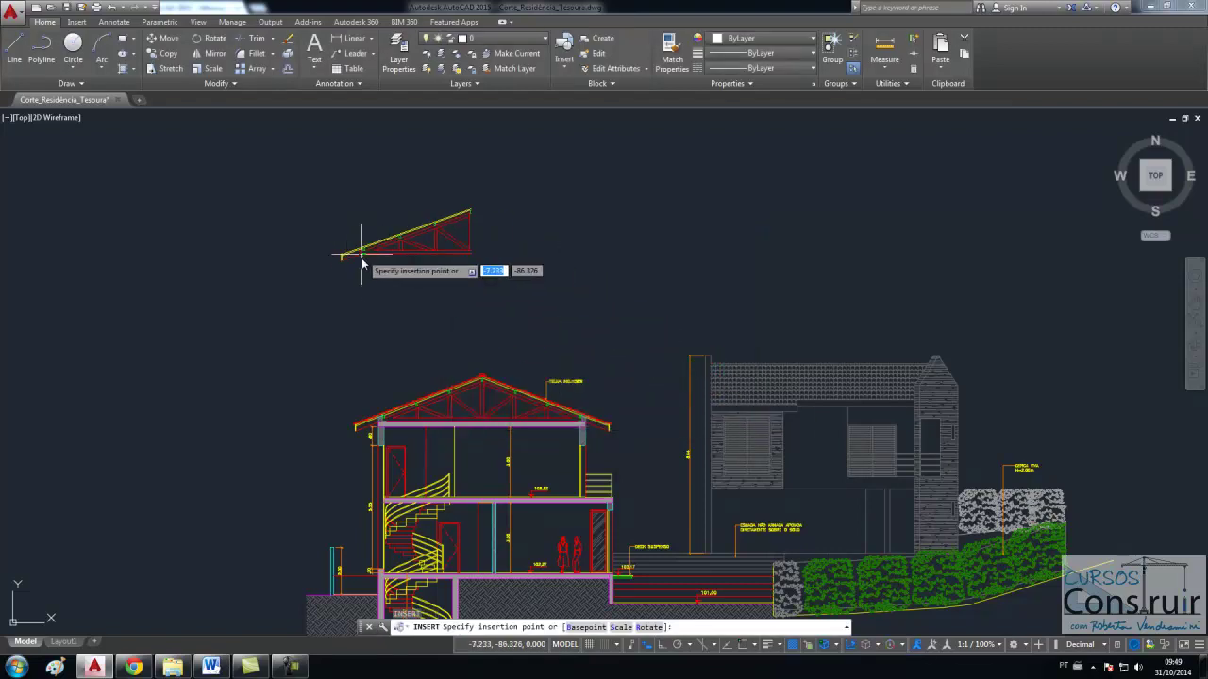
scroll(359, 273, "up", 2)
scroll(354, 278, "up", 4)
scroll(377, 349, "down", 2)
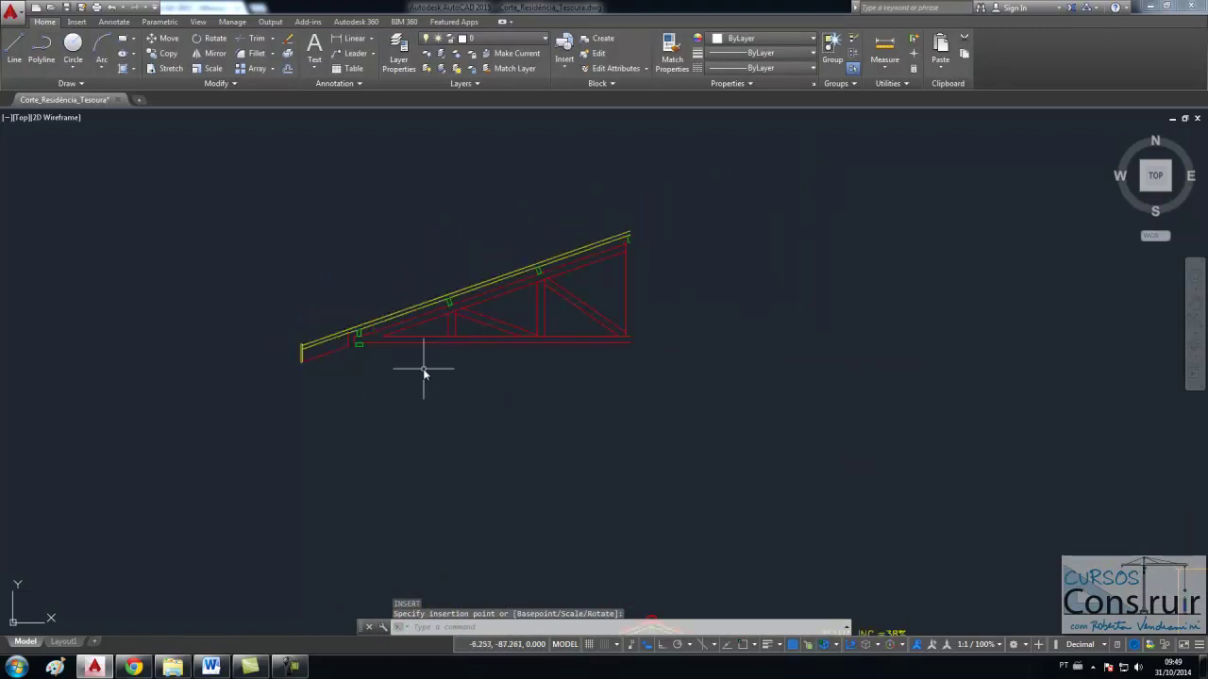
scroll(424, 373, "up", 2)
left_click(475, 327)
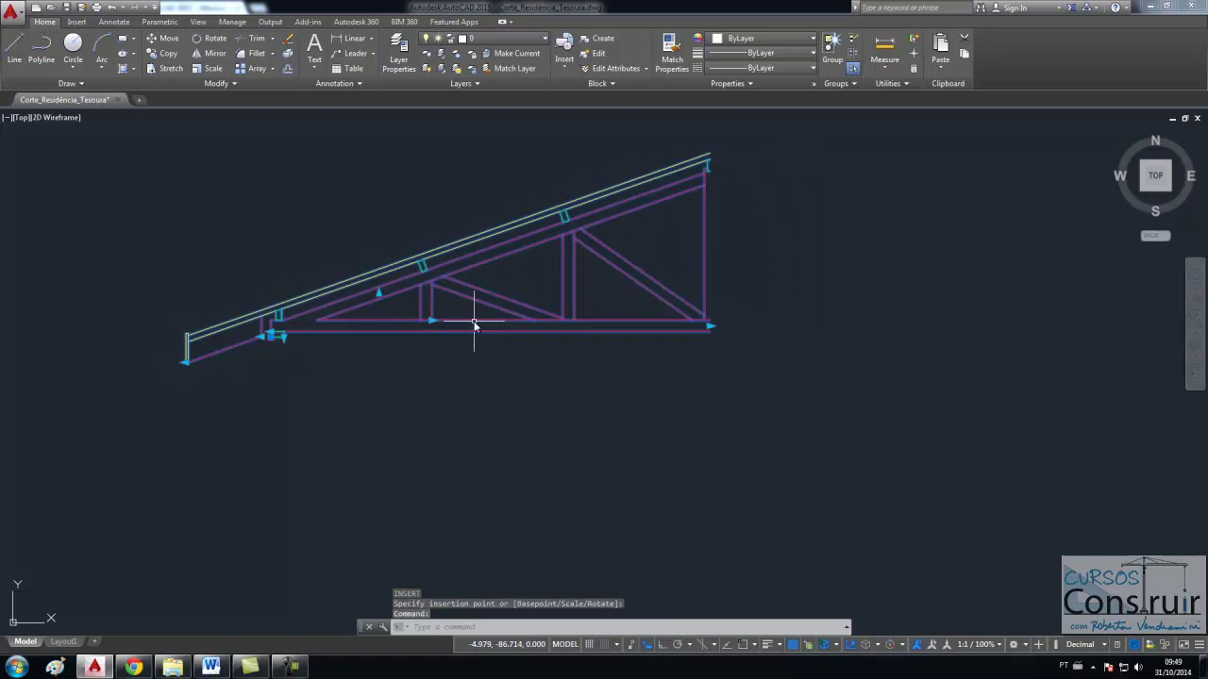
Step: Stretch the Tesoura_Par truss span and reposition an internal member with value .1
left_click(709, 326)
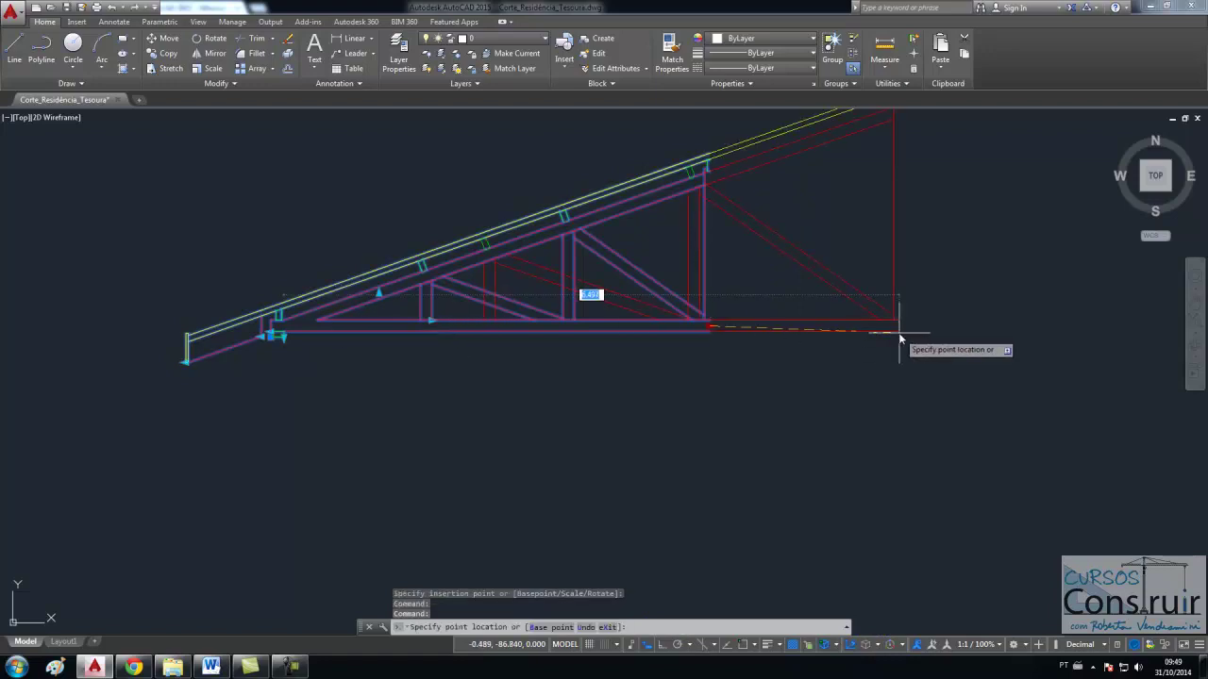
left_click(897, 330)
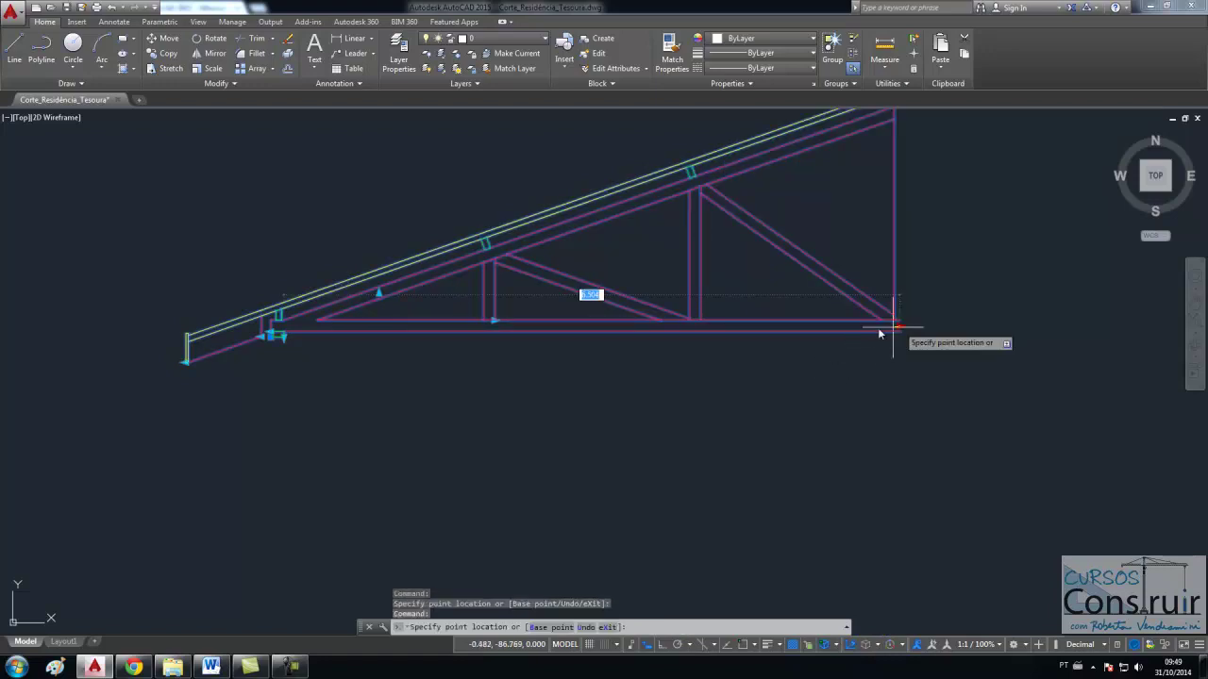
left_click(715, 332)
scroll(347, 432, "down", 2)
scroll(368, 416, "up", 4)
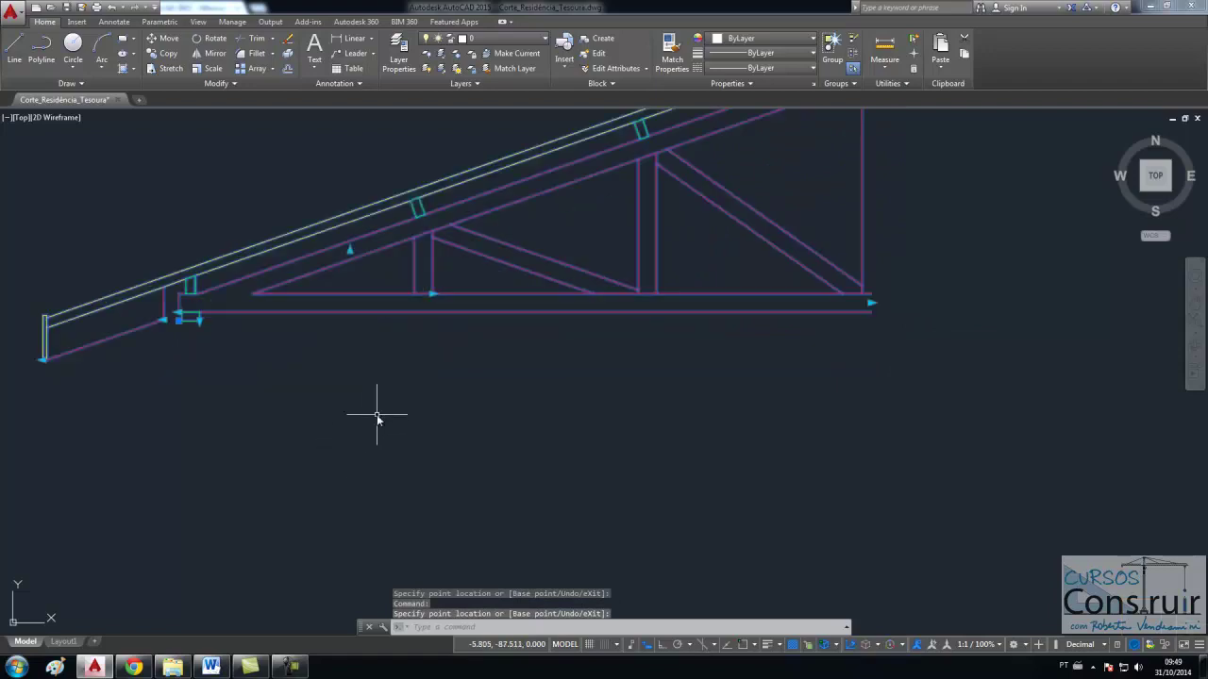
scroll(385, 424, "down", 2)
left_click(413, 345)
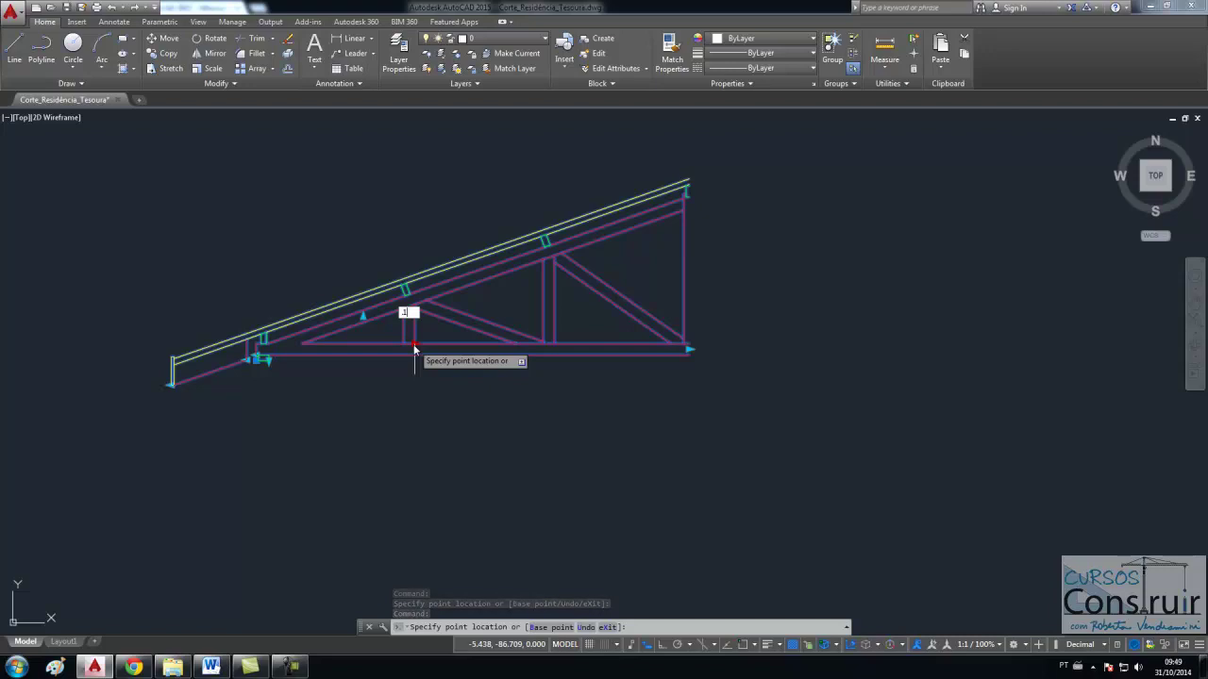
key("Return")
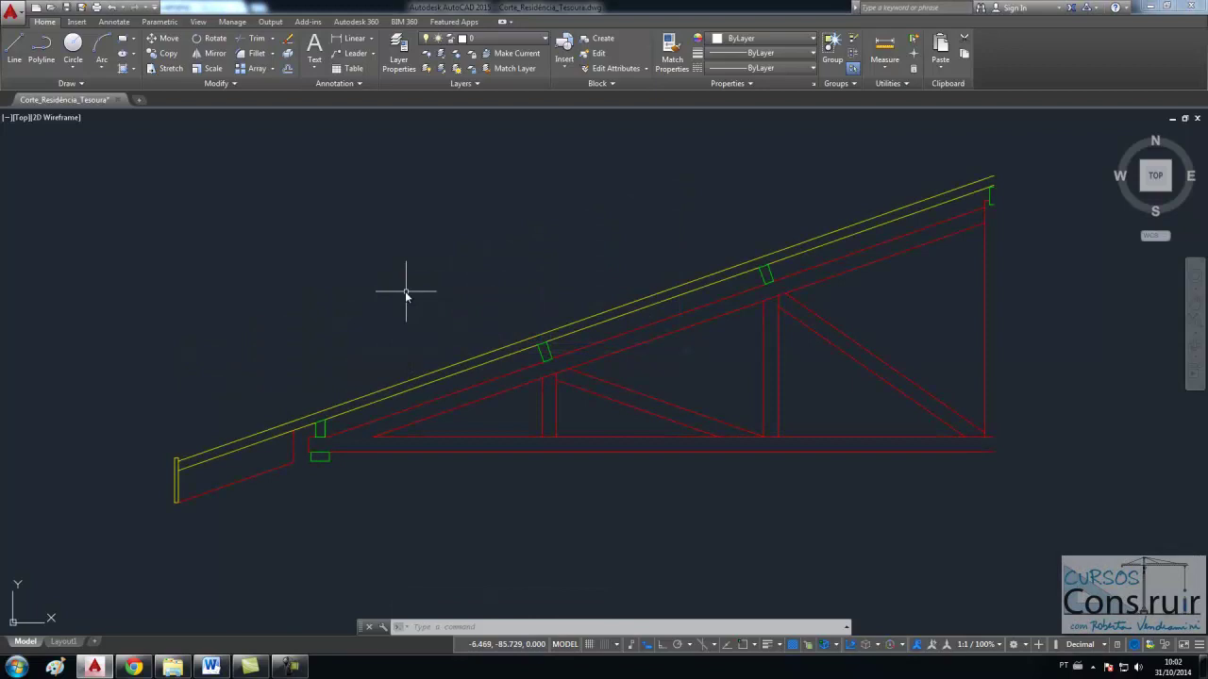
Step: Shorten the support block beneath the Tesoura_Par truss end using its stretch grip
left_click(320, 463)
scroll(314, 472, "up", 6)
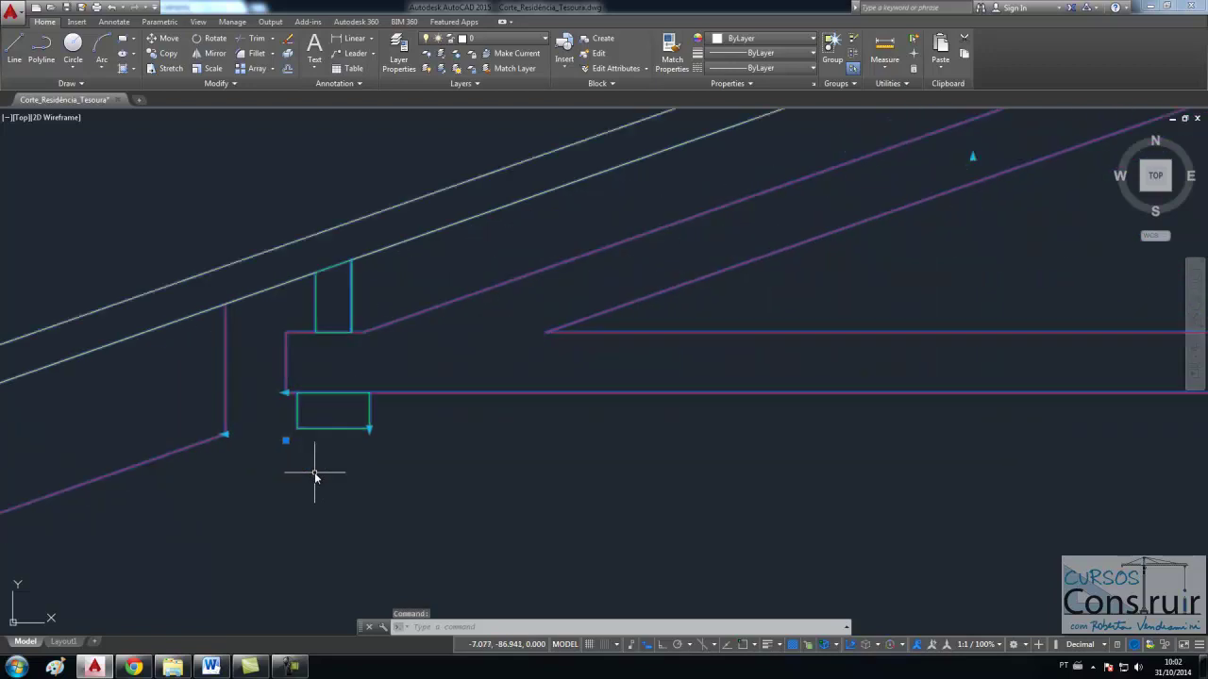
left_click(369, 430)
left_click(373, 515)
left_click(369, 507)
left_click(375, 437)
scroll(368, 415, "down", 1)
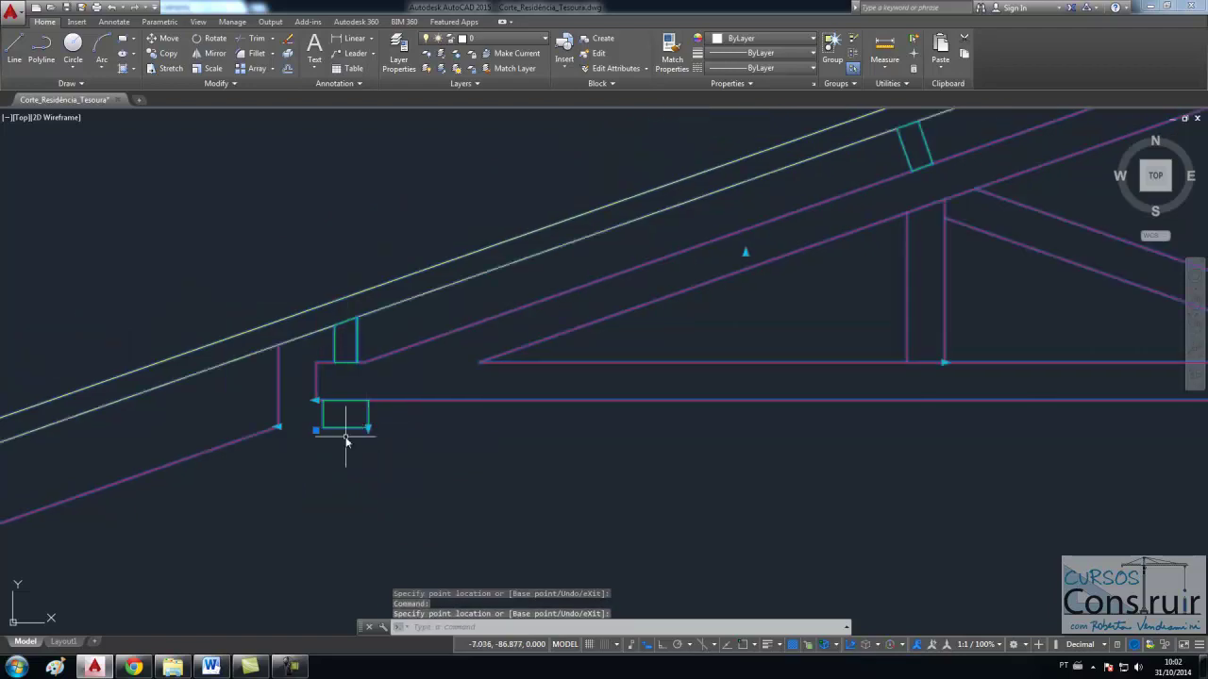
scroll(358, 382, "down", 1)
scroll(357, 406, "down", 1)
scroll(353, 447, "down", 1)
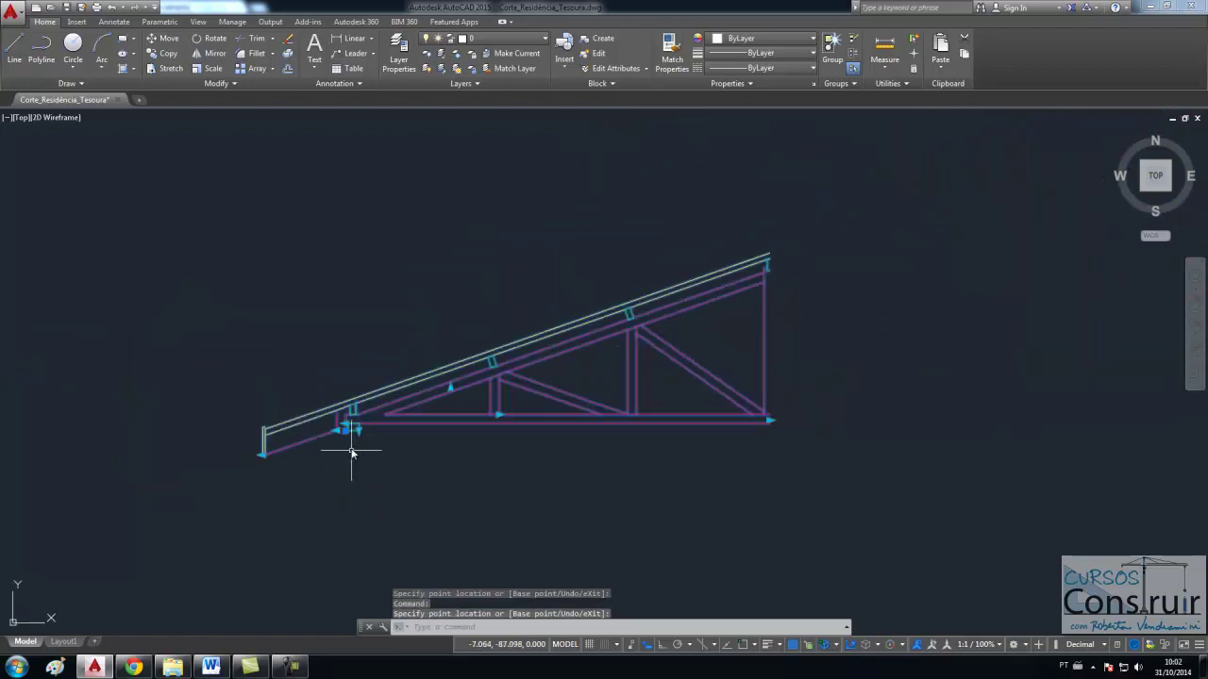
scroll(283, 409, "up", 1)
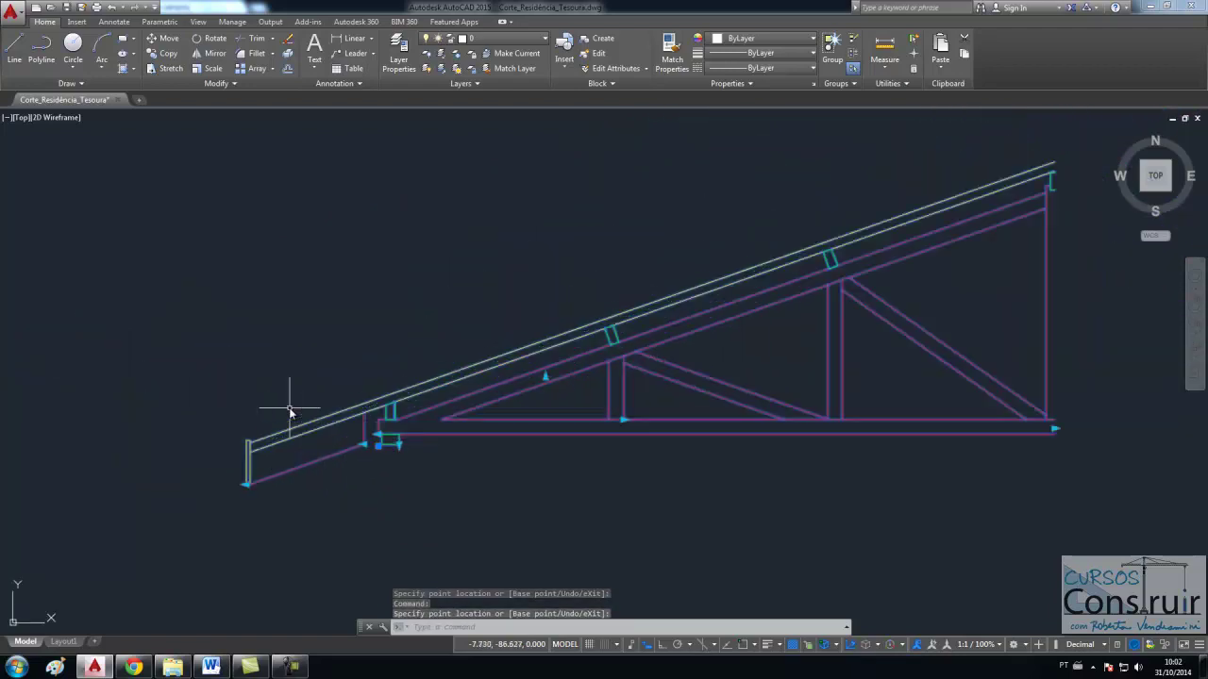
Step: Adjust the rafter's lower end to set the final eave overhang, then deselect
left_click(245, 487)
left_click(83, 542)
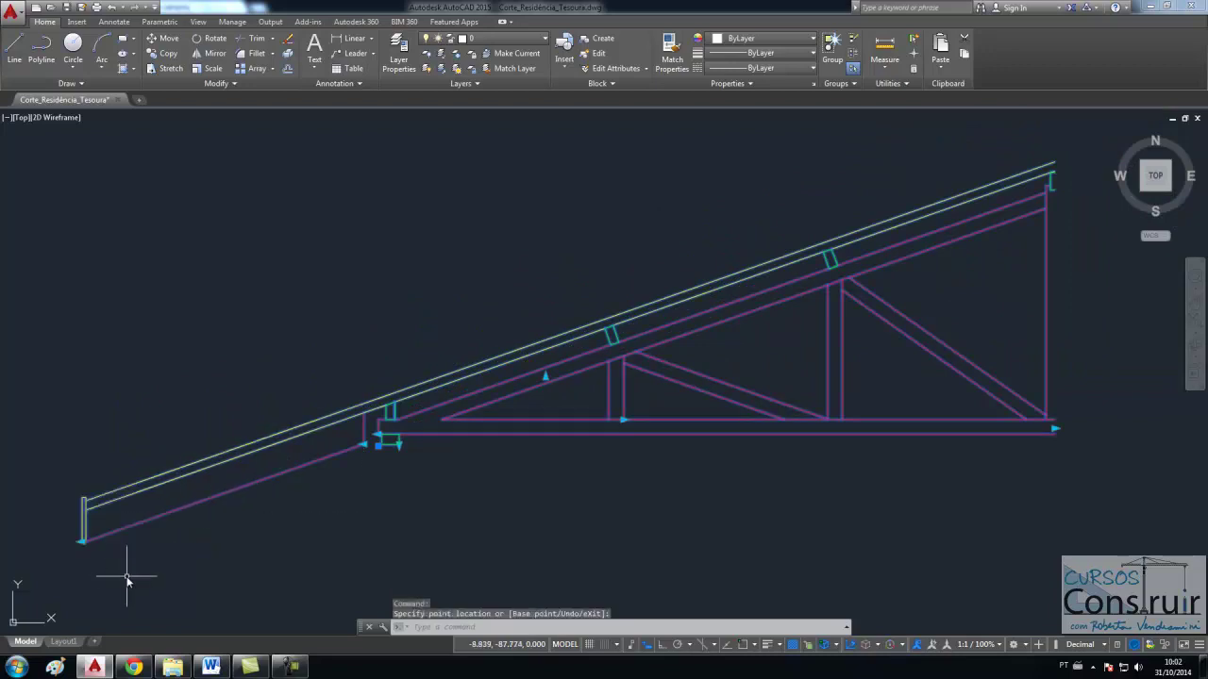
left_click(83, 542)
left_click(220, 493)
left_click(220, 492)
left_click(95, 540)
left_click(99, 538)
left_click(219, 492)
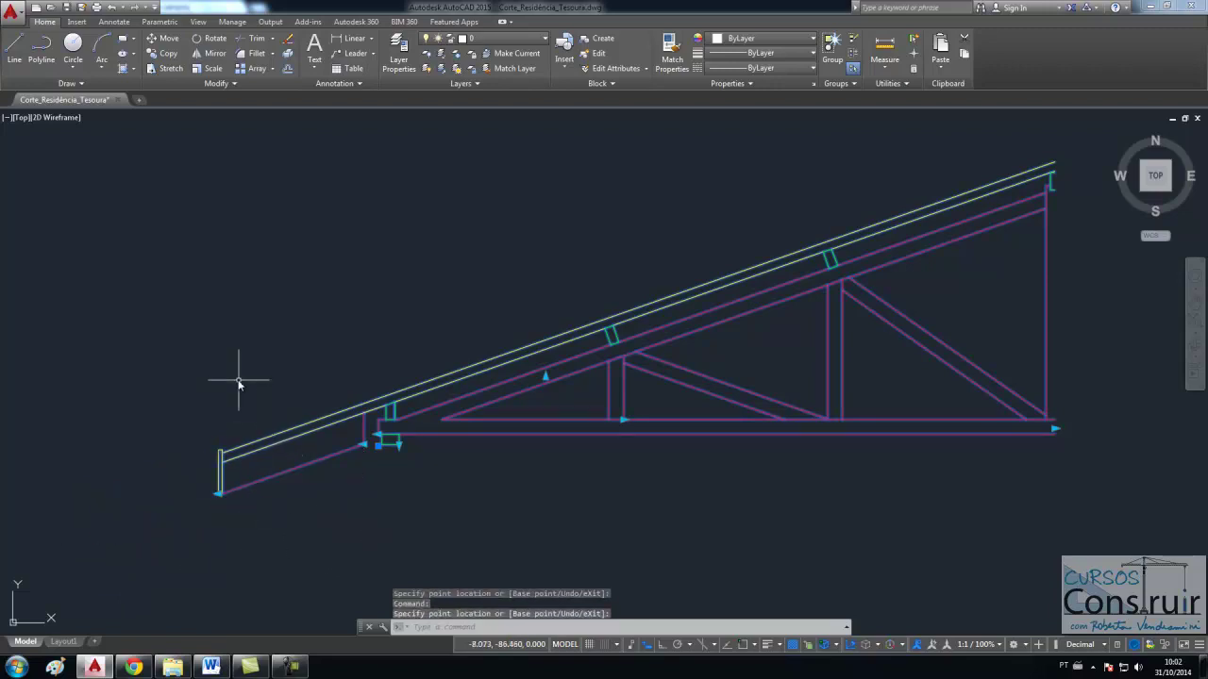
key("Escape")
scroll(331, 412, "down", 2)
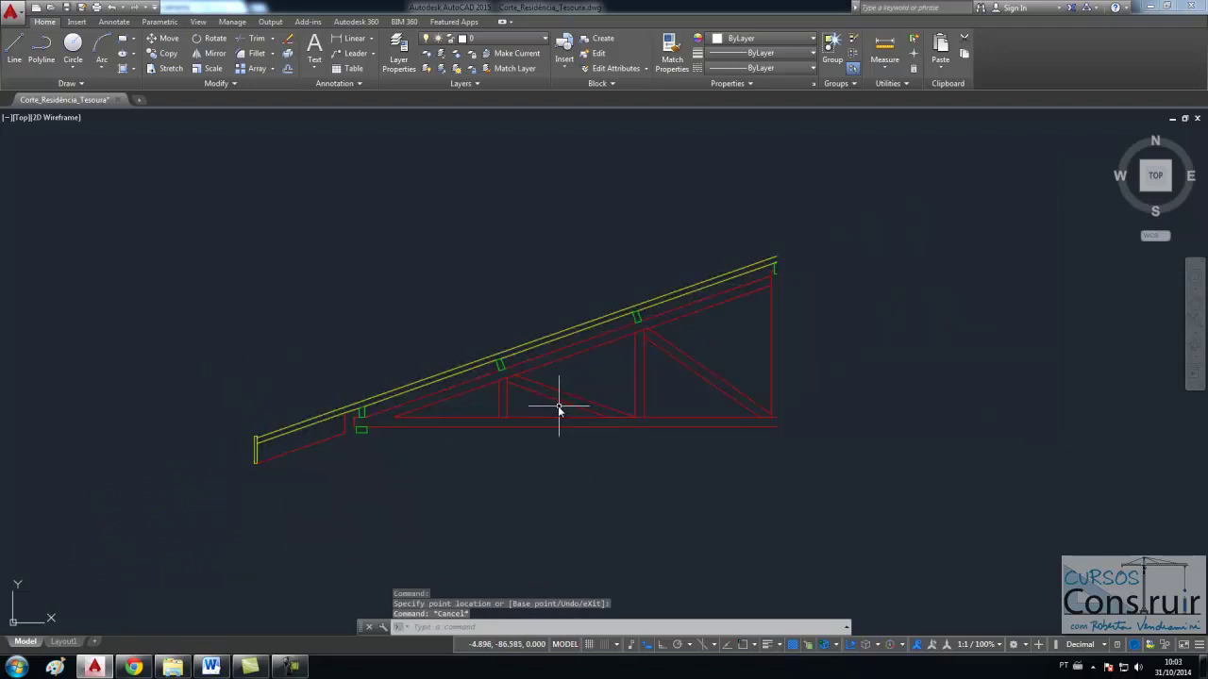
scroll(558, 409, "up", 2)
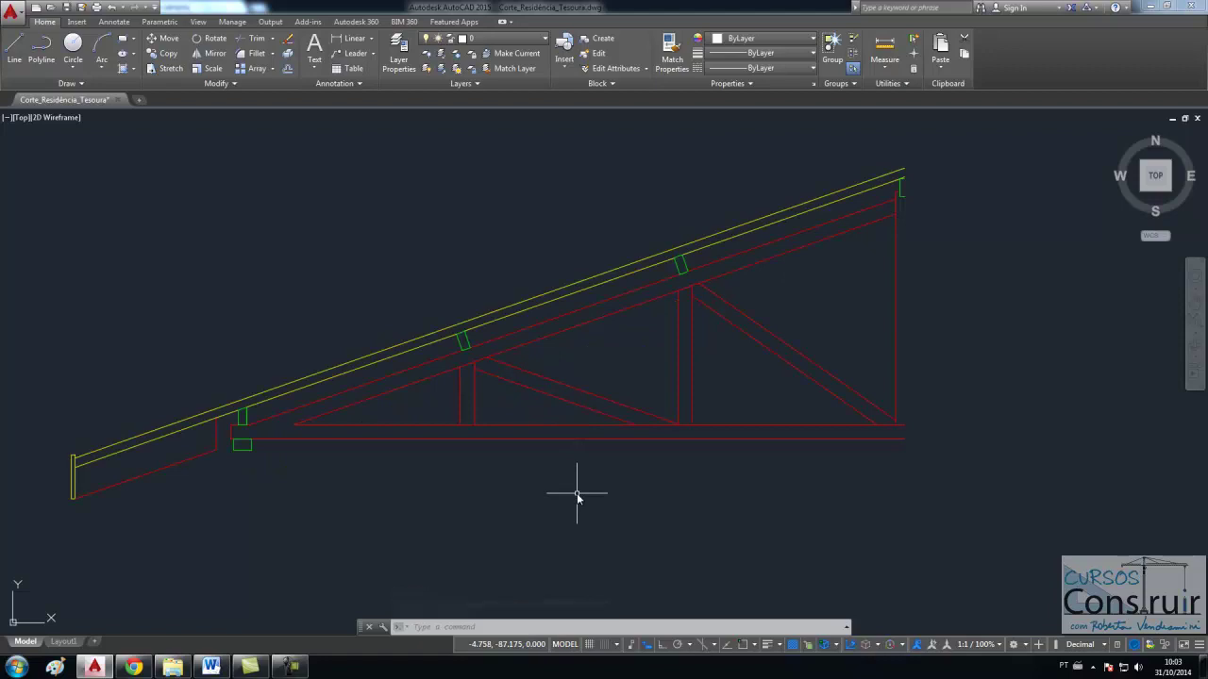
Step: Grip-edit the Tesoura_Par truss's dynamic parameter to .35, shifting its rafter downward
left_click(450, 375)
left_click(399, 382)
type("5")
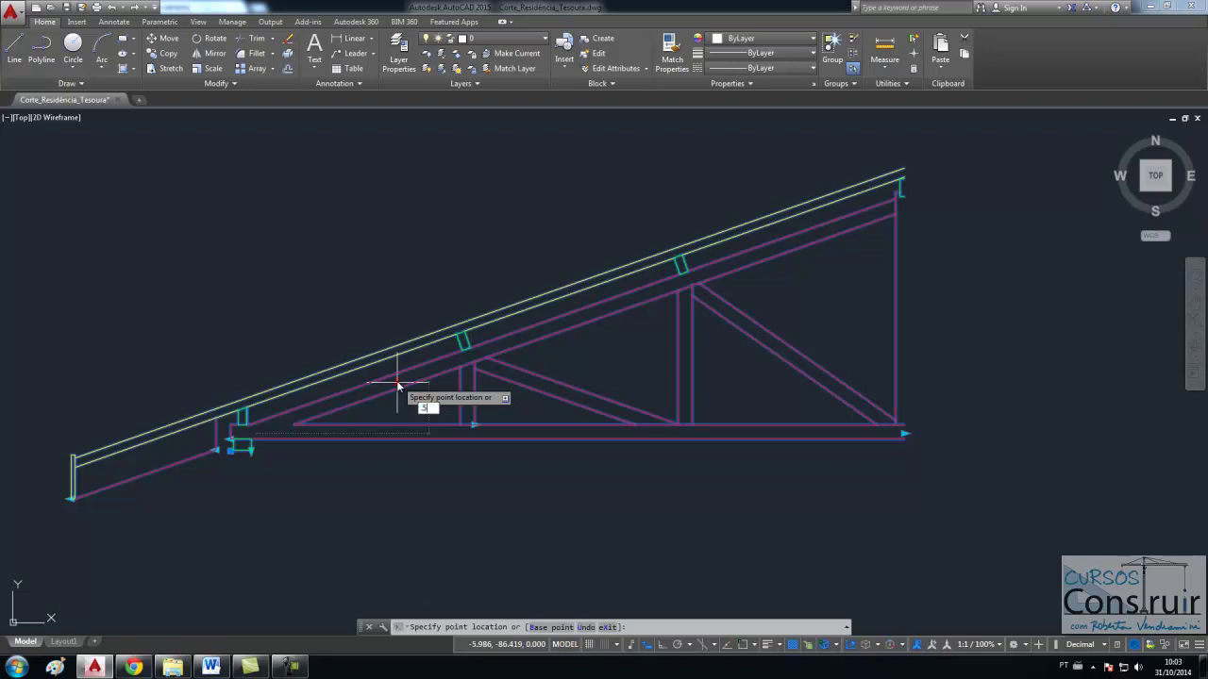
key("Return")
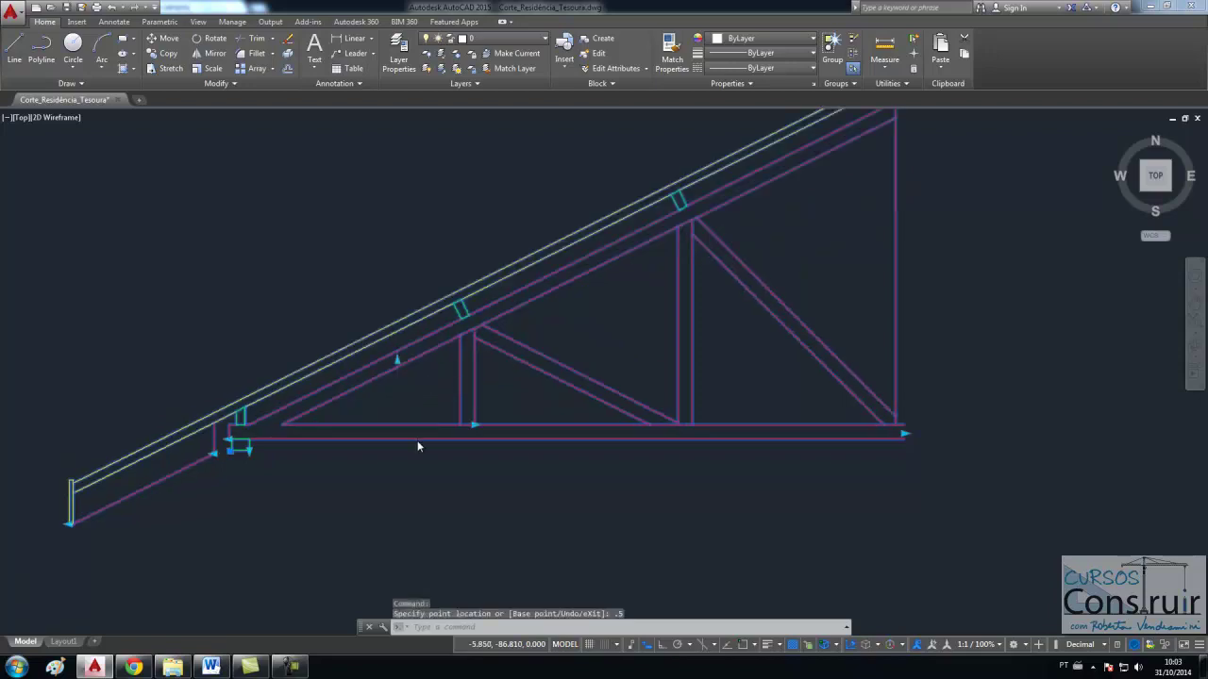
scroll(418, 439, "down", 2)
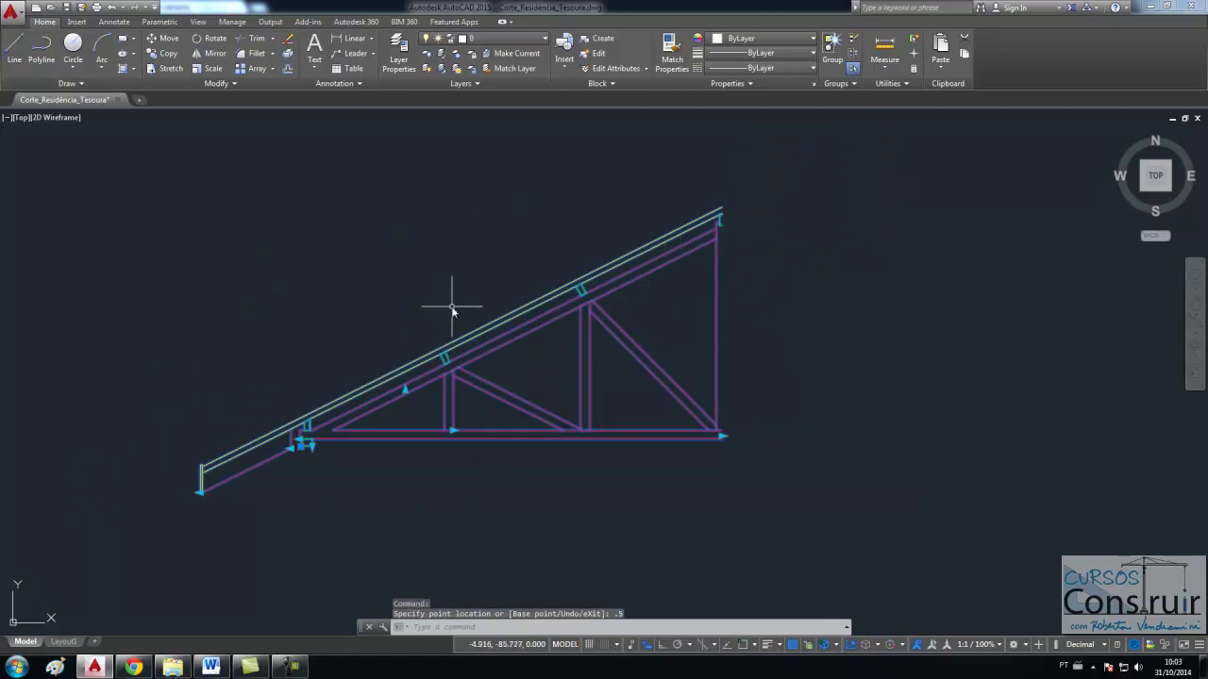
scroll(394, 381, "up", 2)
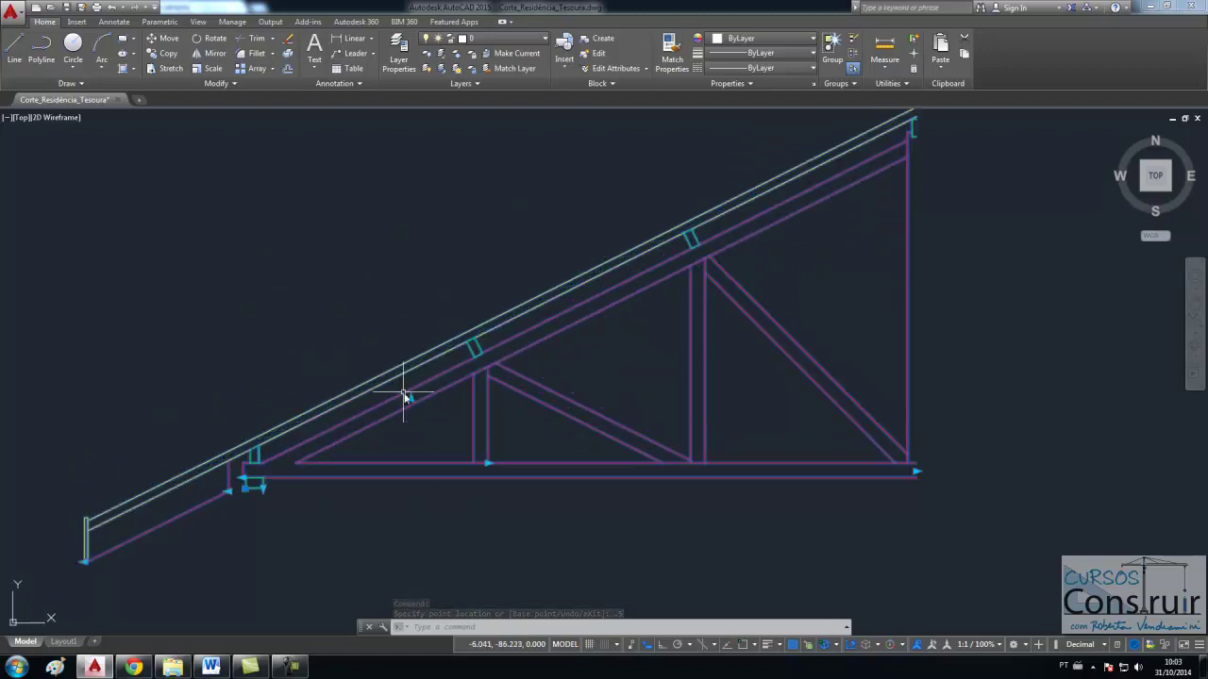
left_click(411, 399)
type(".35")
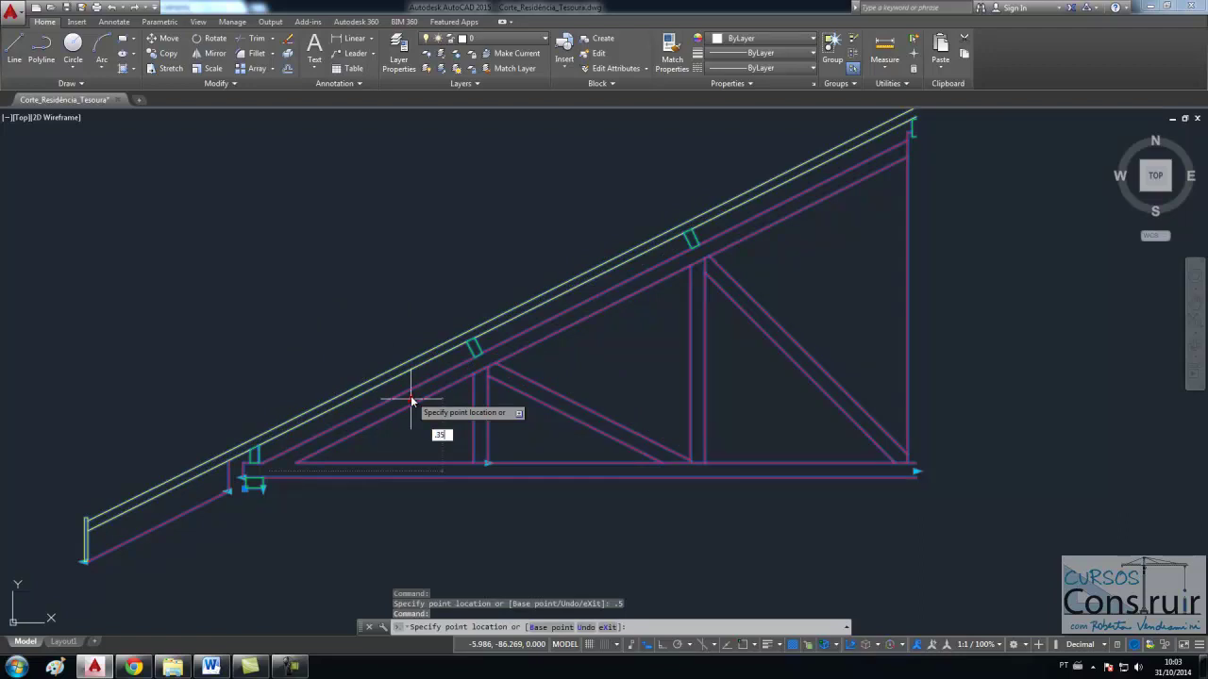
key("Return")
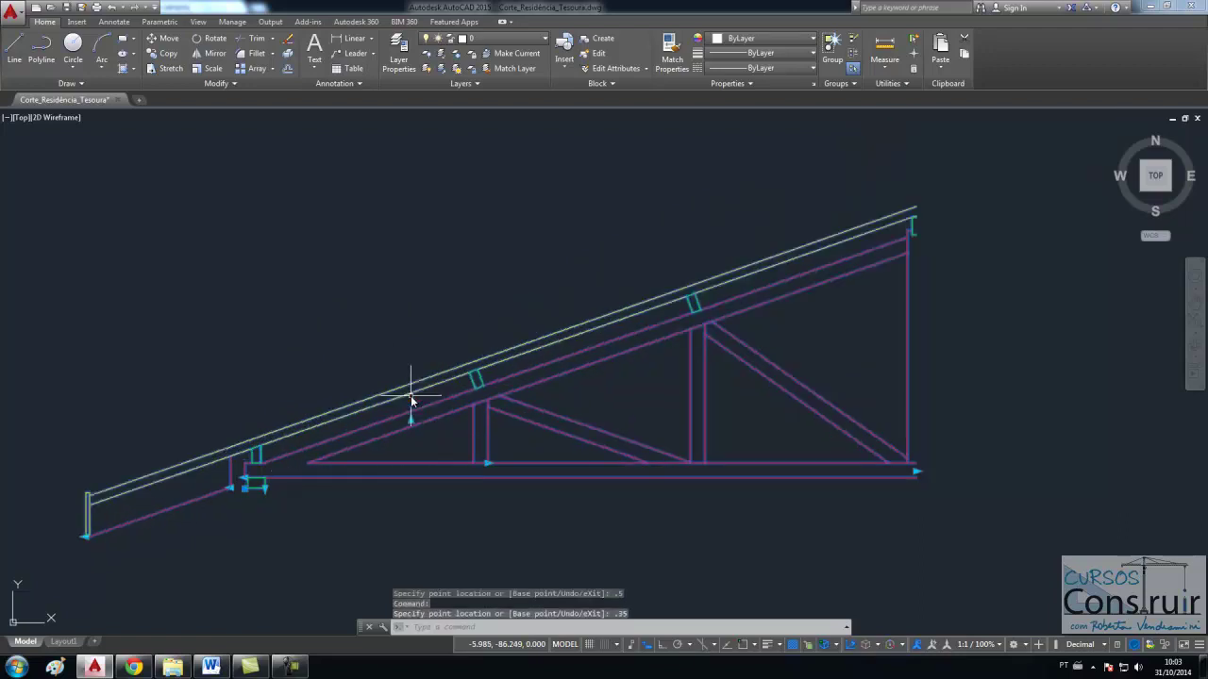
key("Escape")
type("I")
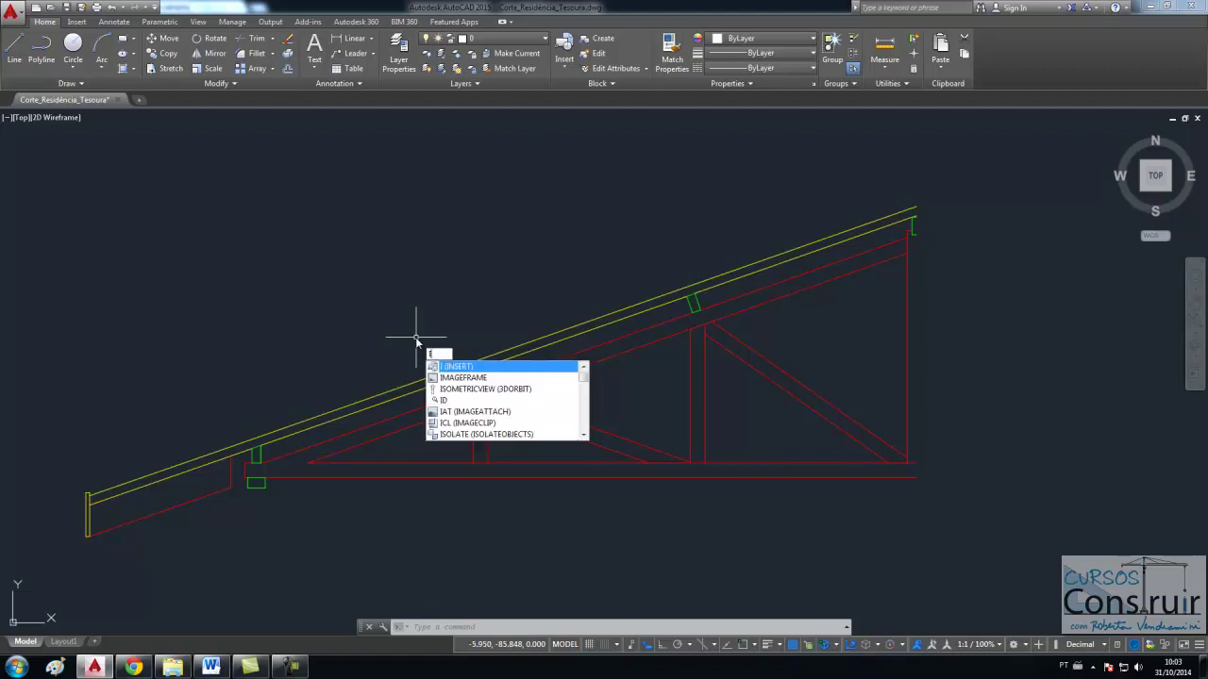
Step: Choose the Telha_Din_01 roof-tile block for insertion
key("Return")
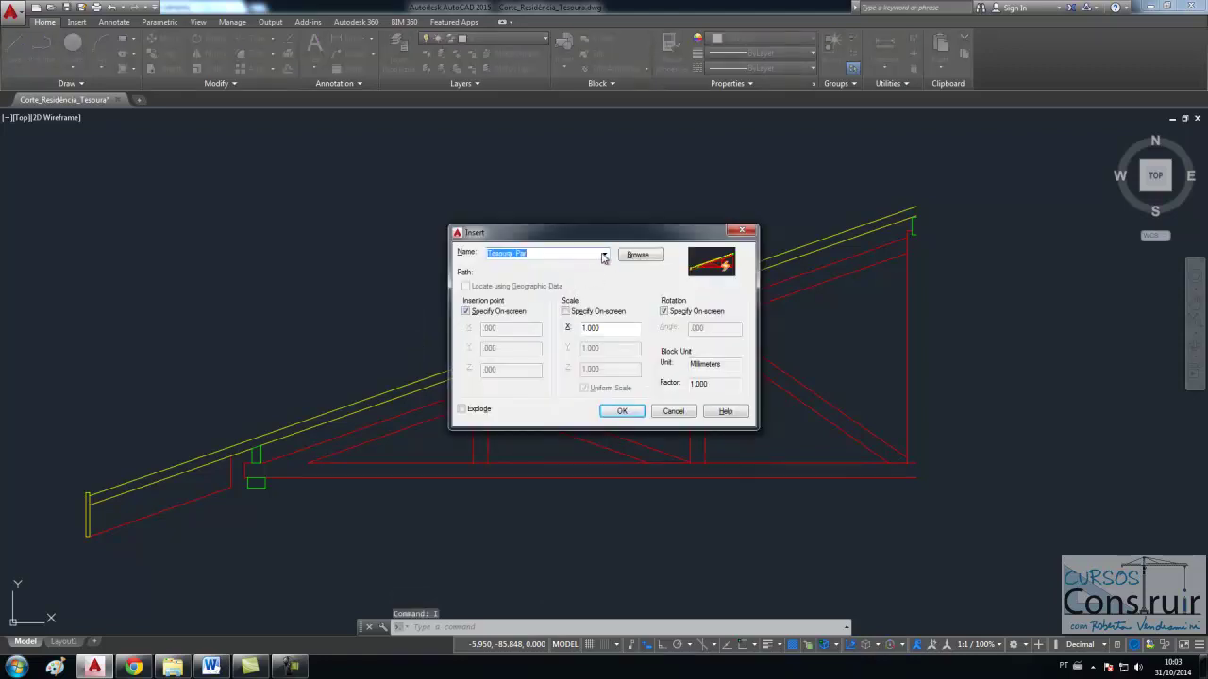
left_click(604, 255)
left_click(529, 396)
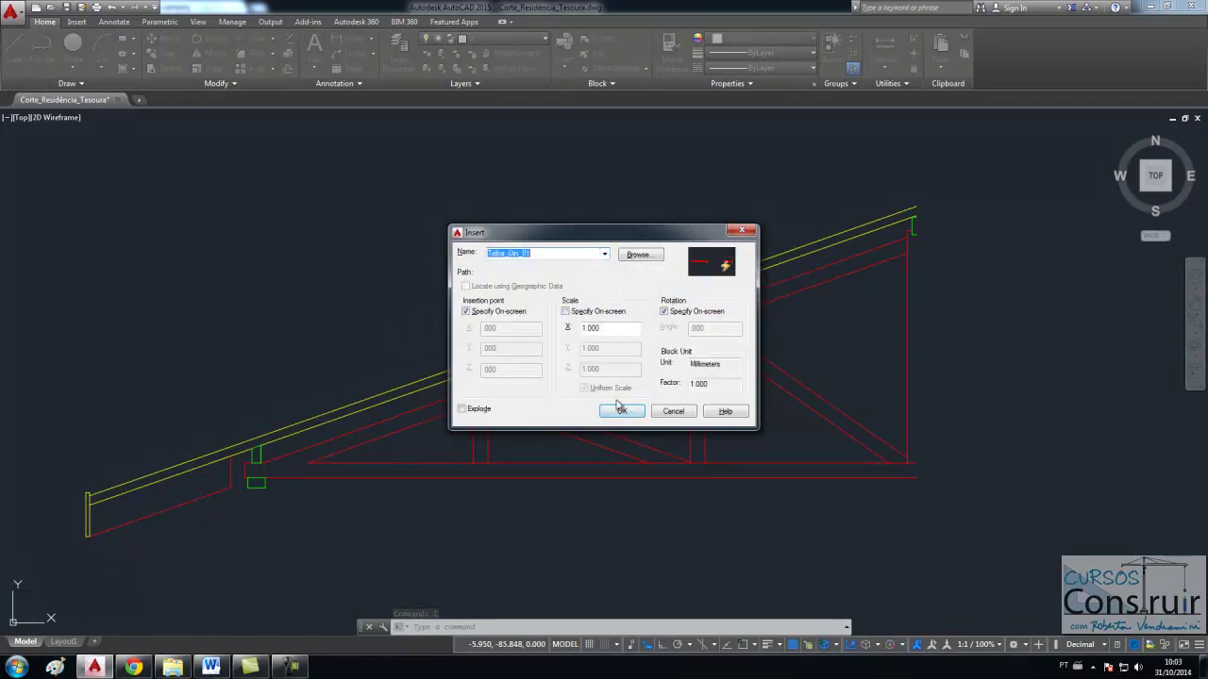
left_click(620, 411)
Step: Place the tile at the left eave post's top corner, rotated along the roof slope
scroll(142, 462, "up", 5)
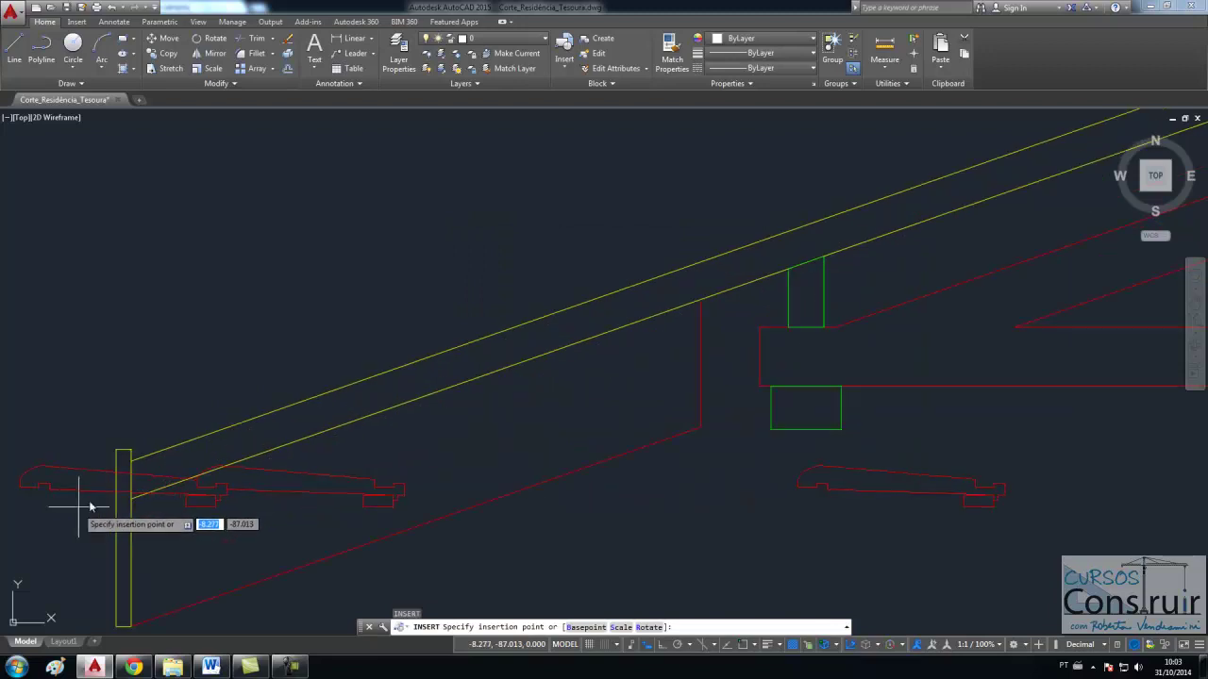
key("F3")
left_click(130, 457)
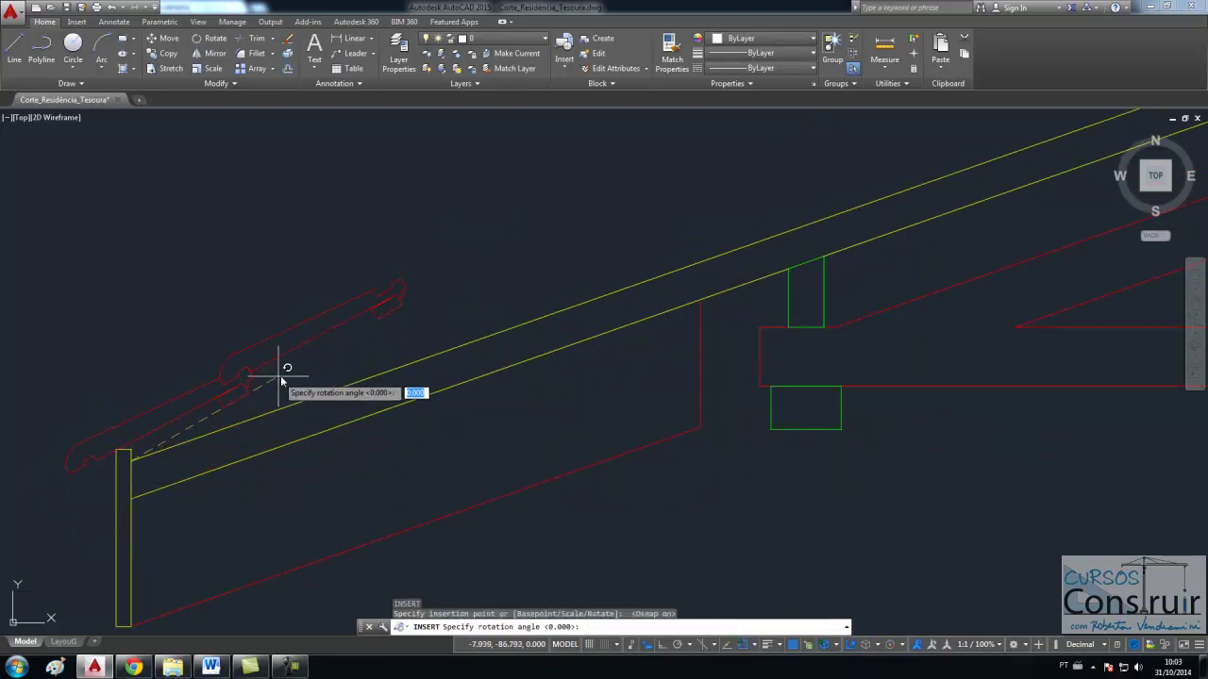
left_click(369, 372)
scroll(312, 406, "down", 5)
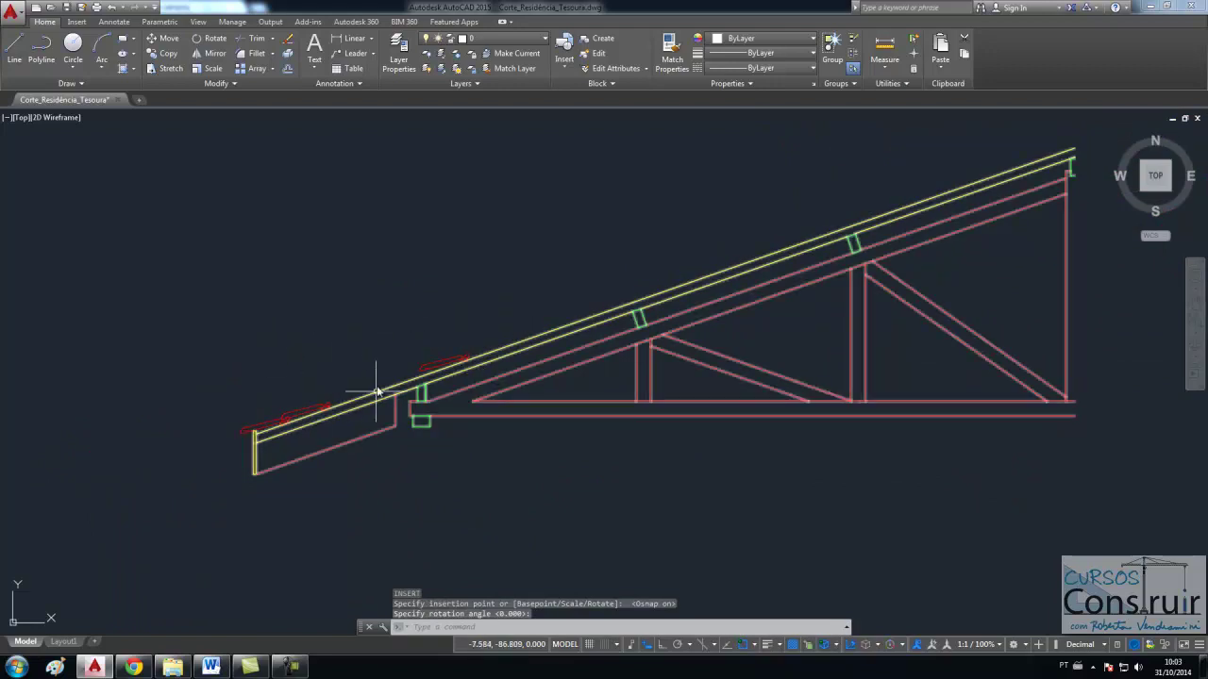
scroll(160, 424, "down", 4)
scroll(202, 424, "up", 2)
scroll(251, 400, "up", 2)
scroll(175, 405, "up", 2)
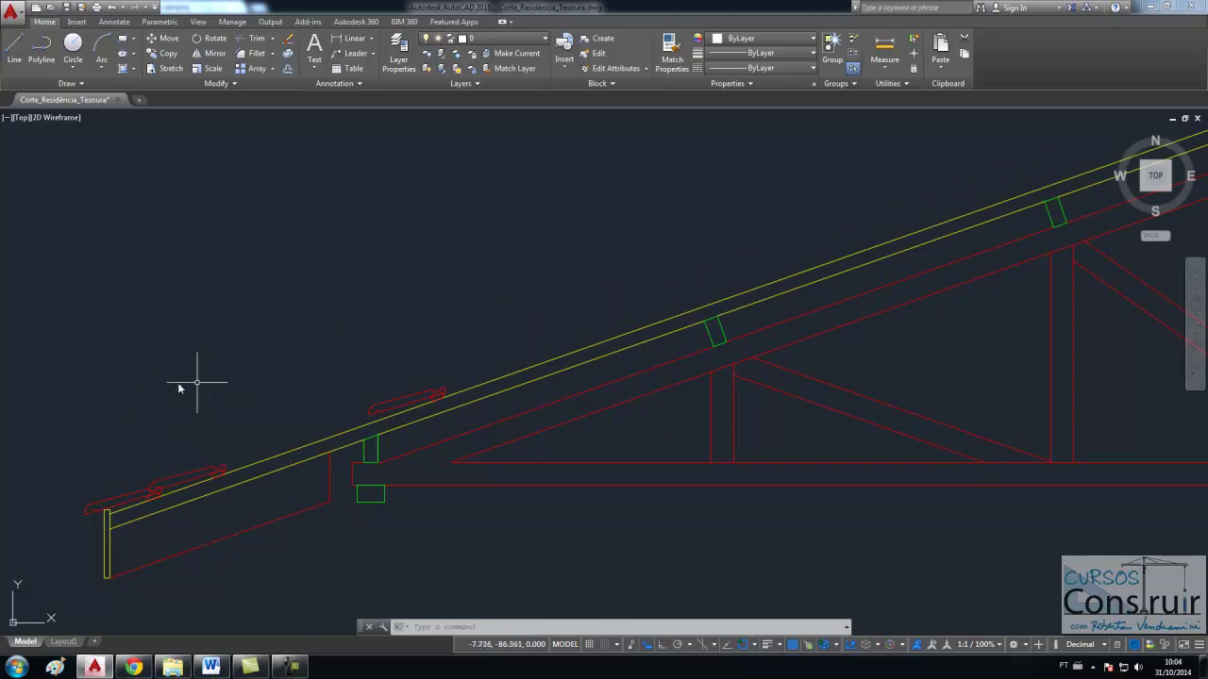
Step: Stretch the tile block's array grip to the rafter's top end so tiles reach the ridge
left_click(391, 401)
scroll(368, 420, "down", 3)
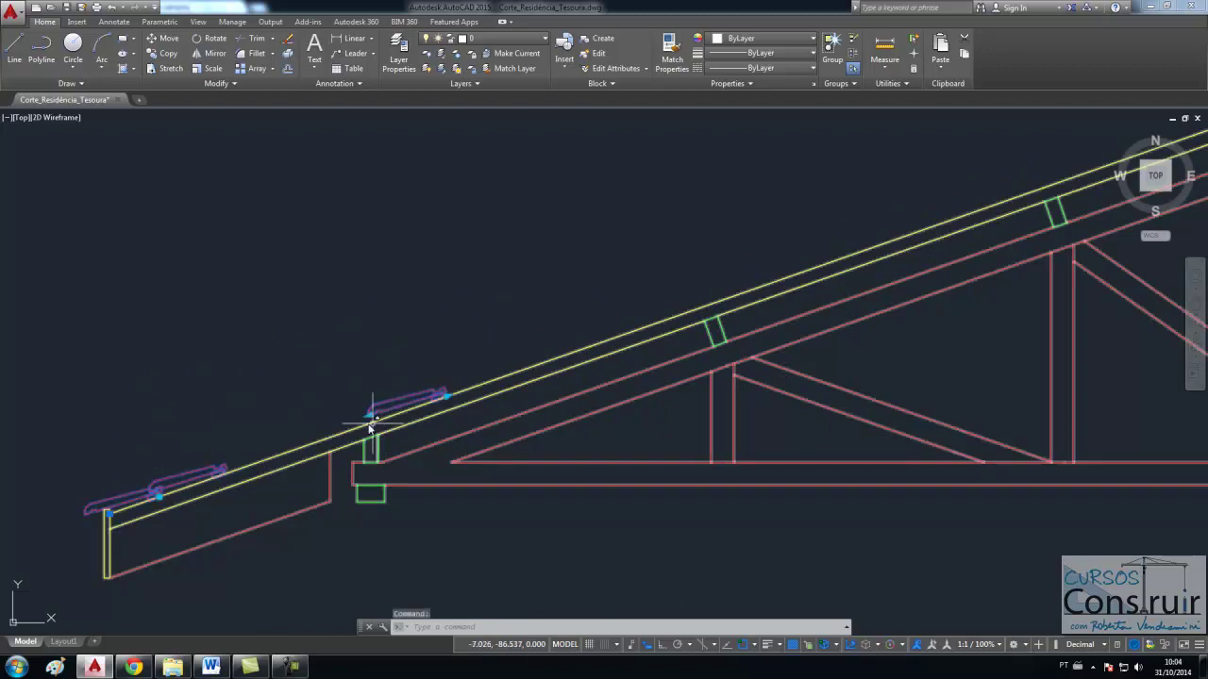
left_click(415, 407)
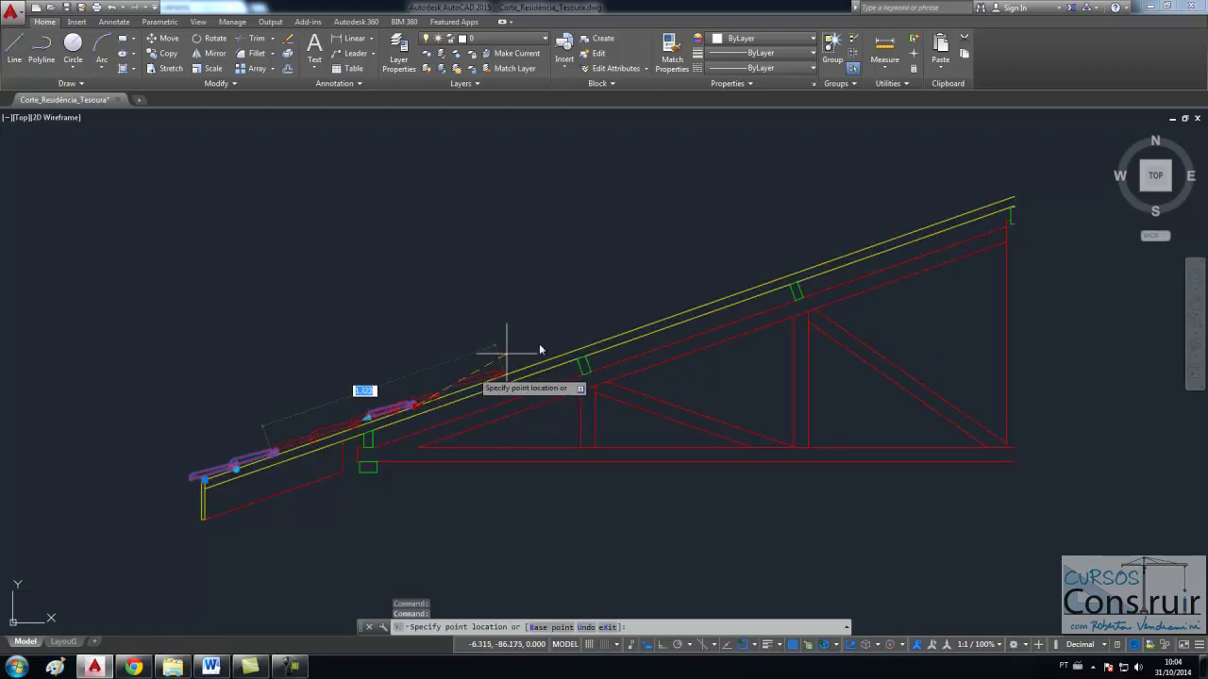
left_click(1013, 196)
scroll(1052, 203, "up", 2)
scroll(1010, 189, "up", 4)
scroll(971, 189, "up", 3)
scroll(464, 250, "up", 3)
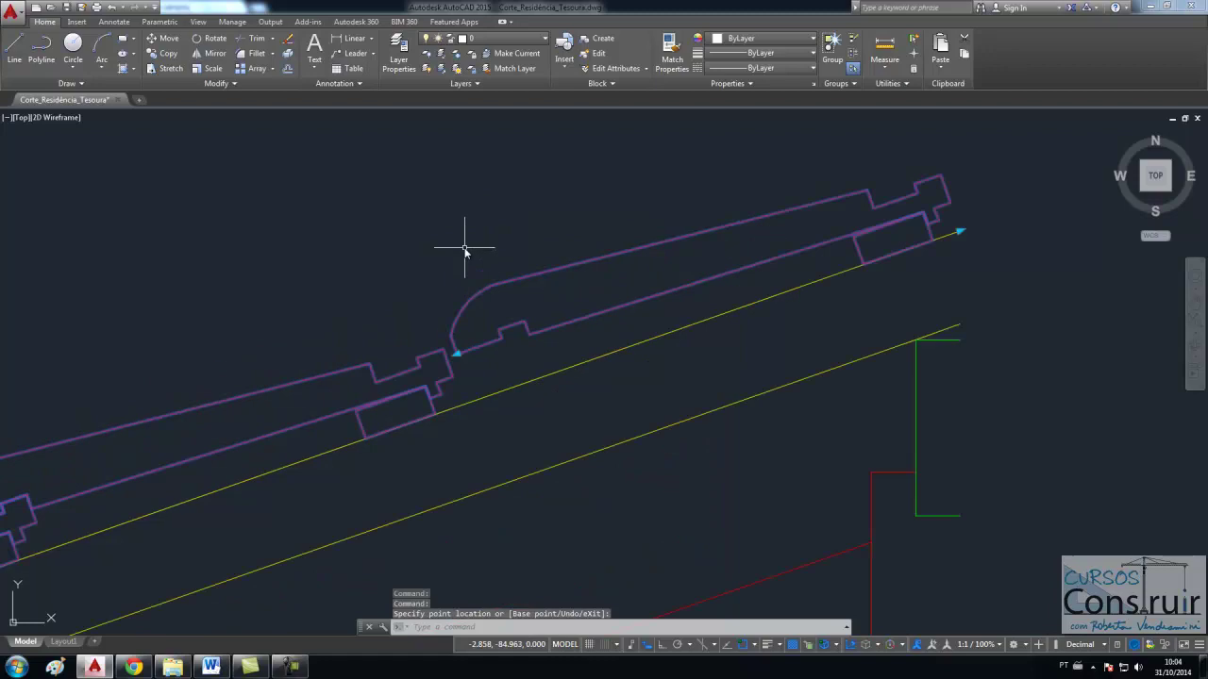
scroll(330, 377, "up", 2)
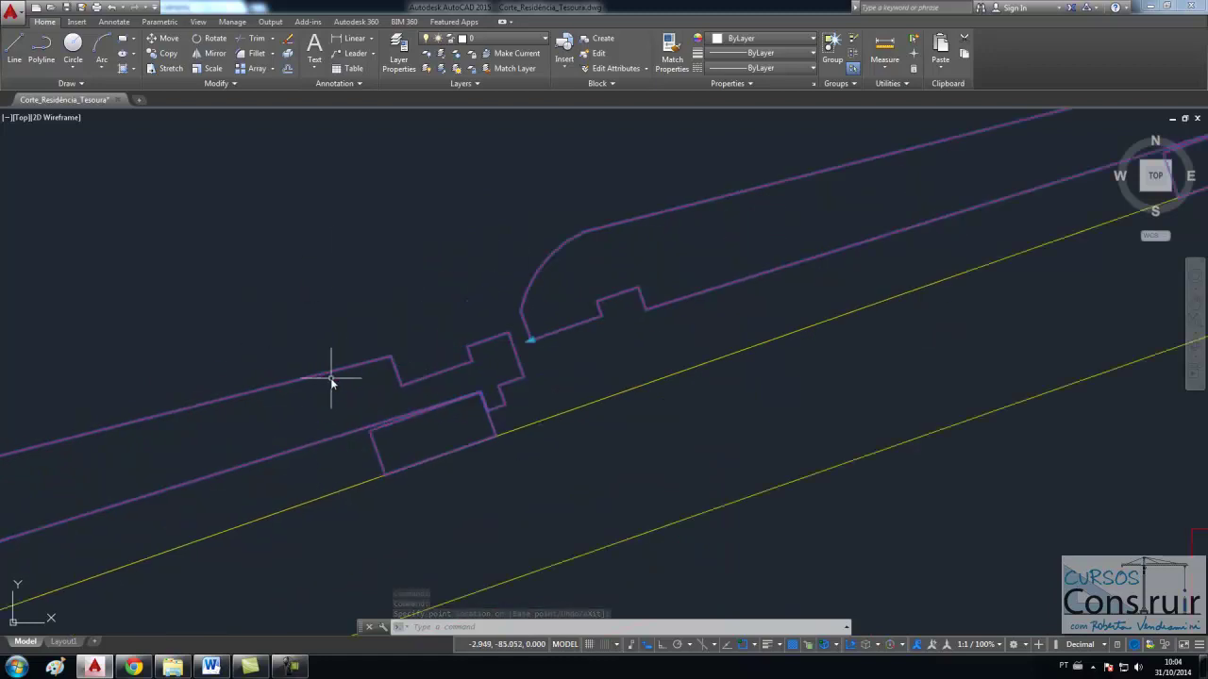
key("Escape")
Step: Pick a vertex grip on the tile outline, then cancel the edit
scroll(516, 326, "down", 3)
scroll(531, 333, "up", 3)
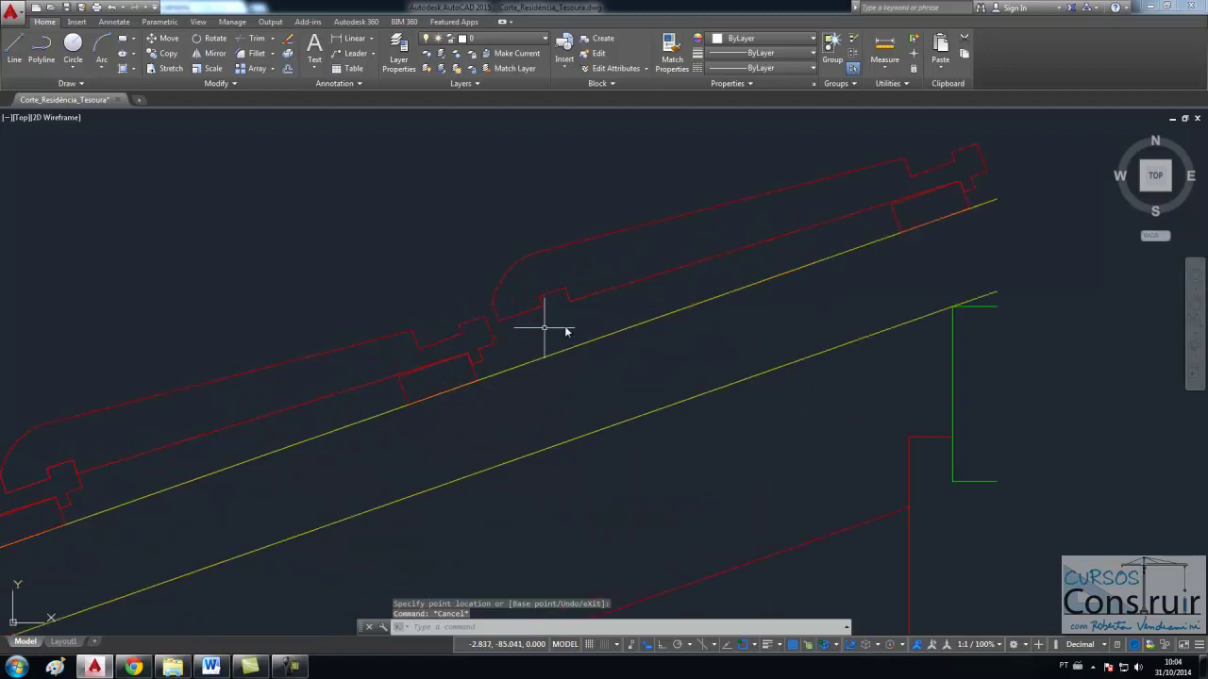
scroll(499, 310, "up", 3)
scroll(519, 336, "down", 2)
scroll(515, 329, "down", 2)
scroll(501, 339, "down", 1)
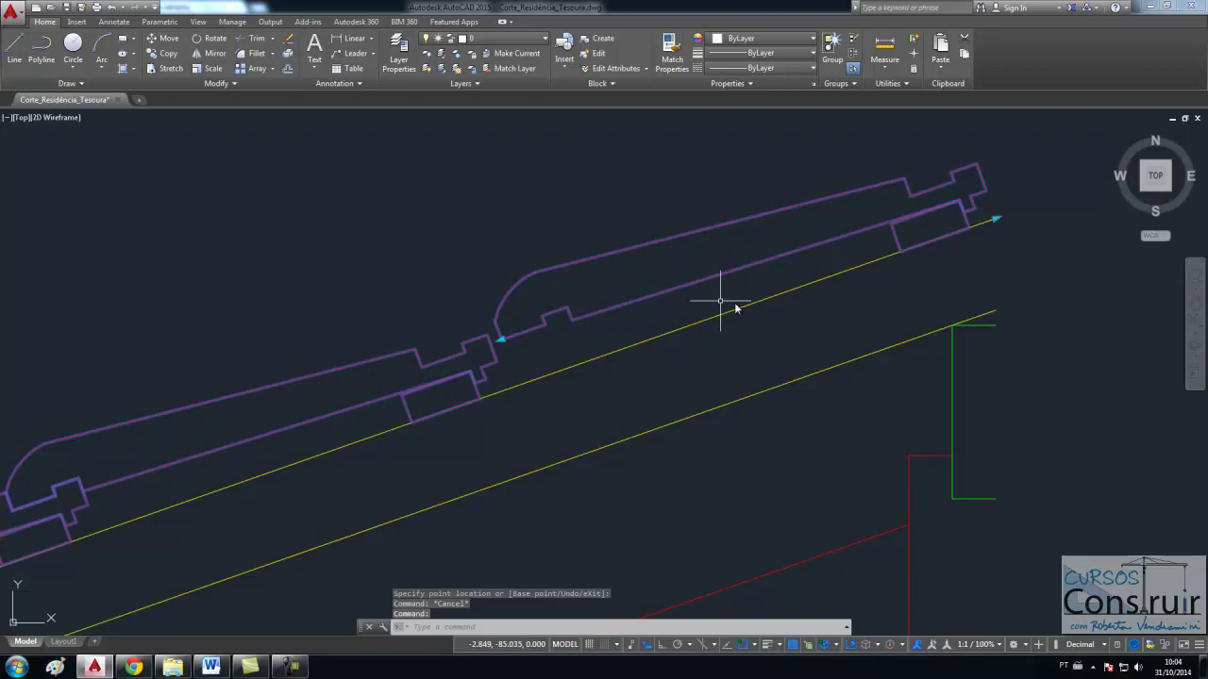
left_click(501, 341)
left_click(418, 365)
key("Escape")
scroll(491, 332, "down", 3)
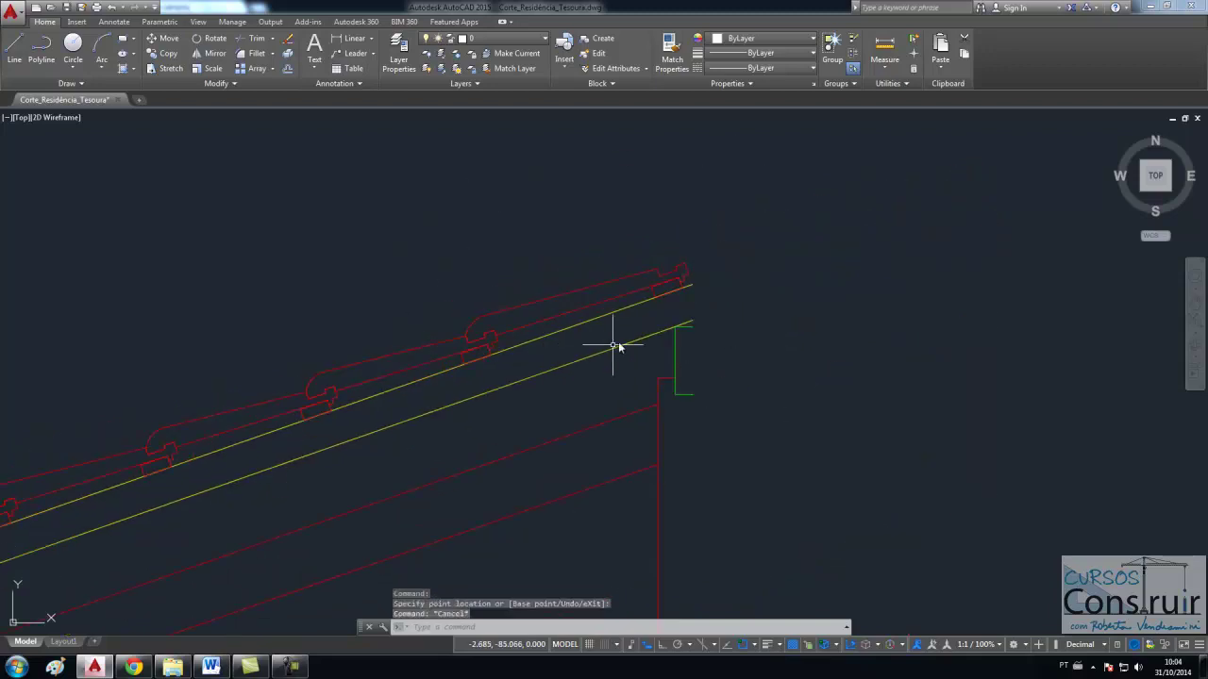
scroll(530, 307, "down", 3)
scroll(530, 304, "down", 2)
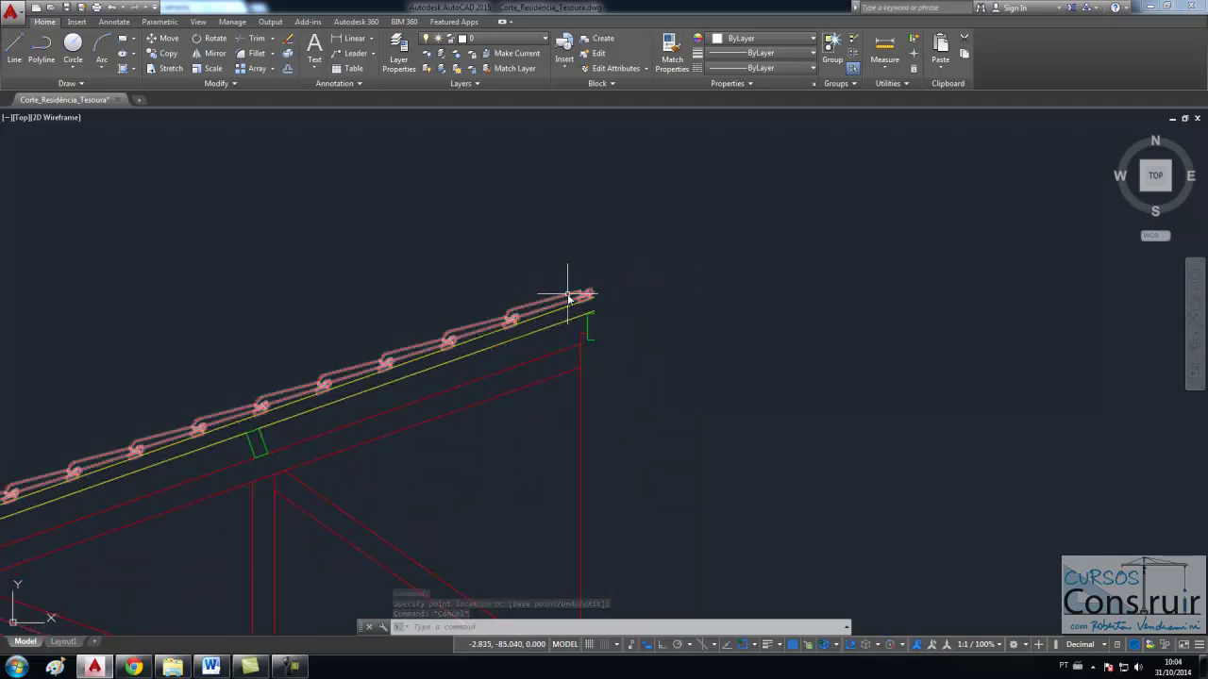
scroll(552, 311, "down", 4)
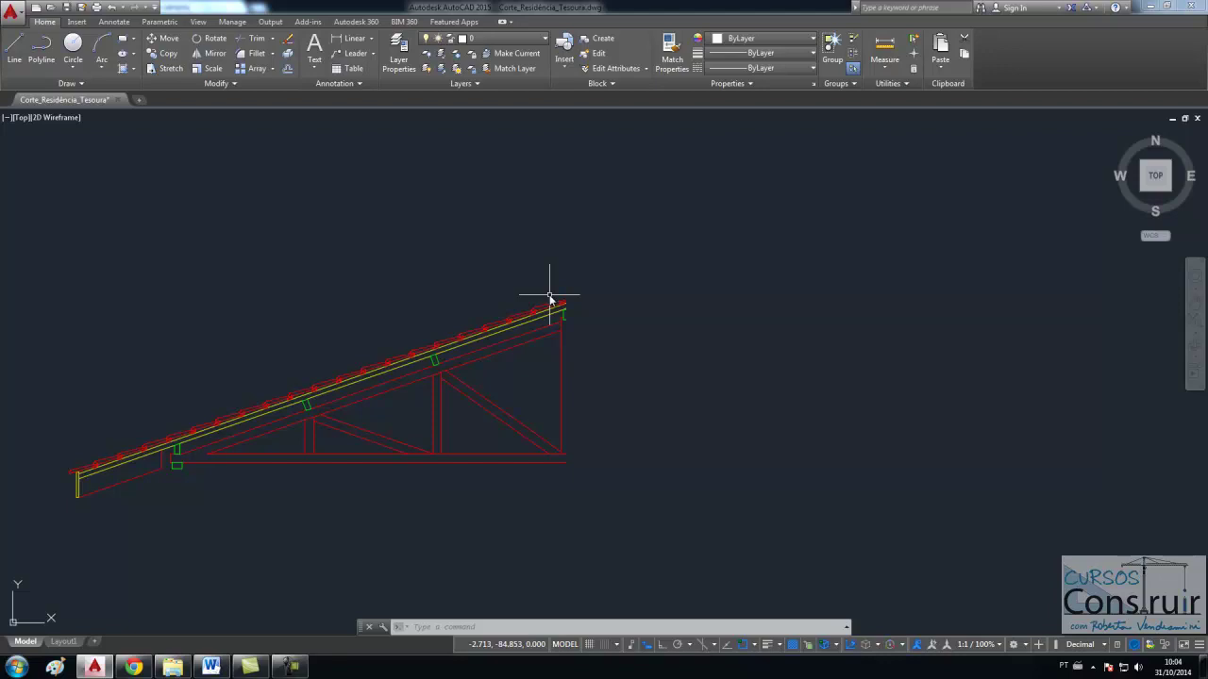
type("mi")
Step: Mirror the truss and tiles about a vertical line through the apex, keeping the original
key("Return")
left_click(598, 292)
left_click(501, 364)
key("Return")
left_click(565, 459)
key("F8")
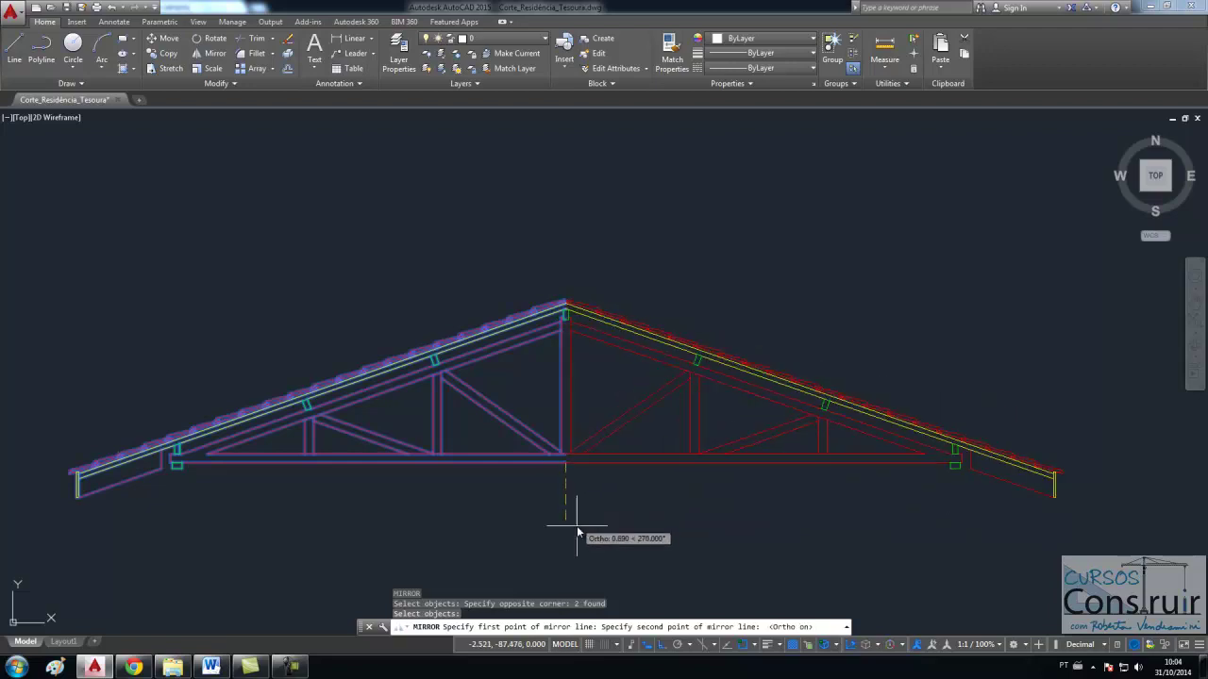
left_click(576, 531)
key("Return")
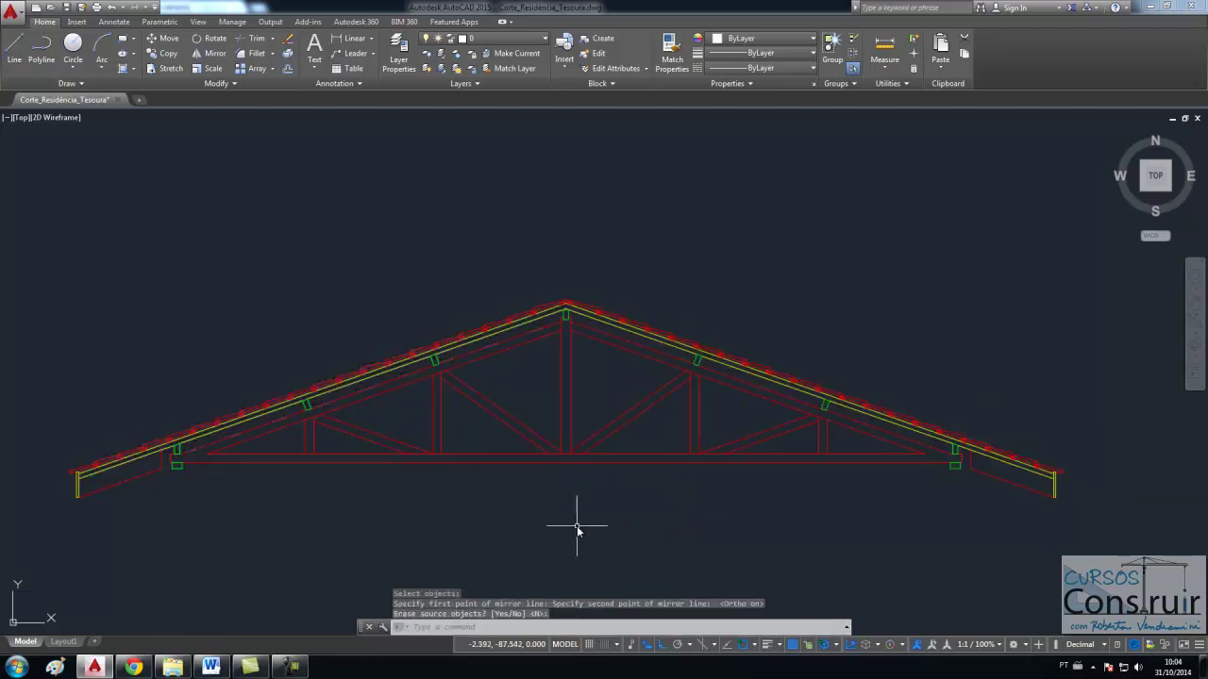
scroll(590, 321, "up", 5)
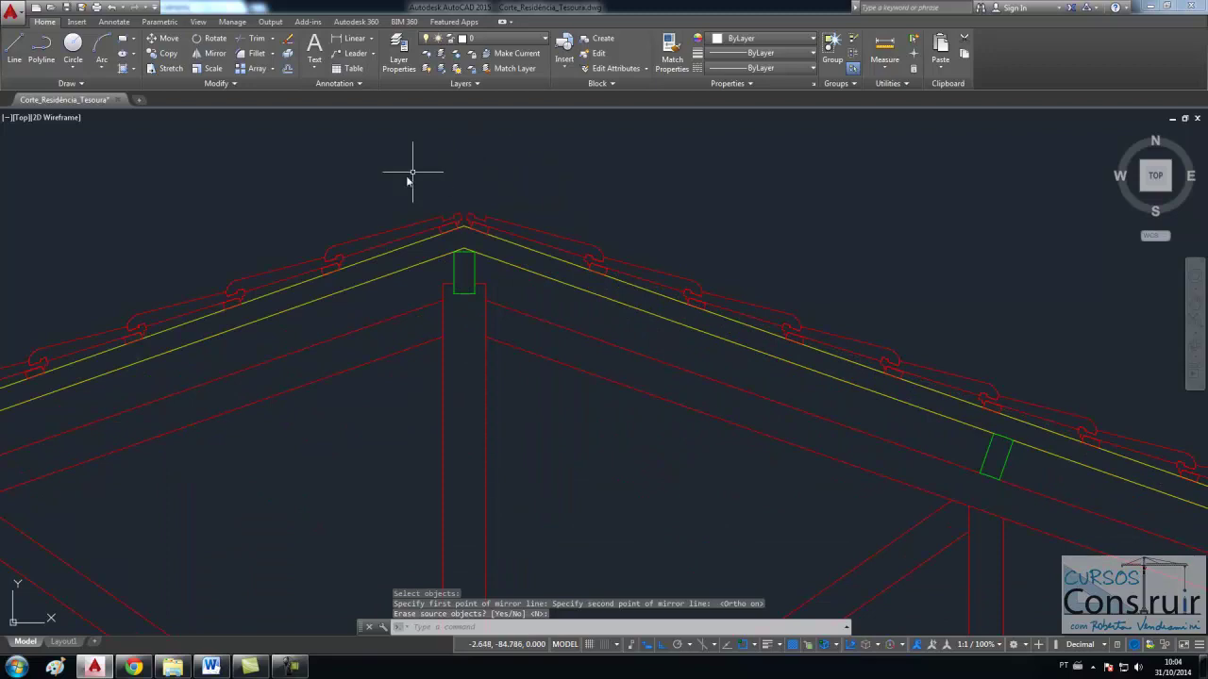
scroll(488, 332, "down", 3)
scroll(489, 335, "up", 2)
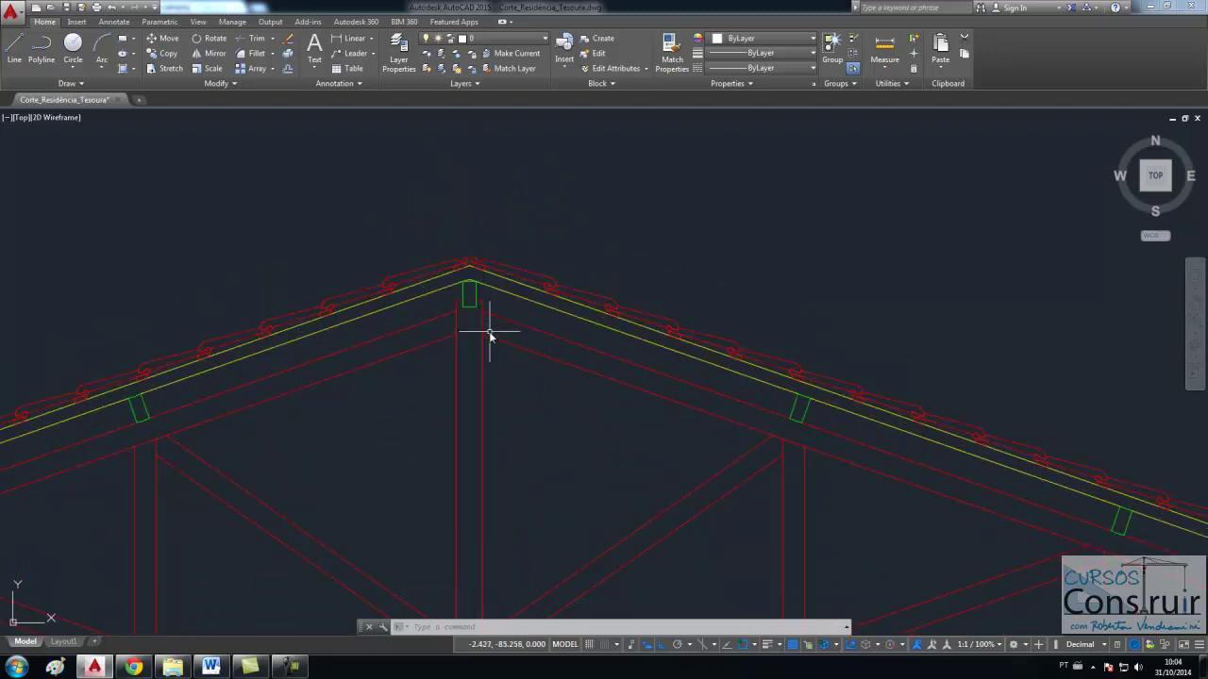
type("i")
key("Return")
Step: Insert the Telha_Cumeeira_Pal ridge tile block at the roof apex with default rotation
left_click(605, 254)
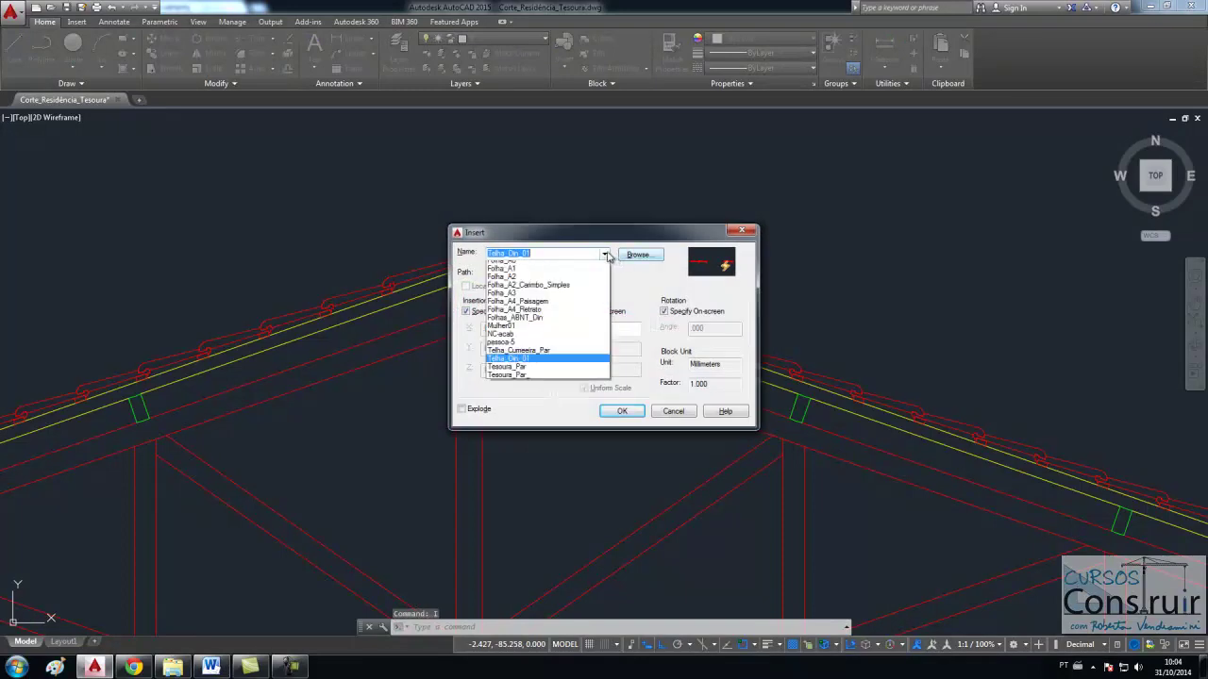
left_click(566, 394)
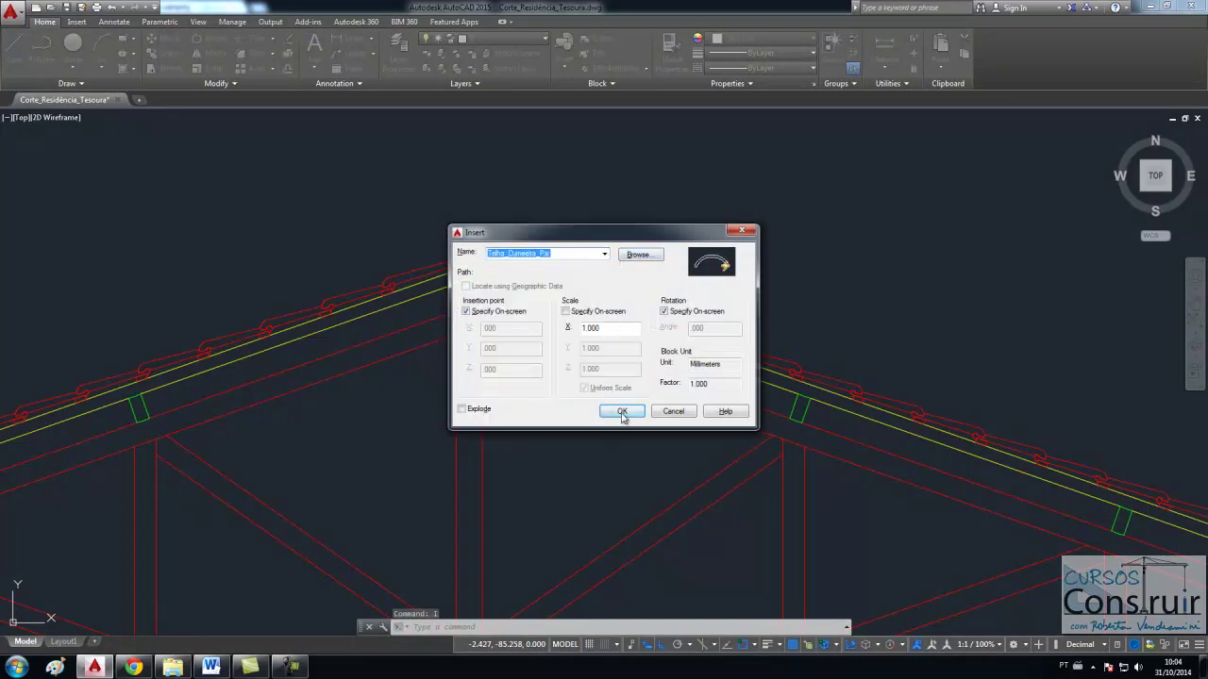
left_click(623, 413)
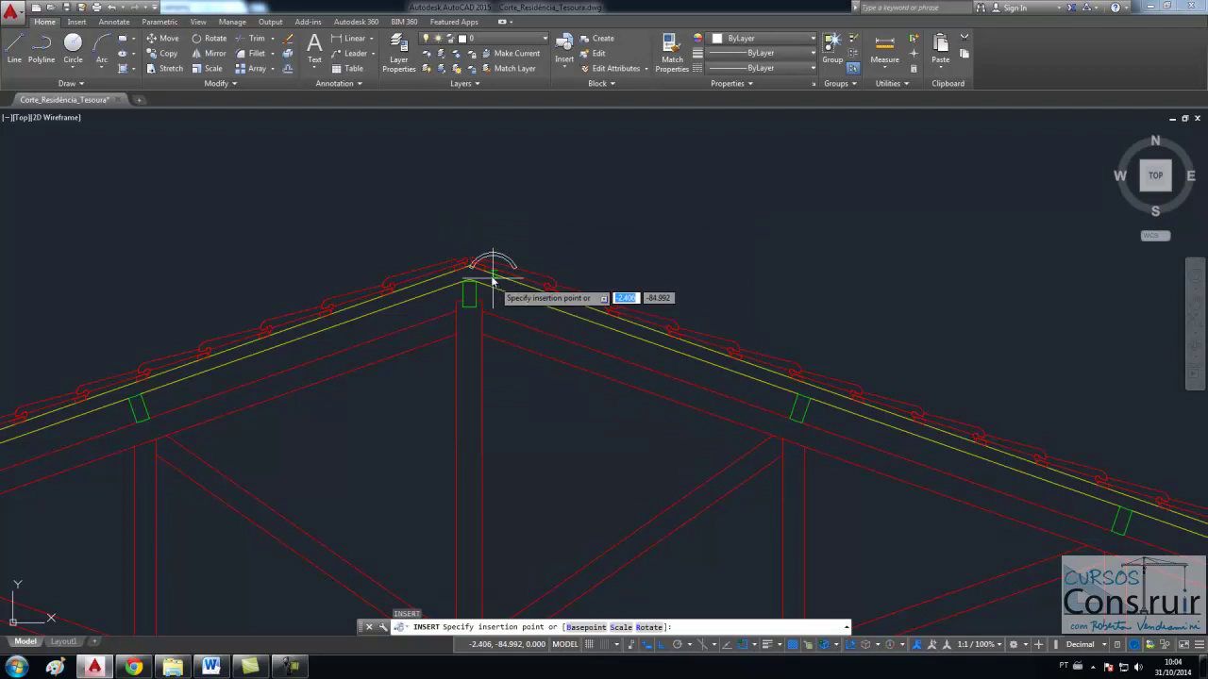
scroll(467, 271, "up", 4)
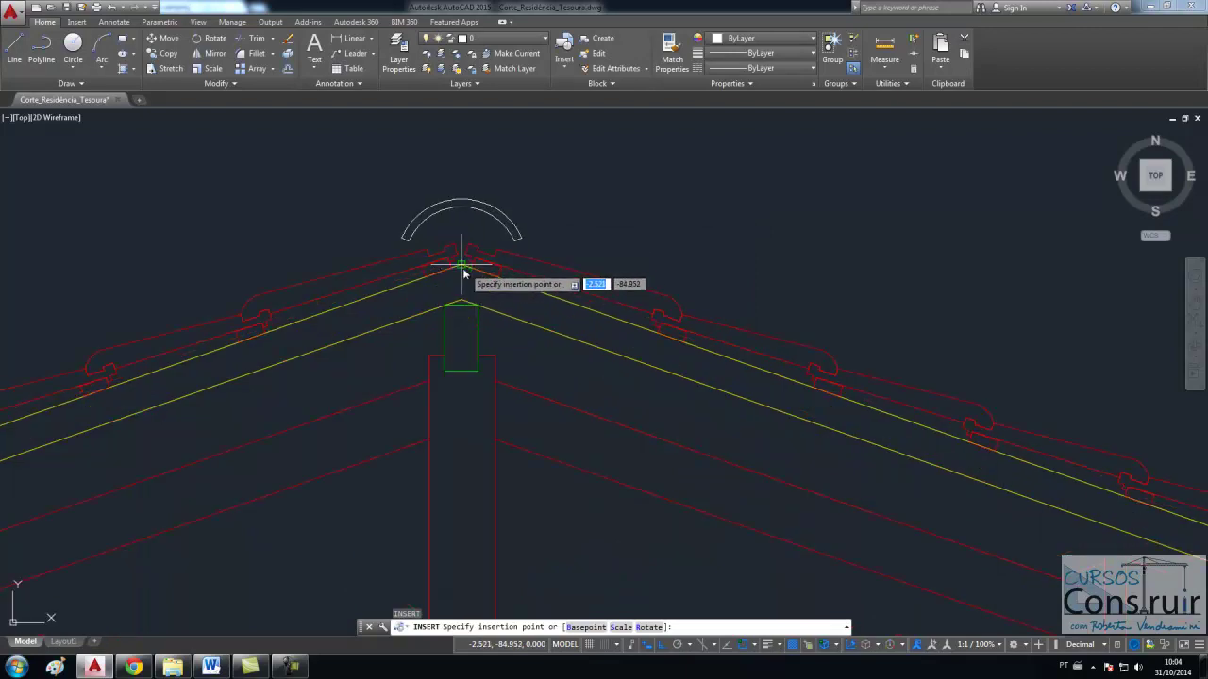
left_click(462, 269)
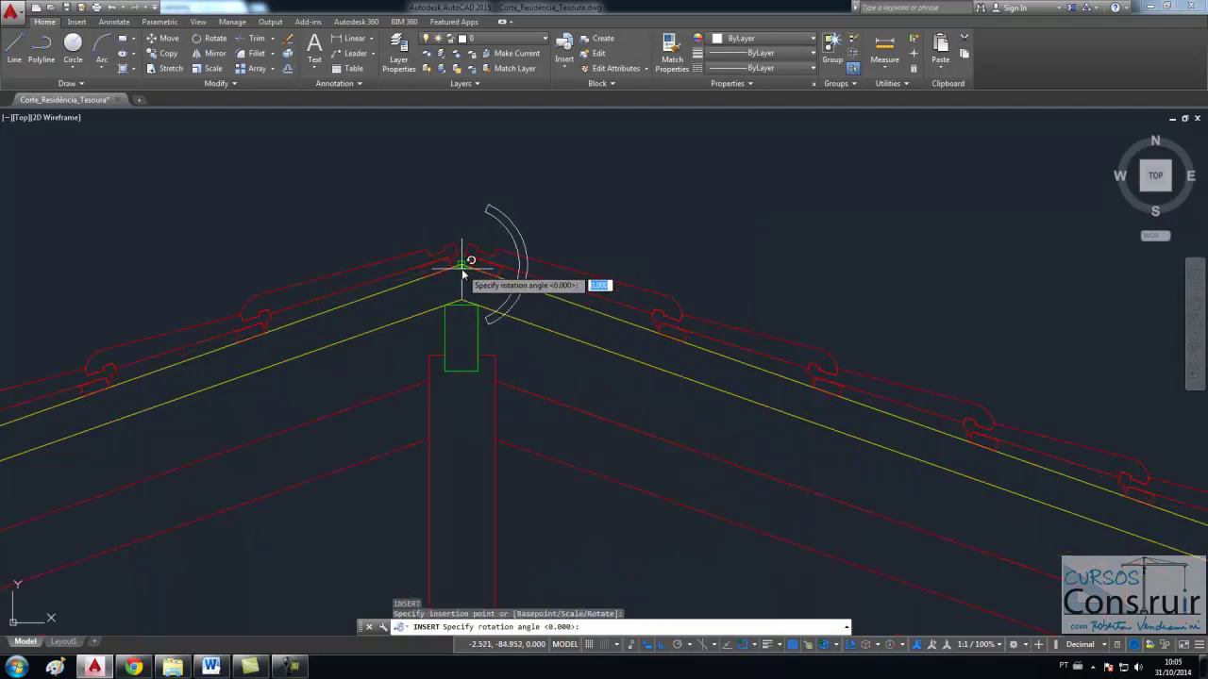
left_click(634, 247)
scroll(453, 195, "up", 2)
scroll(455, 203, "up", 2)
scroll(467, 241, "down", 2)
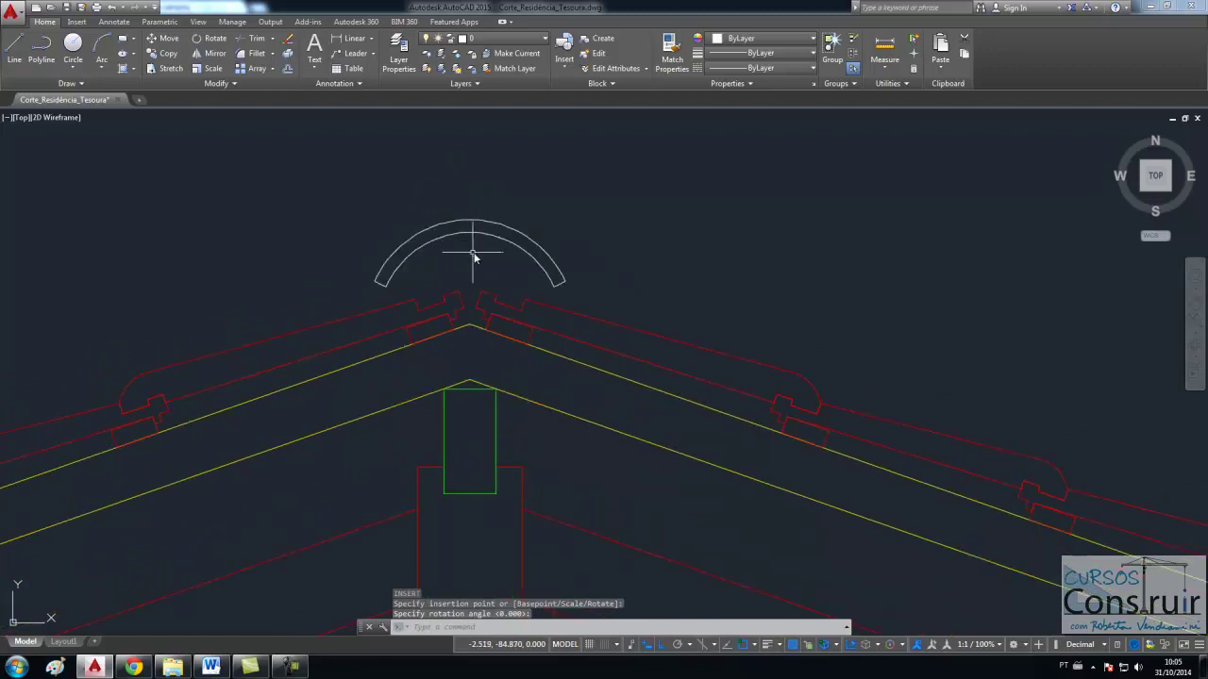
type("m")
Step: Move the ridge arc up so it sits over the truss ridge
key("Return")
left_click(560, 266)
key("Return")
left_click(647, 282)
scroll(631, 270, "down", 3)
scroll(539, 300, "up", 5)
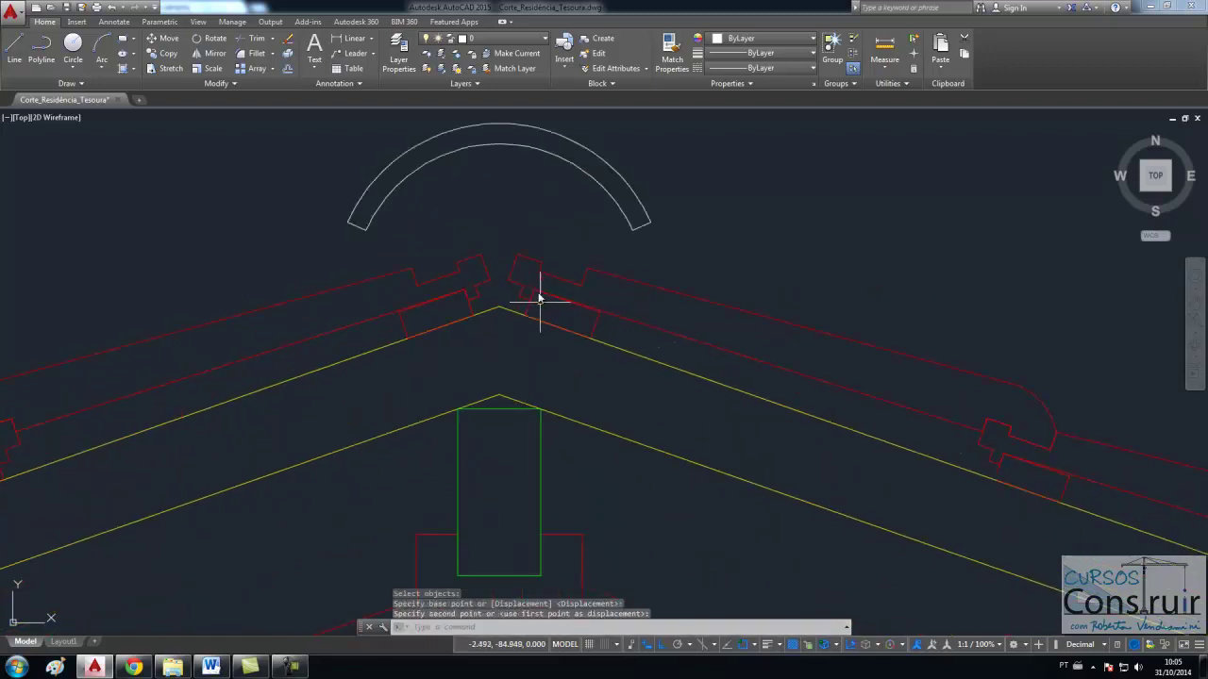
left_click(508, 146)
scroll(509, 325, "down", 3)
scroll(420, 271, "up", 3)
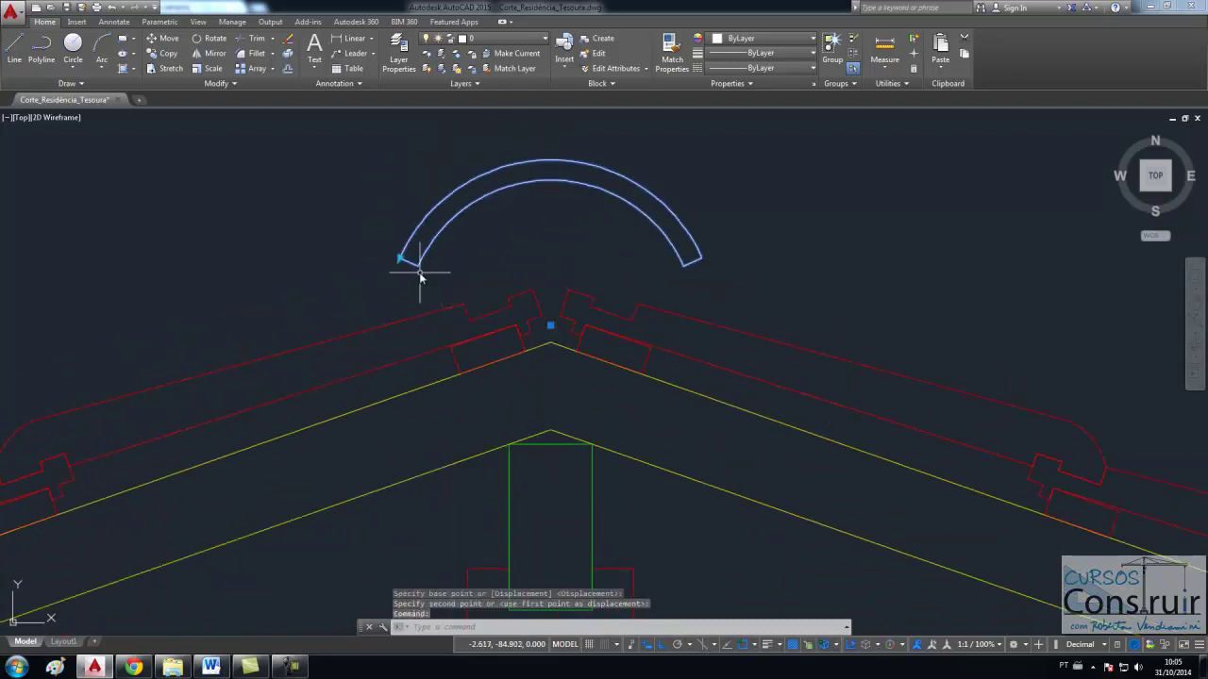
Step: Abandon reshaping the arc's lower-left end and switch to the course web page
left_click(400, 259)
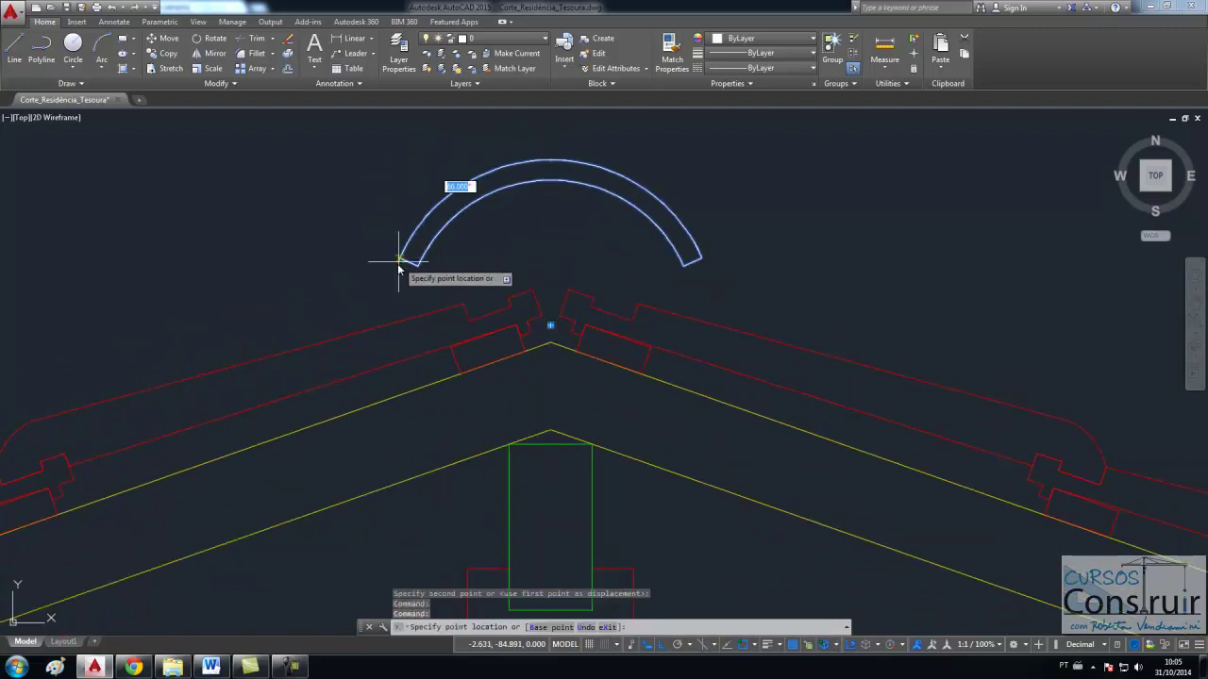
key("Escape")
key("Escape")
scroll(392, 288, "down", 2)
scroll(453, 292, "down", 2)
scroll(507, 310, "down", 2)
scroll(507, 321, "up", 2)
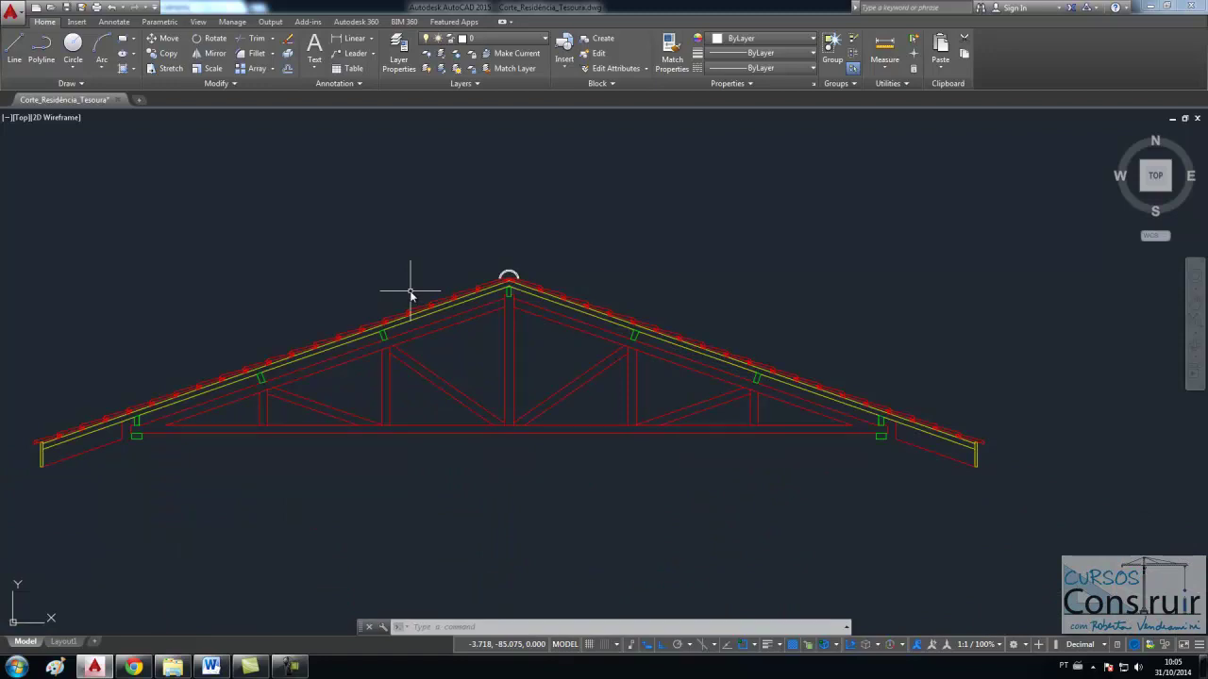
left_click(134, 668)
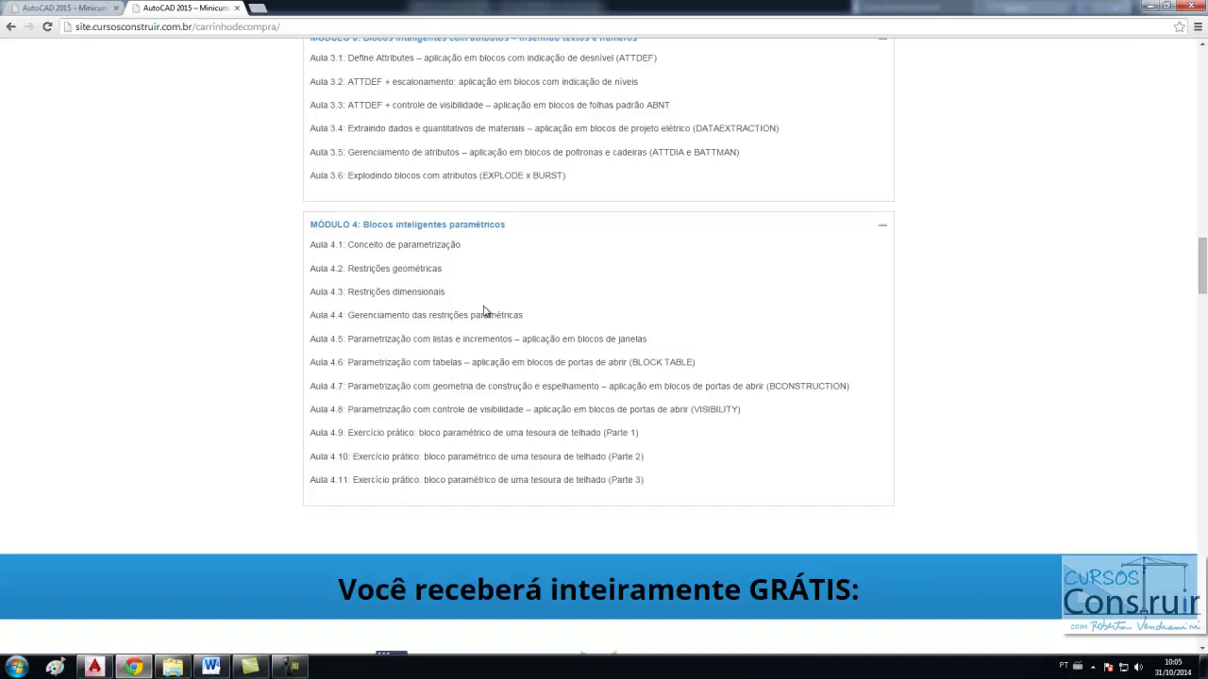
Step: Browse the course syllabus in Chrome, then show the mini-course page in the first tab
scroll(483, 311, "down", 3)
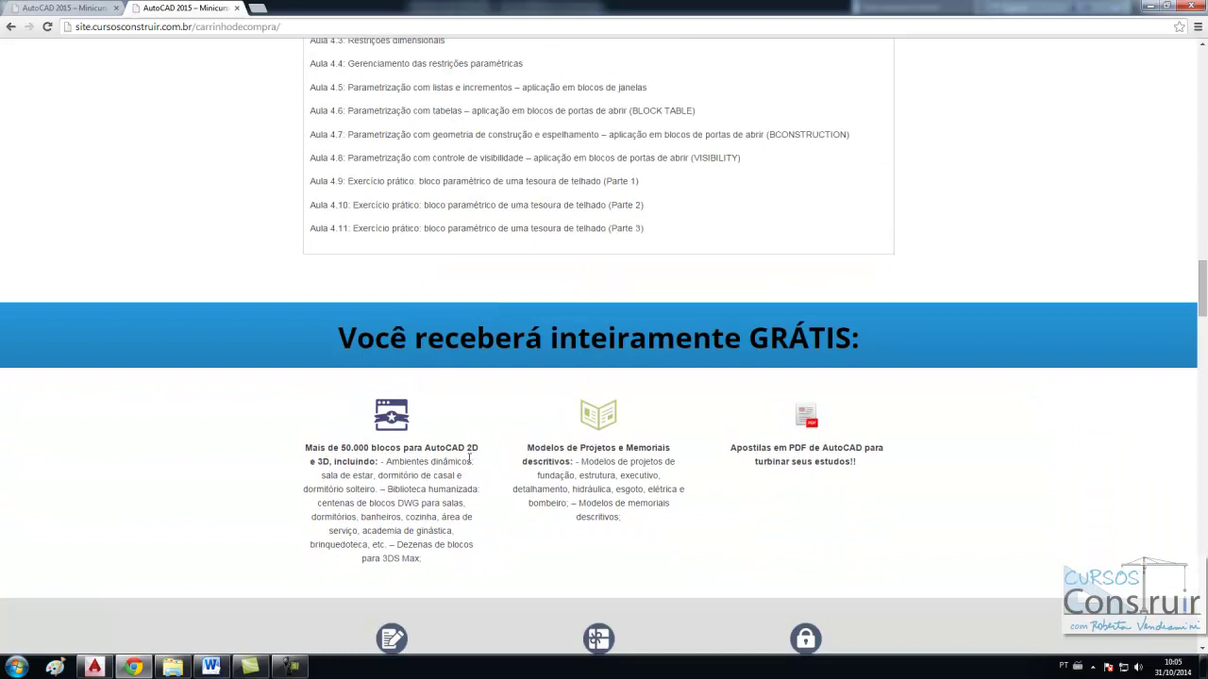
scroll(469, 457, "down", 1)
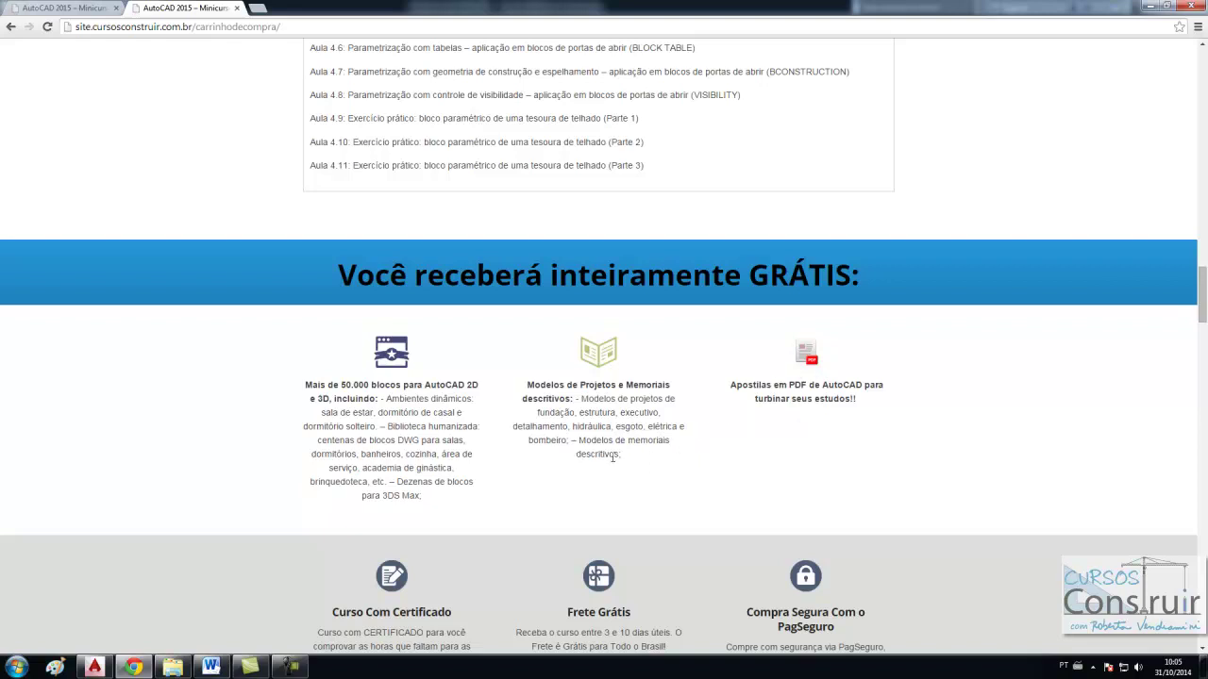
scroll(611, 457, "up", 1)
scroll(611, 457, "up", 3)
scroll(612, 460, "up", 7)
scroll(611, 462, "up", 3)
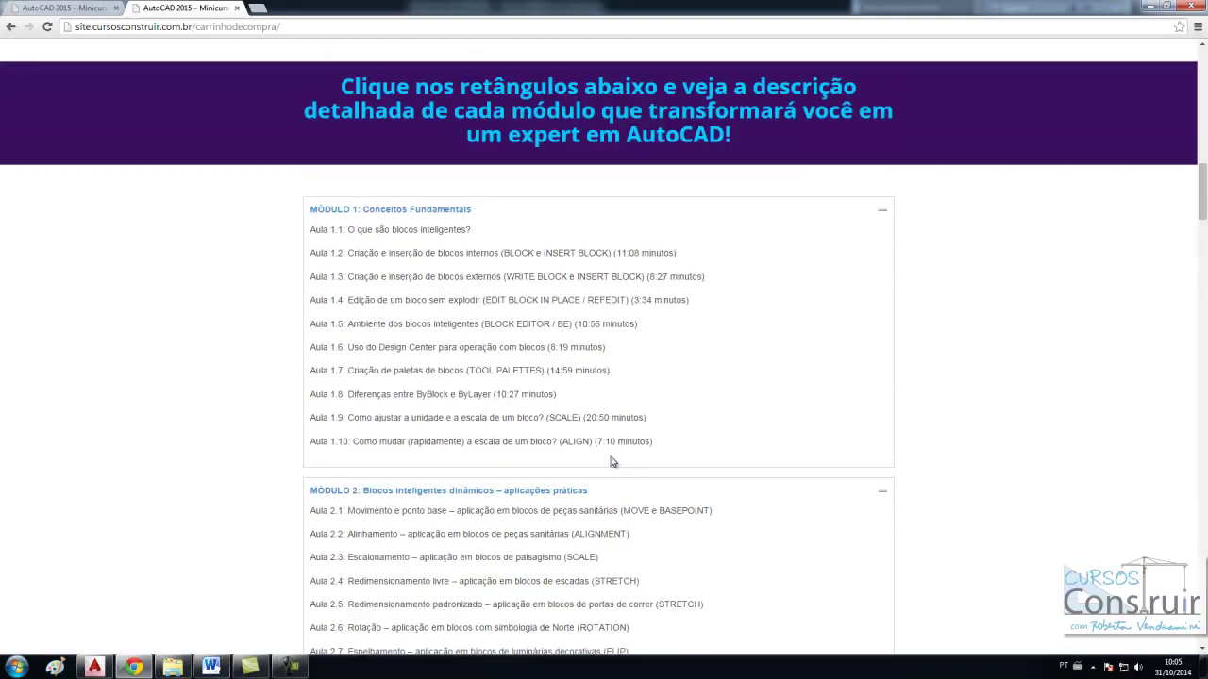
scroll(610, 461, "up", 3)
scroll(610, 462, "up", 3)
left_click(84, 17)
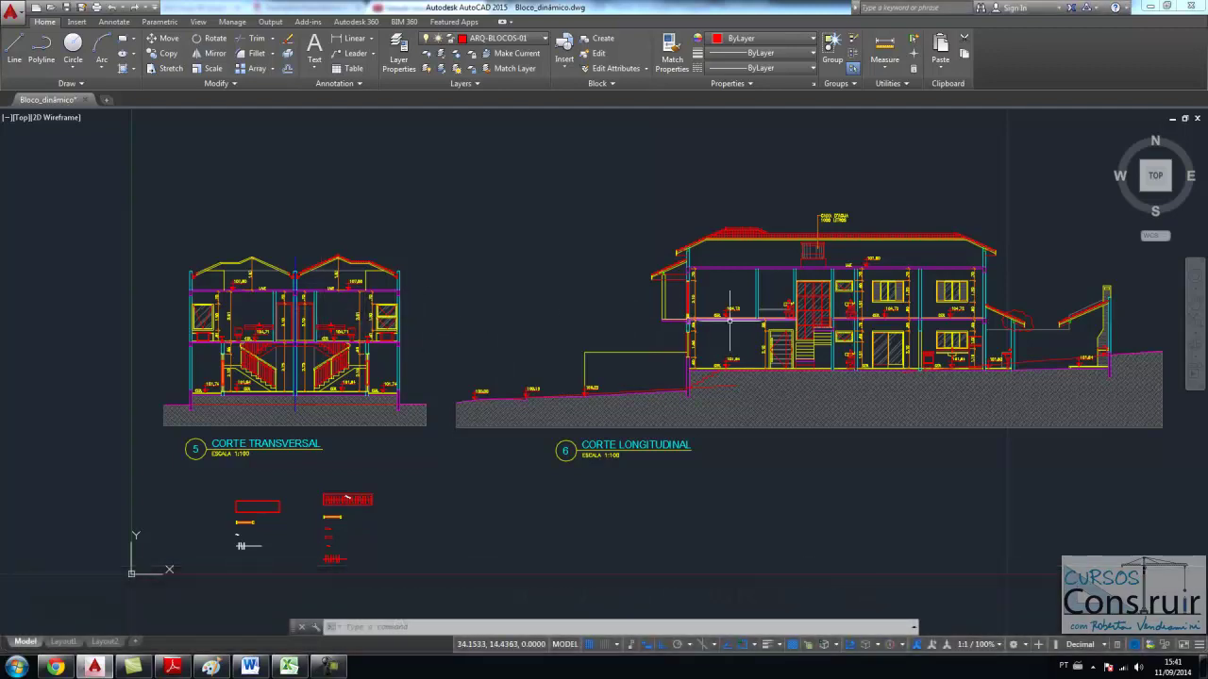
Step: Select four tiles on the left slope, then clear the selection
scroll(297, 274, "up", 3)
scroll(298, 274, "up", 3)
scroll(321, 367, "down", 2)
scroll(406, 222, "up", 2)
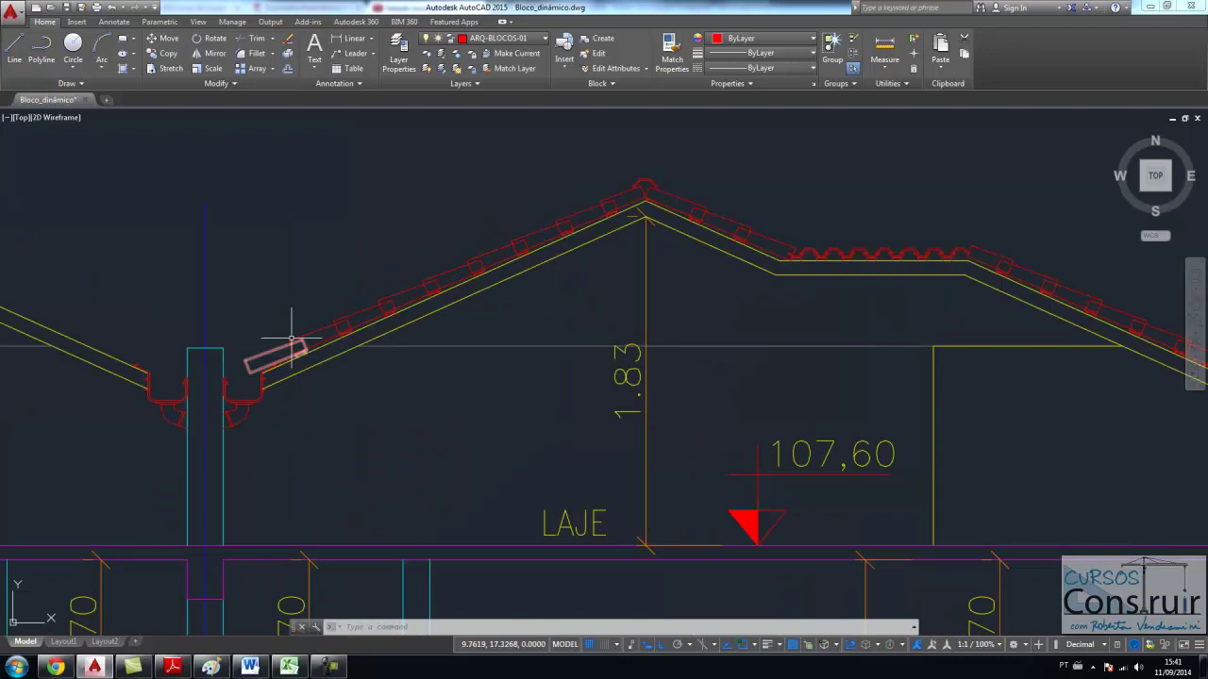
left_click(363, 306)
left_click(437, 279)
left_click(480, 258)
left_click(523, 239)
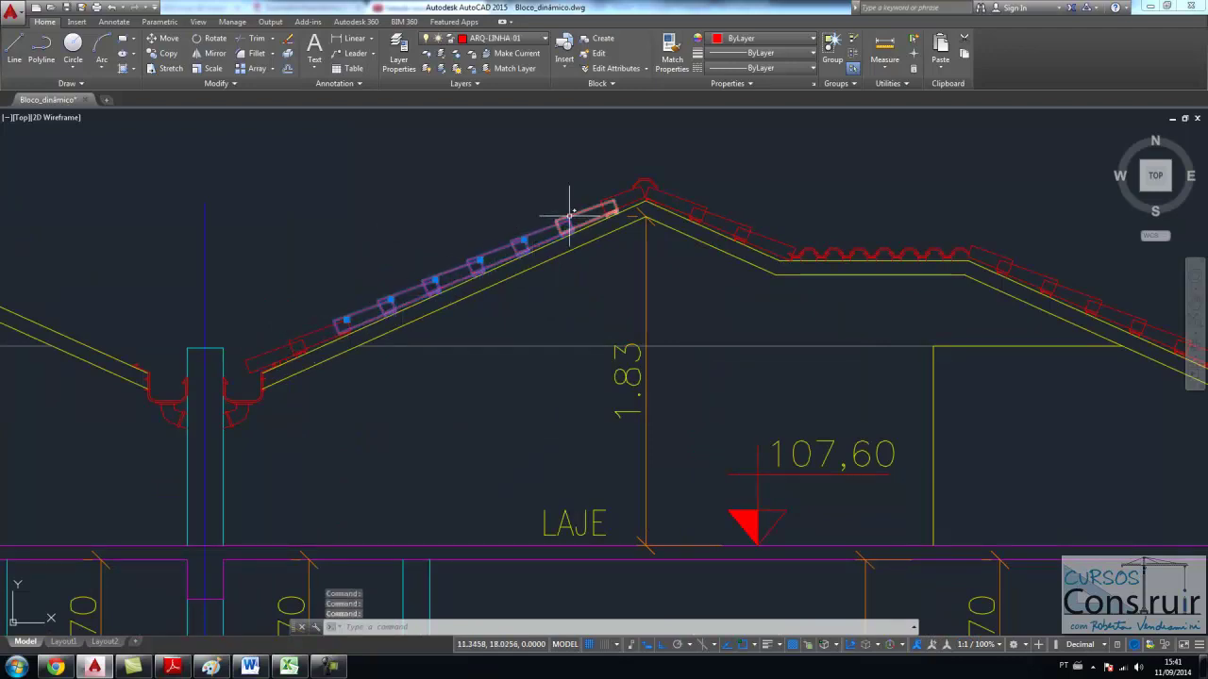
key("Escape")
Step: Select right-slope tiles, clear them, then begin a crossing window over the flat-stretch tiles
left_click(713, 215)
left_click(717, 219)
left_click(782, 257)
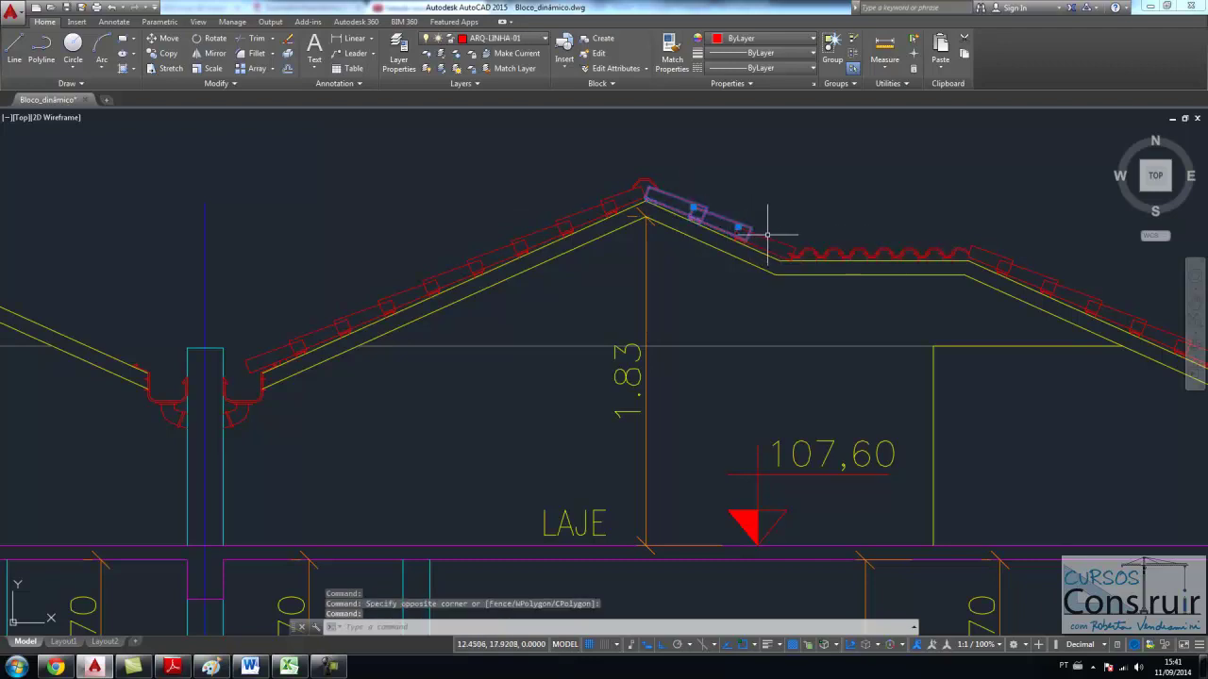
left_click(764, 235)
key("Escape")
scroll(485, 242, "down", 1)
scroll(720, 277, "up", 1)
scroll(773, 269, "up", 1)
left_click(553, 216)
key("Escape")
scroll(623, 202, "up", 2)
scroll(660, 227, "down", 1)
left_click(835, 209)
Step: Delete the five wavy tiles and select one remaining tile to copy
left_click(590, 251)
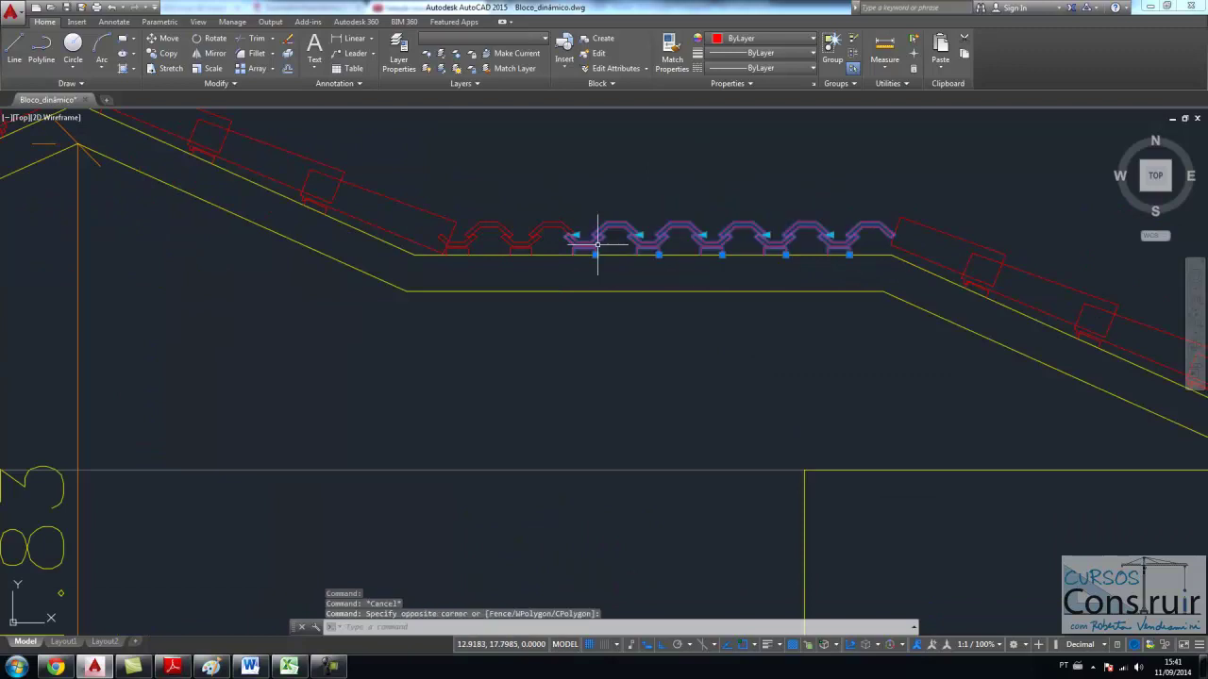
key("Delete")
key("Return")
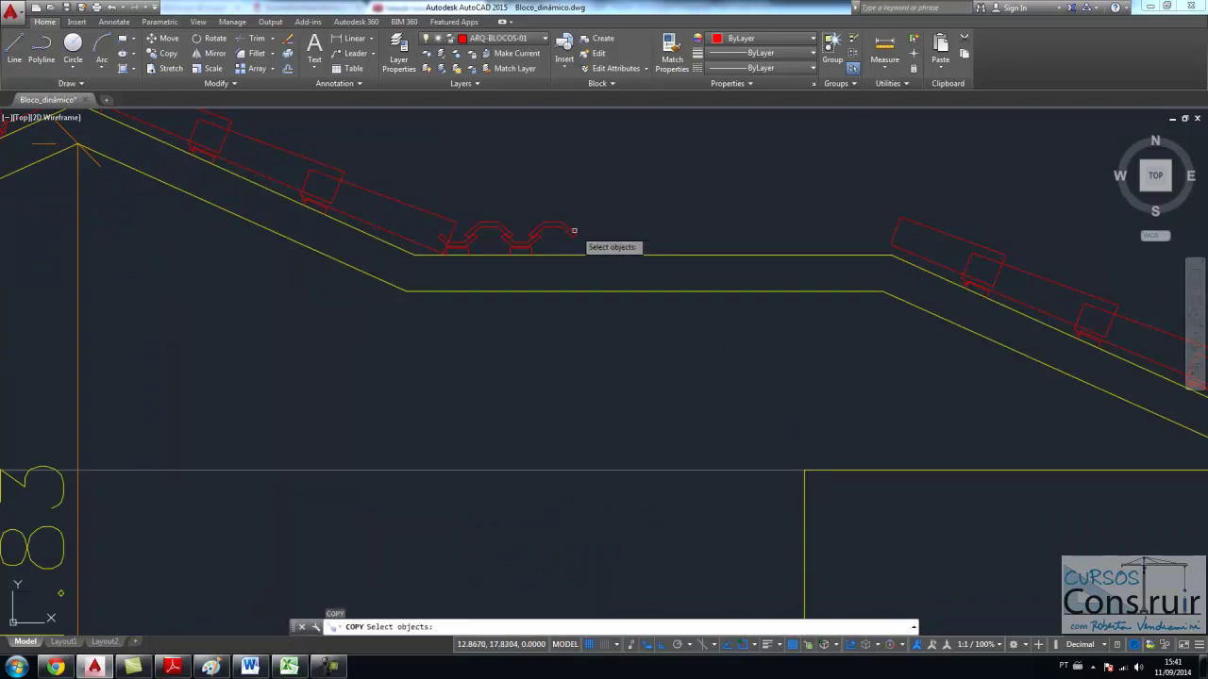
left_click(566, 228)
key("Return")
scroll(566, 236, "up", 3)
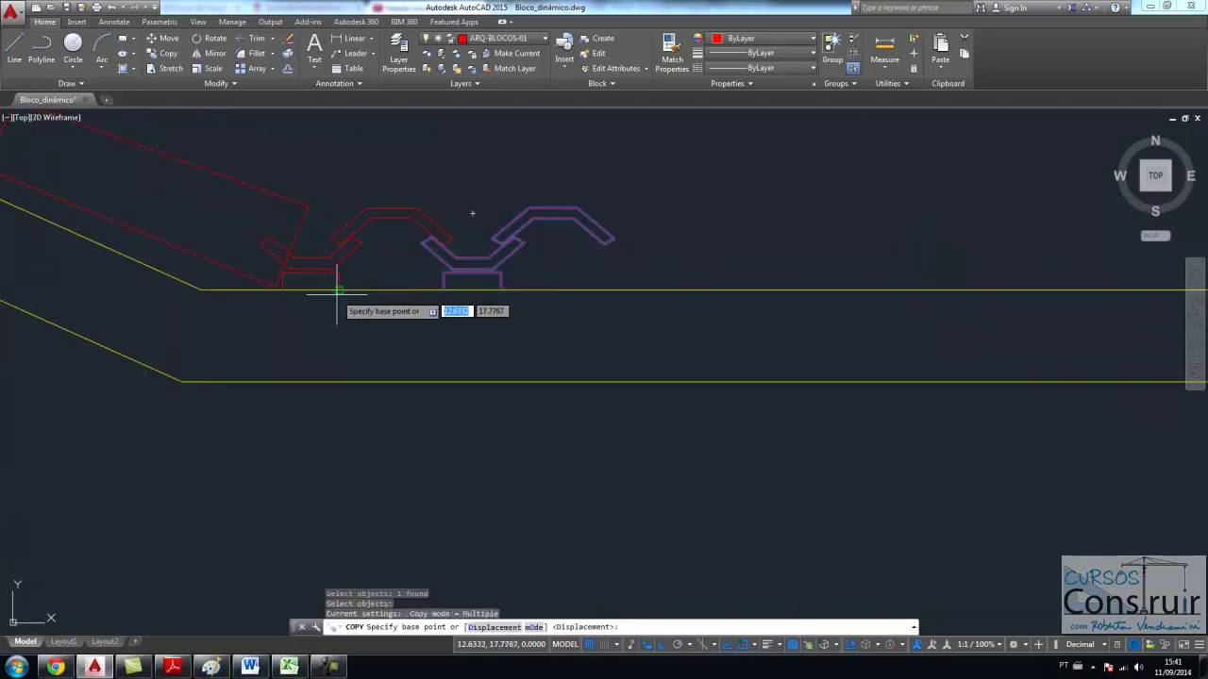
Step: Place three copies of the tile along the flat roof stretch
left_click(337, 281)
left_click(500, 280)
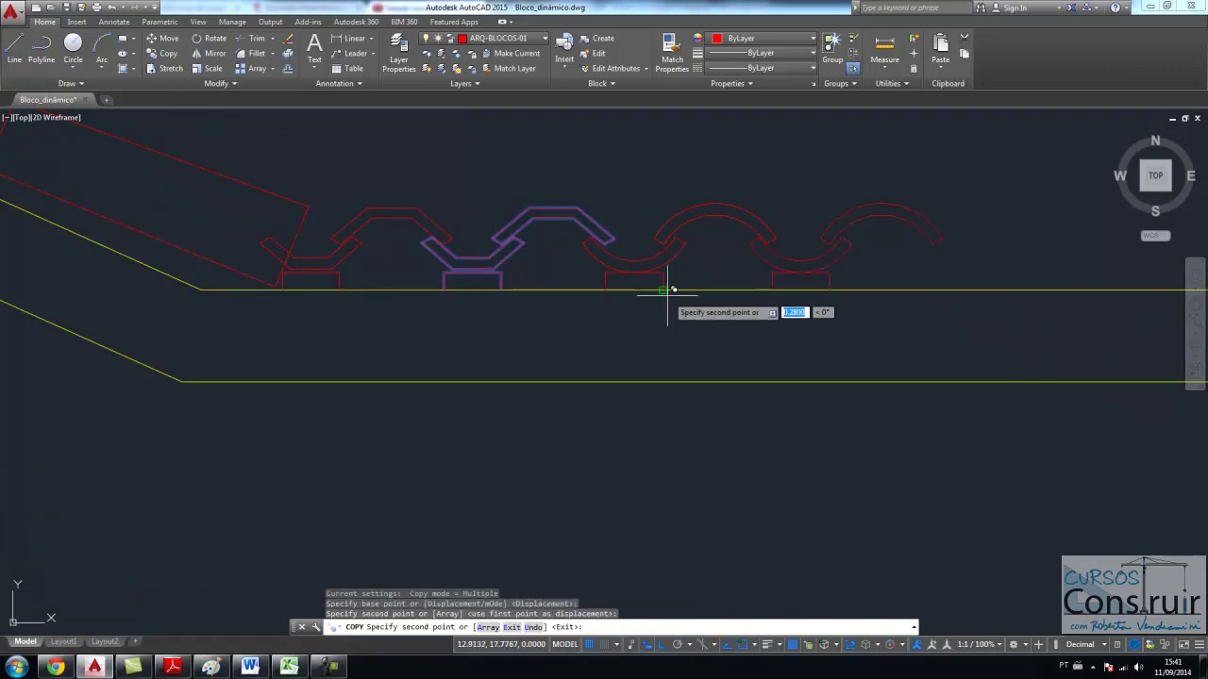
left_click(663, 280)
left_click(826, 283)
key("Escape")
scroll(798, 283, "down", 3)
scroll(783, 269, "down", 3)
scroll(766, 258, "down", 2)
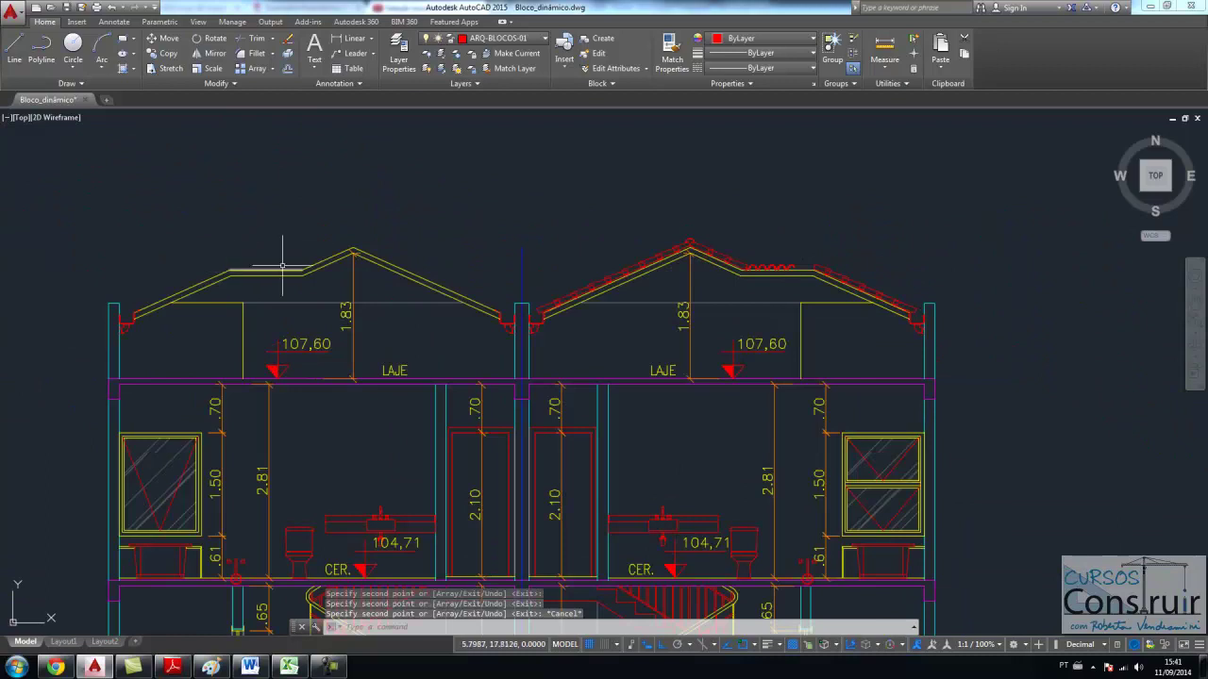
scroll(429, 248, "down", 3)
scroll(415, 349, "down", 5)
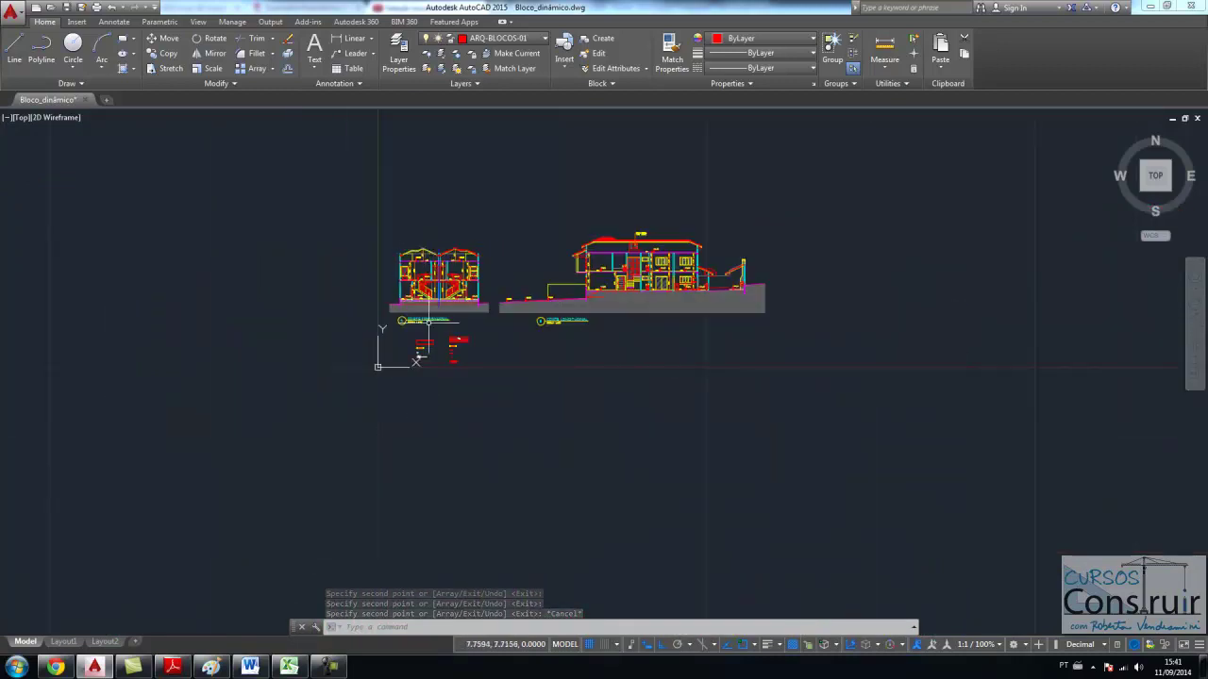
Step: Start a COPY of the wavy tile sample block, picking the block and a base point on it
scroll(412, 368, "up", 3)
scroll(444, 370, "up", 2)
scroll(481, 377, "up", 5)
scroll(510, 401, "up", 3)
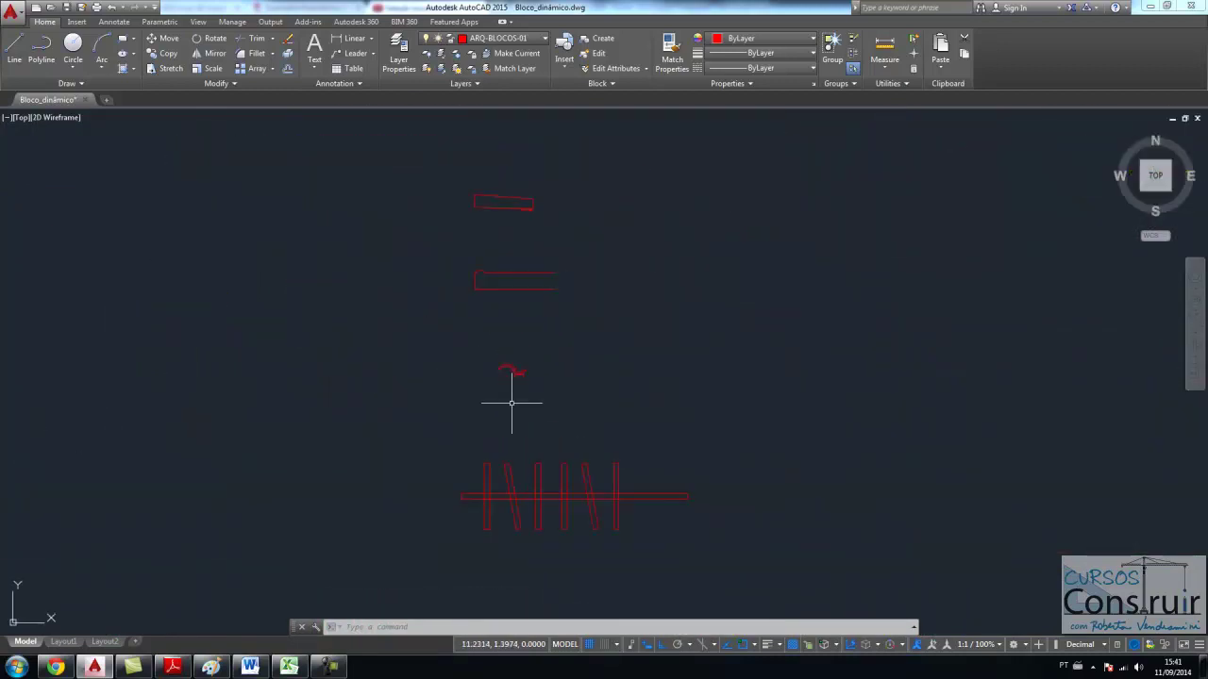
type("o")
key("Return")
left_click(518, 372)
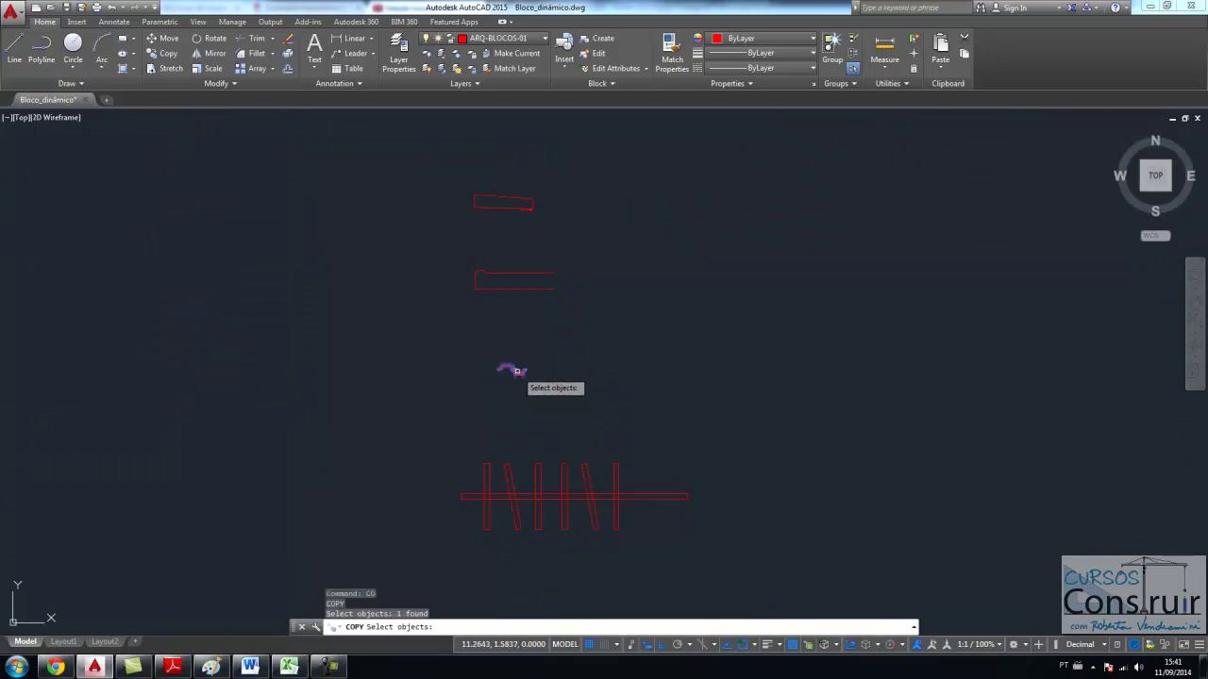
key("Return")
left_click(516, 374)
key("Escape")
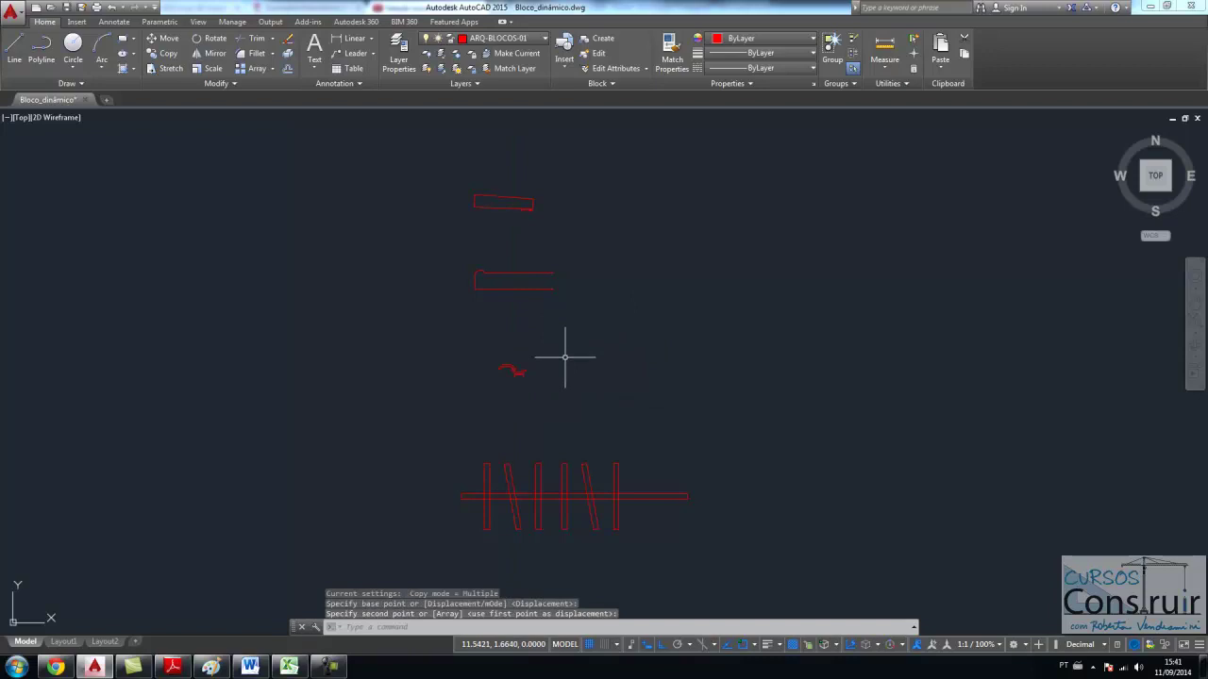
type("co")
key("Return")
left_click(510, 370)
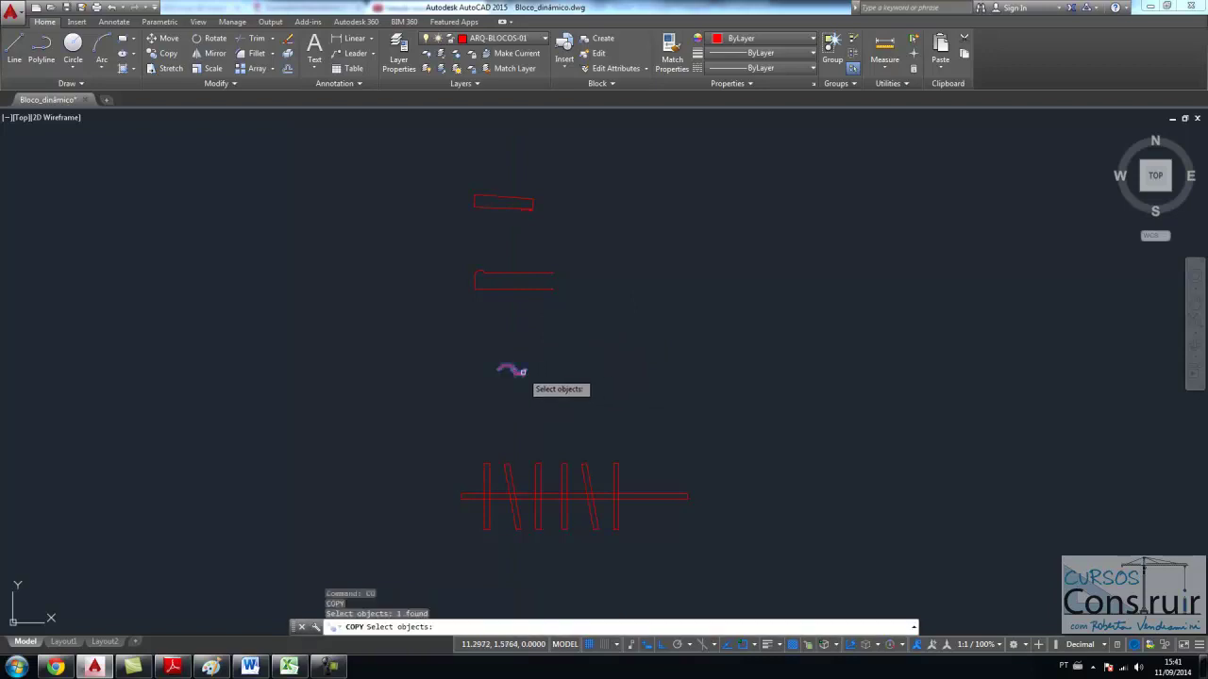
key("Return")
left_click(526, 380)
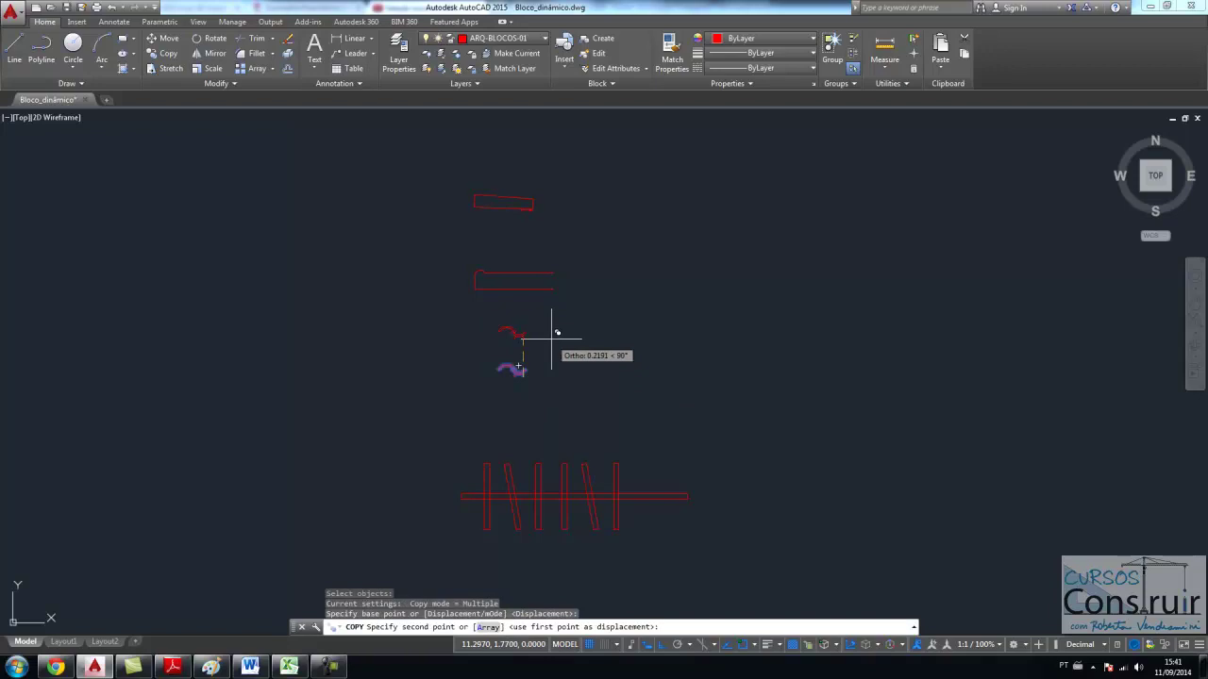
Step: With Ortho off, place the copied tile block at the left roof corner
key("F8")
scroll(604, 378, "down", 4)
scroll(553, 406, "down", 2)
scroll(566, 358, "up", 2)
scroll(559, 317, "up", 8)
scroll(499, 310, "up", 4)
left_click(463, 292)
key("Escape")
Step: Drag the tile block's length grip right so the wavy tiles repeat across the flat roof
scroll(399, 311, "down", 5)
scroll(399, 310, "down", 2)
scroll(717, 283, "up", 4)
scroll(710, 274, "down", 4)
scroll(406, 287, "up", 8)
left_click(418, 274)
left_click(466, 268)
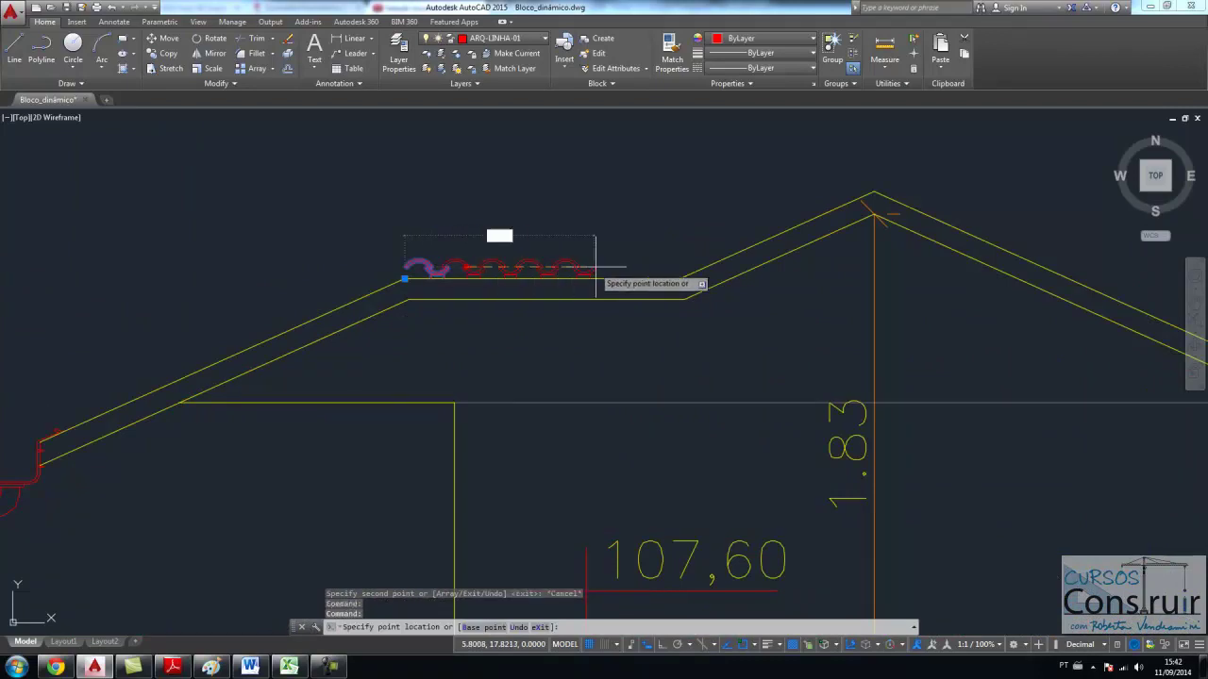
left_click(699, 243)
key("Escape")
scroll(472, 244, "down", 2)
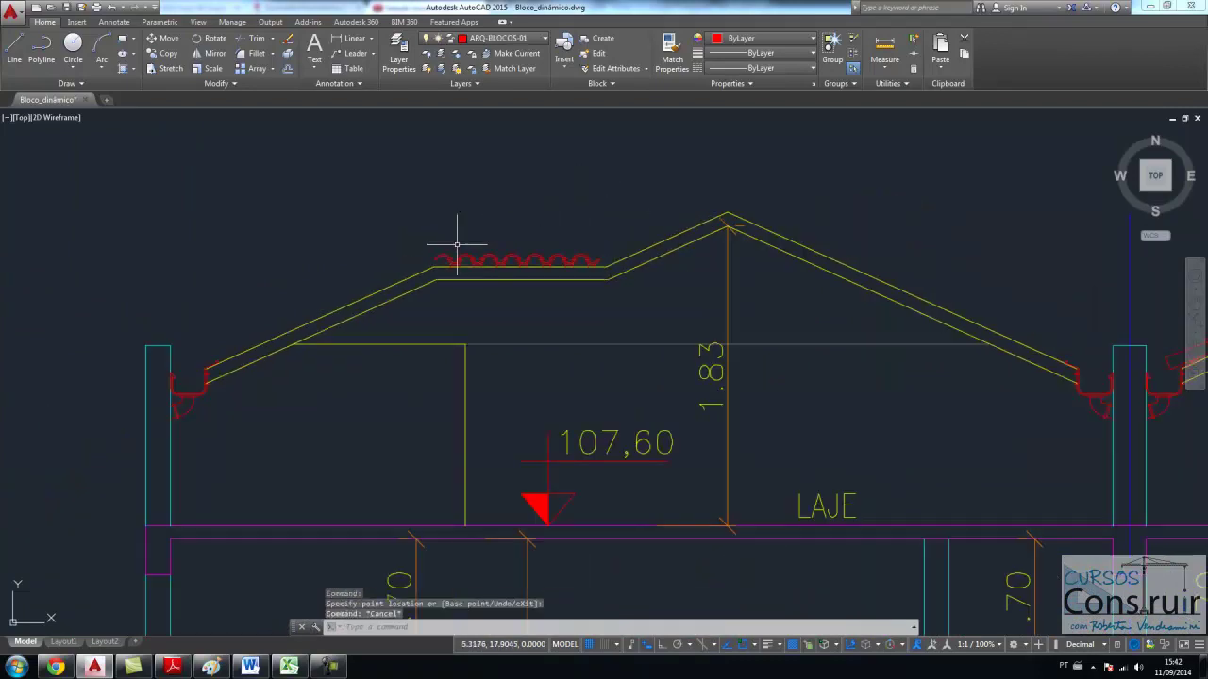
scroll(490, 253, "down", 4)
Step: Copy the small red hanger sample block, choosing it and its base point
scroll(503, 260, "down", 3)
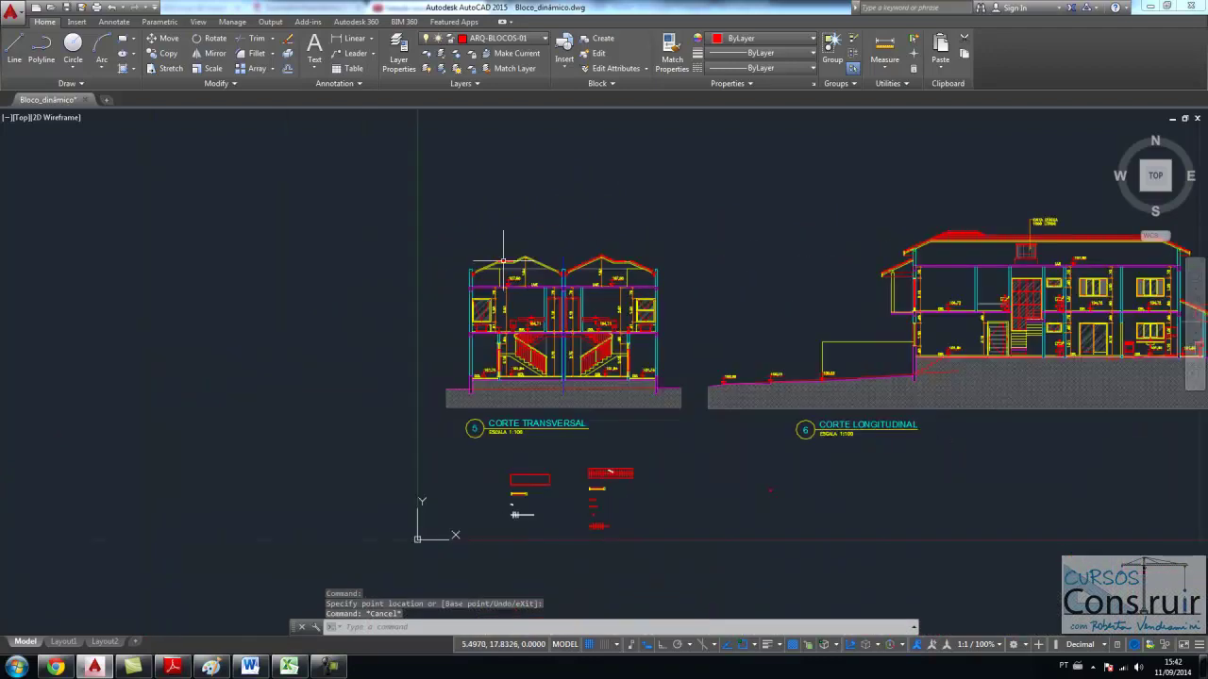
scroll(599, 517, "up", 4)
scroll(613, 500, "up", 4)
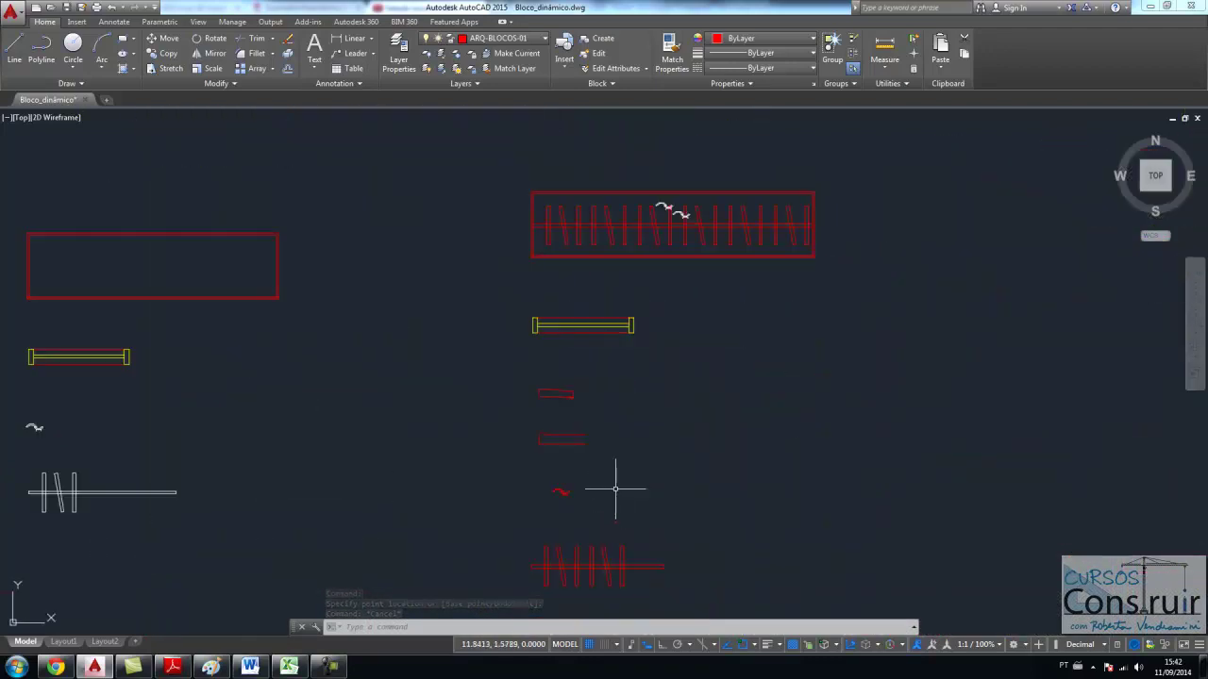
type("co")
key("Return")
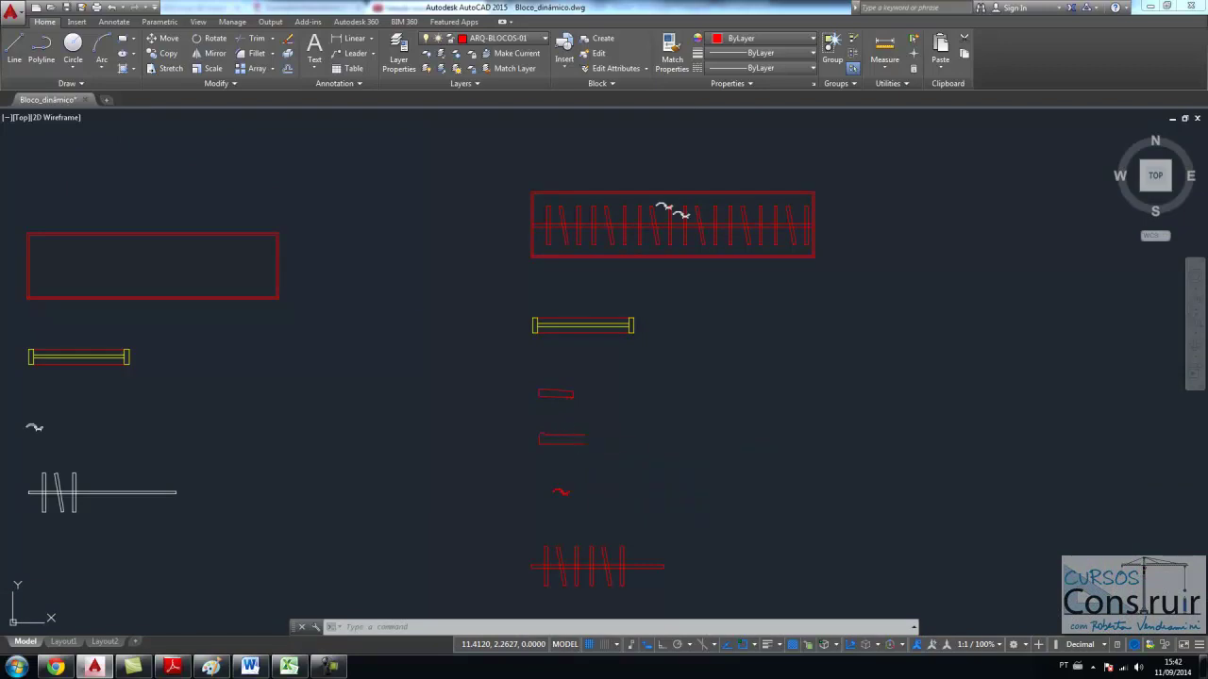
left_click(555, 434)
key("Return")
left_click(557, 435)
Step: Place the copied hanger block on the roof edge
scroll(552, 415, "down", 5)
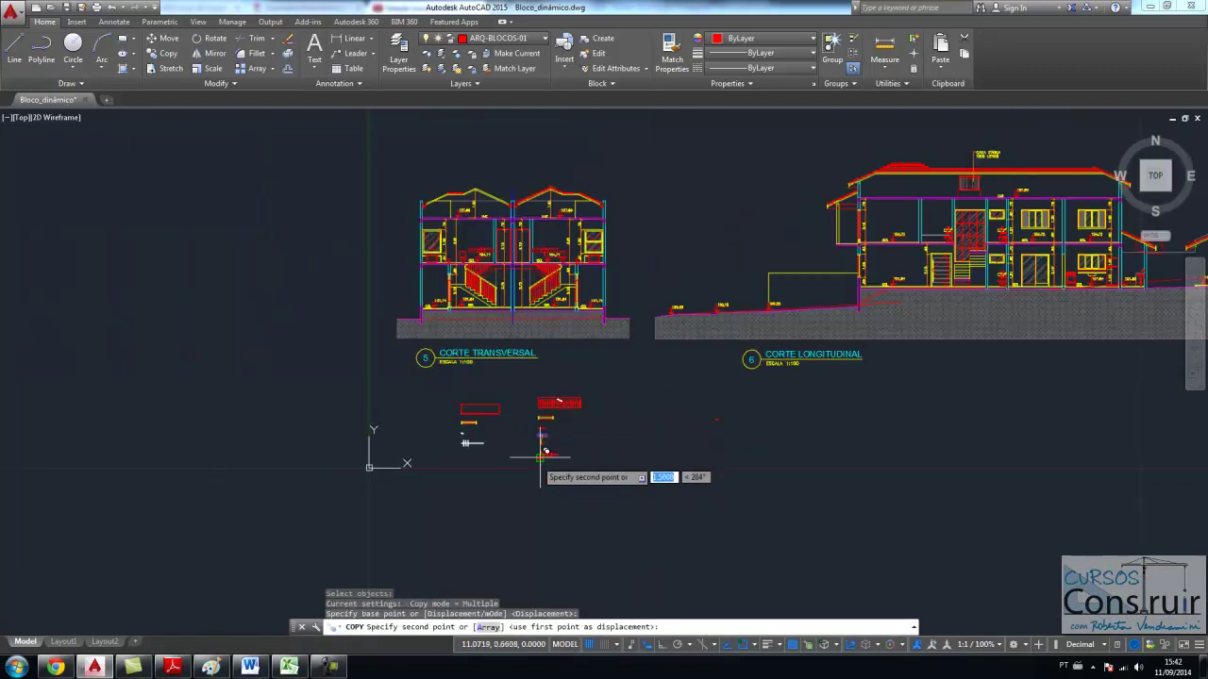
scroll(752, 257, "down", 1)
scroll(846, 215, "up", 2)
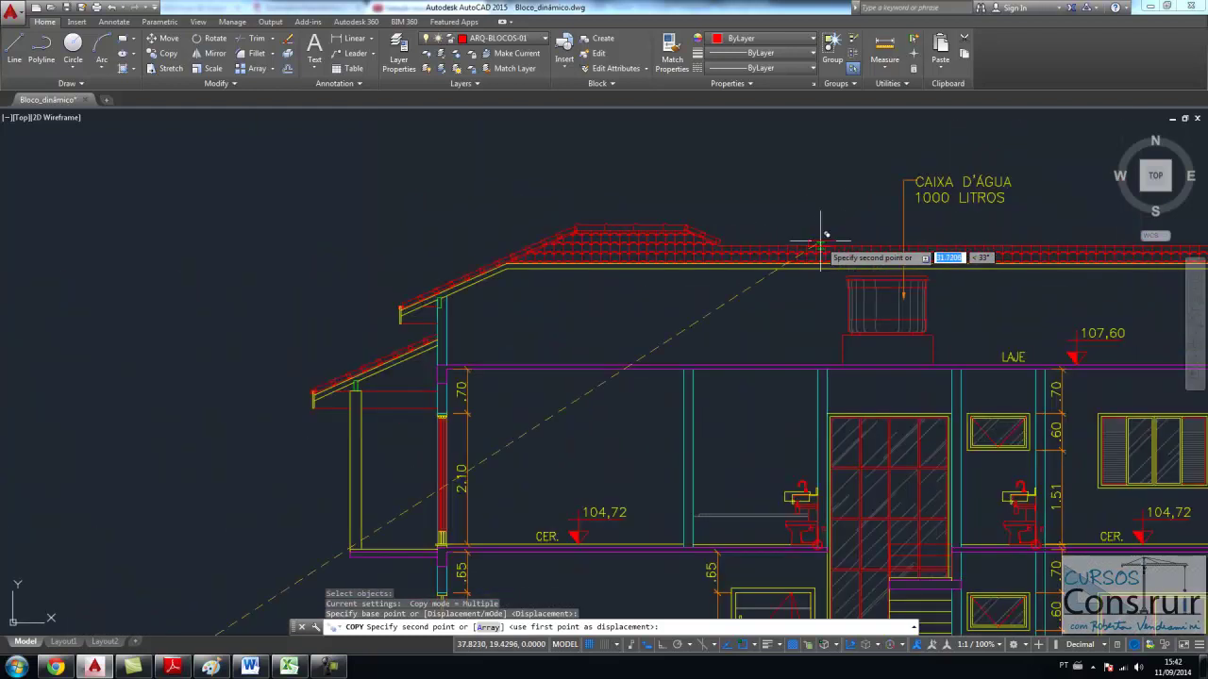
scroll(817, 248, "up", 2)
scroll(463, 212, "up", 2)
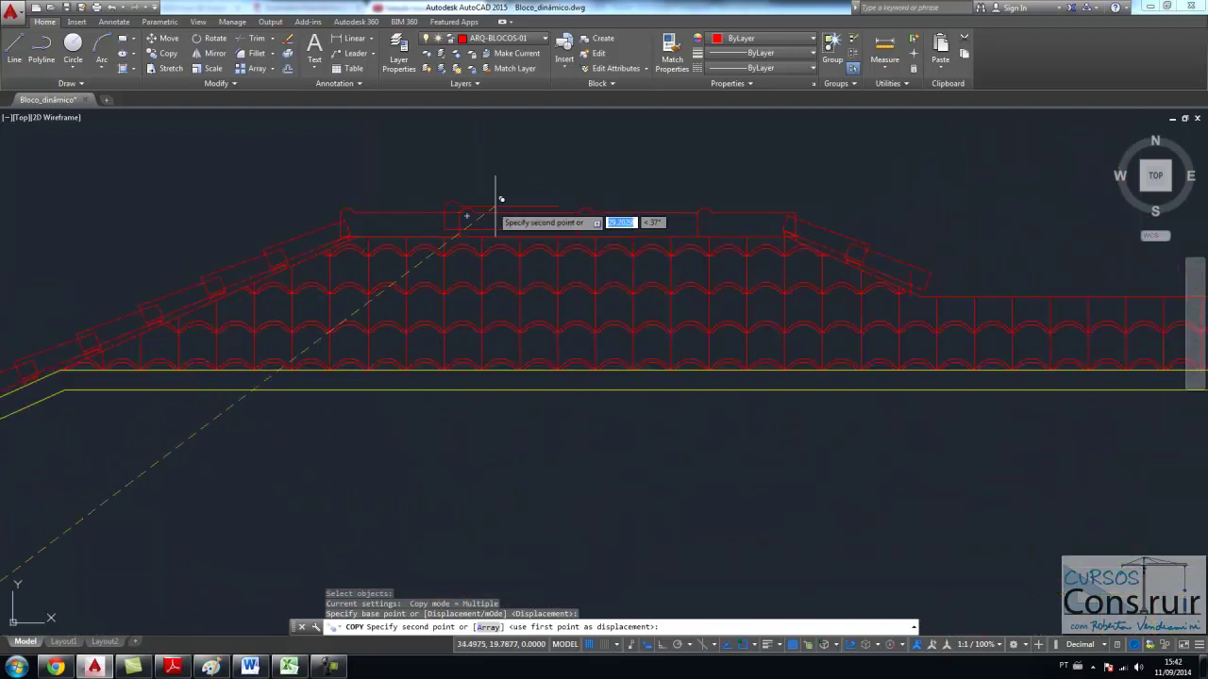
scroll(261, 243, "down", 2)
scroll(261, 243, "down", 2)
scroll(539, 250, "up", 3)
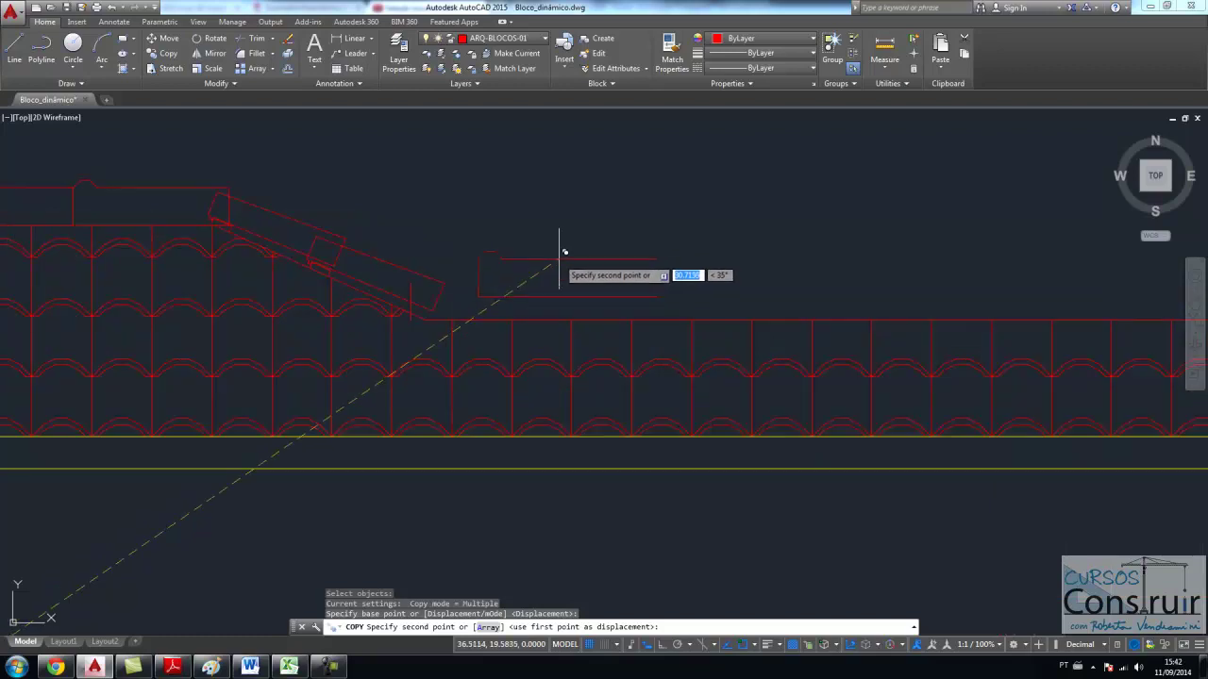
left_click(539, 271)
key("Escape")
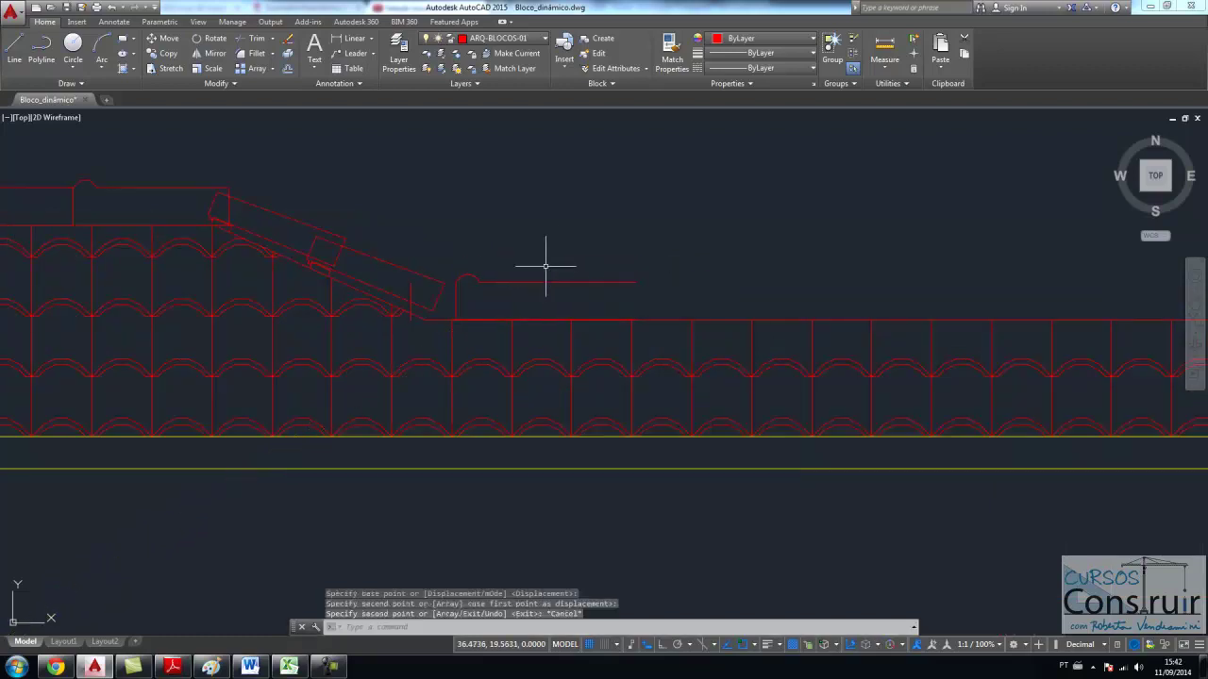
type("m")
Step: Move the roof-edge piece slightly to the right
key("Return")
left_click(553, 281)
key("Return")
scroll(553, 273, "up", 4)
left_click(527, 355)
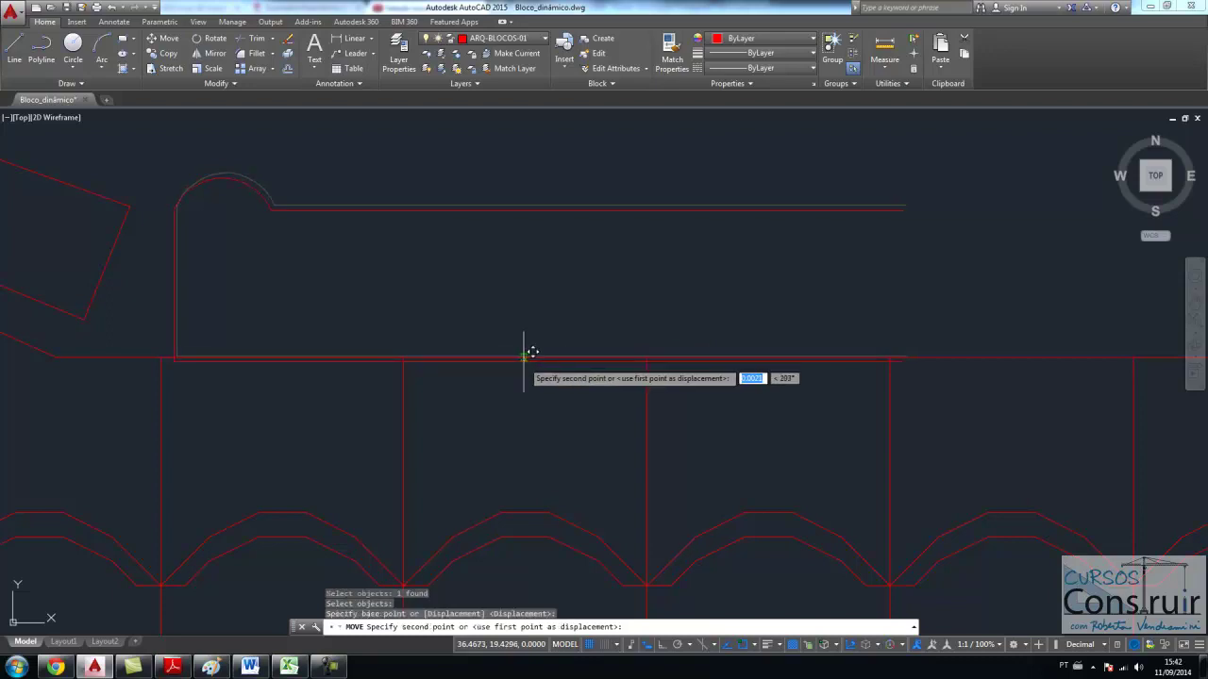
left_click(531, 345)
scroll(516, 344, "down", 5)
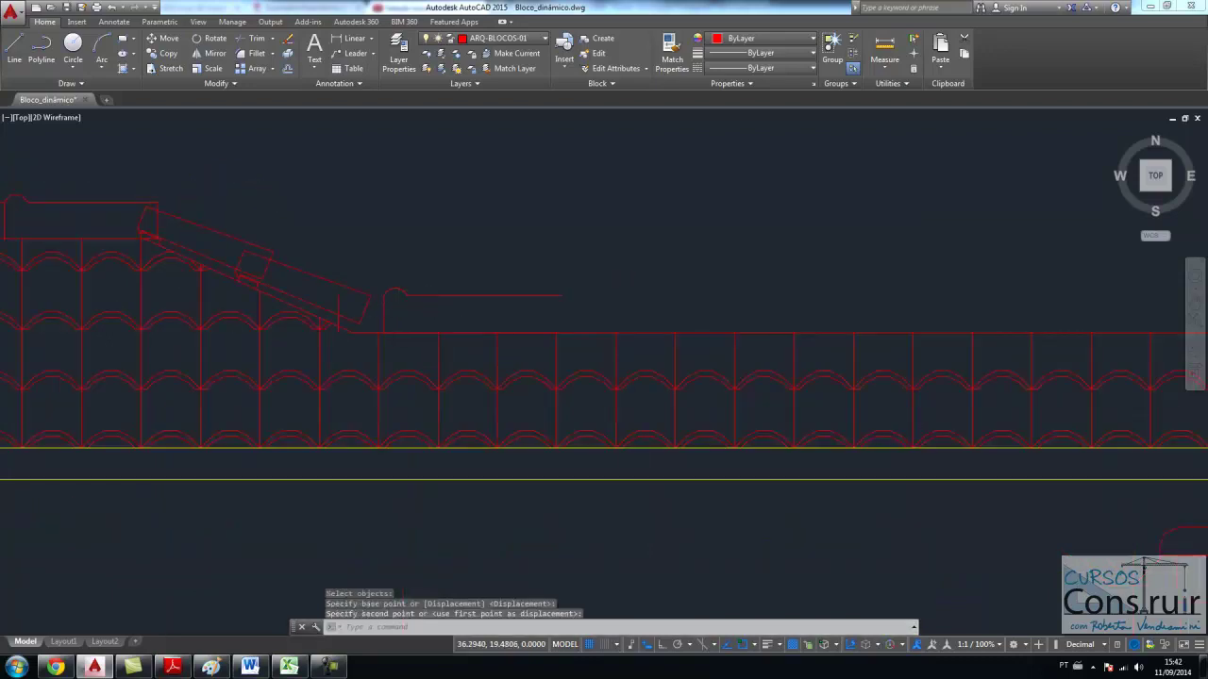
Step: Drag the hanger block's stretch grip far right so hangers repeat along the roof line
left_click(414, 303)
scroll(389, 302, "up", 2)
scroll(471, 320, "up", 2)
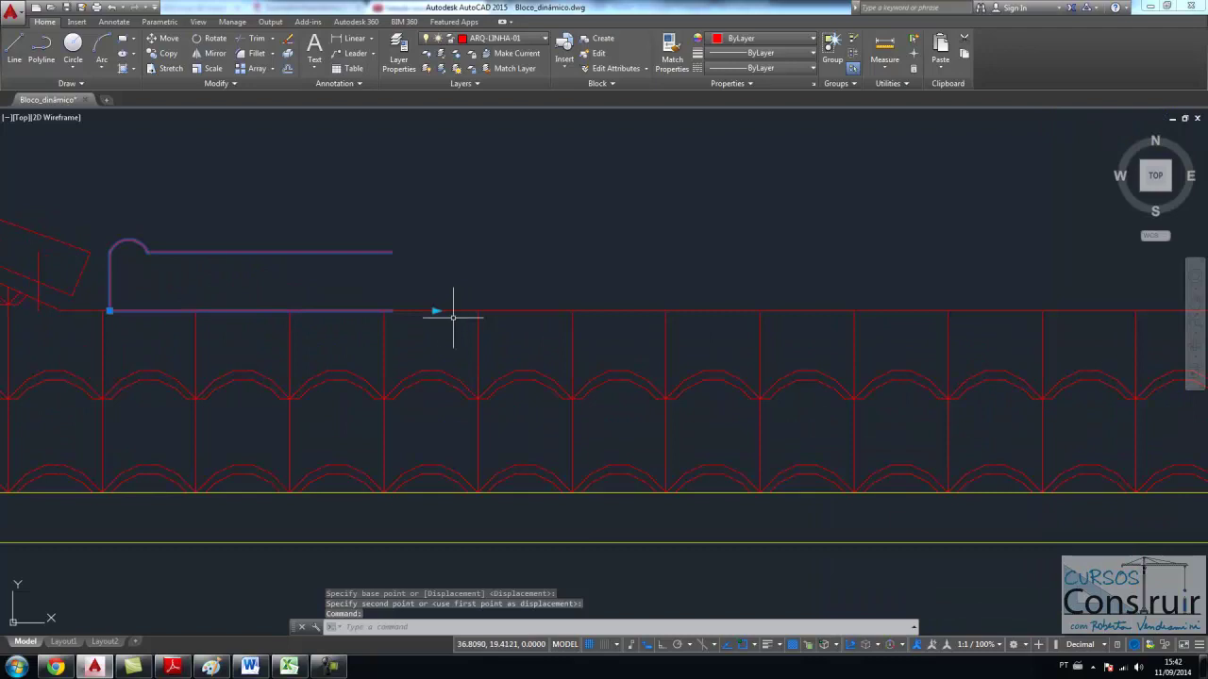
left_click(435, 310)
scroll(459, 305, "down", 4)
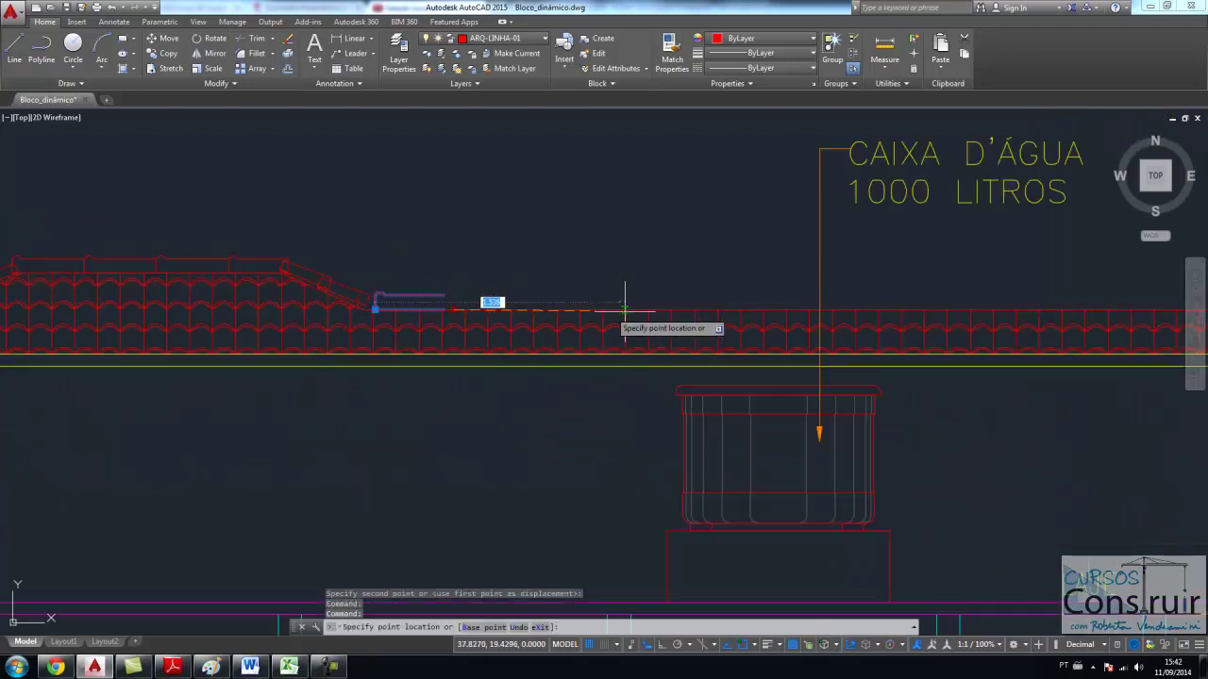
left_click(1071, 290)
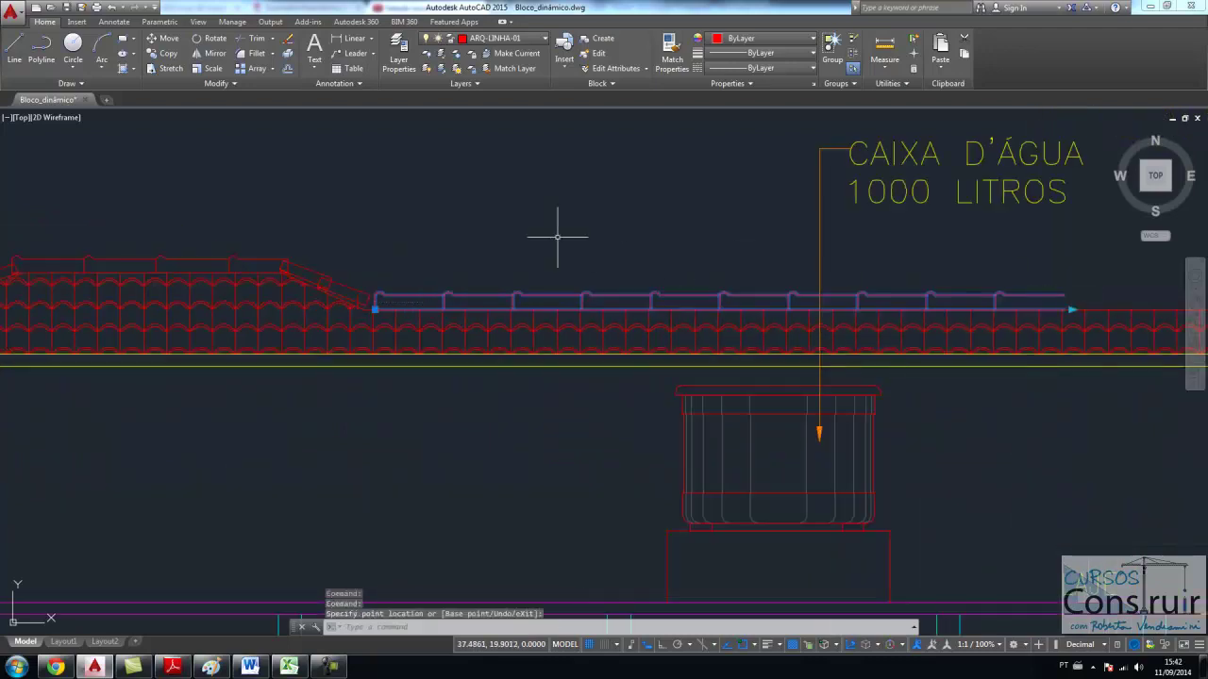
key("Escape")
scroll(485, 258, "down", 5)
scroll(539, 273, "up", 7)
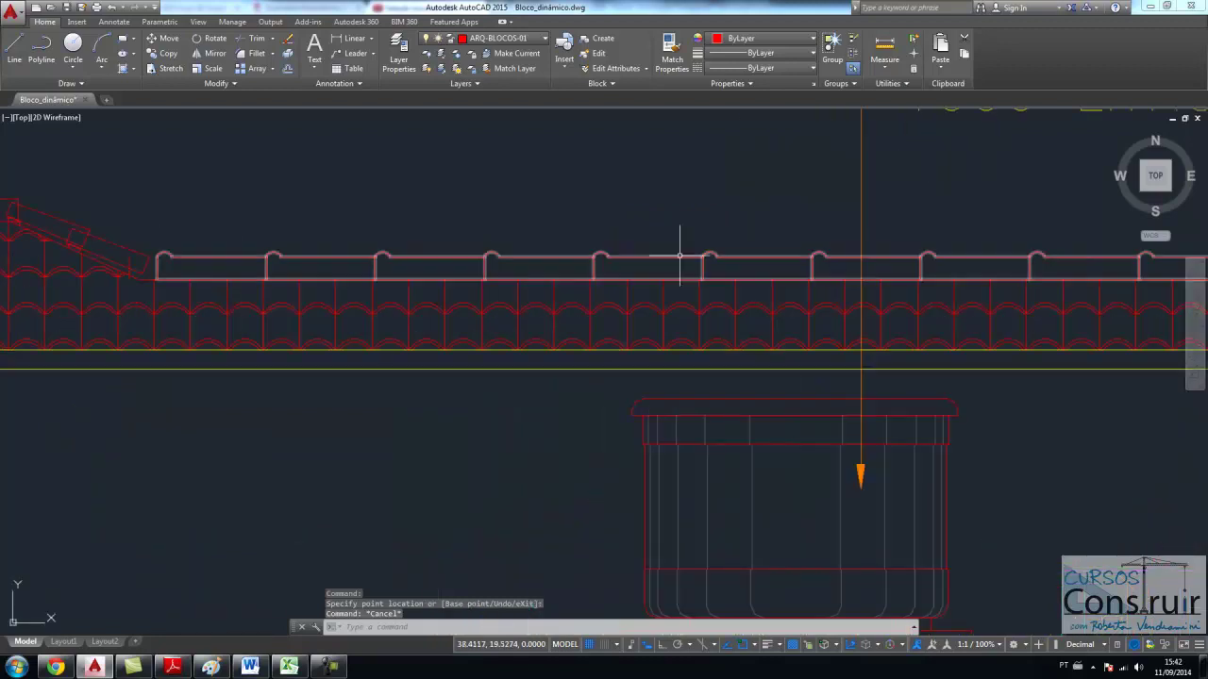
scroll(680, 255, "down", 5)
scroll(626, 264, "down", 2)
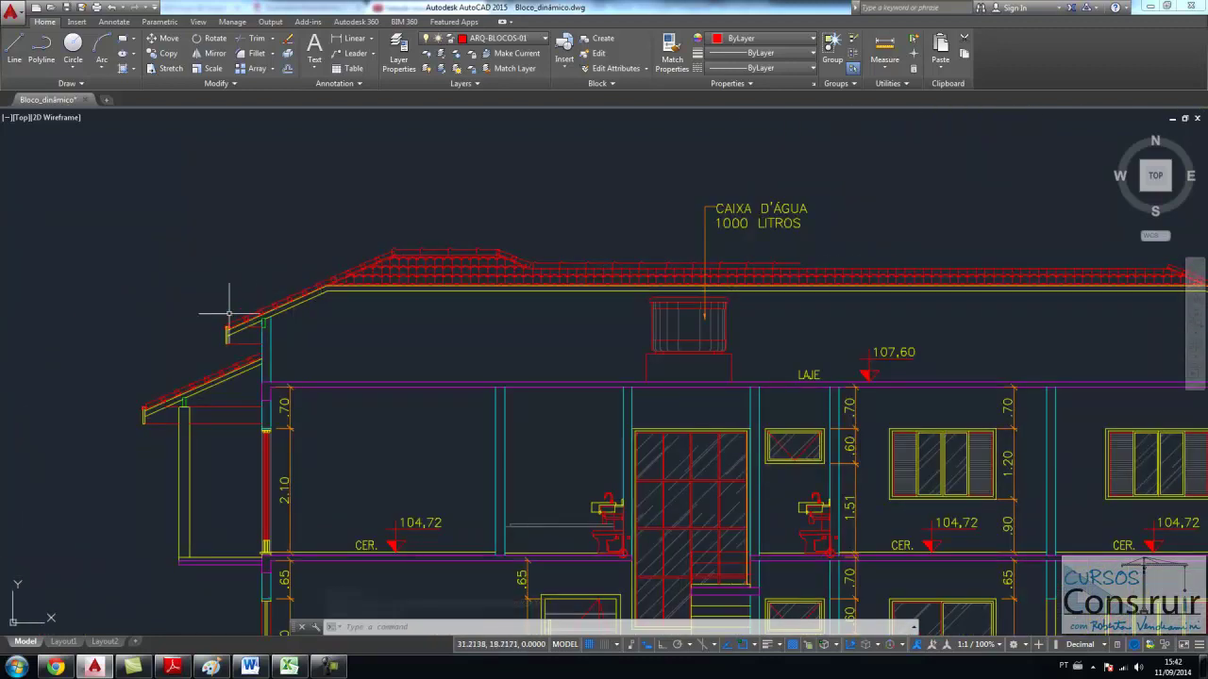
Step: Drag the small red detail block's stretch grip far right to make a long row of hangers
scroll(228, 312, "up", 3)
scroll(458, 238, "down", 7)
scroll(458, 238, "down", 3)
scroll(156, 487, "up", 5)
scroll(132, 493, "up", 3)
left_click(188, 339)
left_click(188, 343)
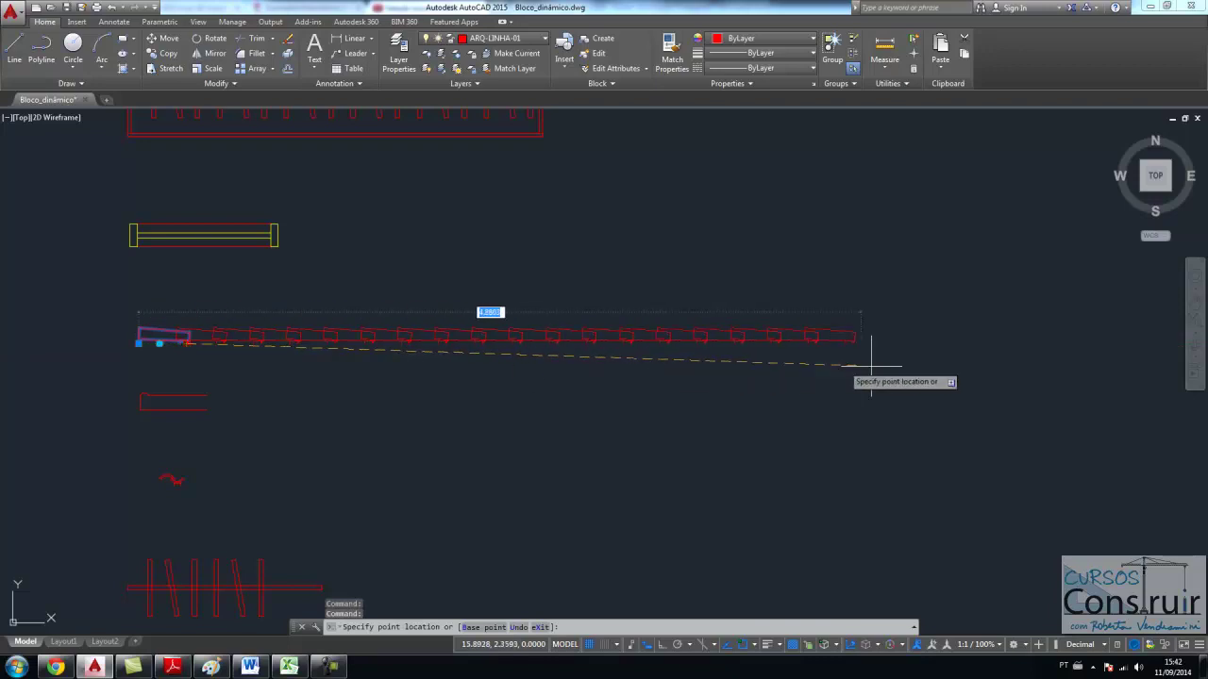
left_click(1048, 378)
key("Escape")
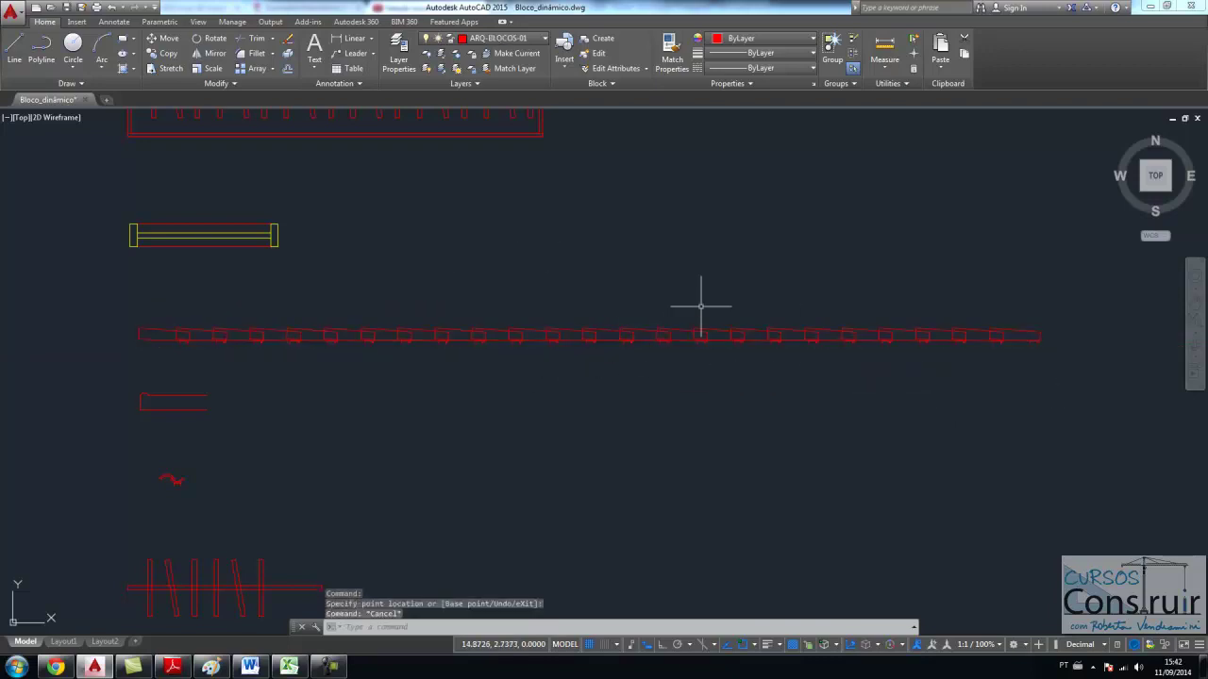
scroll(755, 344, "down", 4)
scroll(786, 353, "down", 2)
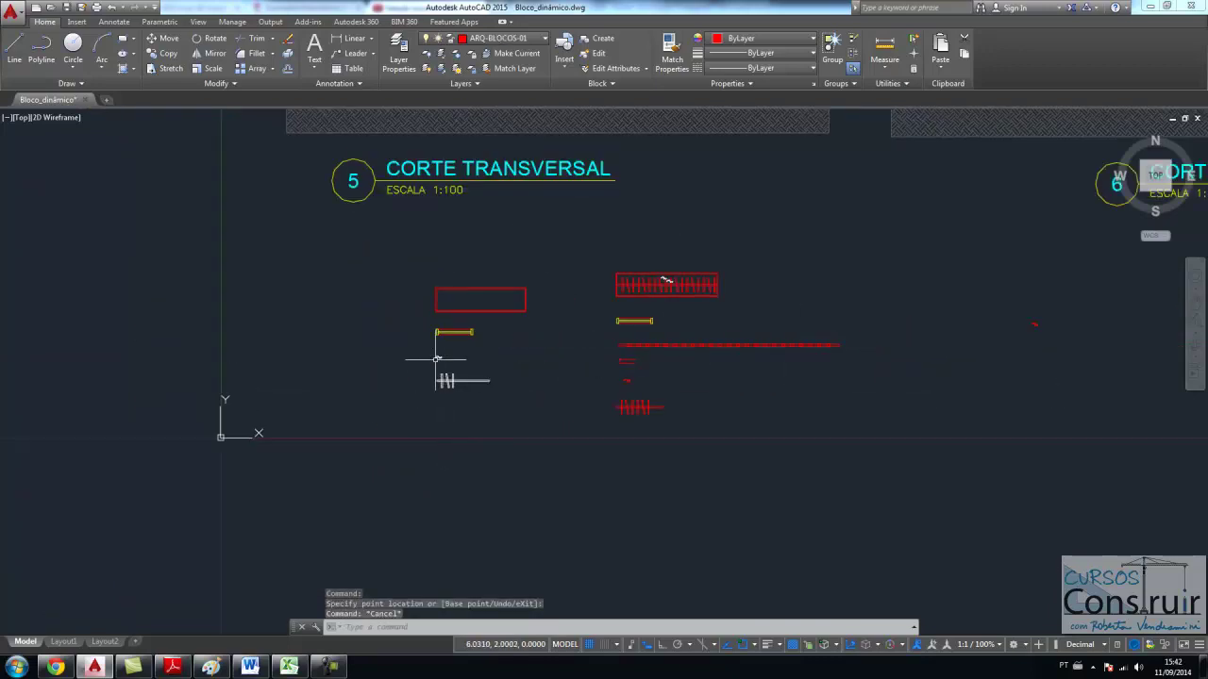
scroll(434, 350, "up", 2)
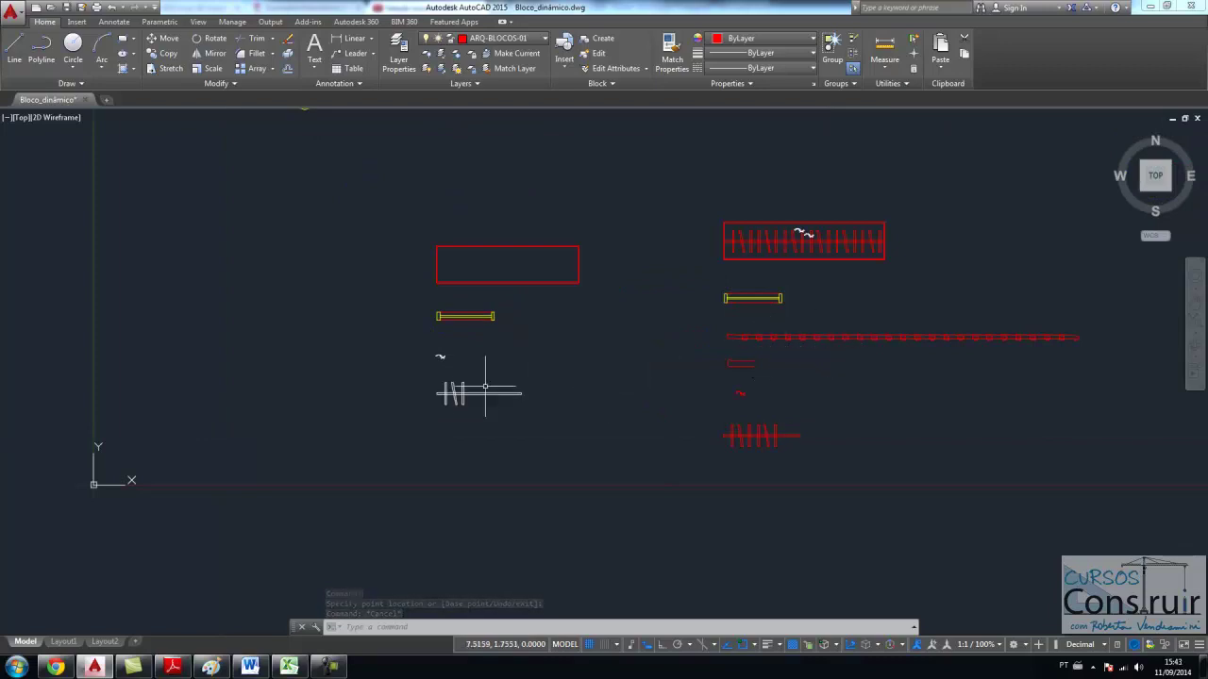
scroll(437, 361, "up", 2)
scroll(420, 351, "up", 2)
scroll(422, 365, "up", 2)
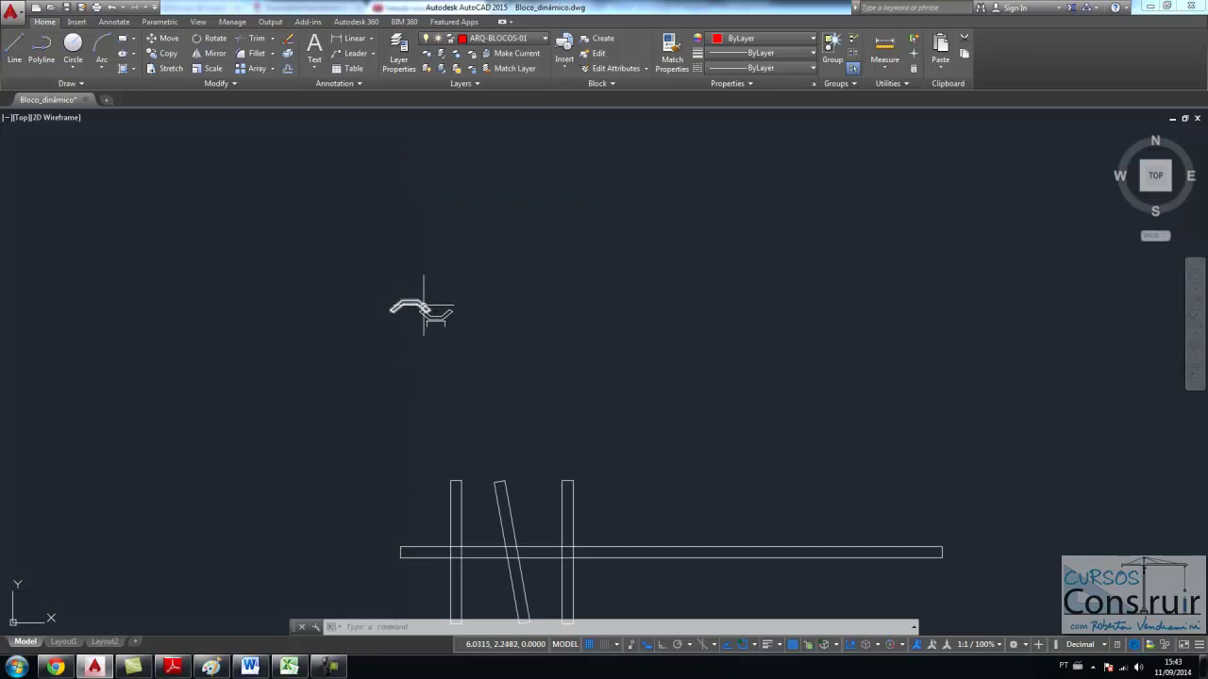
scroll(406, 337, "down", 2)
scroll(392, 331, "up", 2)
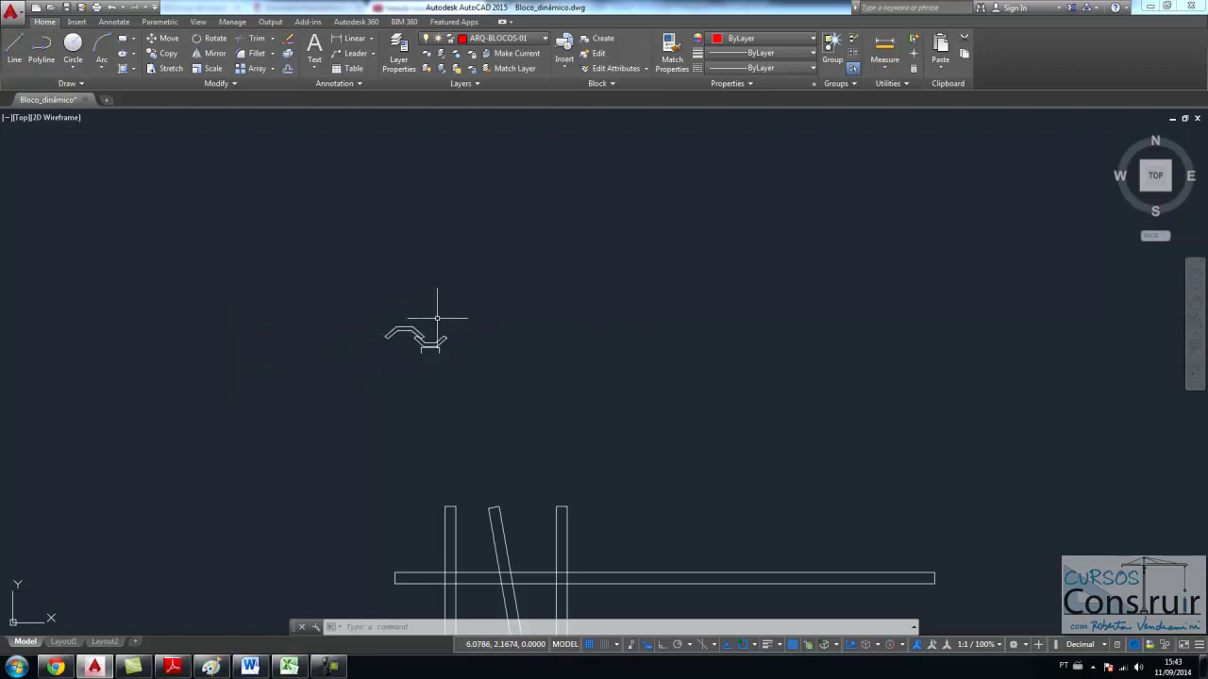
Step: Define a new block from the tile curves and support, based at the tile's left end
scroll(434, 440, "down", 2)
scroll(437, 382, "up", 2)
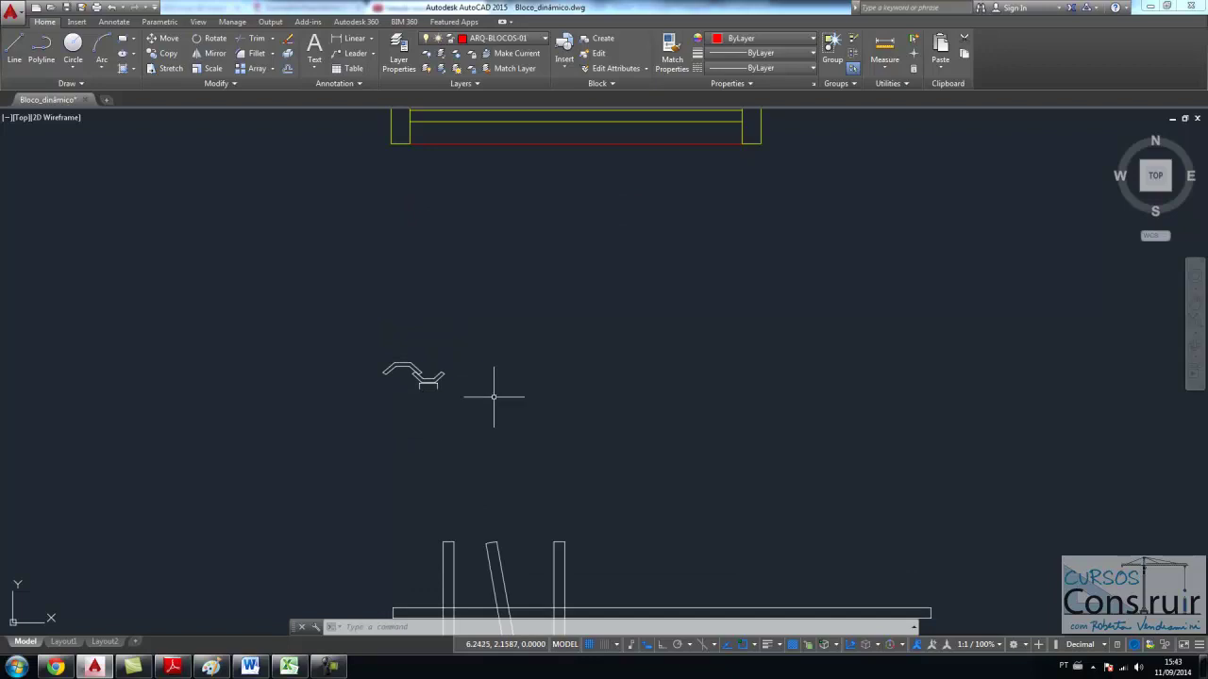
type("b")
key("Return")
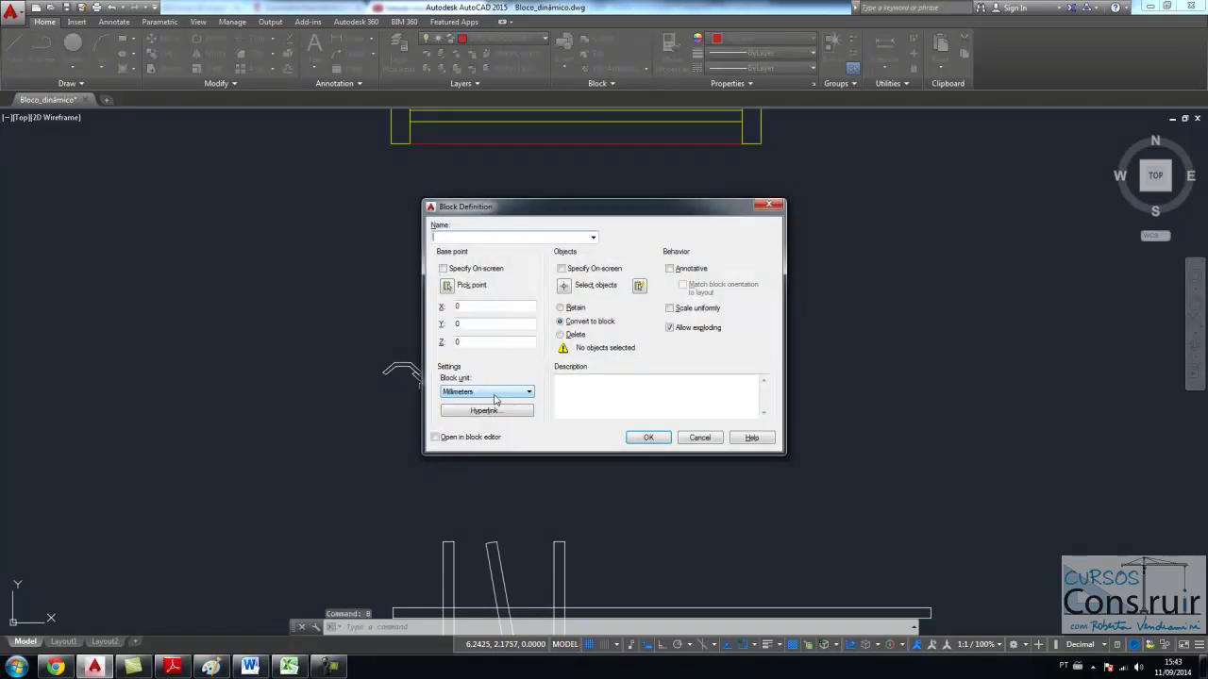
type("telha_din")
left_click(449, 286)
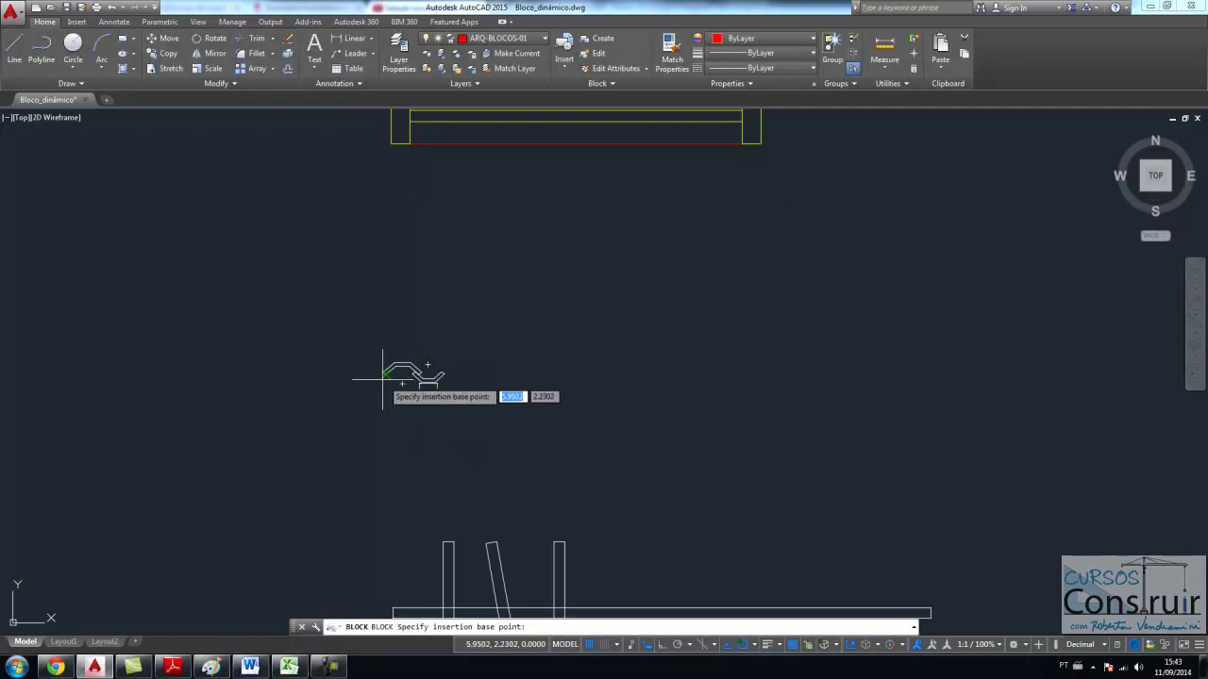
left_click(384, 373)
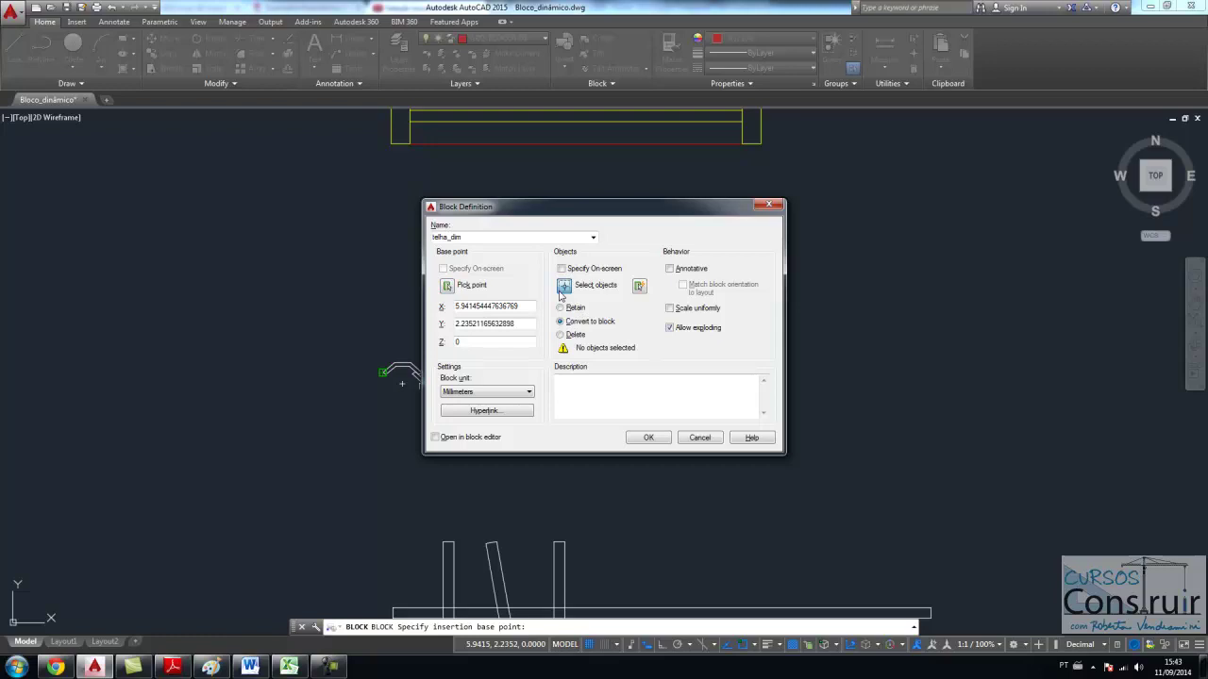
left_click(562, 286)
left_click(362, 333)
left_click(492, 405)
key("Return")
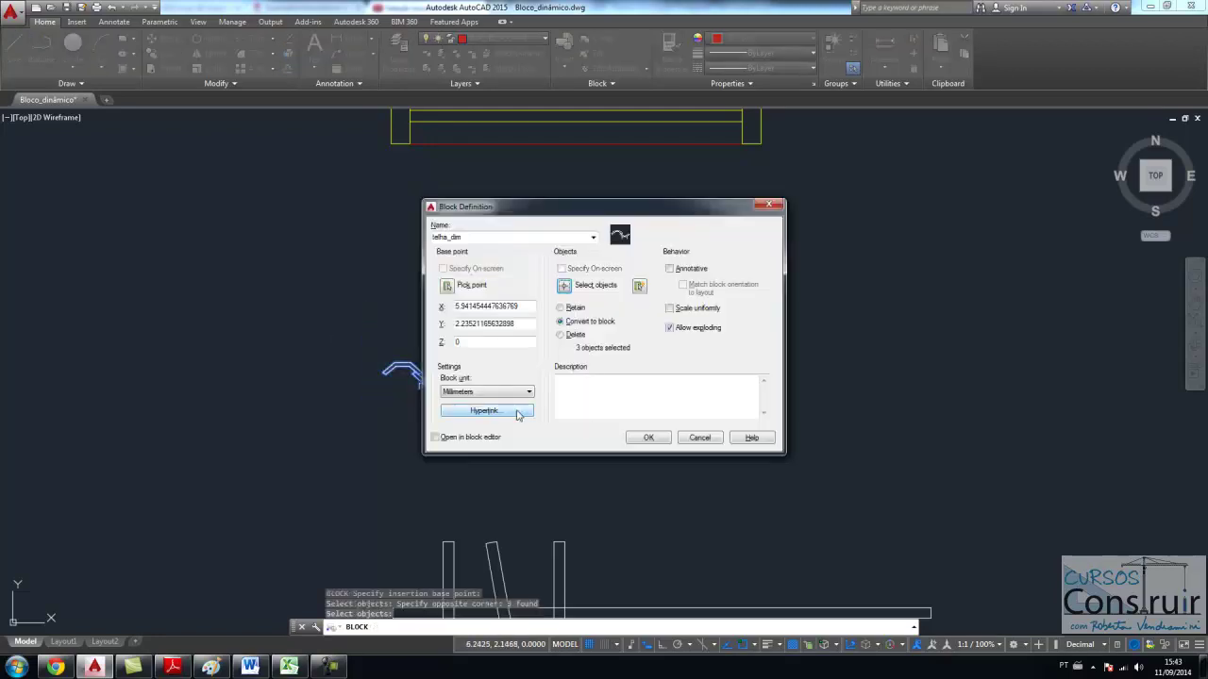
Step: Decline redefining telha_dim and create the block as telha_dim_1 instead
left_click(648, 439)
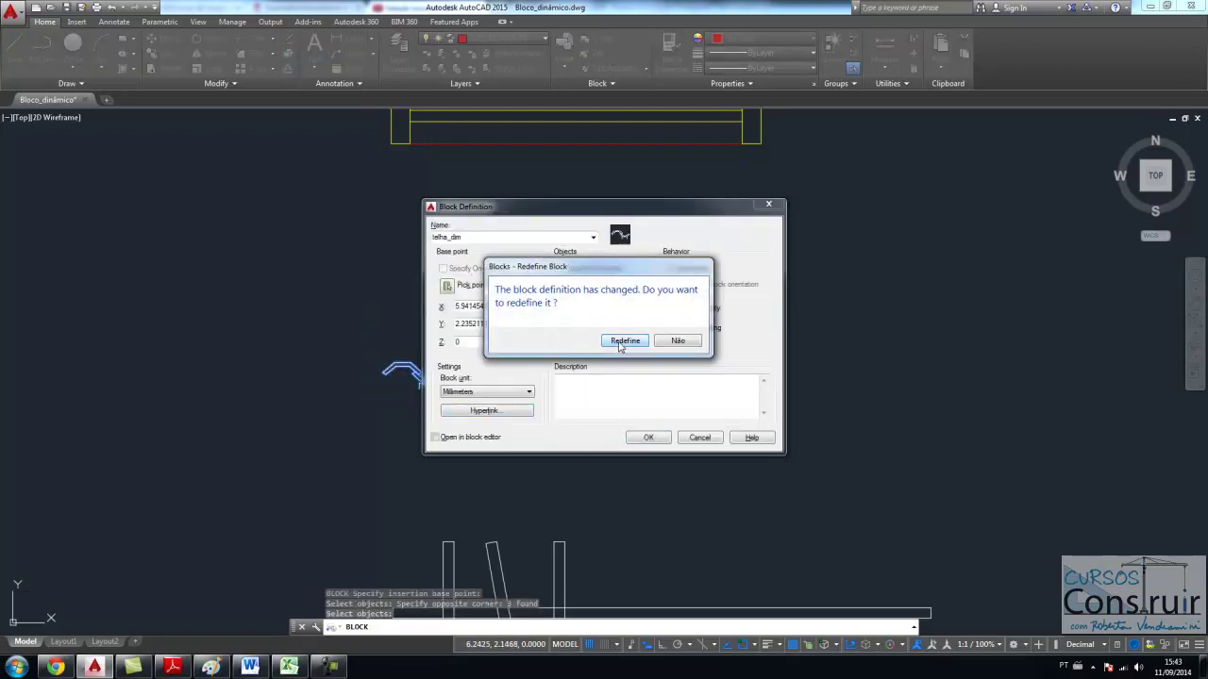
left_click(677, 341)
double_click(471, 238)
type("_1")
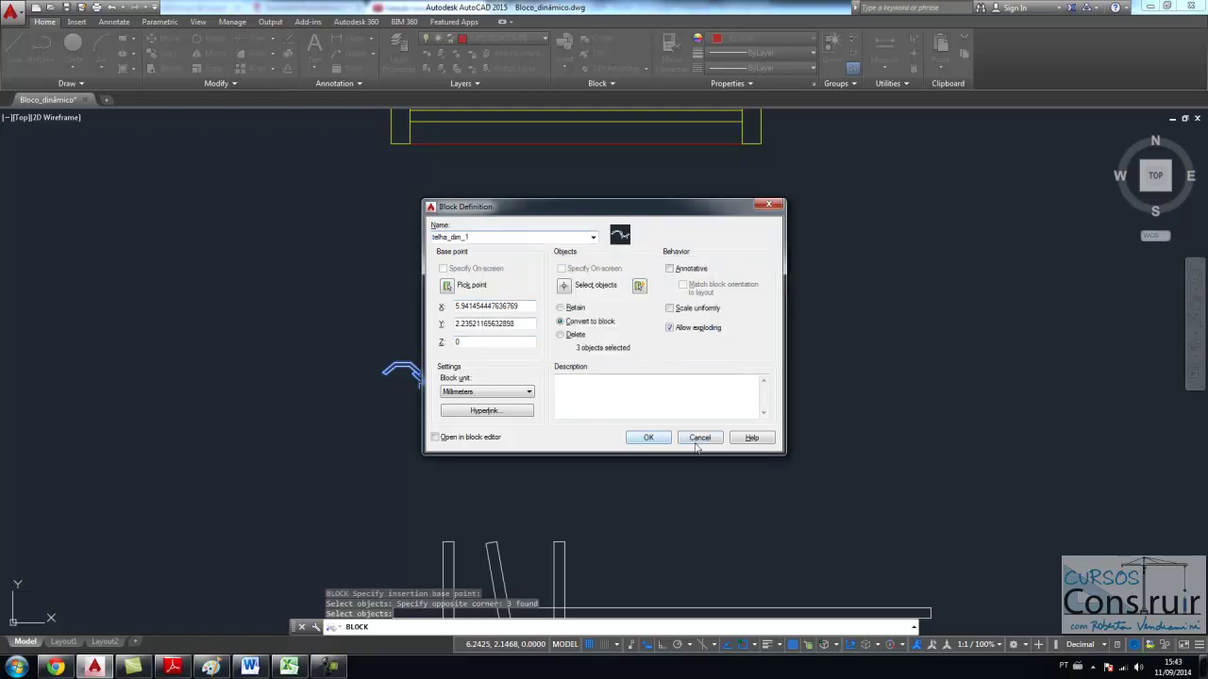
left_click(648, 438)
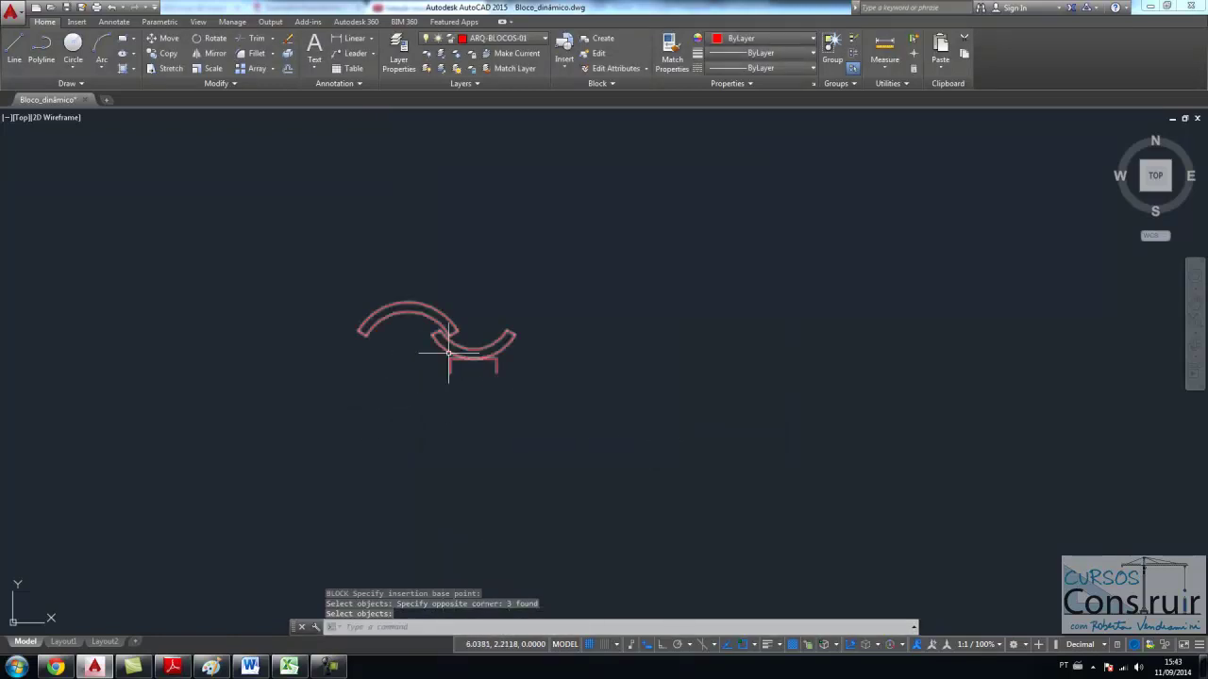
double_click(447, 356)
Step: In the block editor, mirror the upper arc about a vertical line through the lower arc's midpoint, keeping the original
left_click(596, 418)
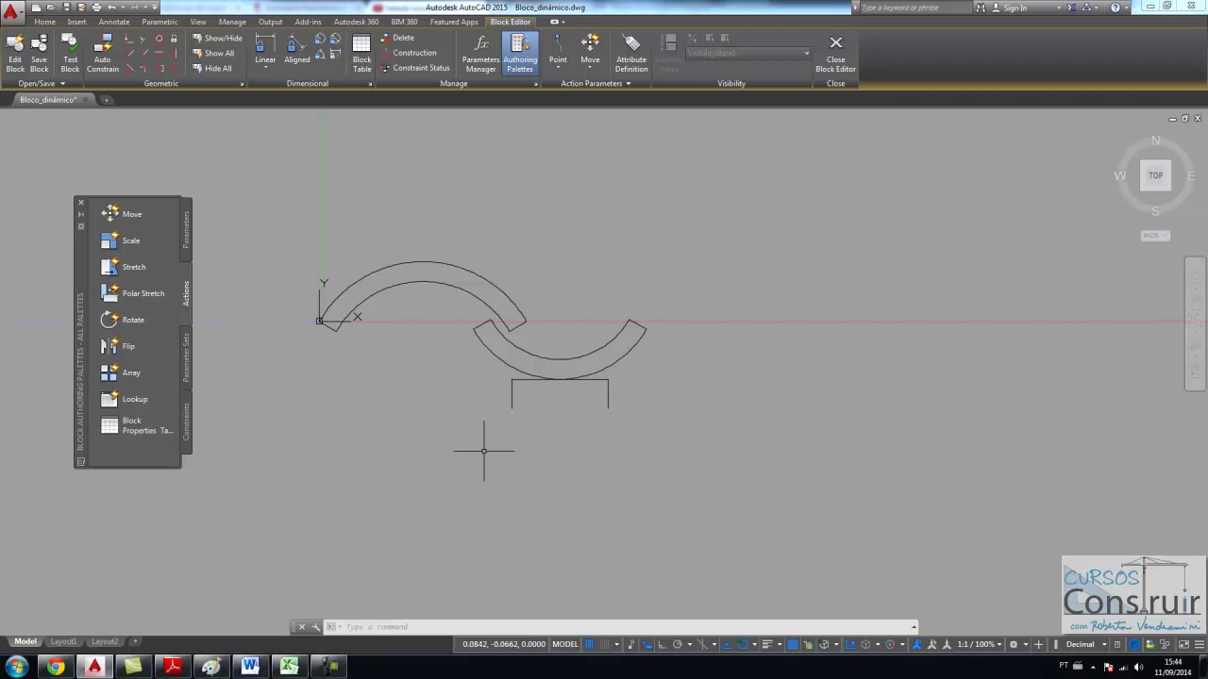
type("MI")
key("Return")
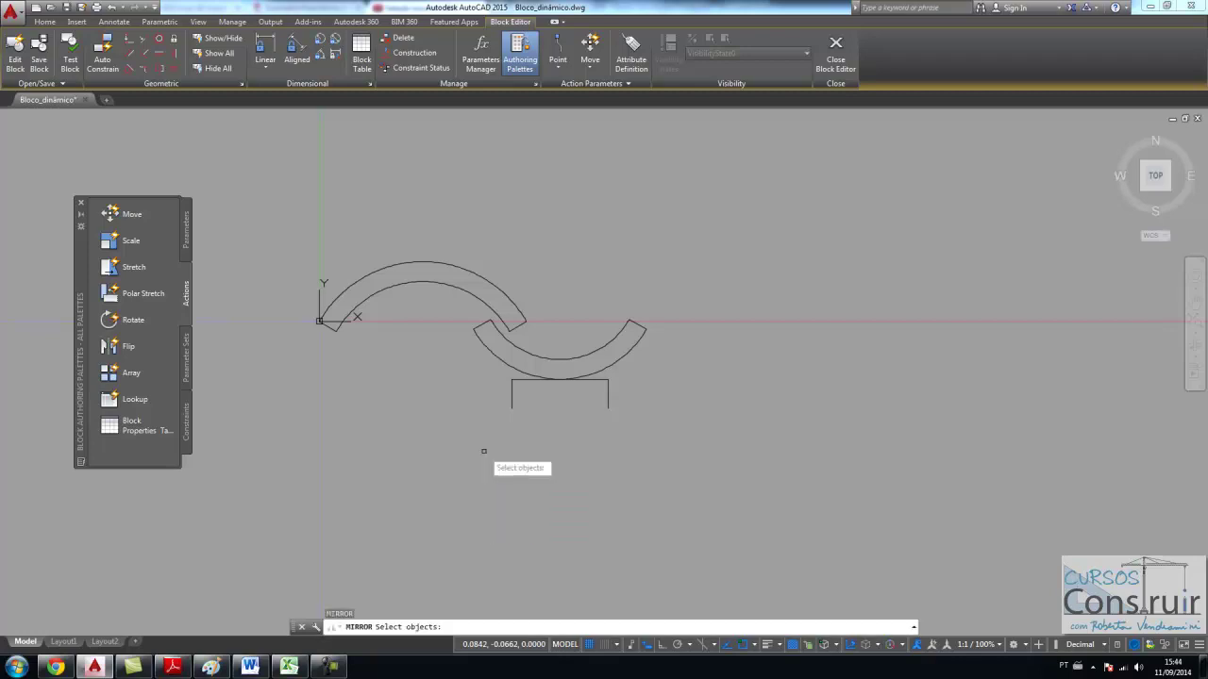
left_click(449, 286)
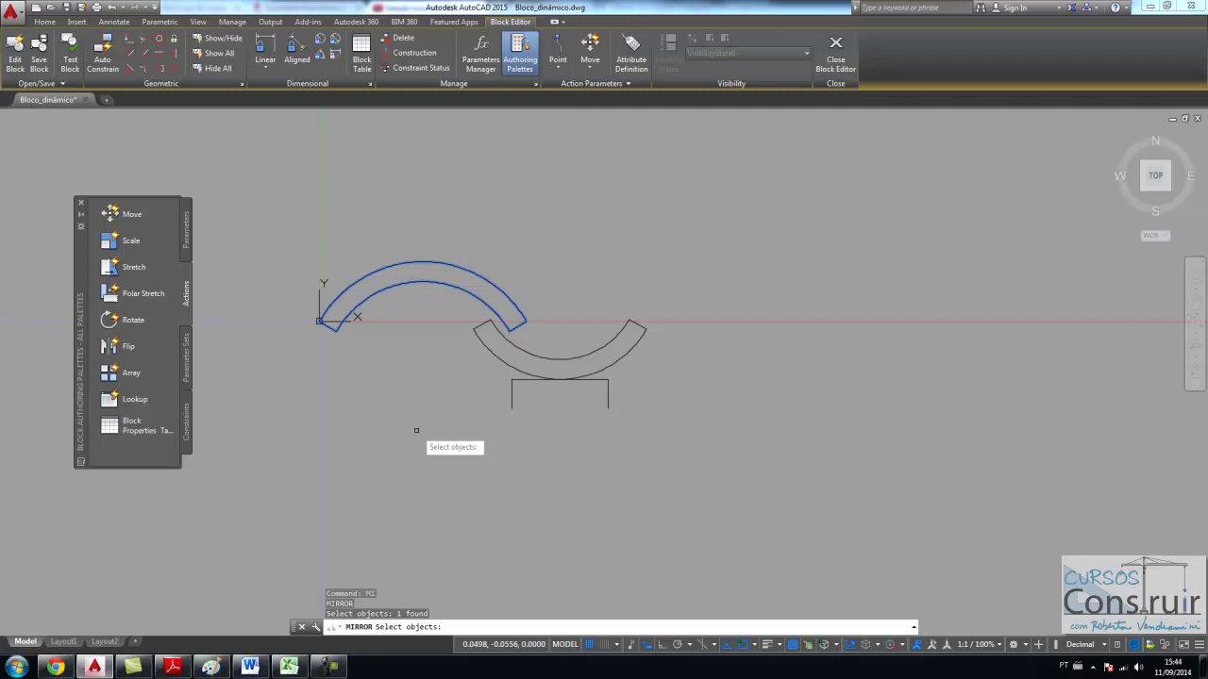
key("Return")
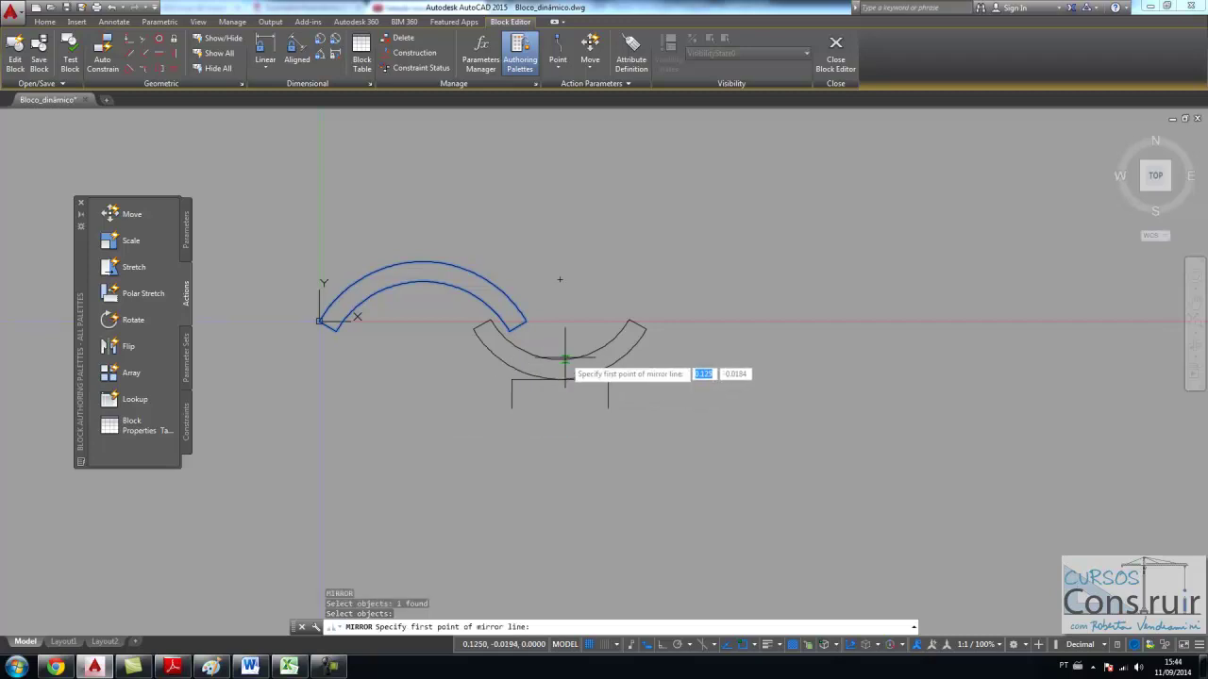
right_click(558, 360, "shift")
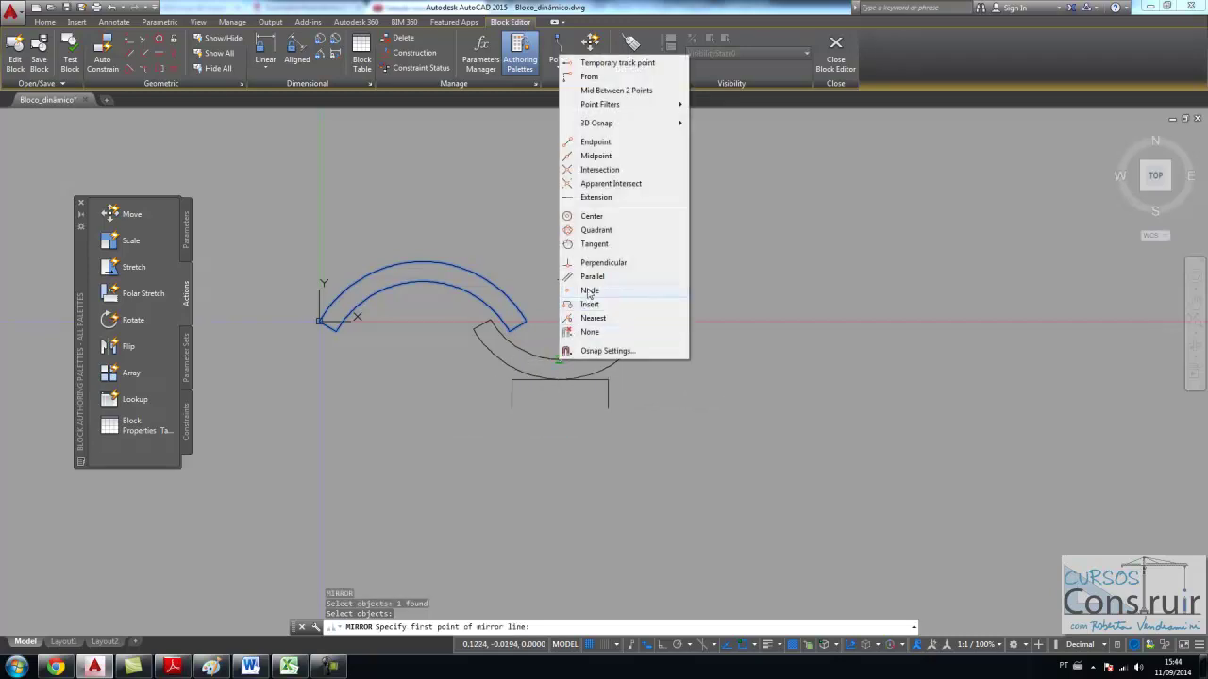
left_click(597, 156)
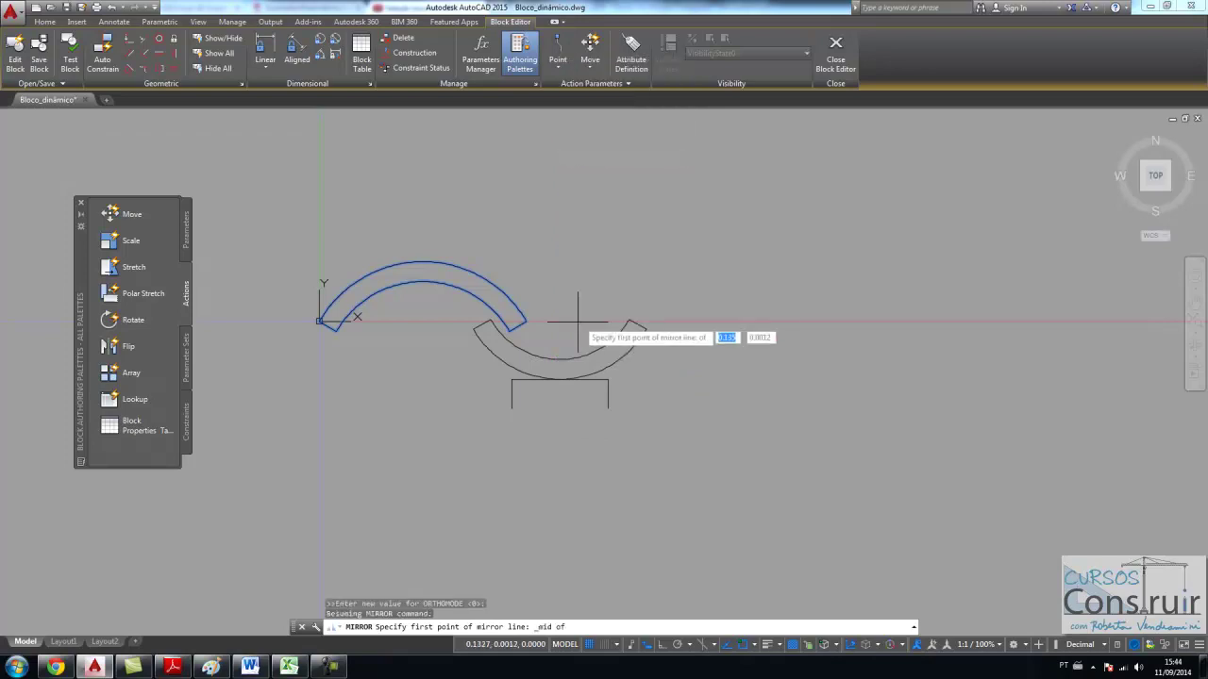
left_click(559, 357)
key("F8")
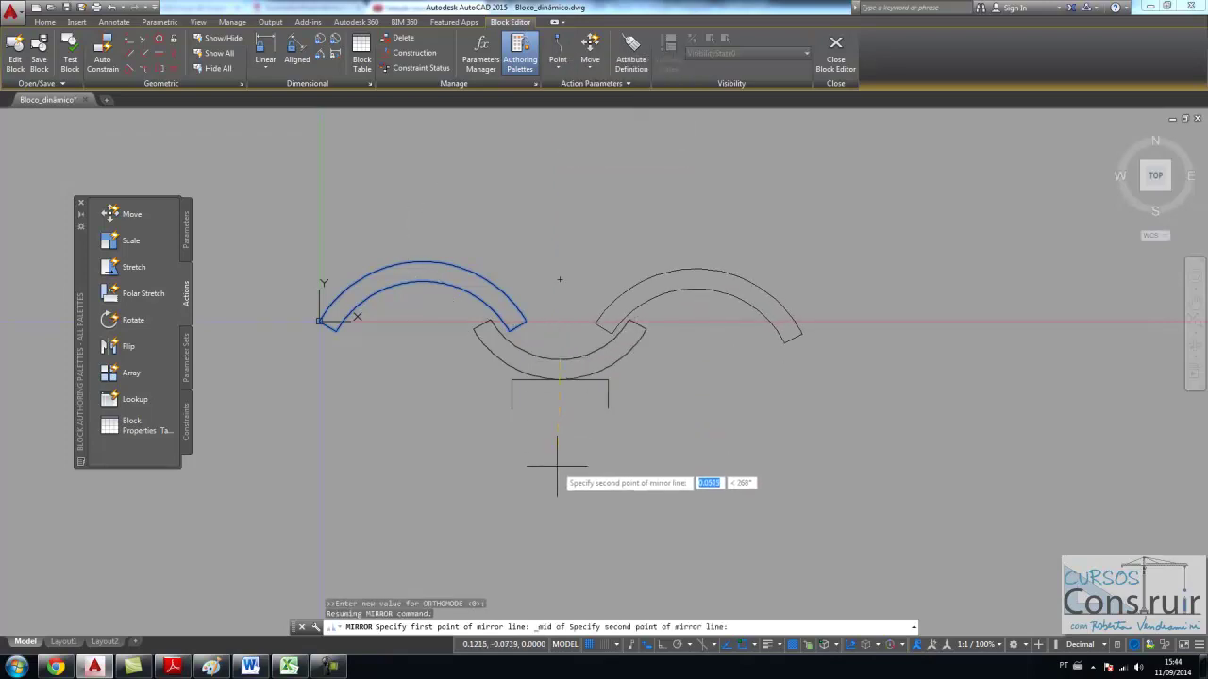
left_click(553, 511)
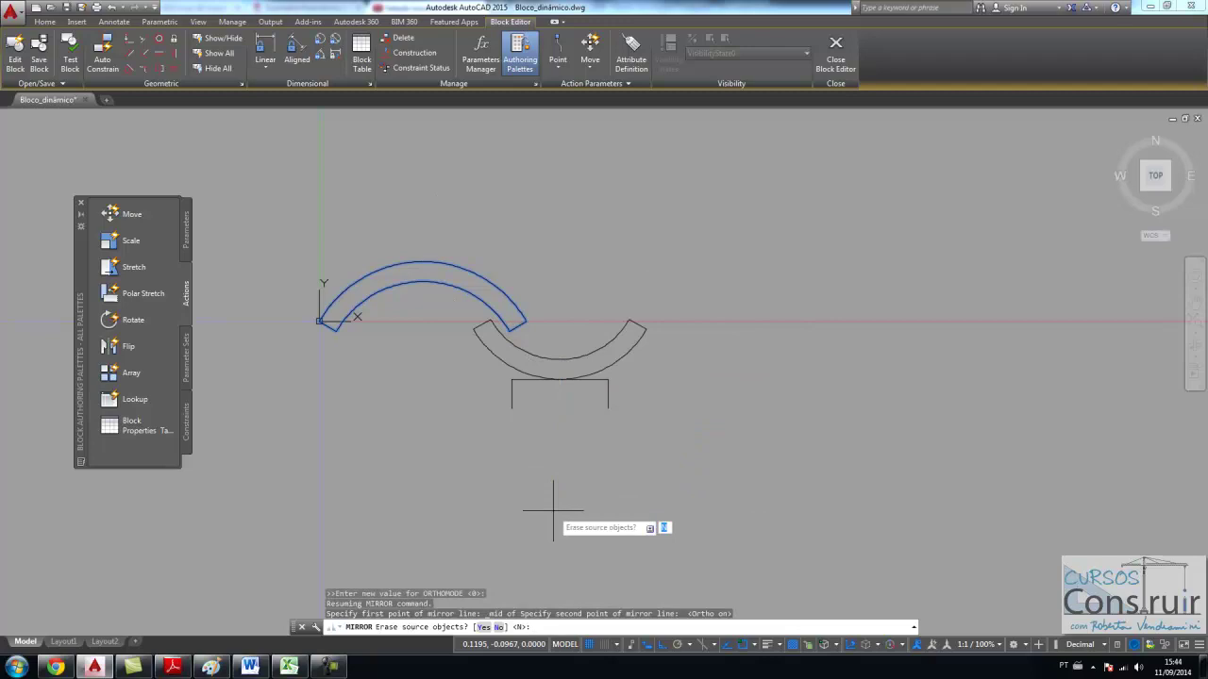
key("Return")
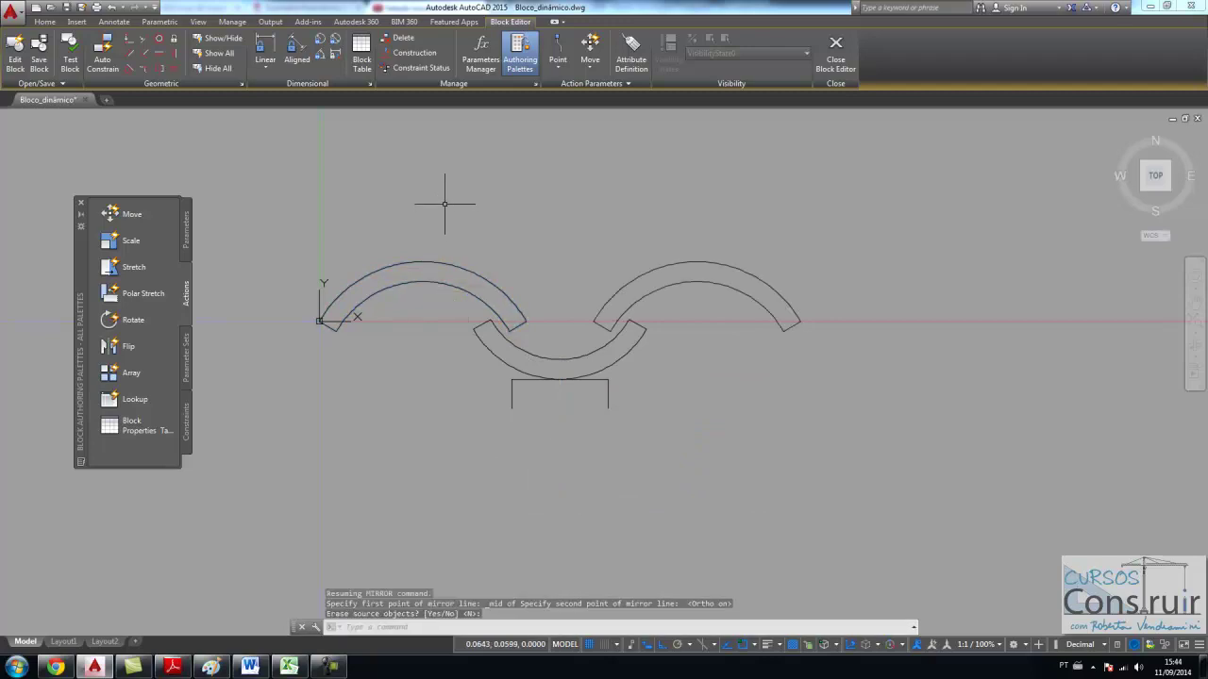
type("dist")
key("Return")
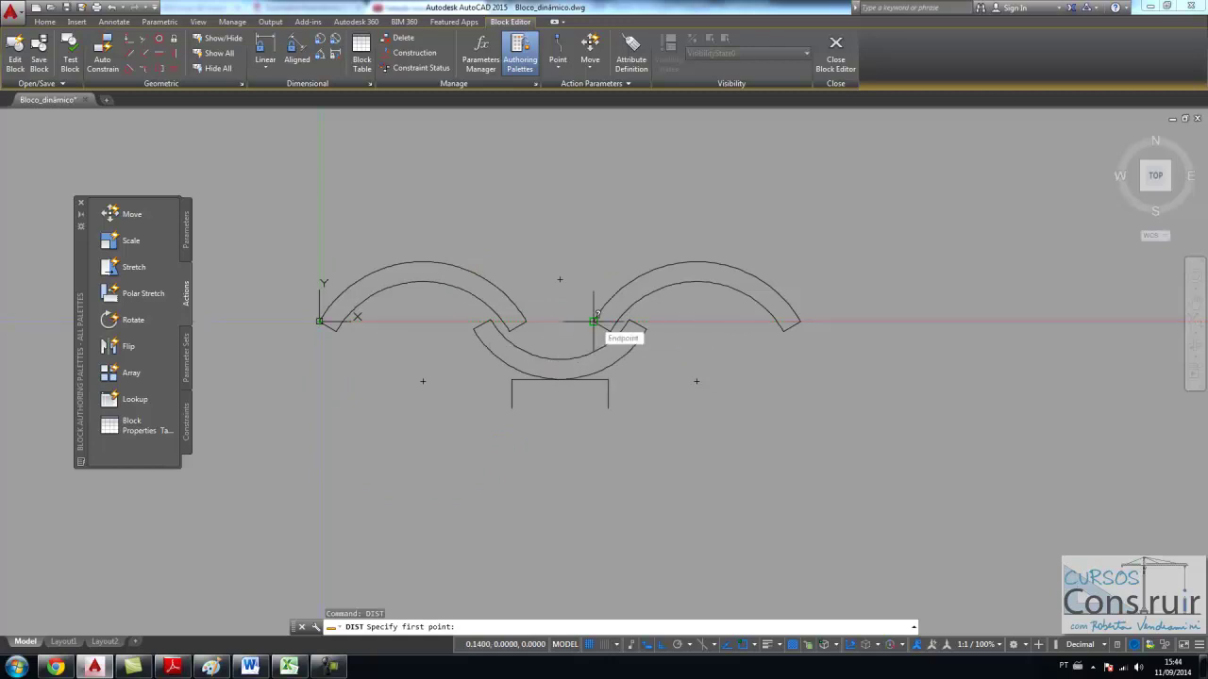
Step: Make a trial copy of the lower arc and bracket, shifted from the left arc's end to the right arc's start
key("Escape")
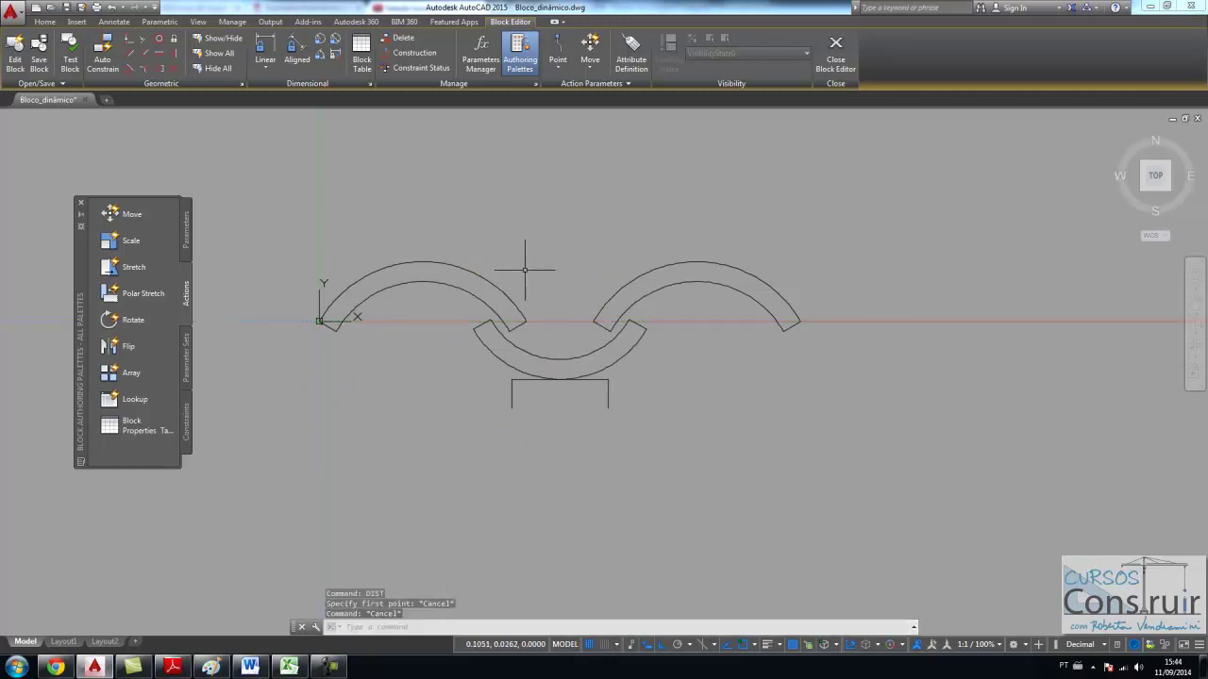
type("co")
key("Return")
left_click(541, 405)
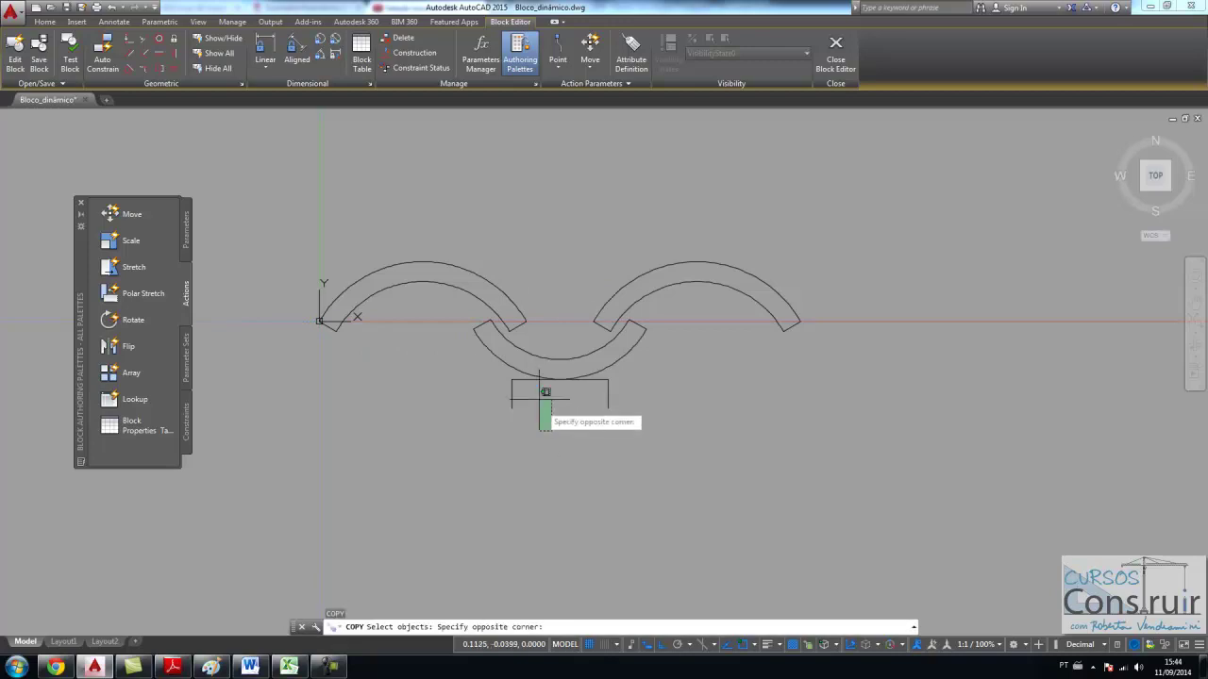
left_click(530, 351)
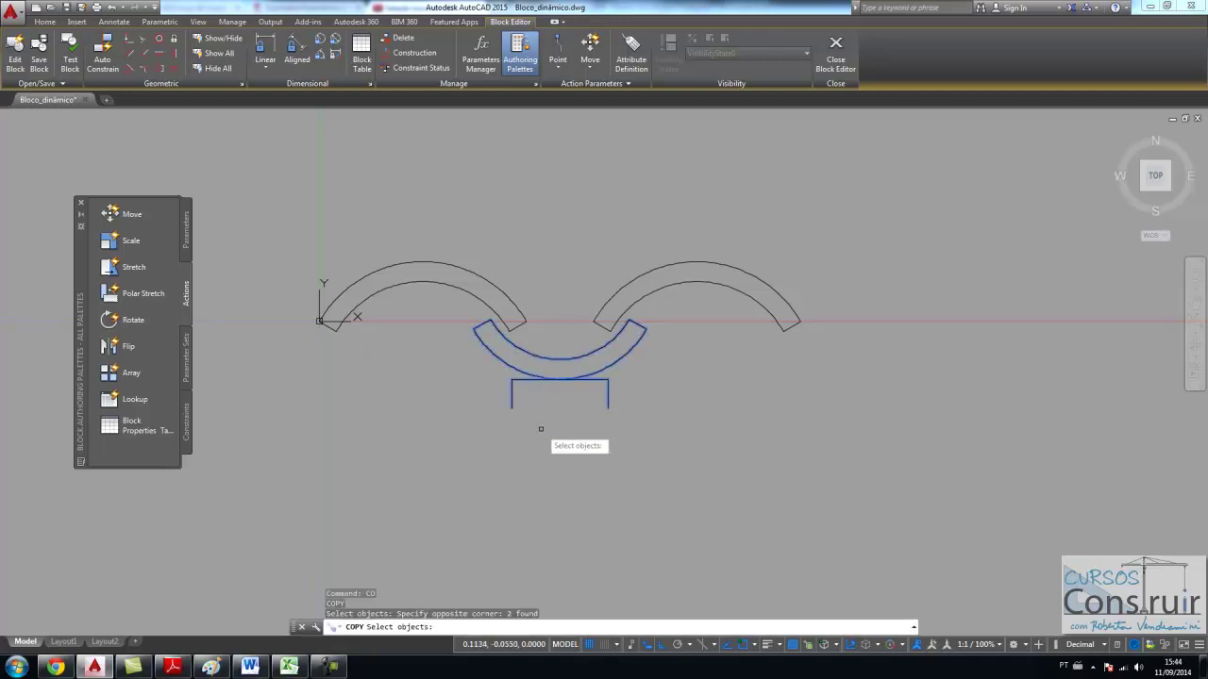
key("Return")
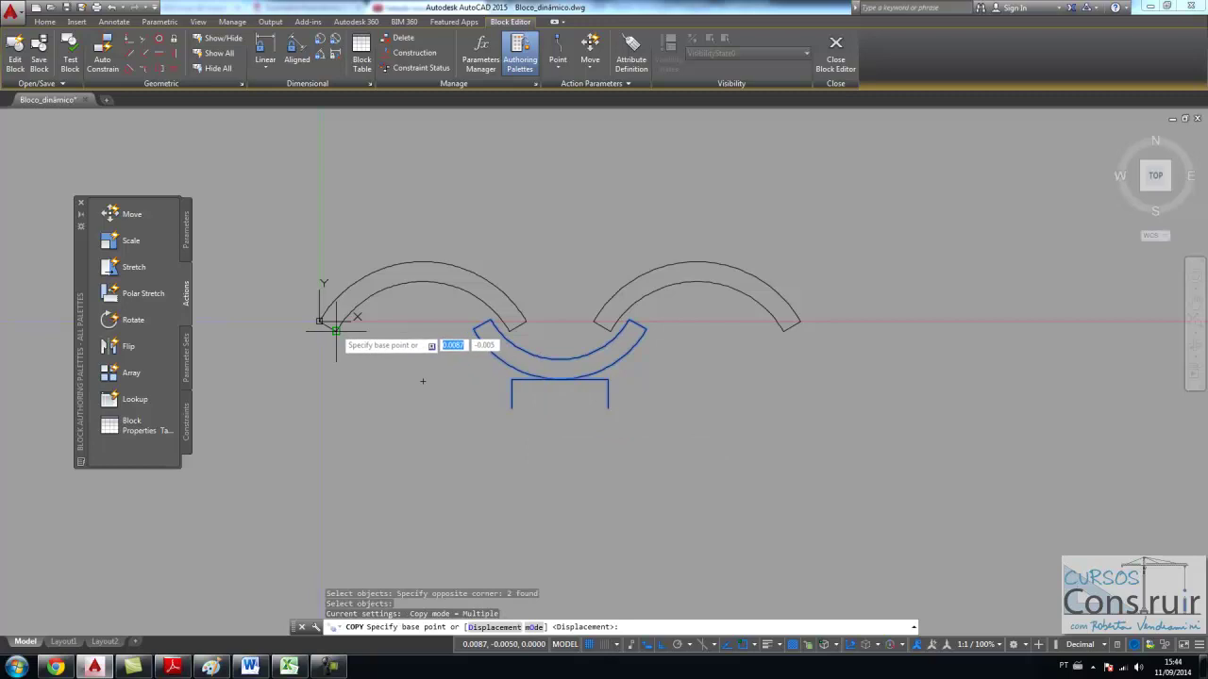
left_click(319, 321)
left_click(593, 321)
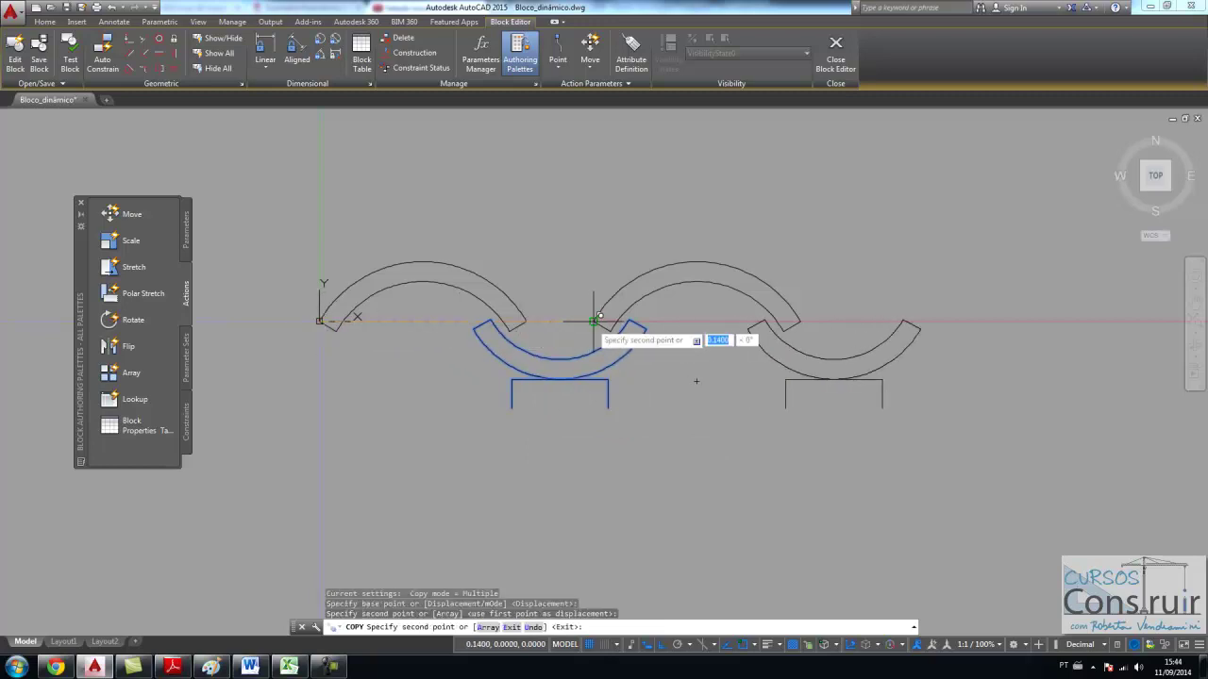
key("Escape")
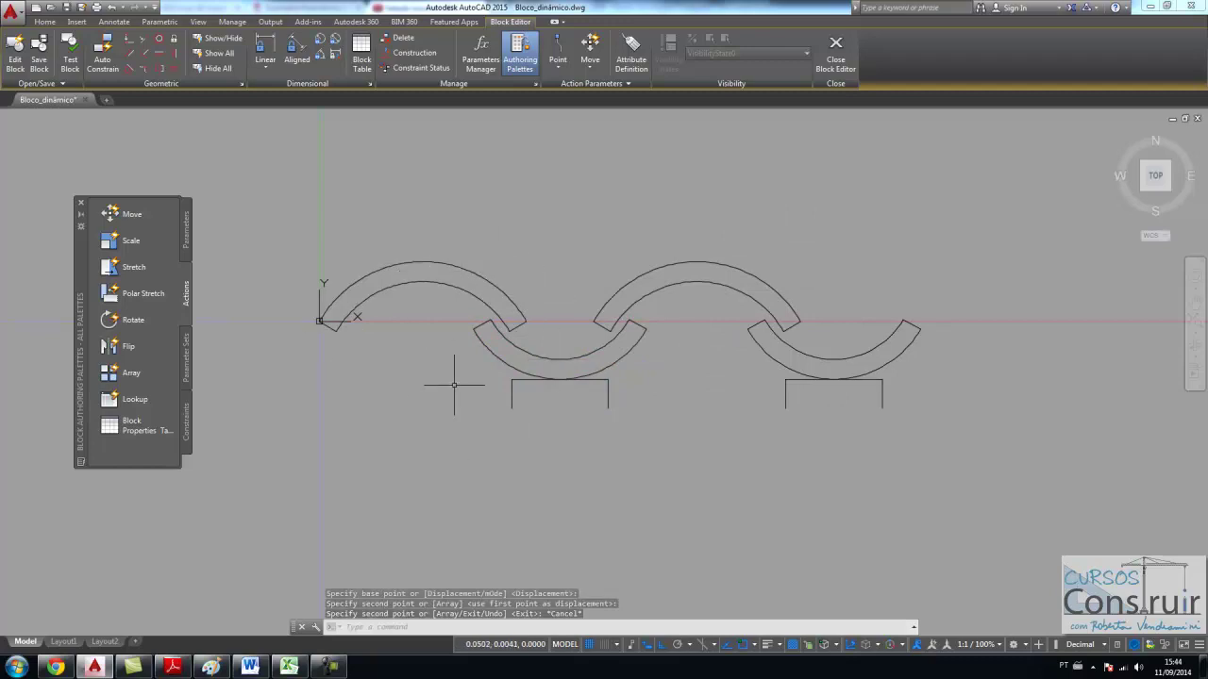
Step: Measure with DIST the 0.1400 spacing between arc ends, lower arcs and bracket corners
type("dist")
key("Return")
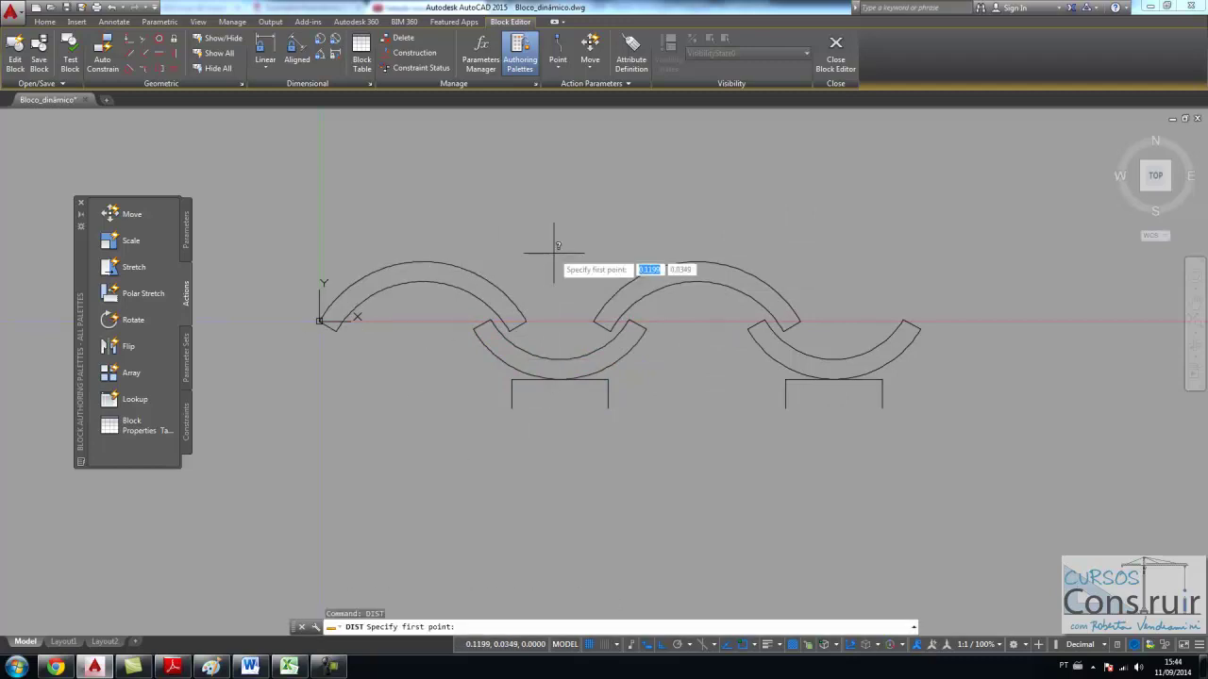
left_click(319, 320)
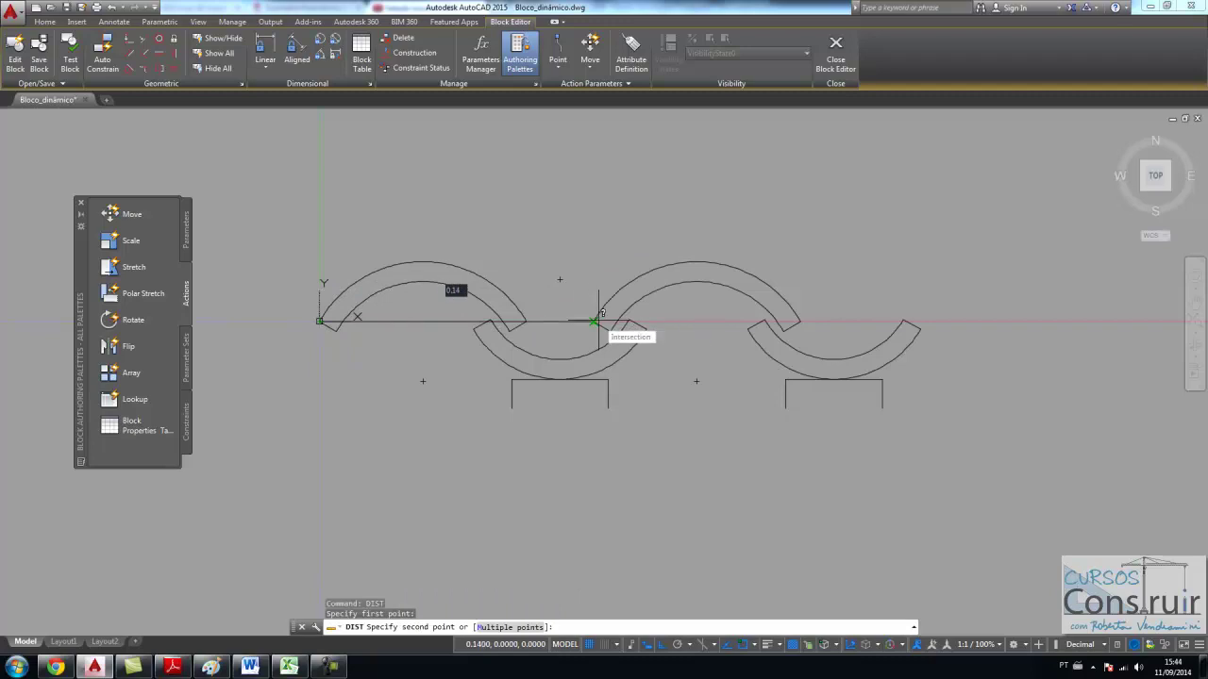
left_click(592, 321)
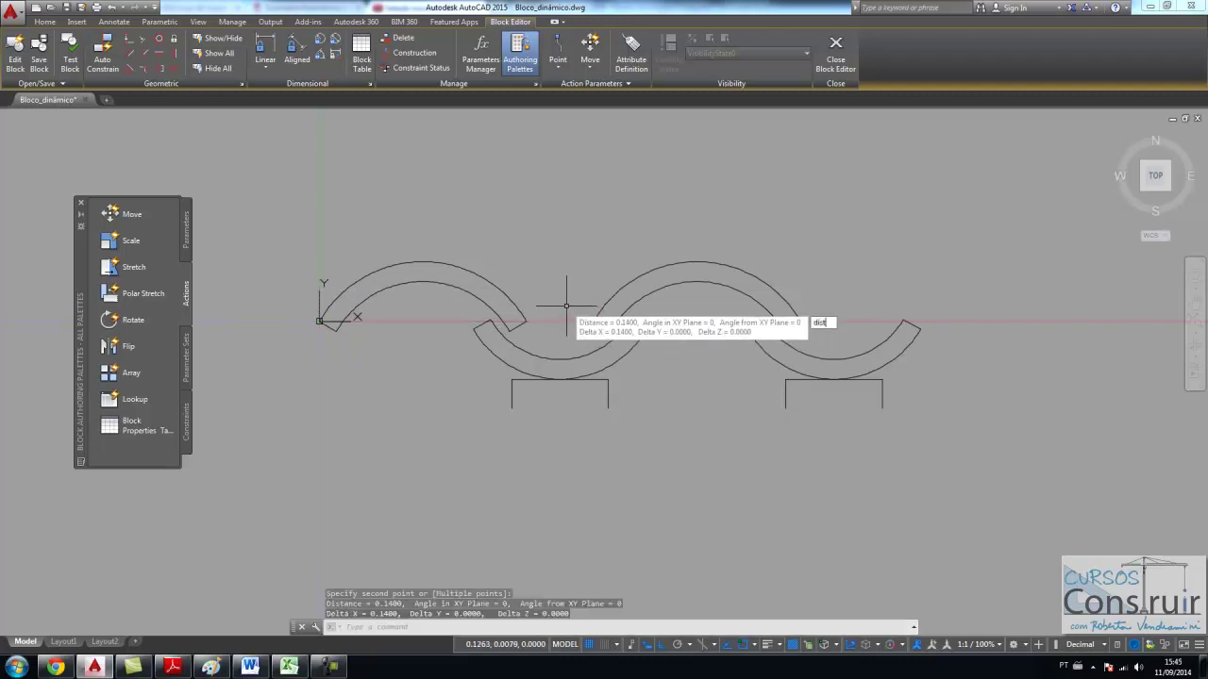
key("Return")
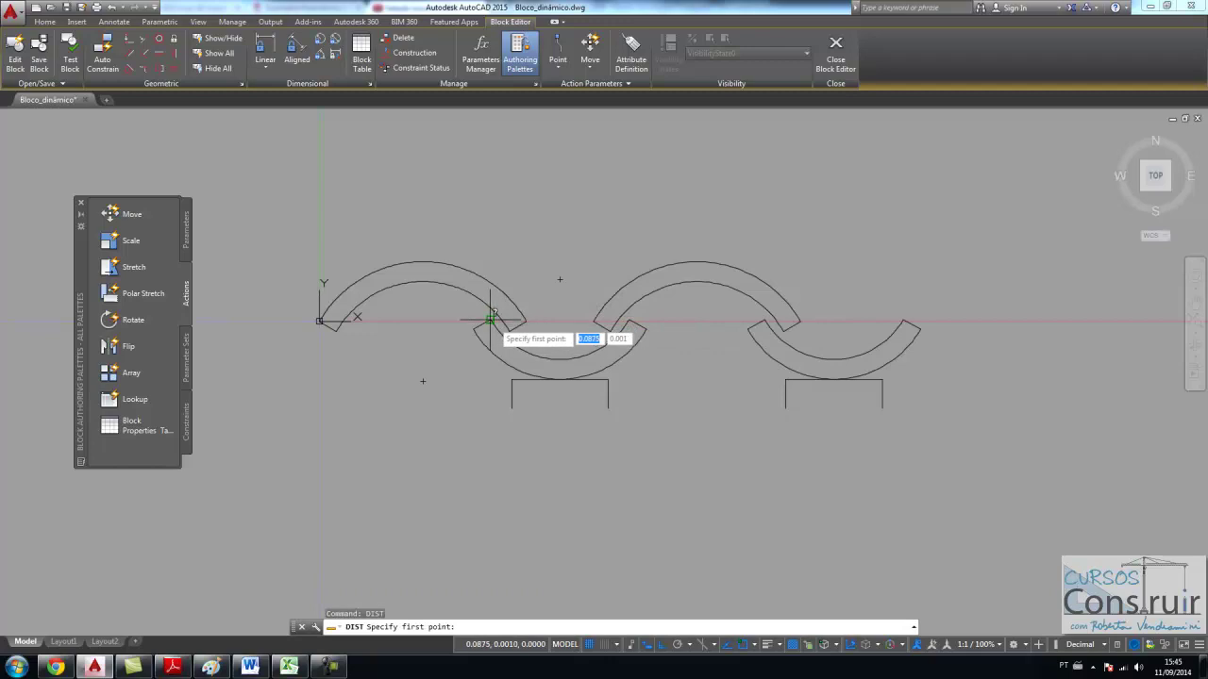
left_click(491, 320)
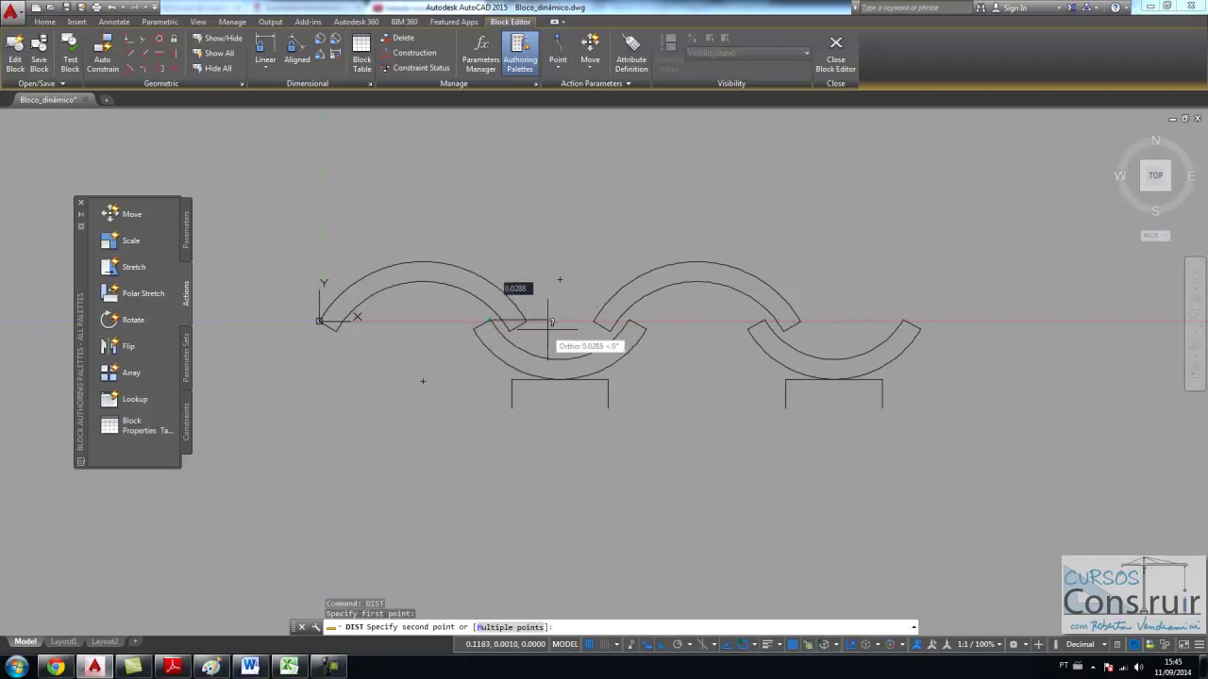
left_click(765, 320)
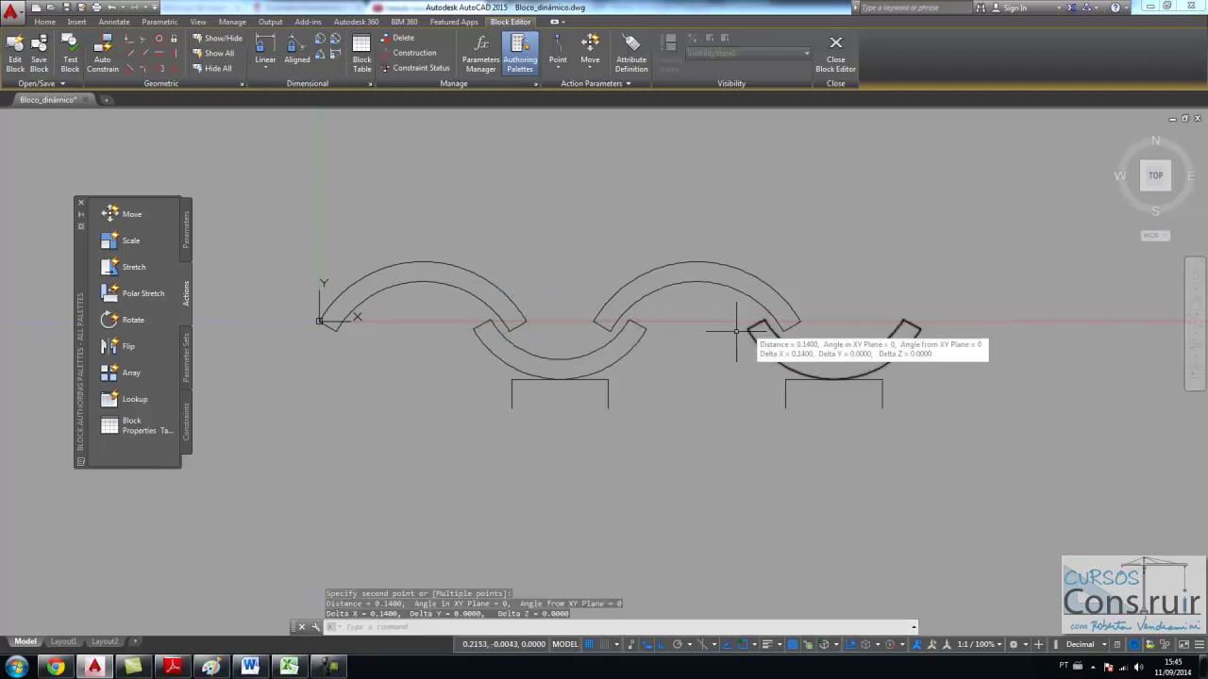
type("dis")
key("Return")
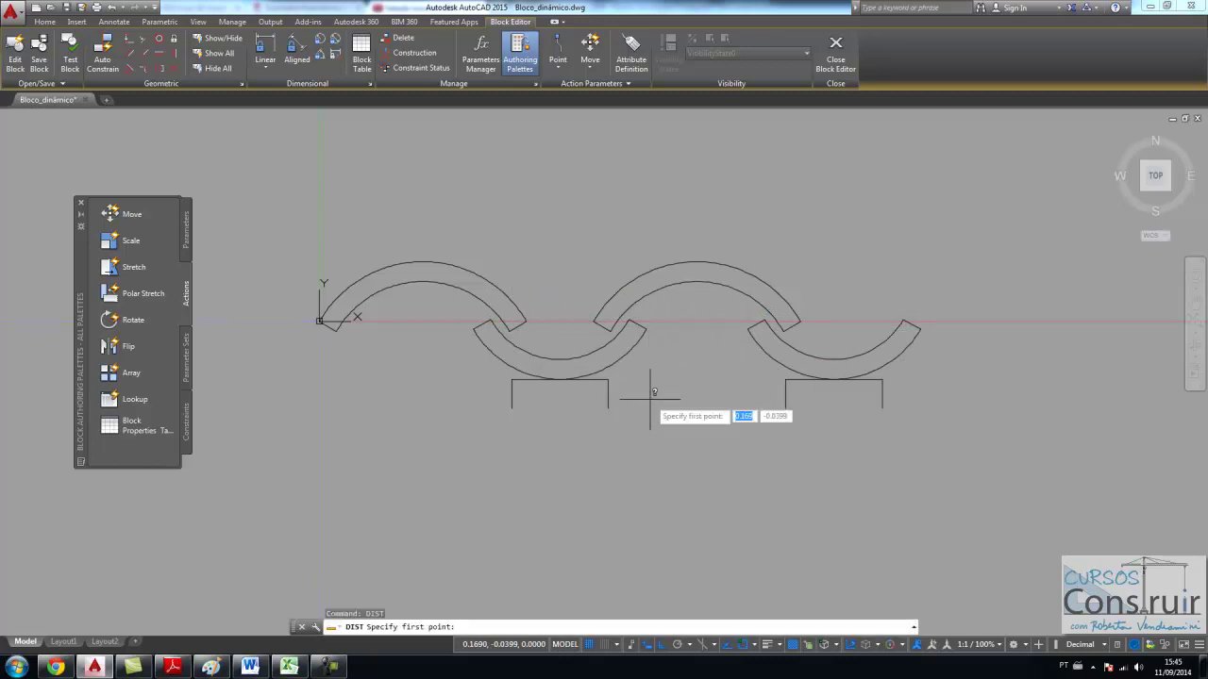
left_click(512, 408)
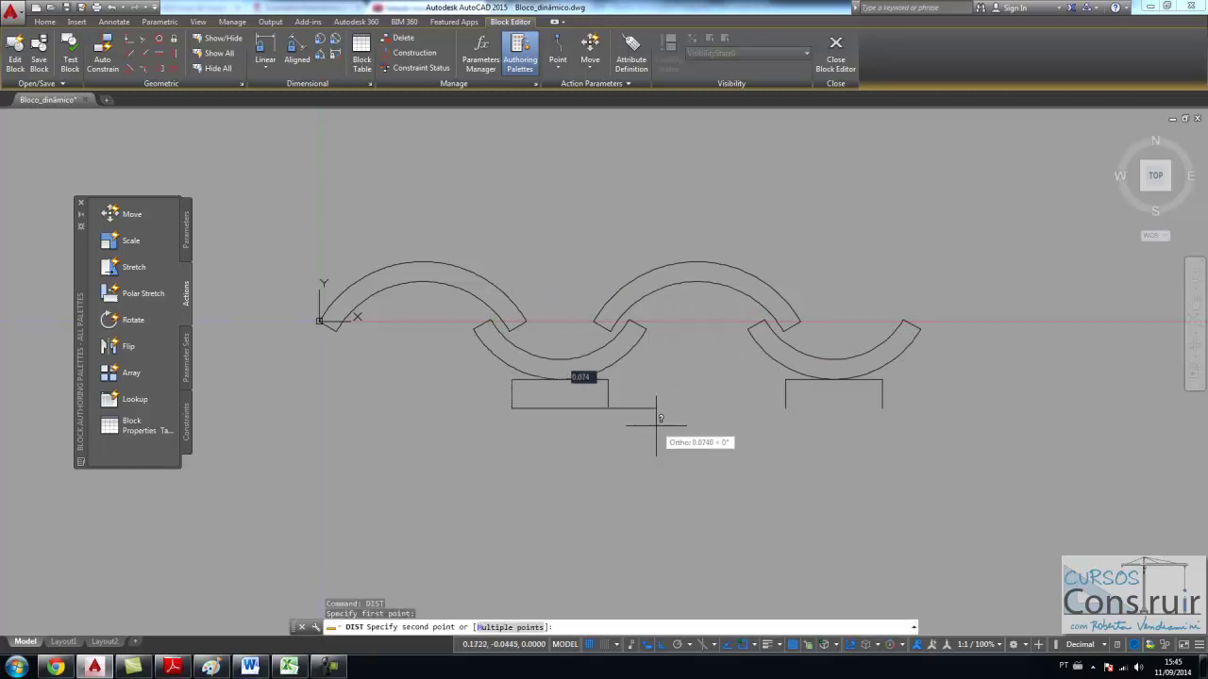
left_click(785, 409)
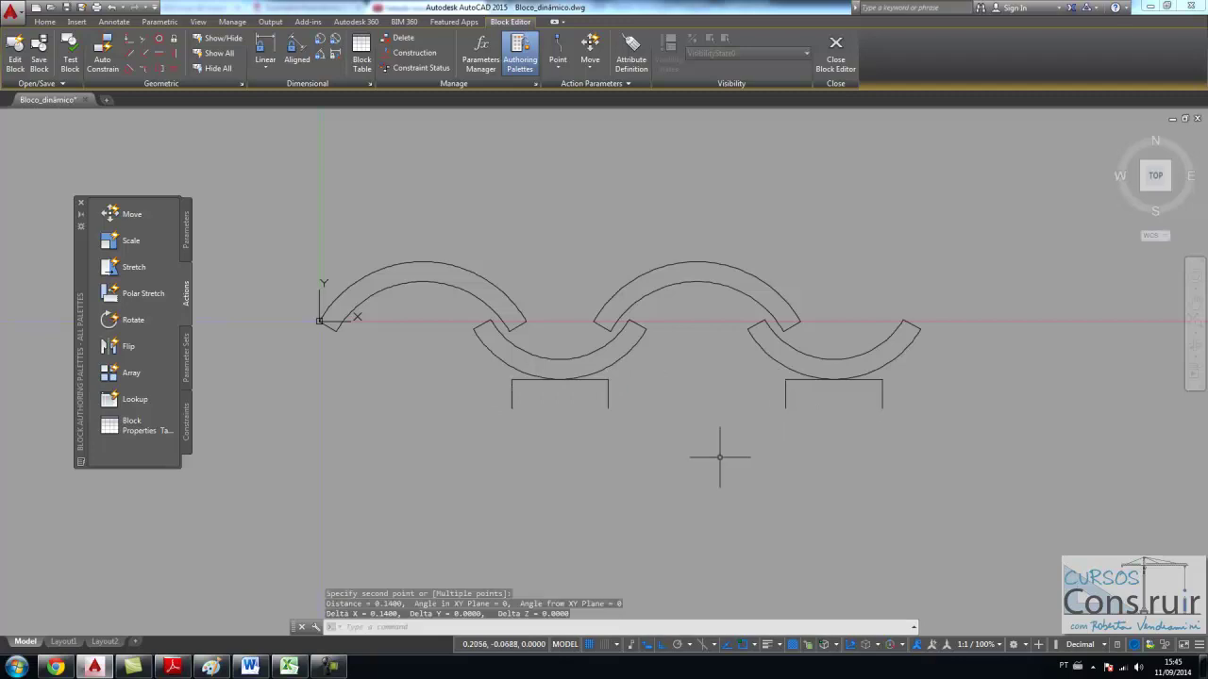
Step: Erase the copied lower arc and bracket, restoring the right upper arc after an accidental deletion
left_click(716, 241)
left_click(698, 278)
left_click(733, 303)
left_click(953, 433)
key("Delete")
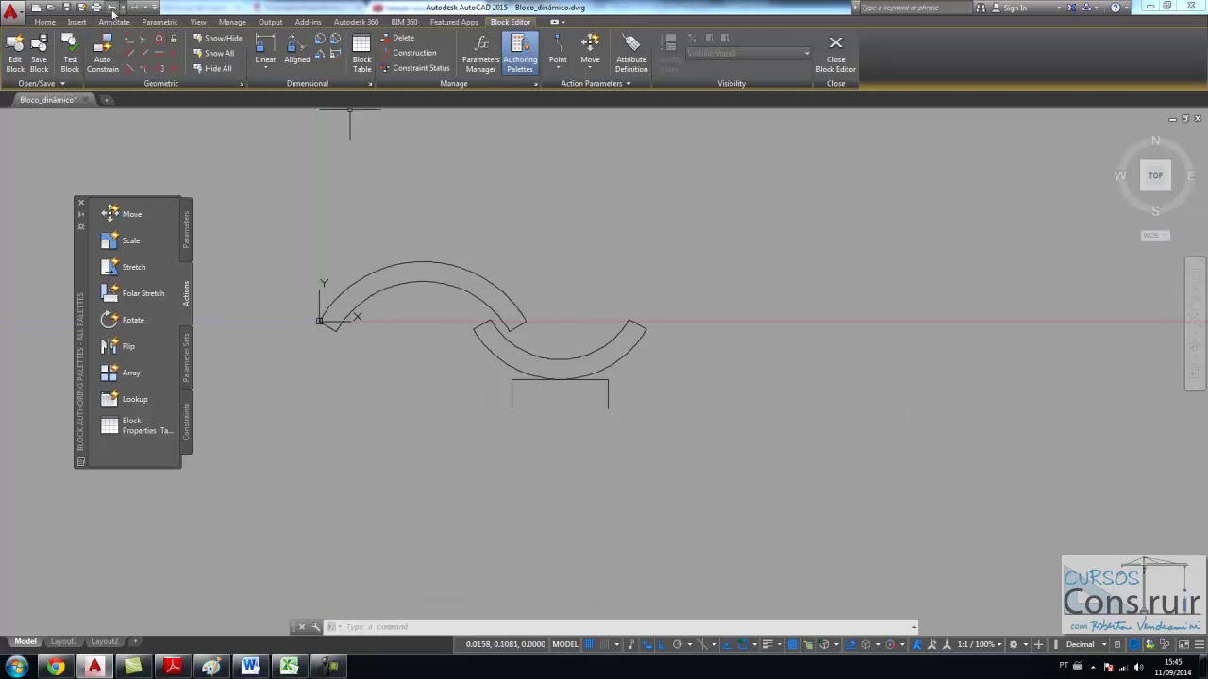
left_click(112, 8)
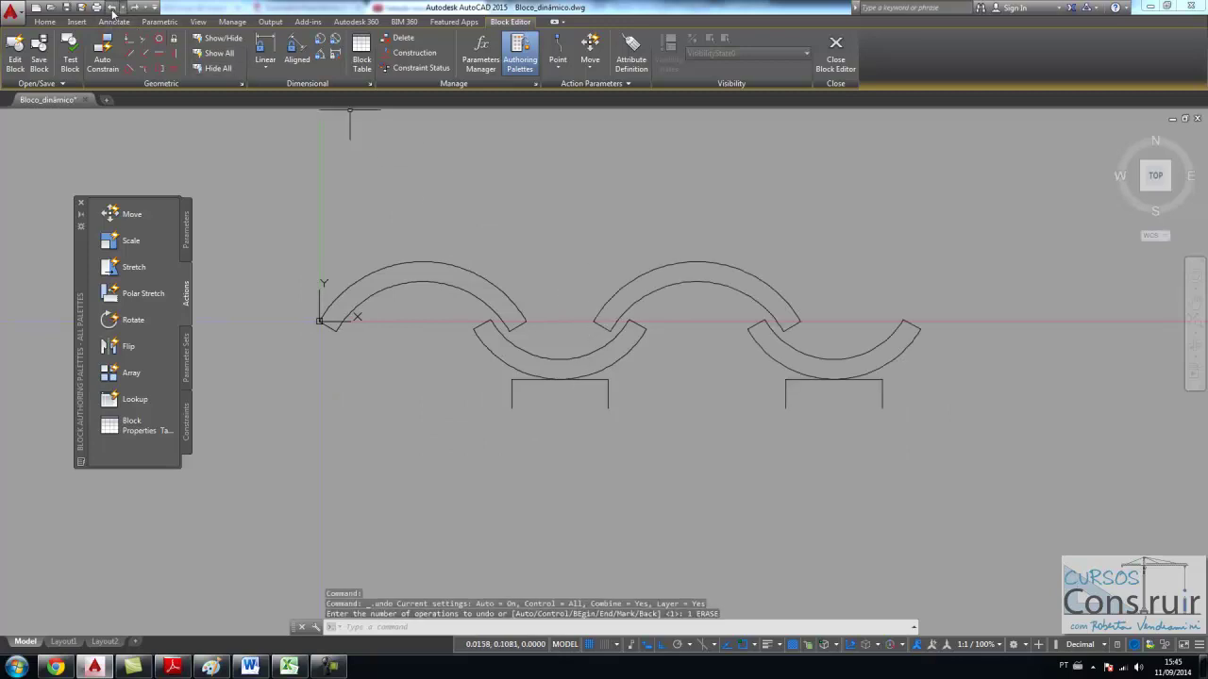
left_click(895, 339)
left_click(828, 413)
key("Delete")
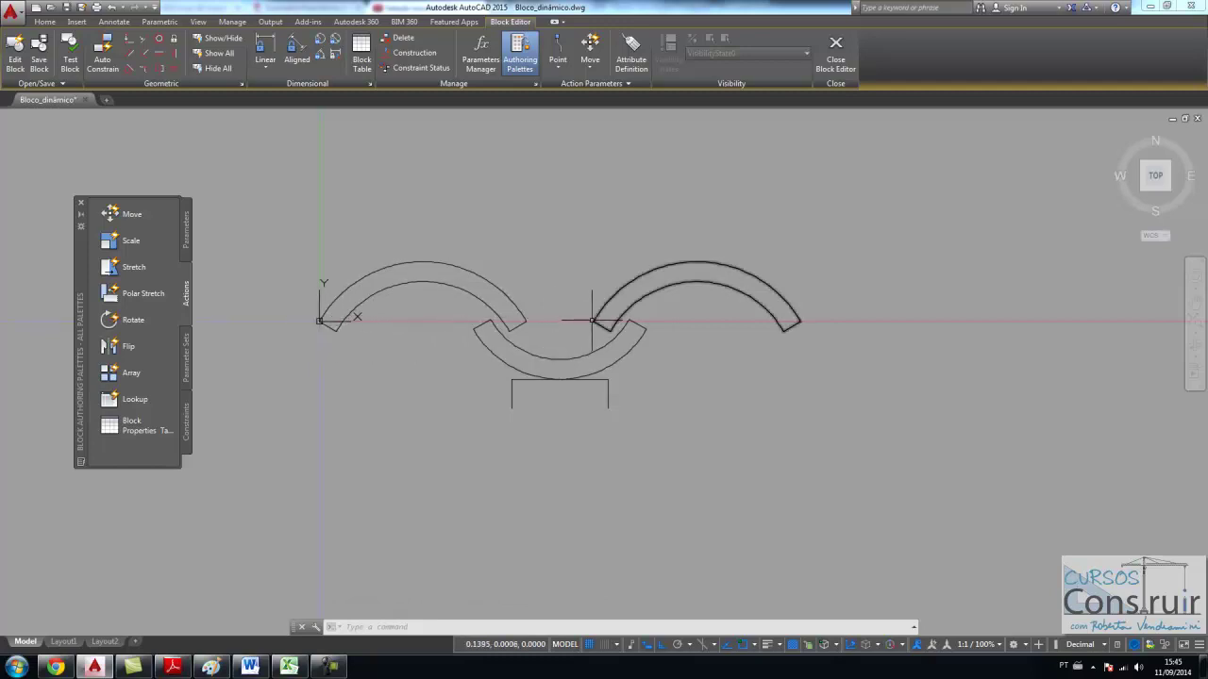
Step: Add linear parameter Distance1 from the left arc's end to the right arc's start, labelled below
left_click(187, 240)
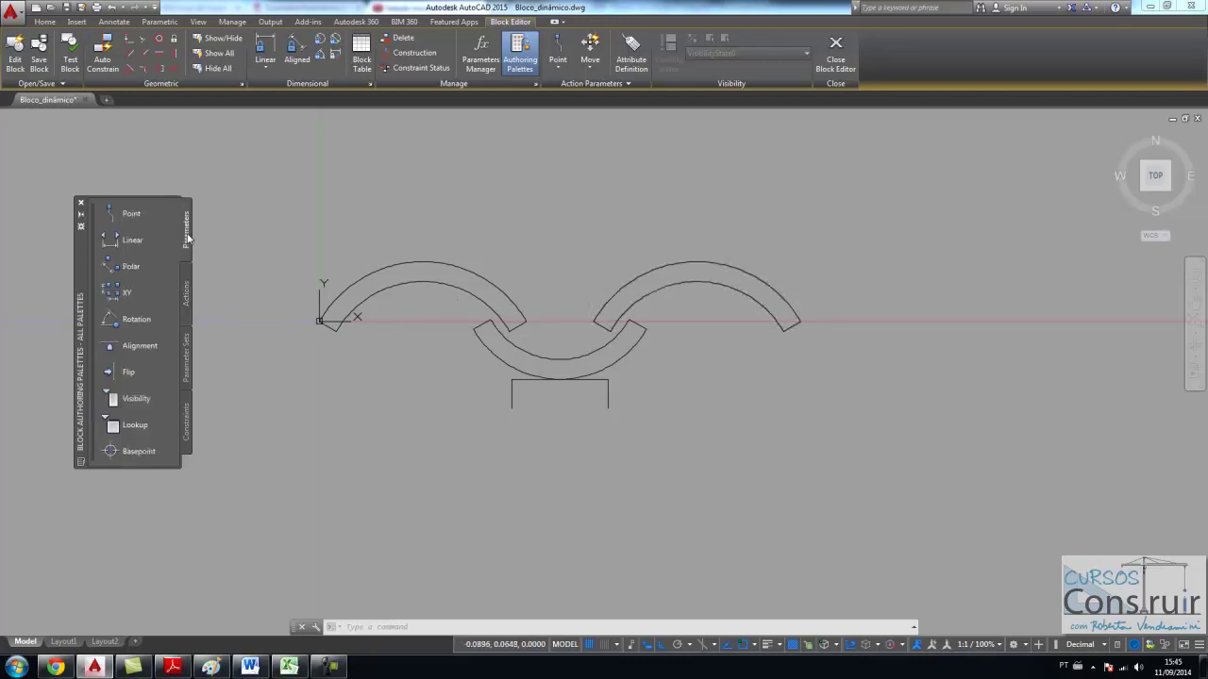
left_click(130, 240)
left_click(319, 321)
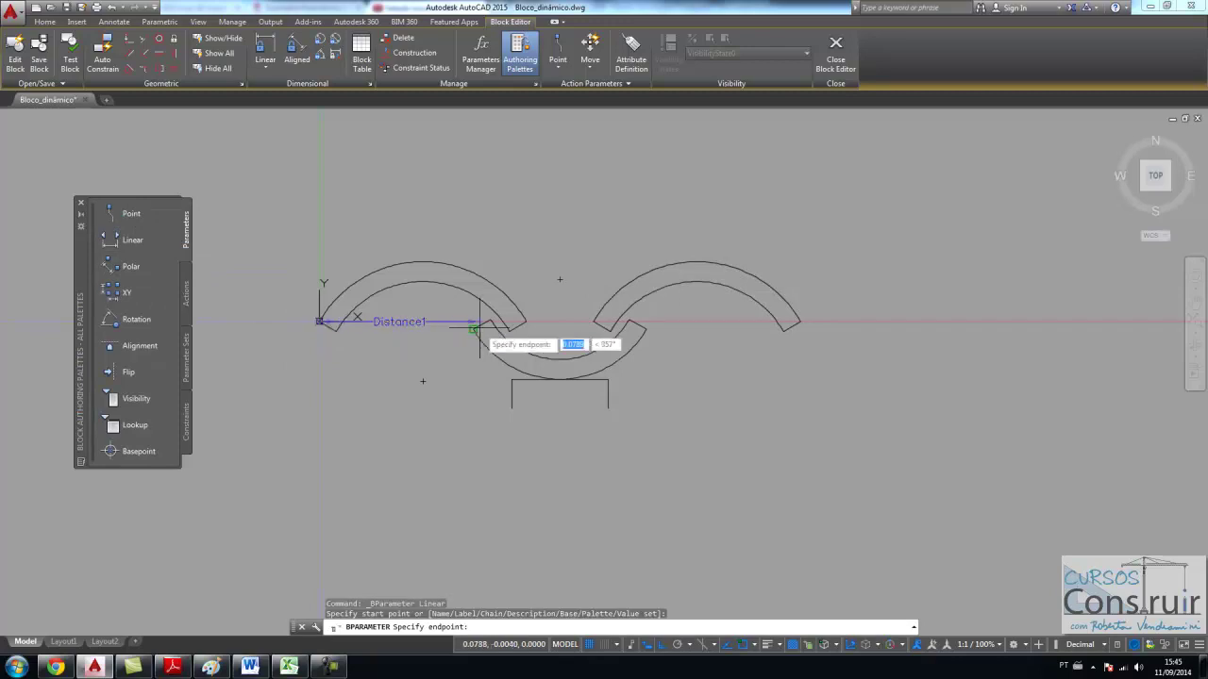
left_click(592, 321)
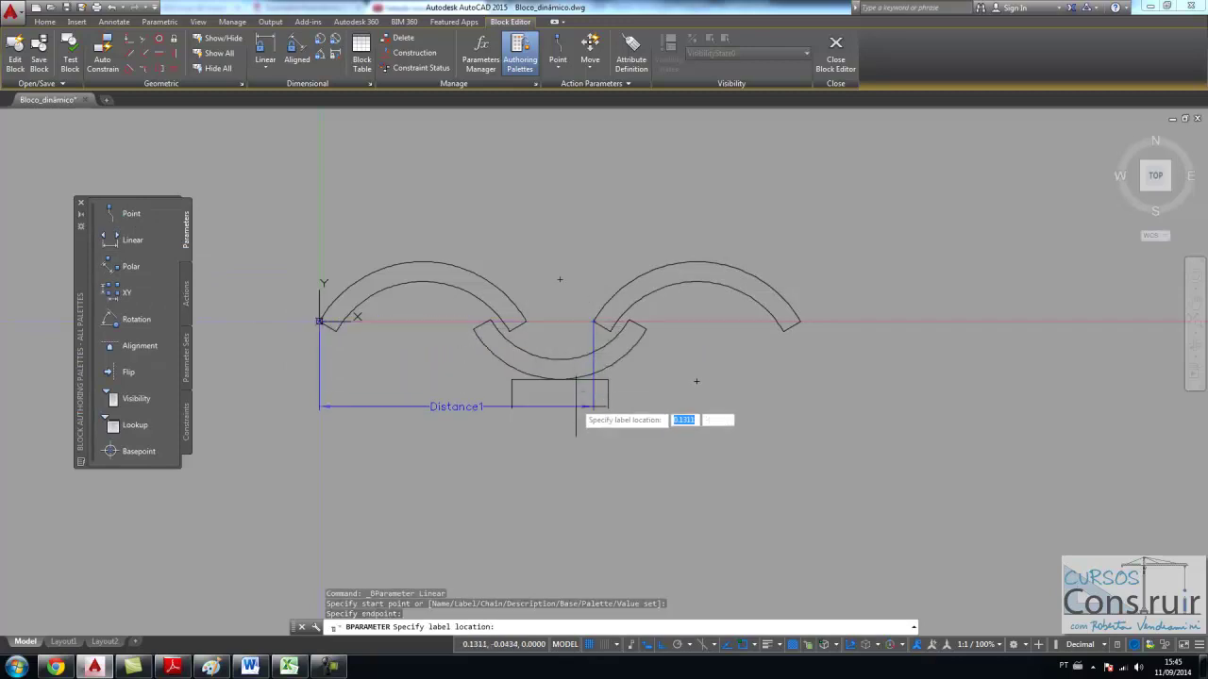
left_click(574, 460)
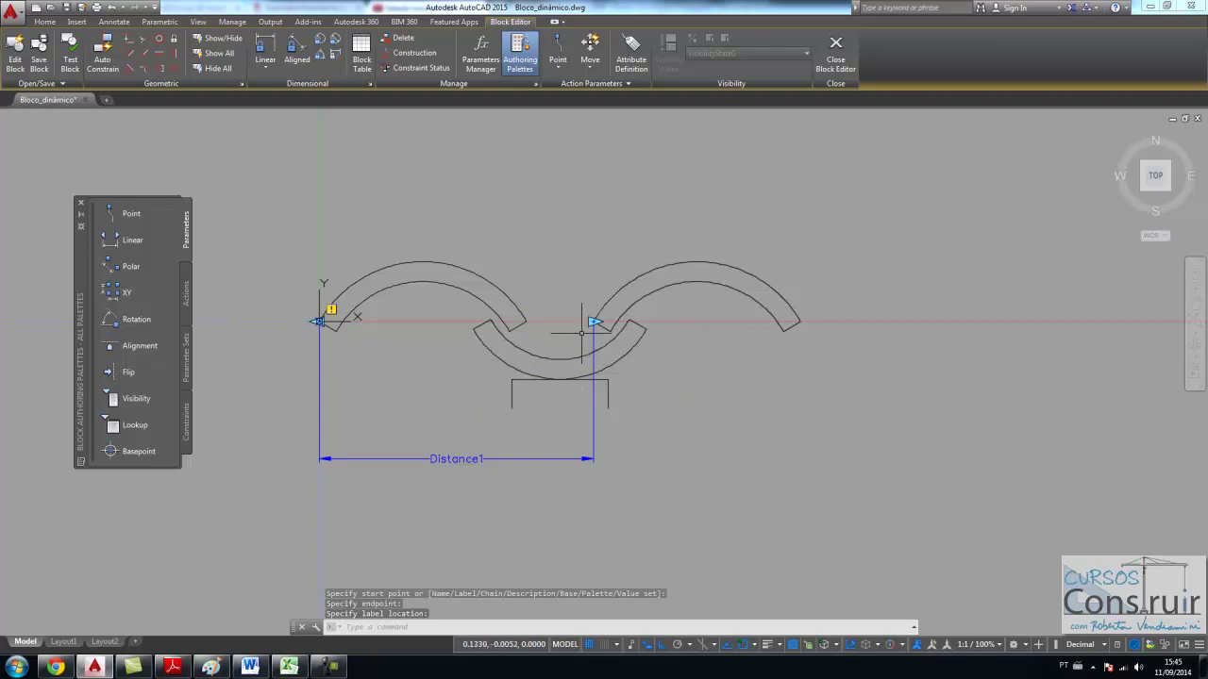
Step: Change Distance1's Number of Grips from 2 to 1 in its Properties
left_click(465, 460)
right_click(464, 460)
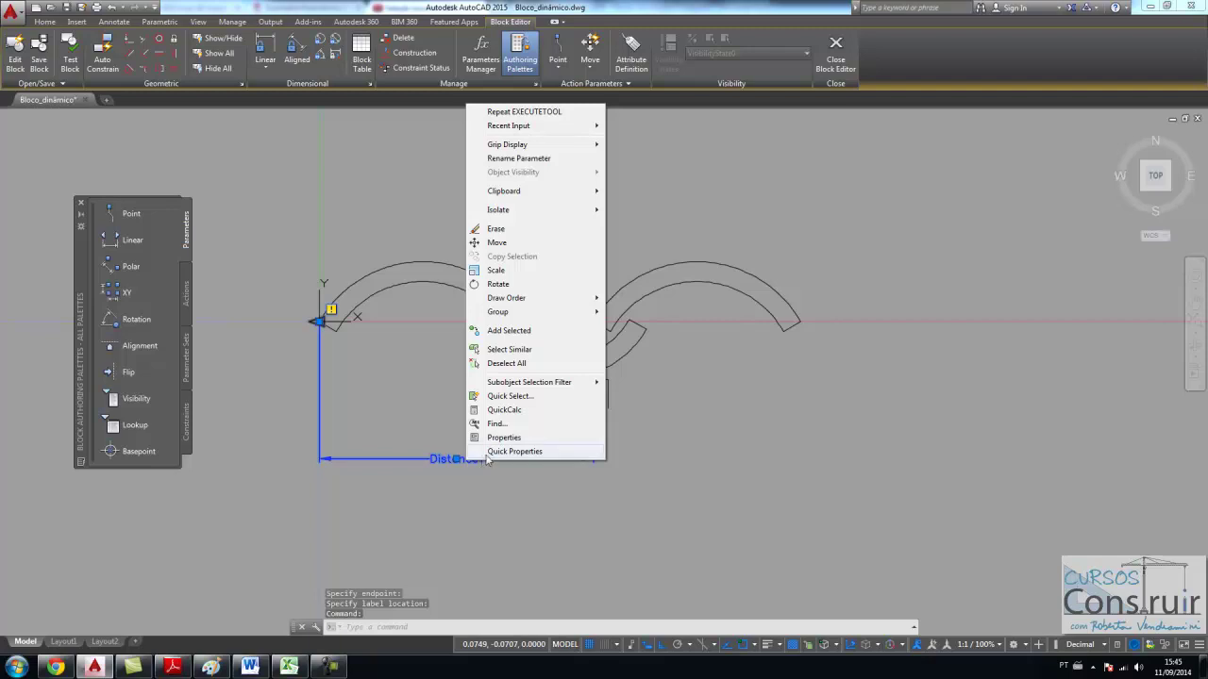
left_click(503, 437)
left_click(1057, 527)
left_click(1053, 526)
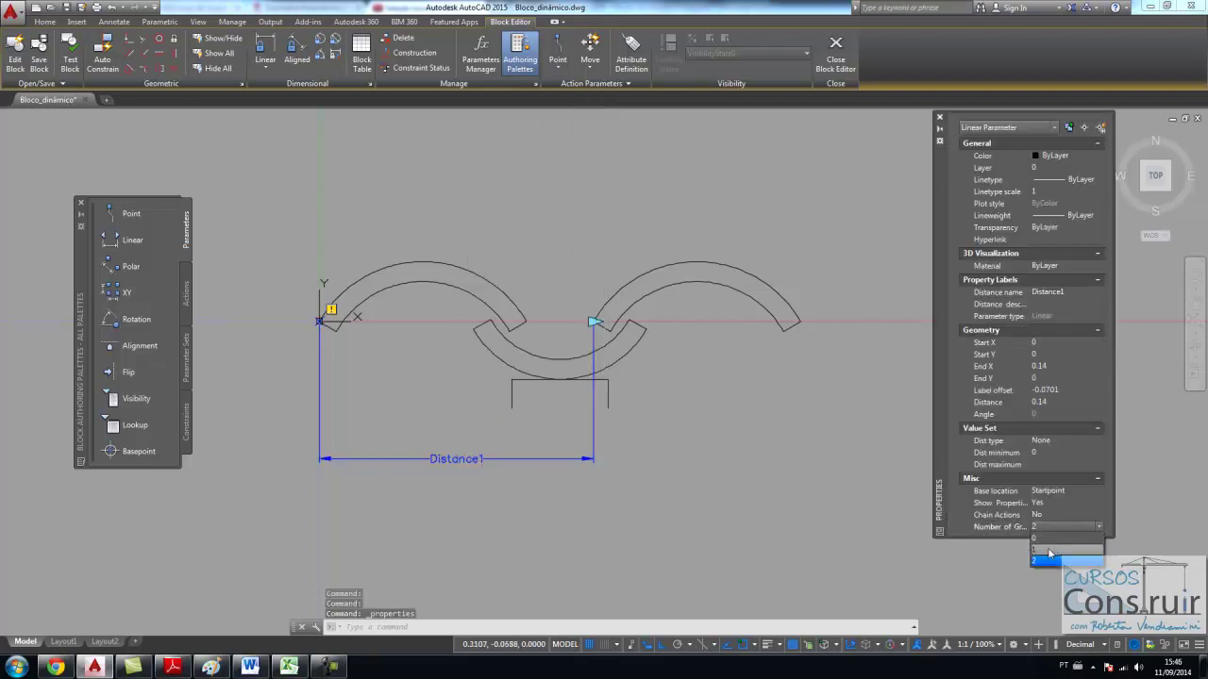
left_click(1049, 551)
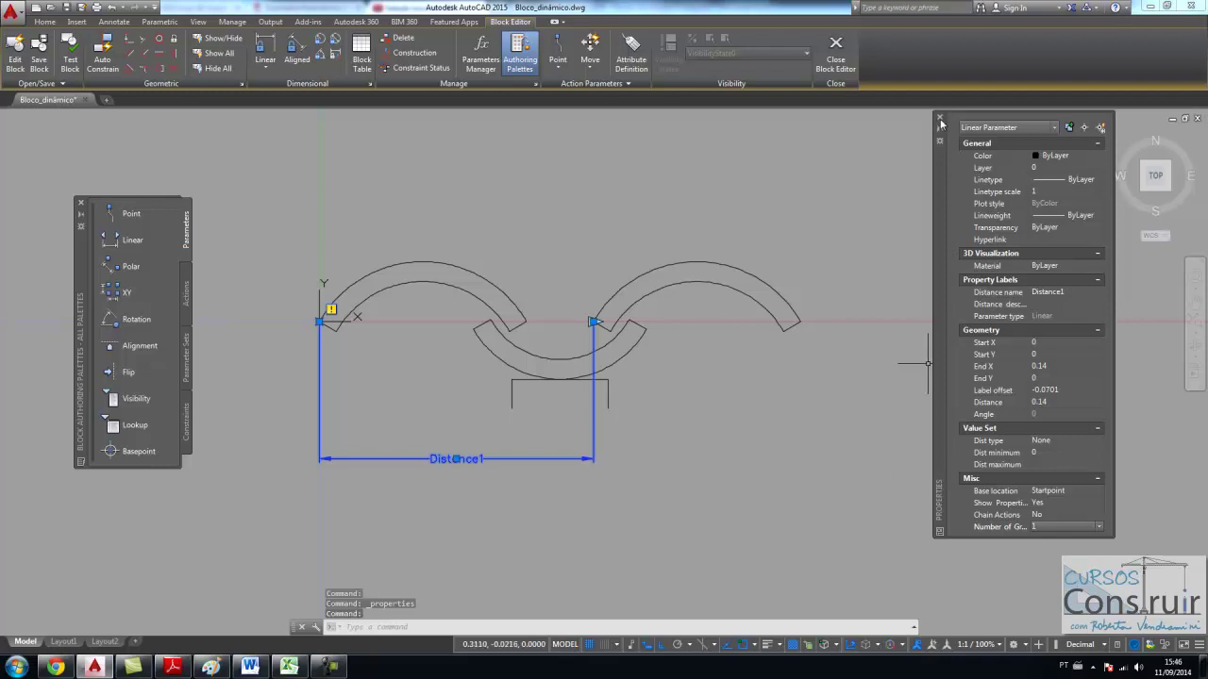
left_click(939, 118)
key("Escape")
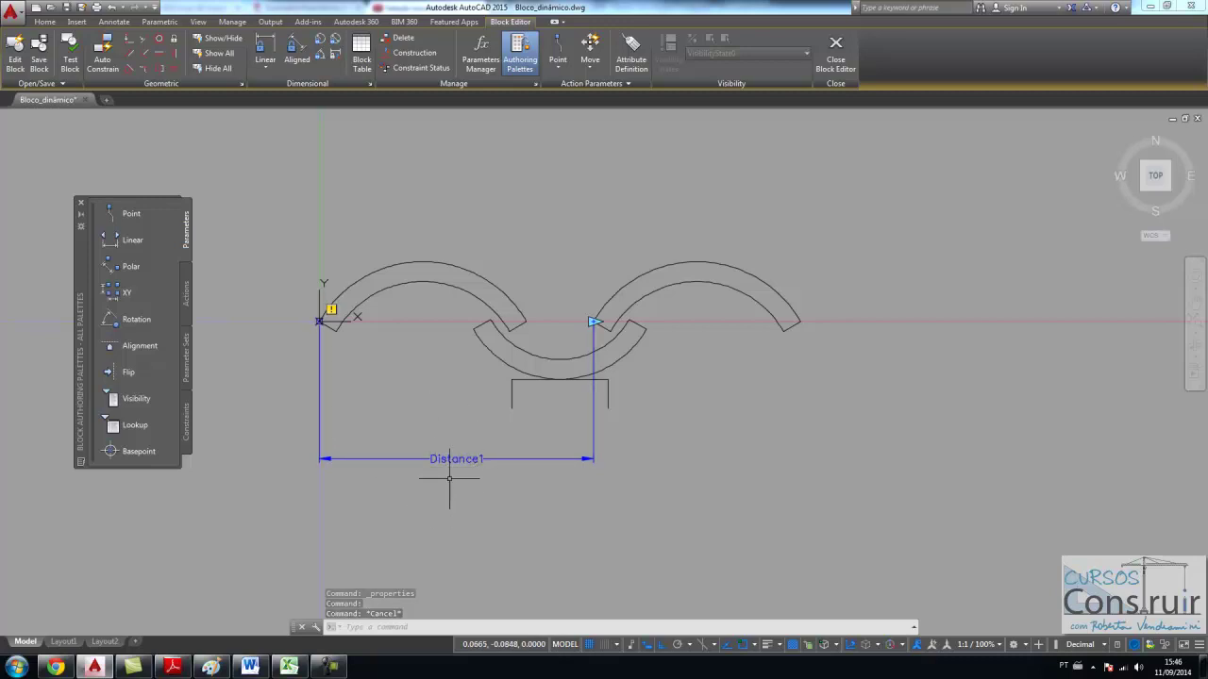
Step: Attach an Array action to Distance1 for the left arc, middle arc and bracket at .14, then delete the right arc
left_click(187, 300)
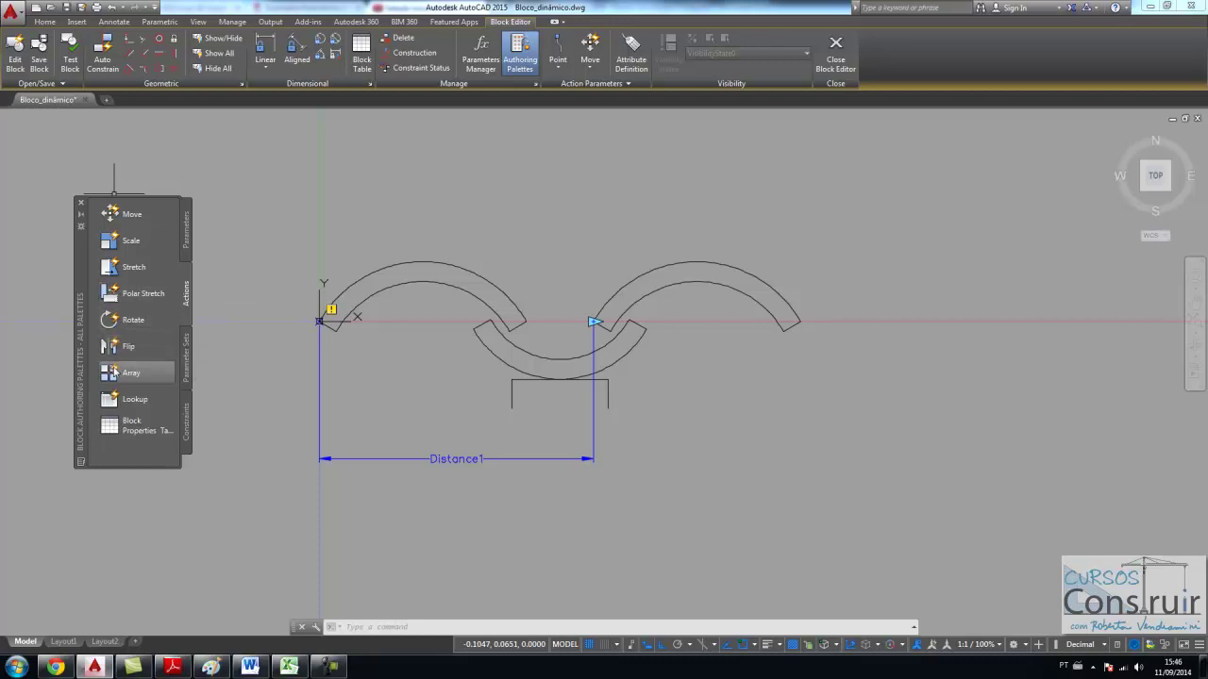
left_click(111, 373)
left_click(425, 459)
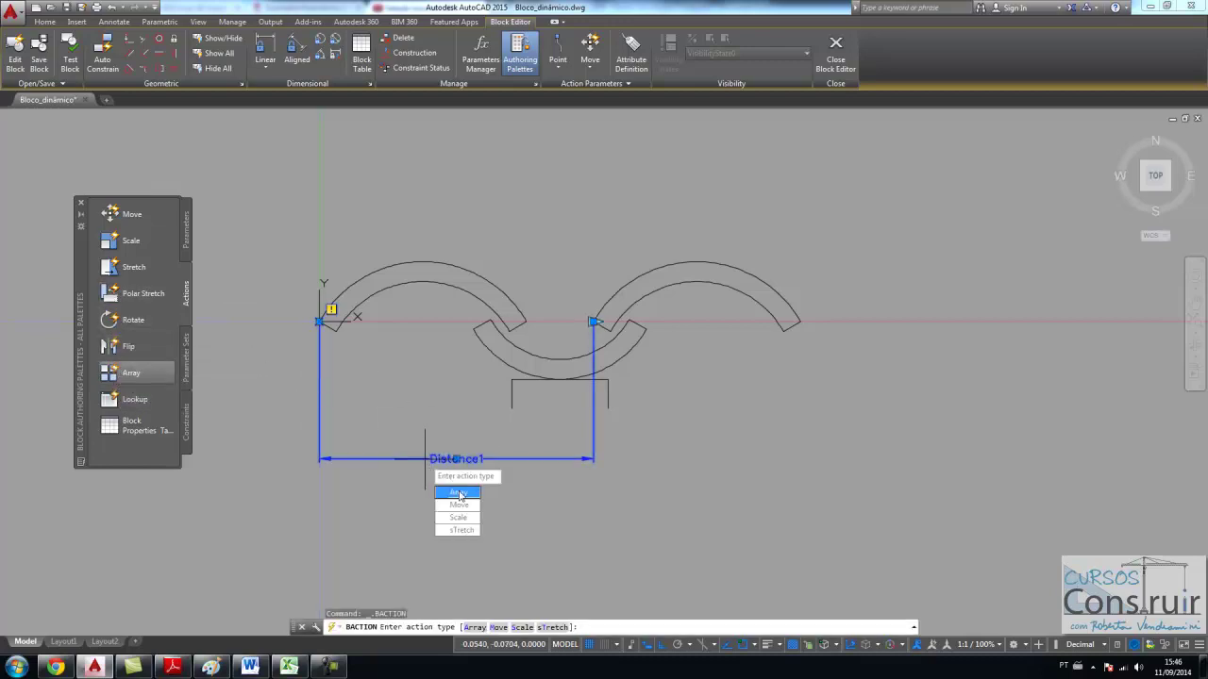
left_click(459, 493)
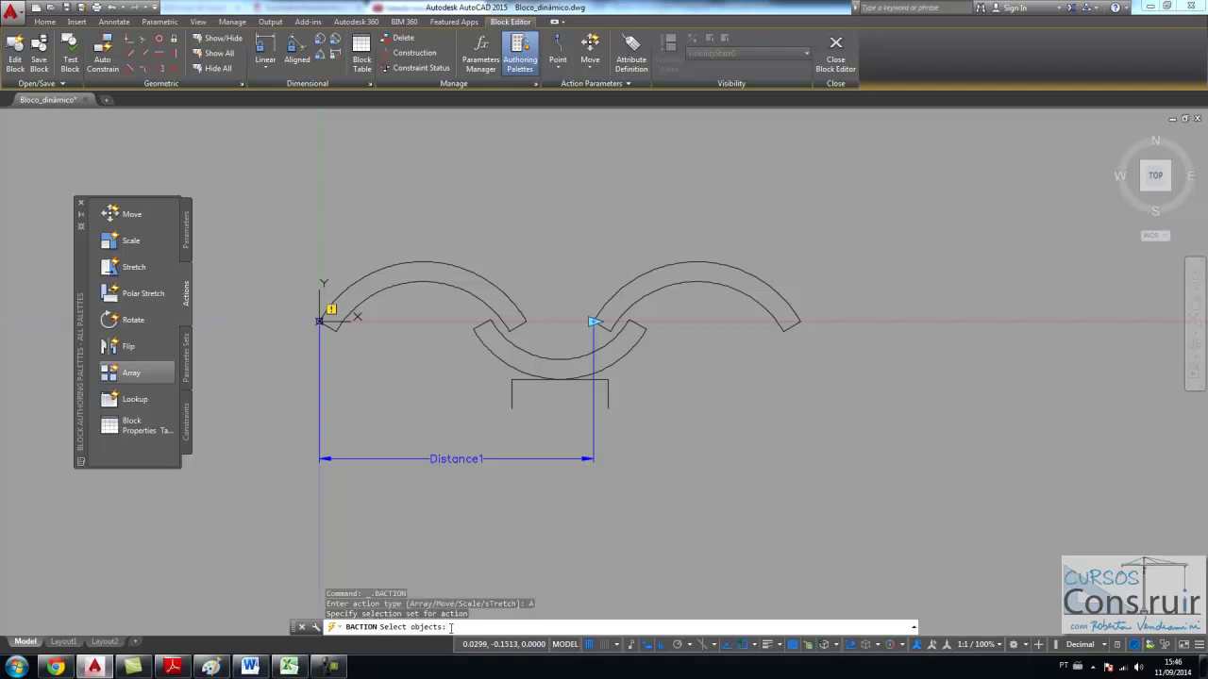
left_click(402, 284)
left_click(496, 356)
left_click(517, 379)
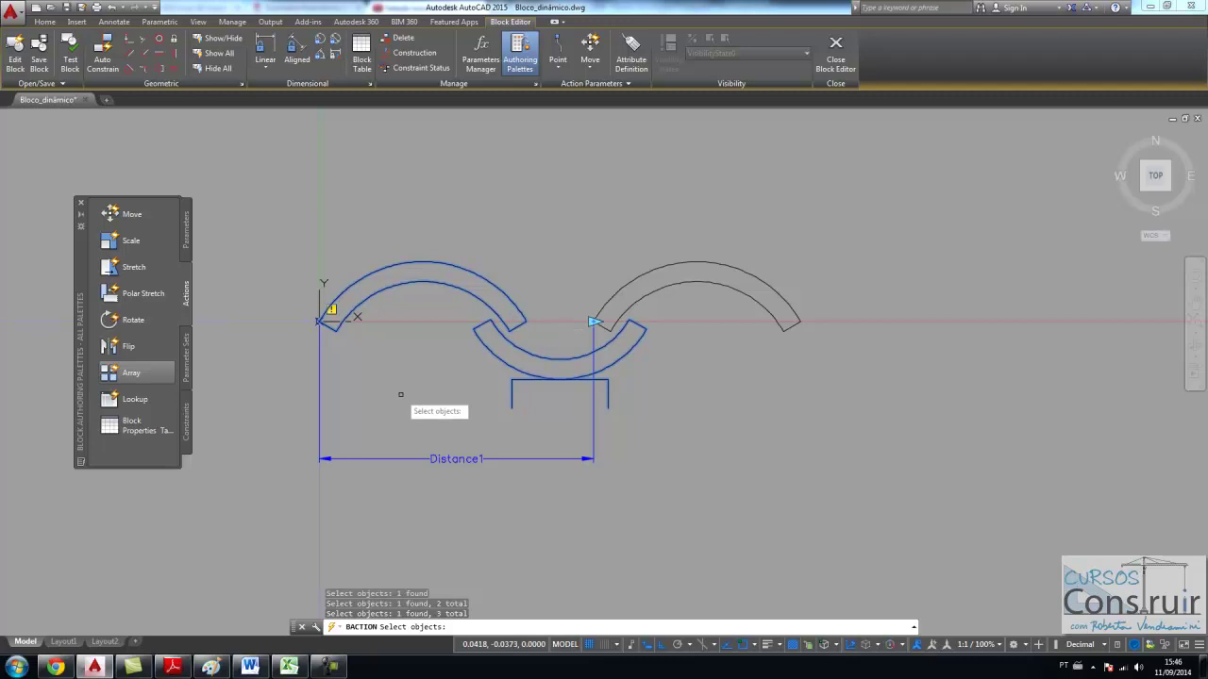
key("Return")
type("14")
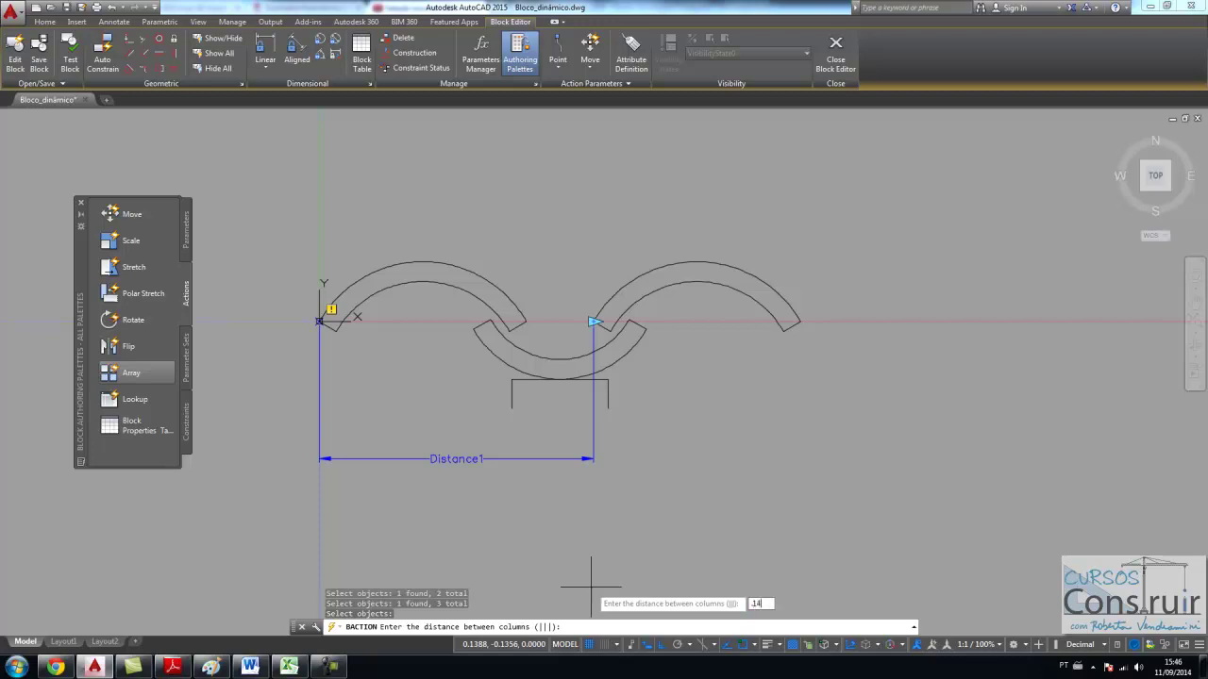
key("Return")
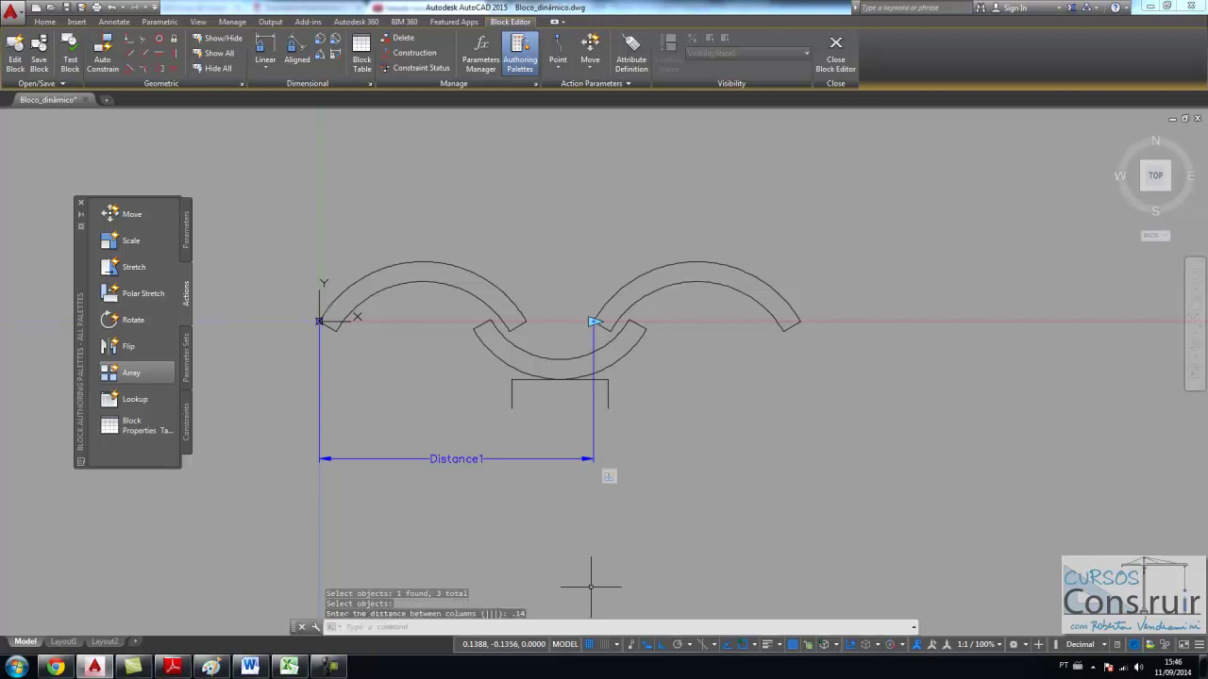
left_click(655, 293)
key("Delete")
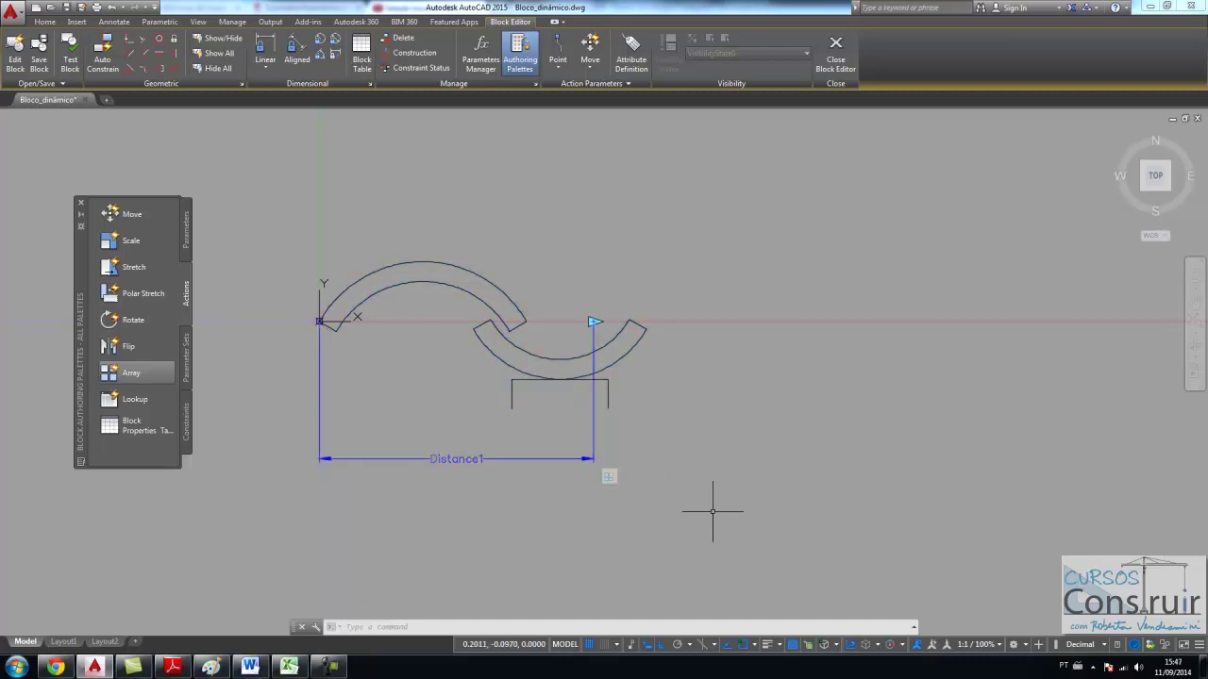
Step: Test the block by stretching it out to seven repeated hangers, then close the test window
left_click(70, 59)
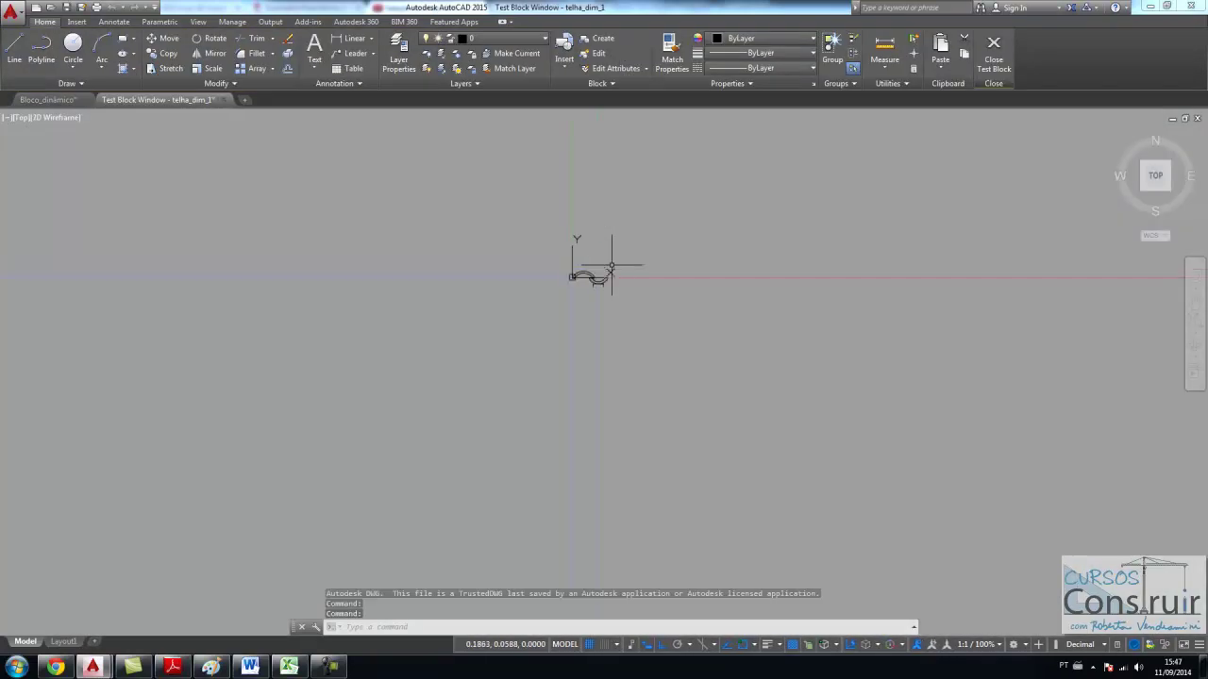
left_click(580, 309)
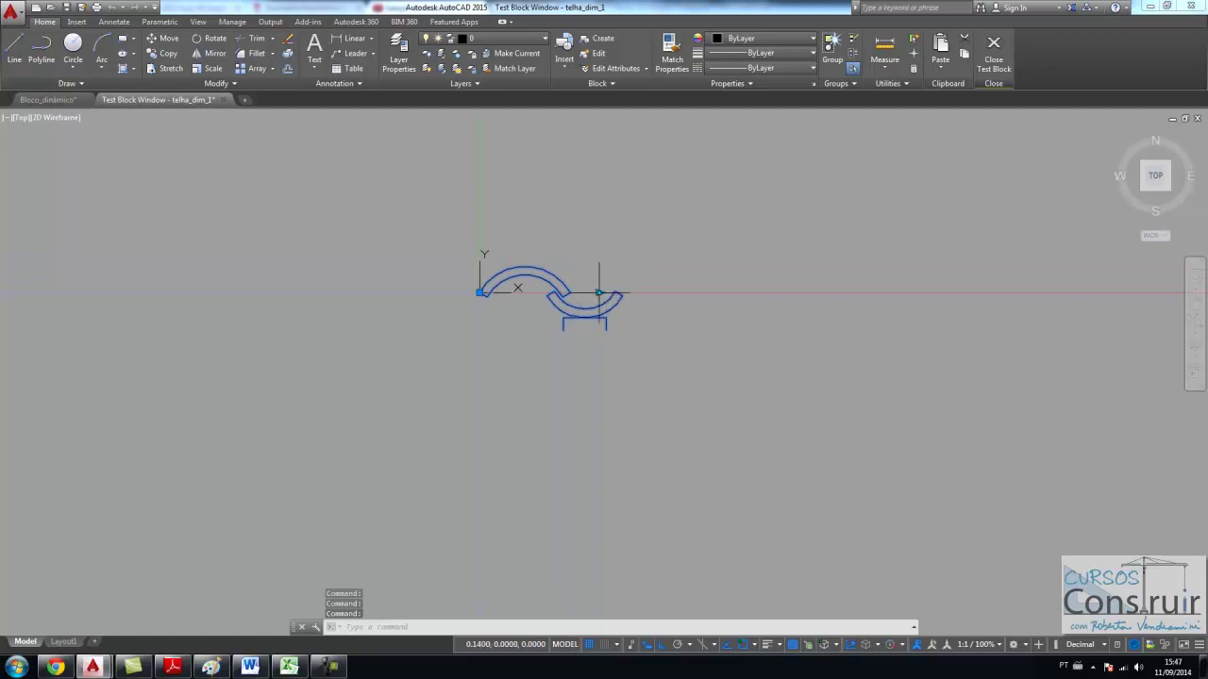
left_click(598, 293)
left_click(1015, 290)
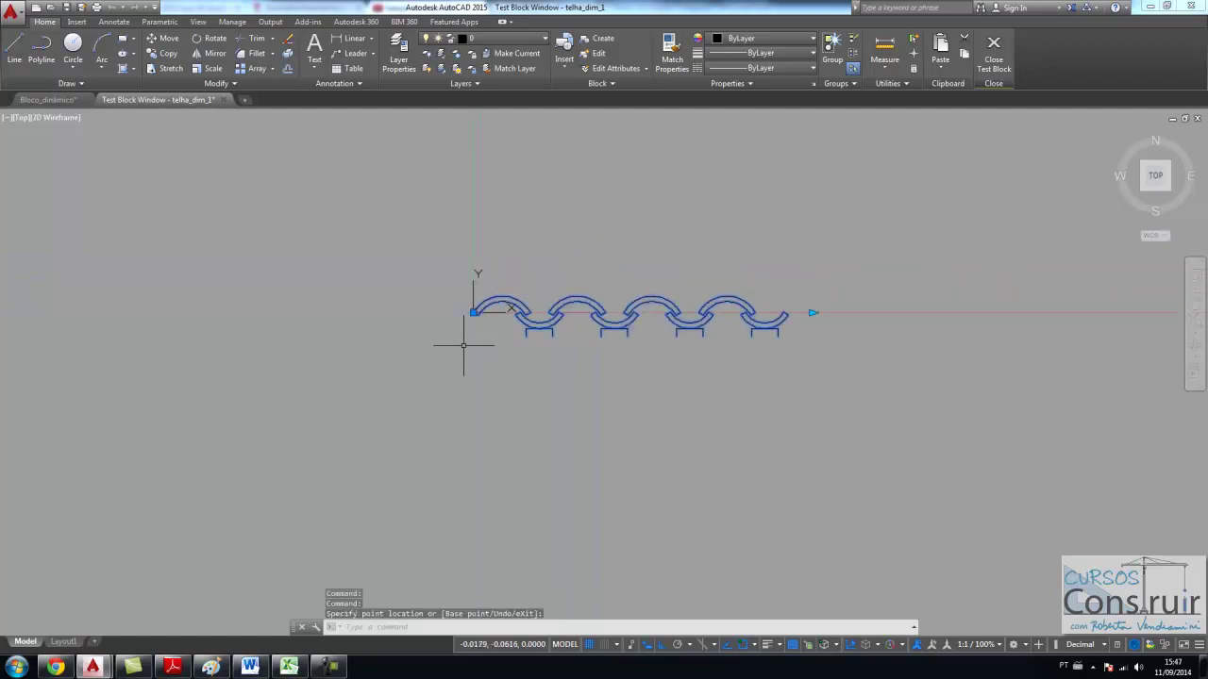
left_click(1027, 309)
key("Escape")
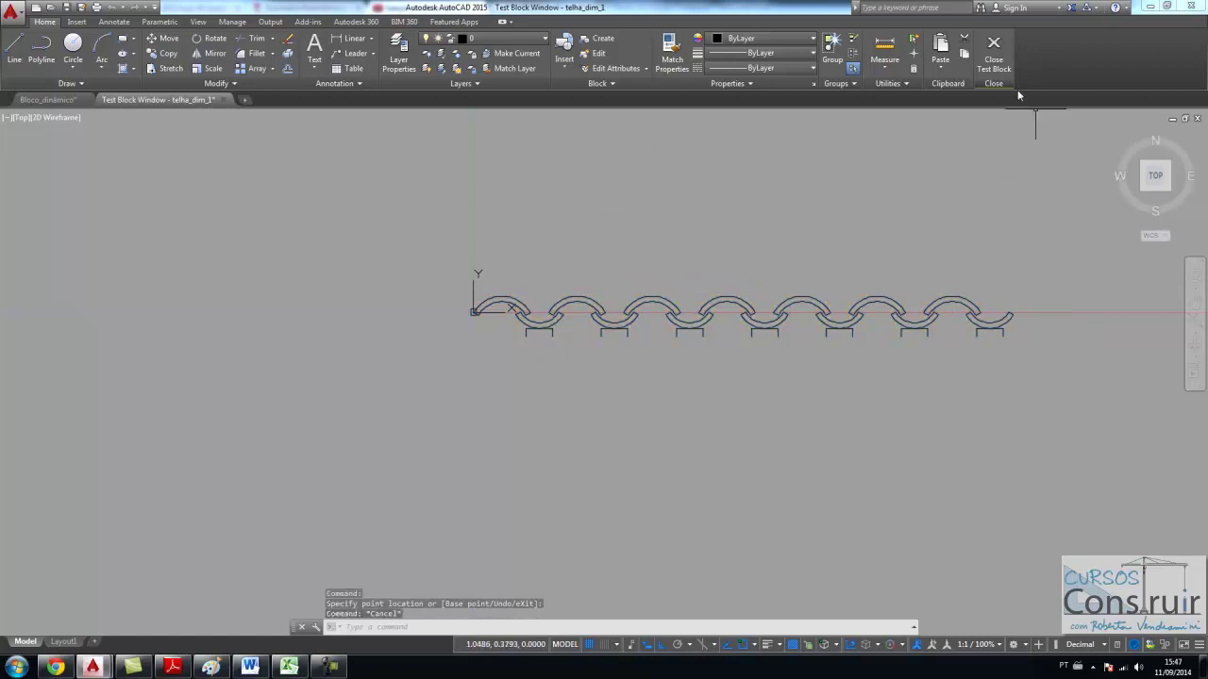
left_click(993, 52)
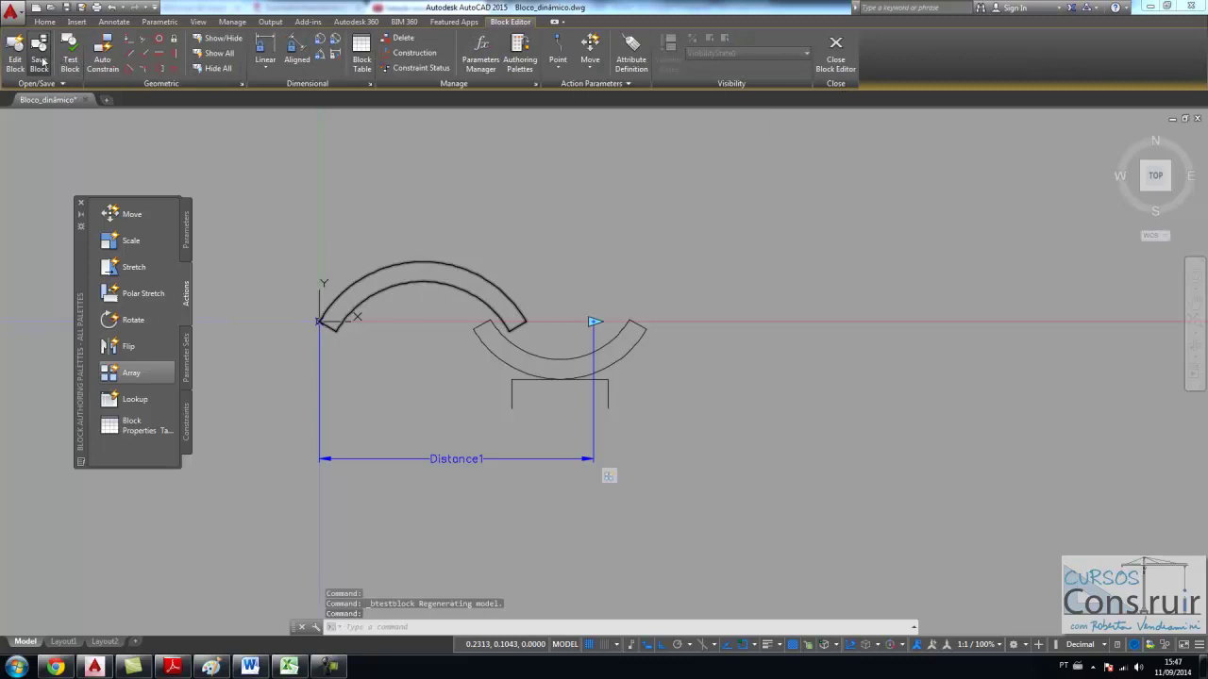
Step: Close the block editor and grab the hanger block's distance grip in the drawing
left_click(835, 52)
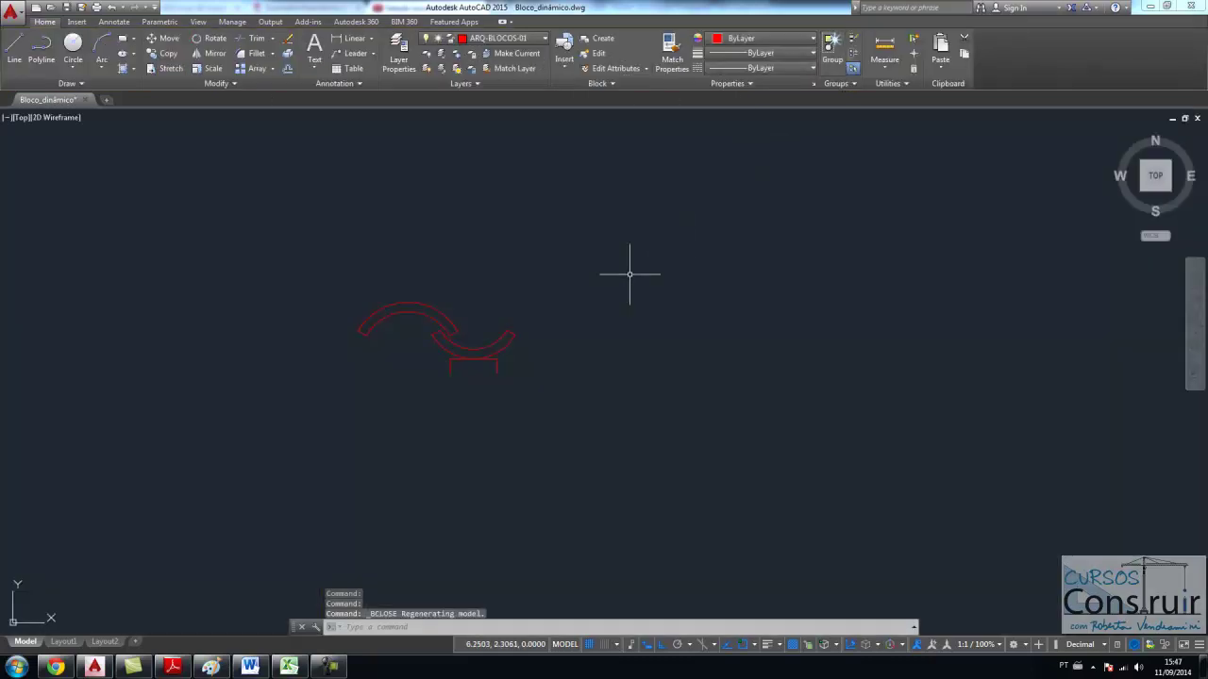
left_click(491, 344)
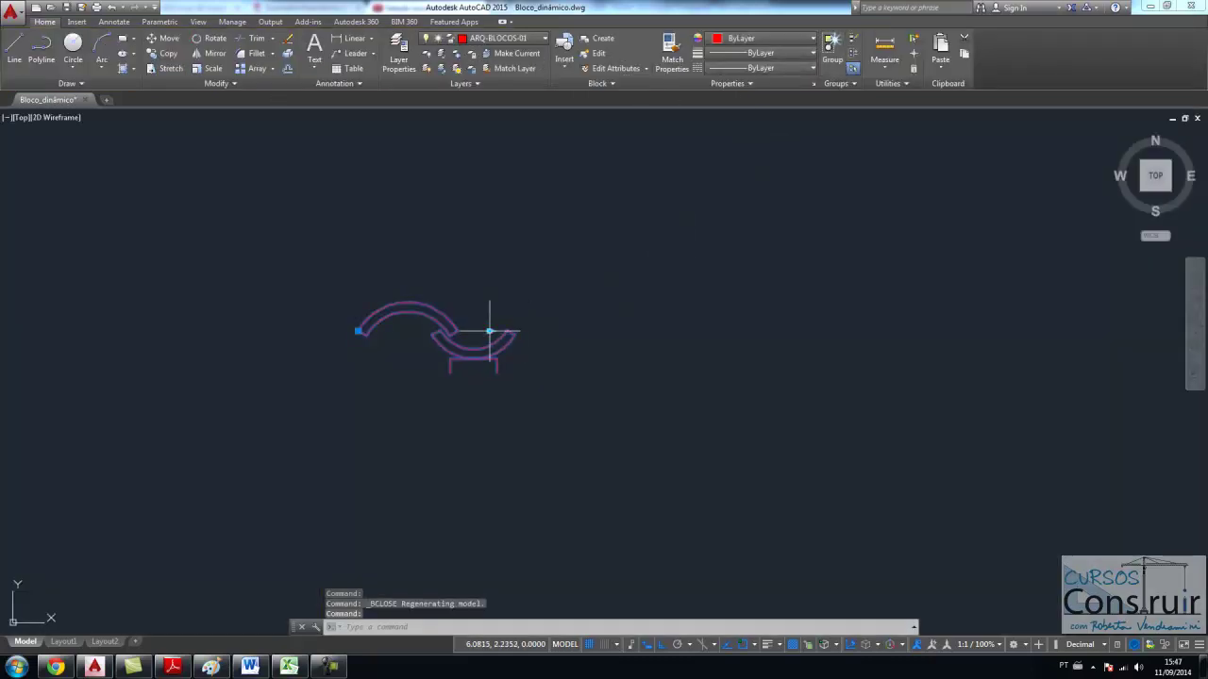
left_click(490, 330)
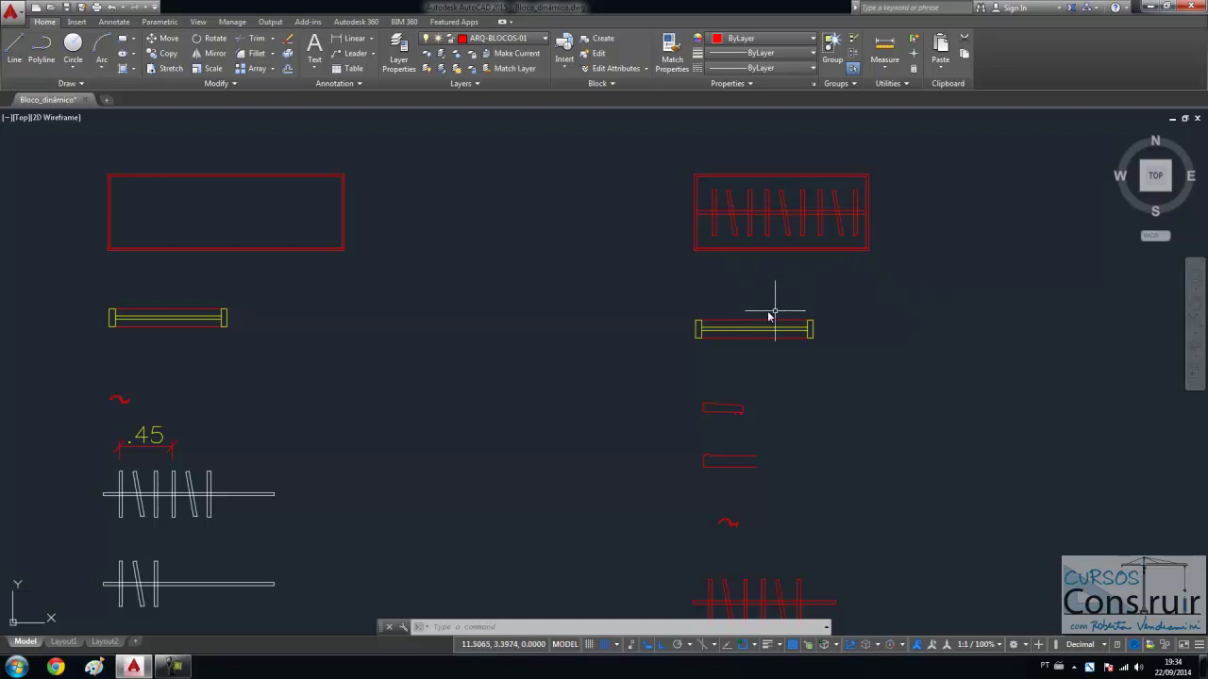
Step: Widen the upper-right wardrobe rectangle by dragging its corner grip to the right
left_click(864, 253)
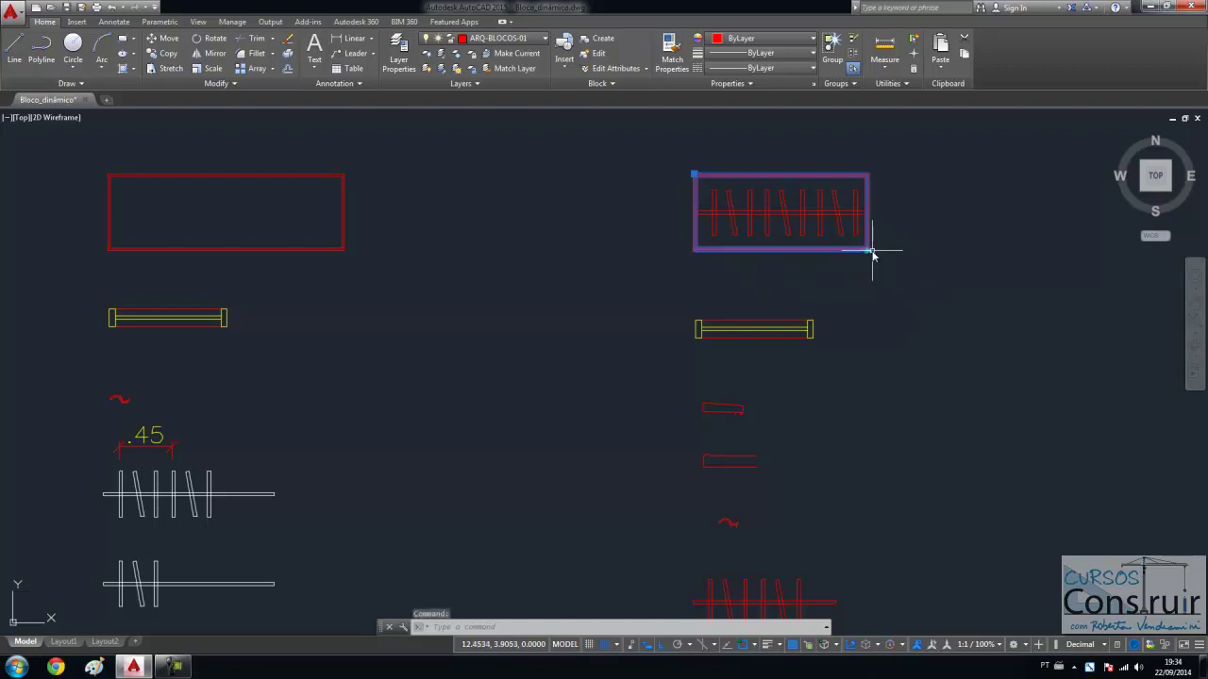
left_click(869, 251)
left_click(1061, 251)
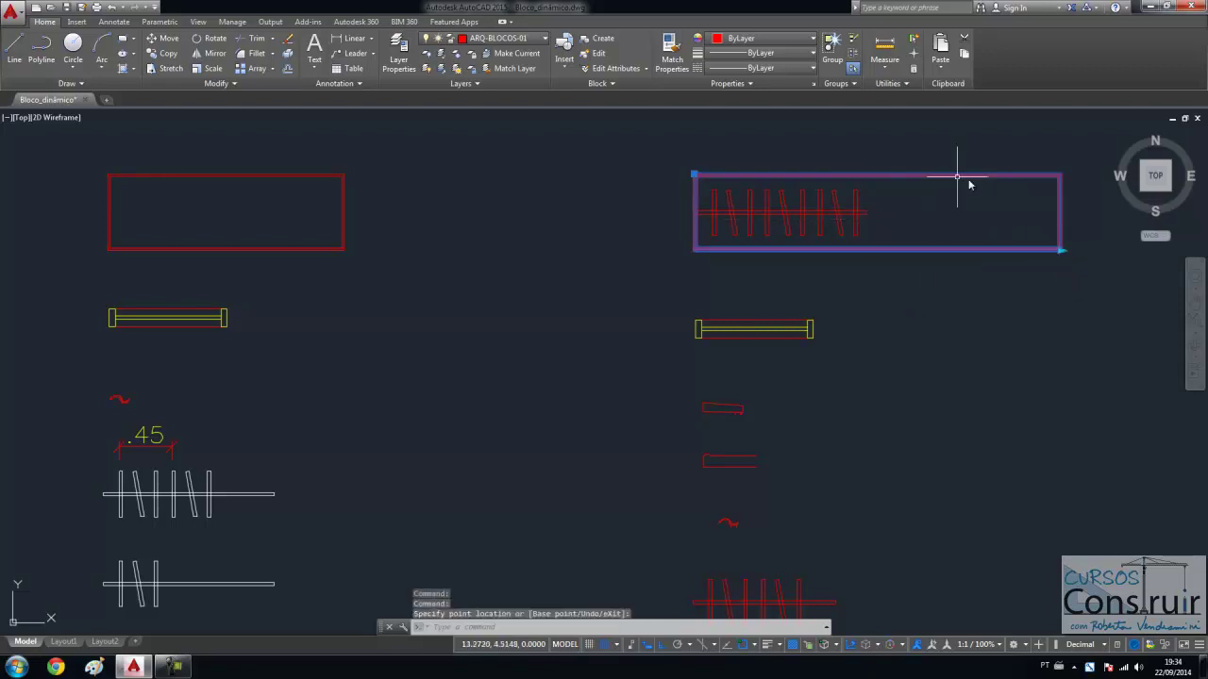
key("Escape")
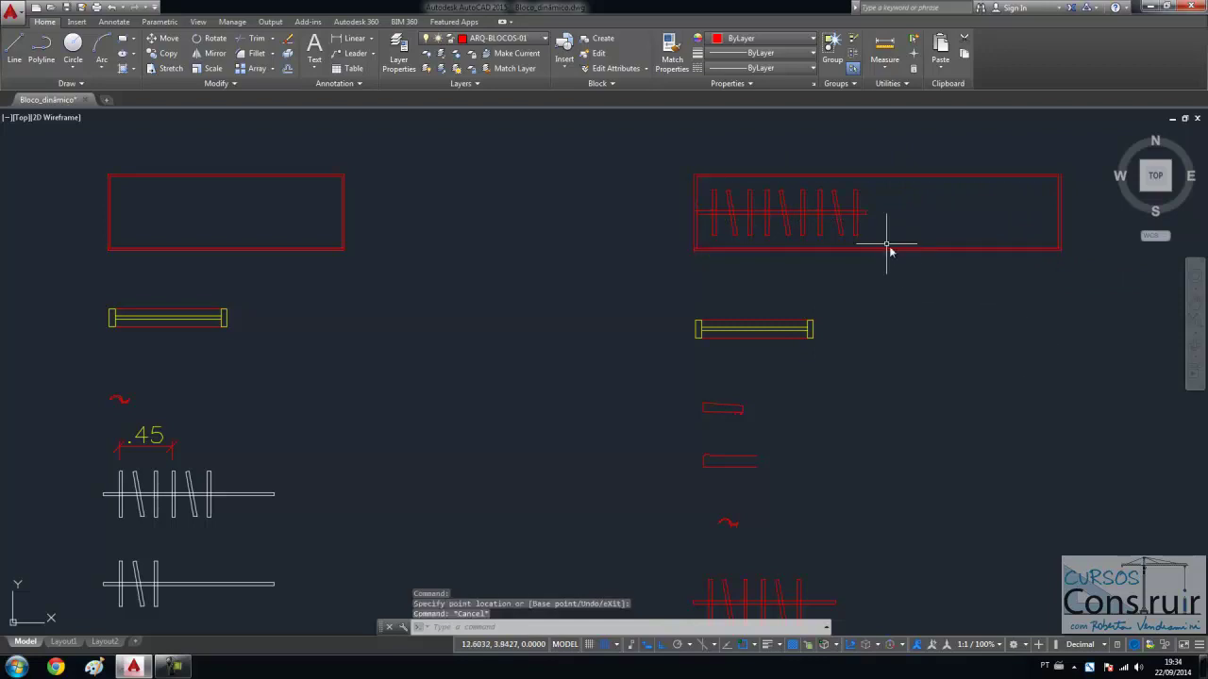
Step: Extend the hanger row so it repeats across the wardrobe's full width
left_click(864, 219)
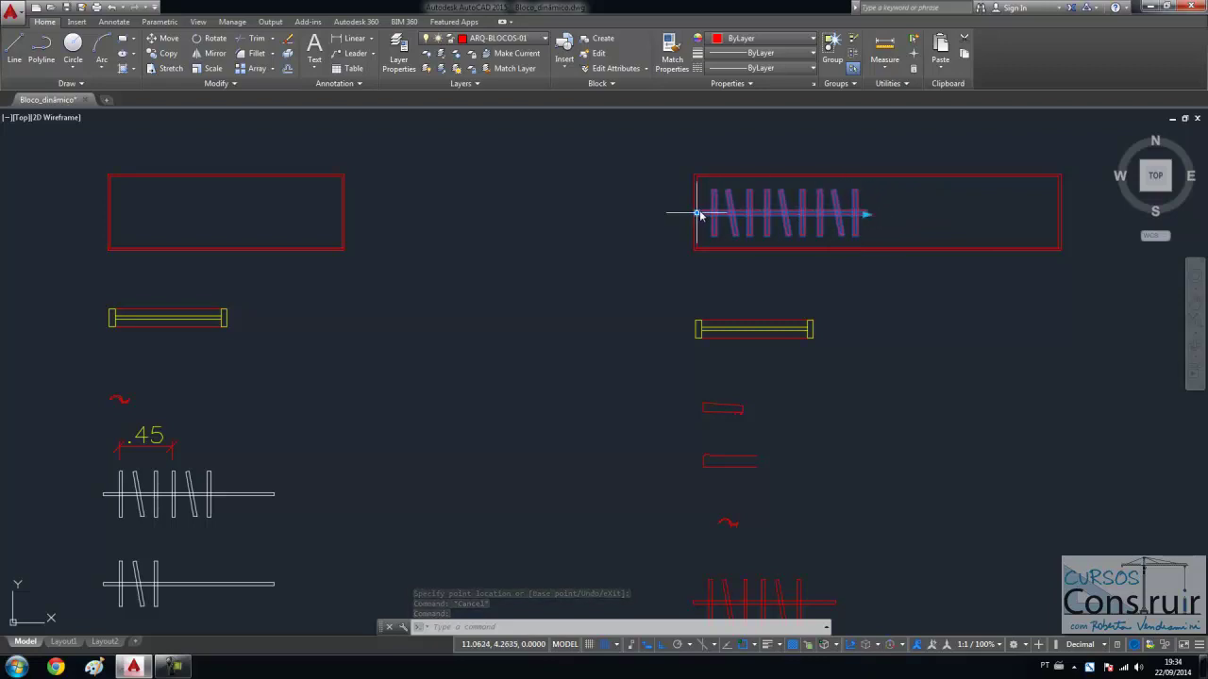
left_click(865, 216)
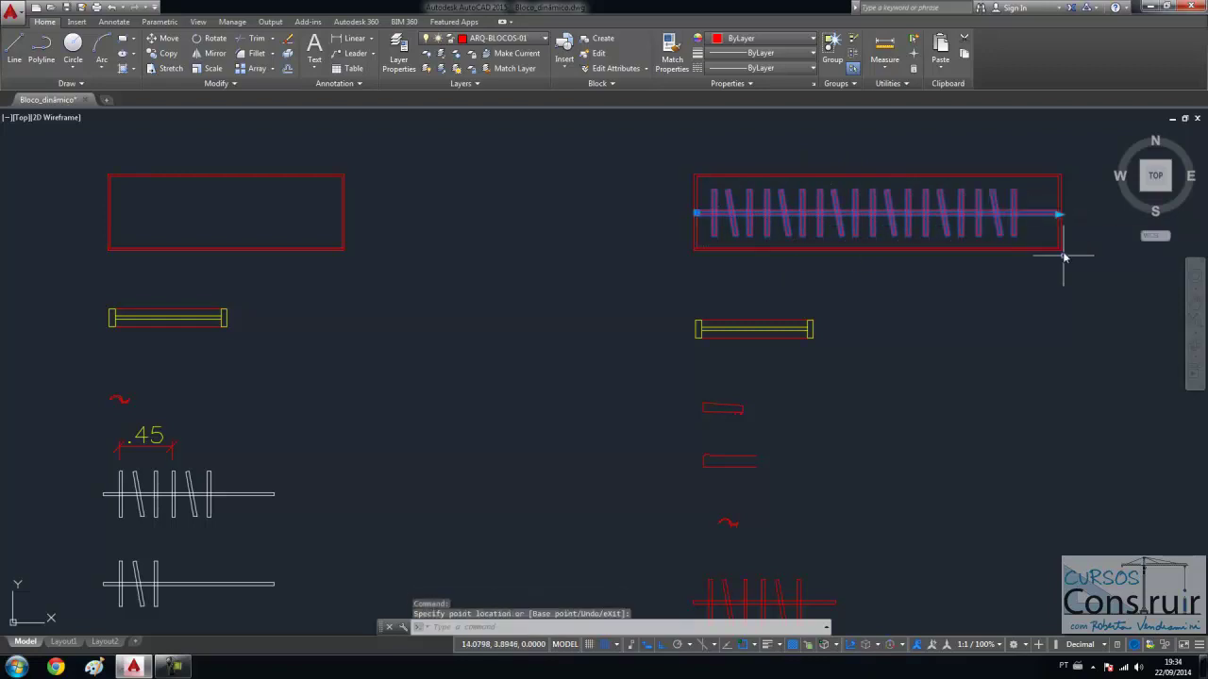
key("Escape")
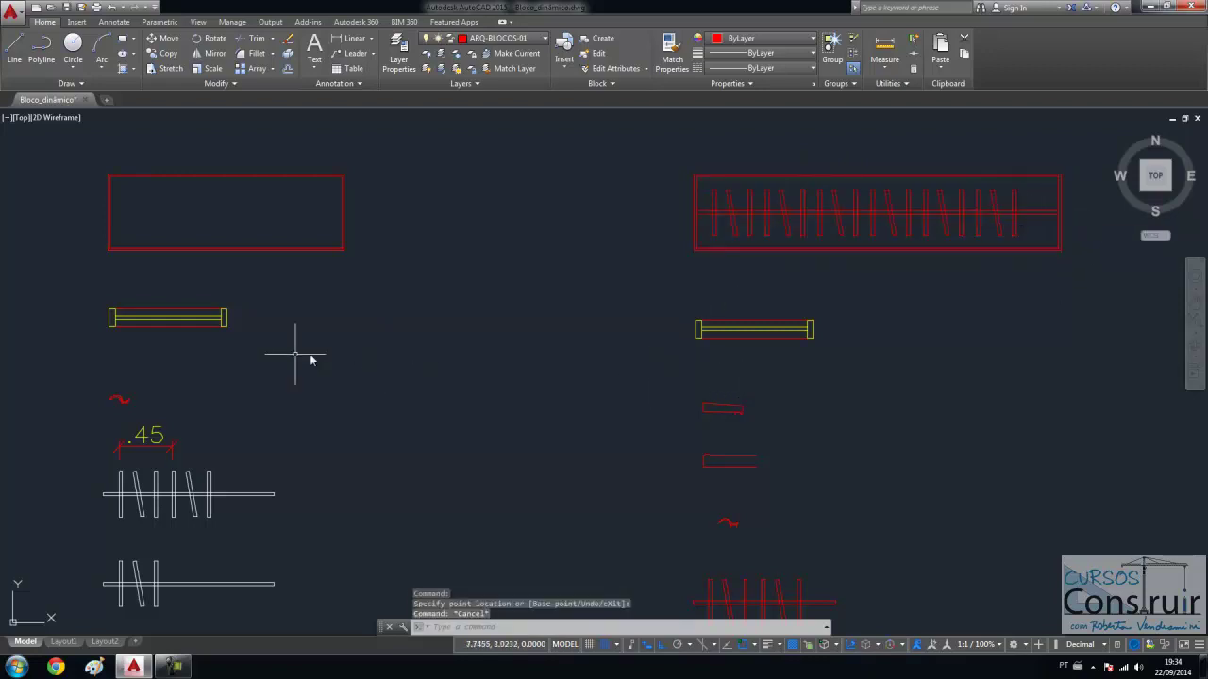
scroll(444, 331, "down", 2)
scroll(283, 486, "up", 4)
scroll(283, 500, "up", 2)
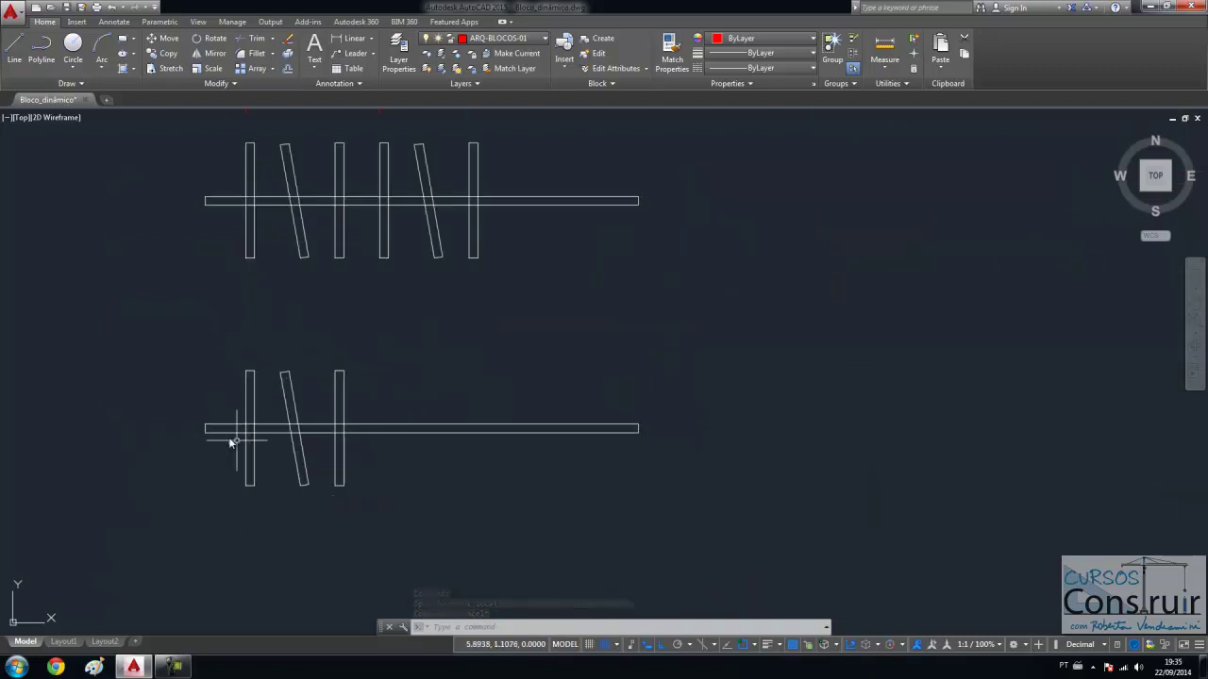
scroll(377, 438, "down", 2)
scroll(383, 445, "down", 2)
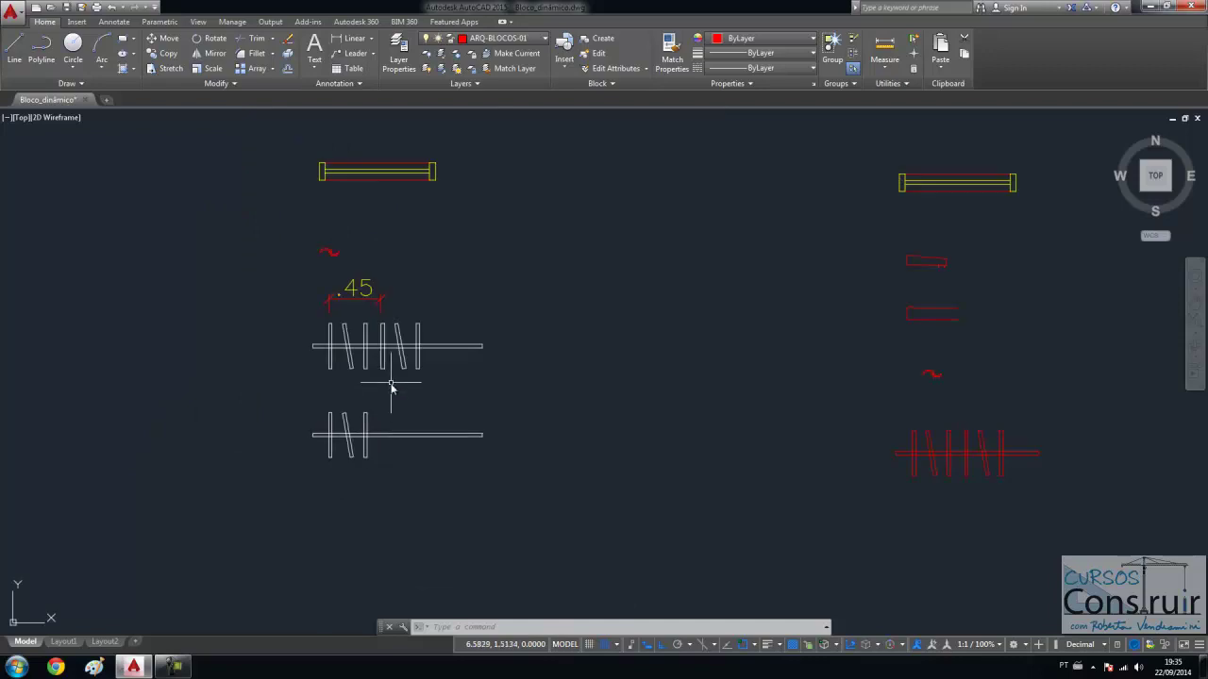
scroll(392, 387, "up", 2)
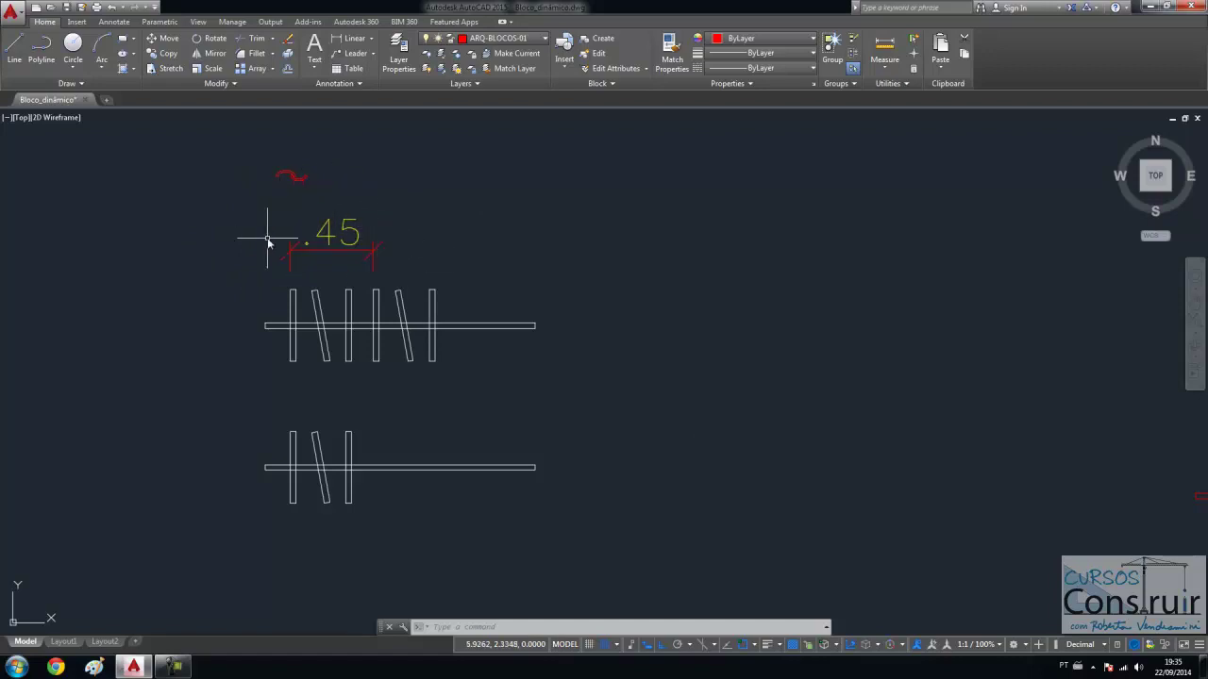
scroll(335, 228, "up", 4)
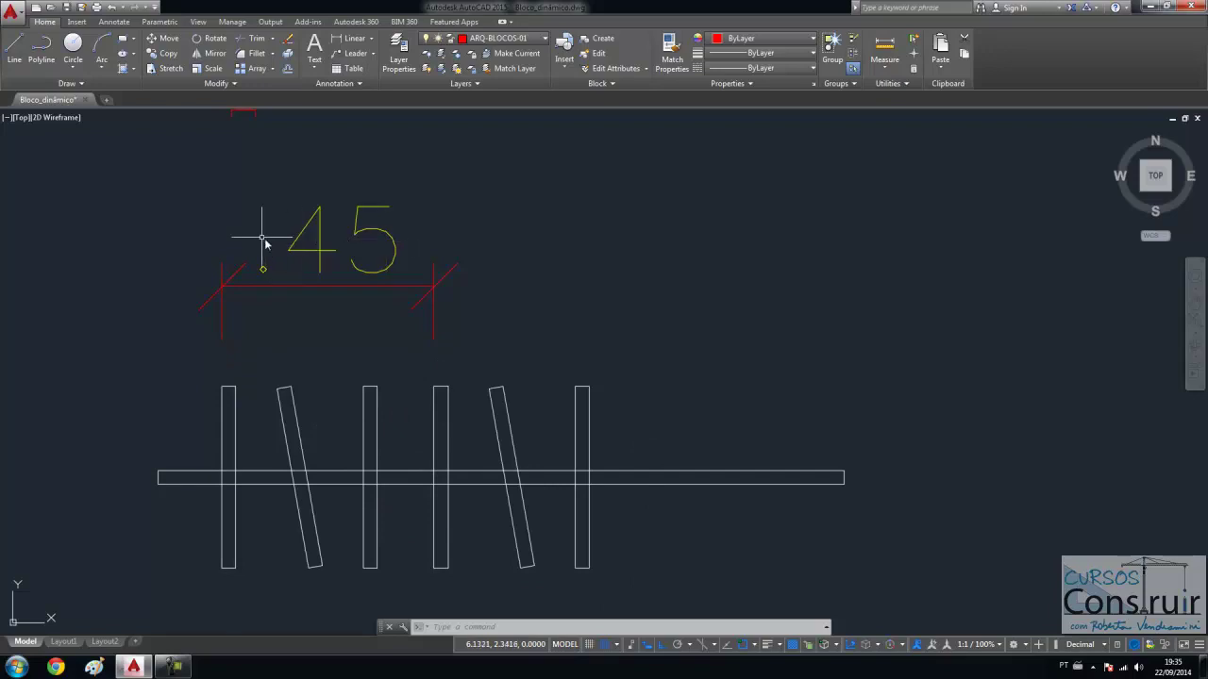
scroll(394, 237, "down", 1)
scroll(394, 237, "up", 1)
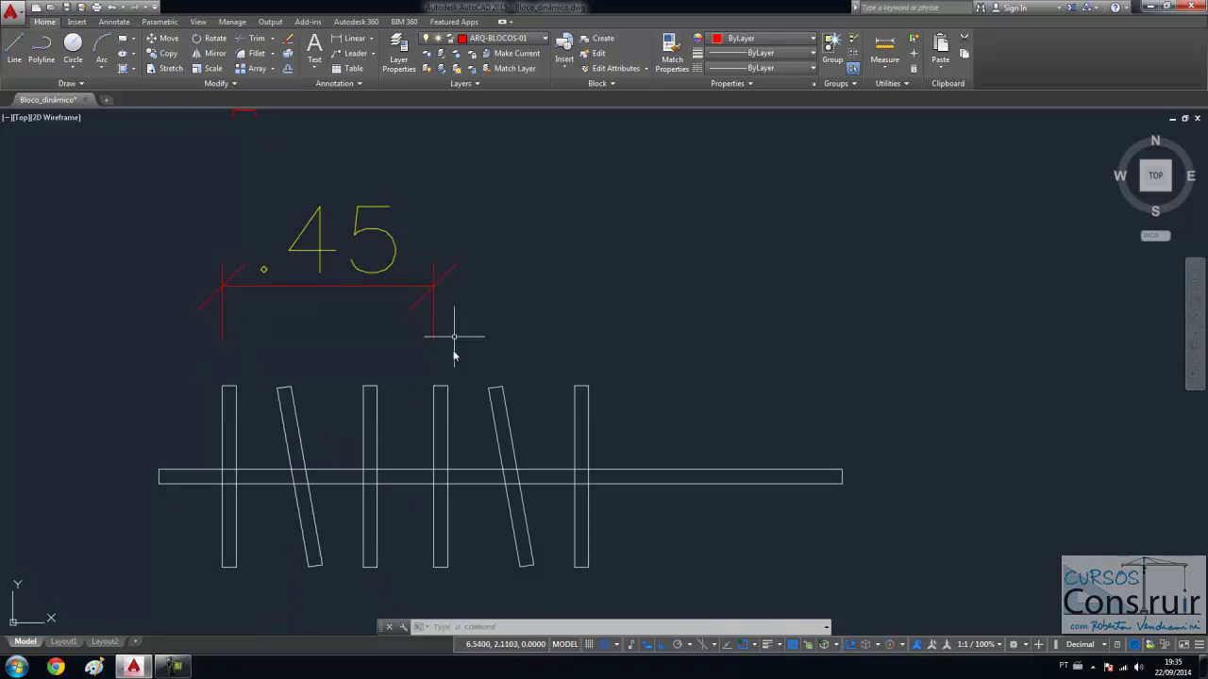
scroll(303, 269, "down", 2)
scroll(320, 273, "down", 2)
scroll(320, 446, "up", 2)
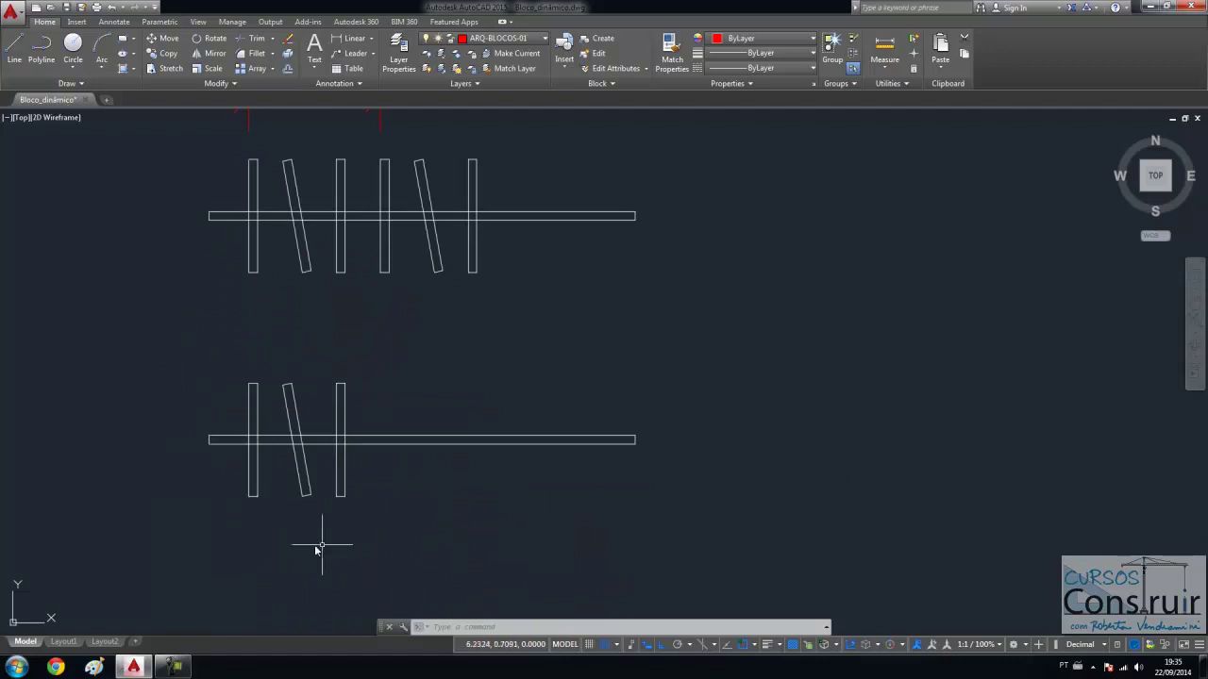
scroll(362, 359, "down", 2)
type("b")
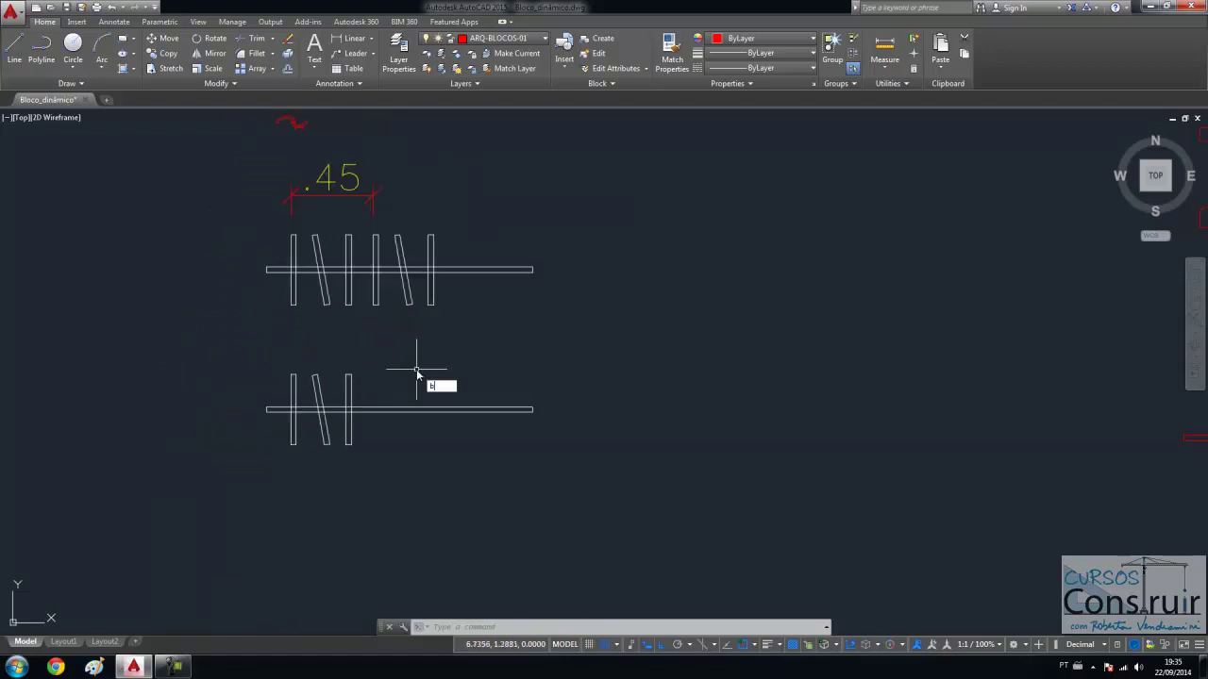
Step: Define block Cabideiro_din from the four lower hanger objects, with its base point at the bar's left end
key("Return")
type("Cabideiro_din")
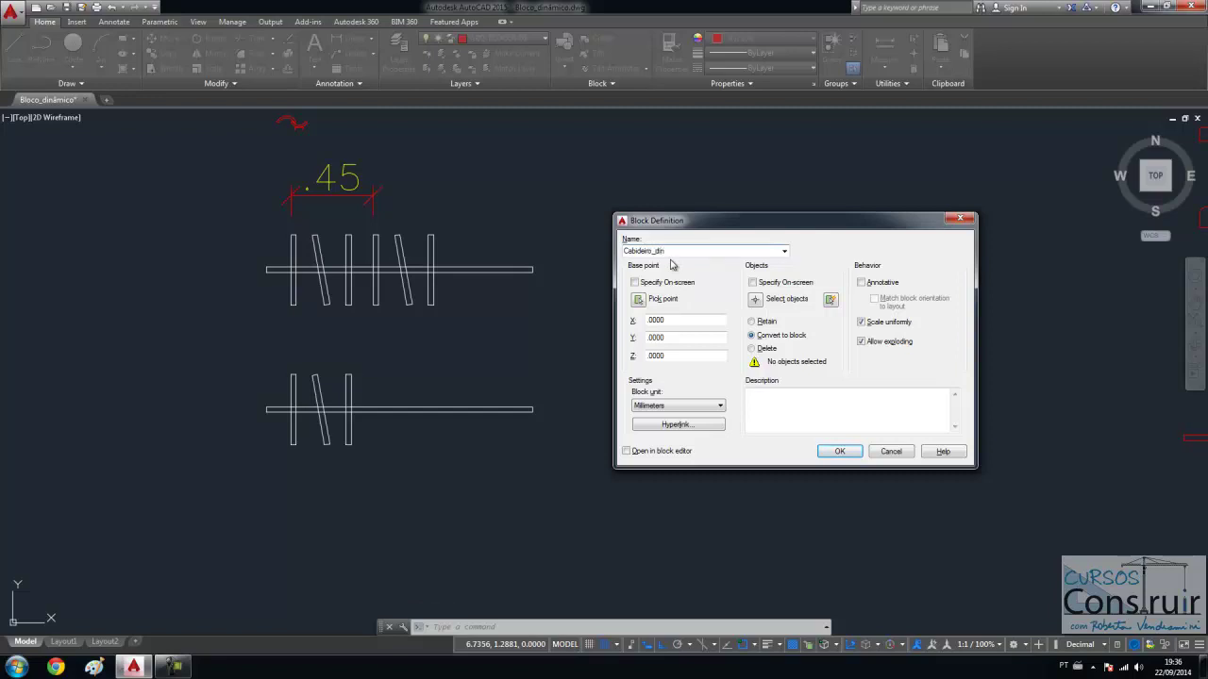
left_click(638, 300)
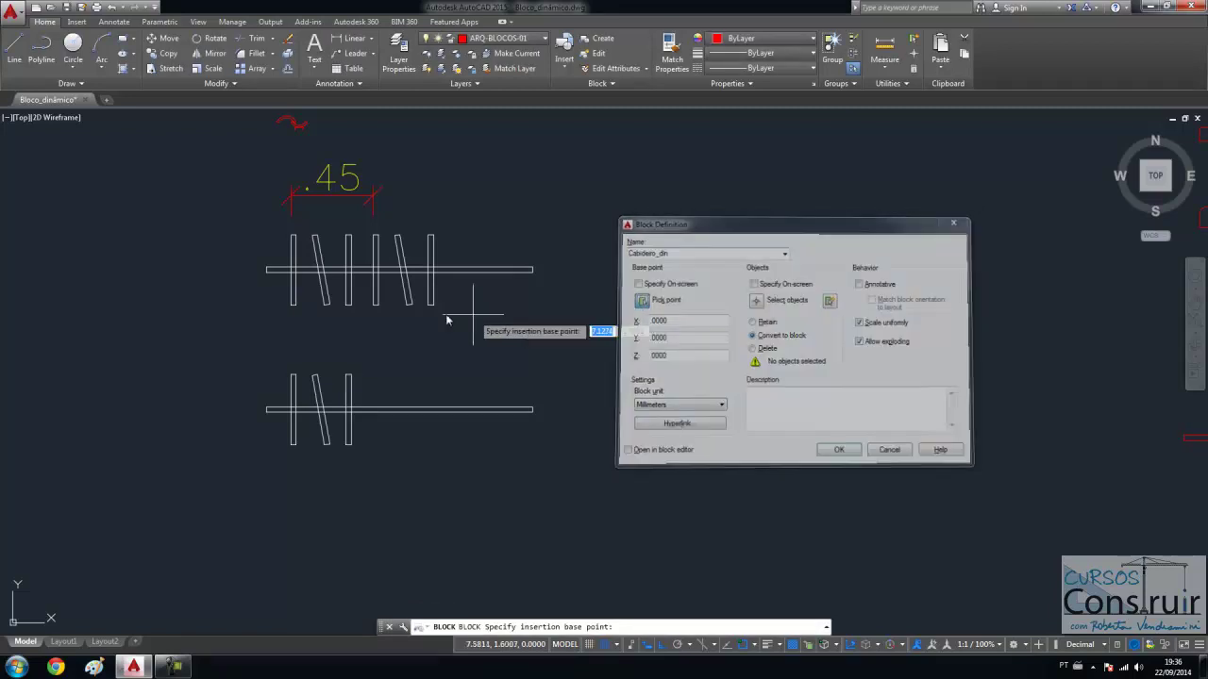
scroll(258, 426, "up", 5)
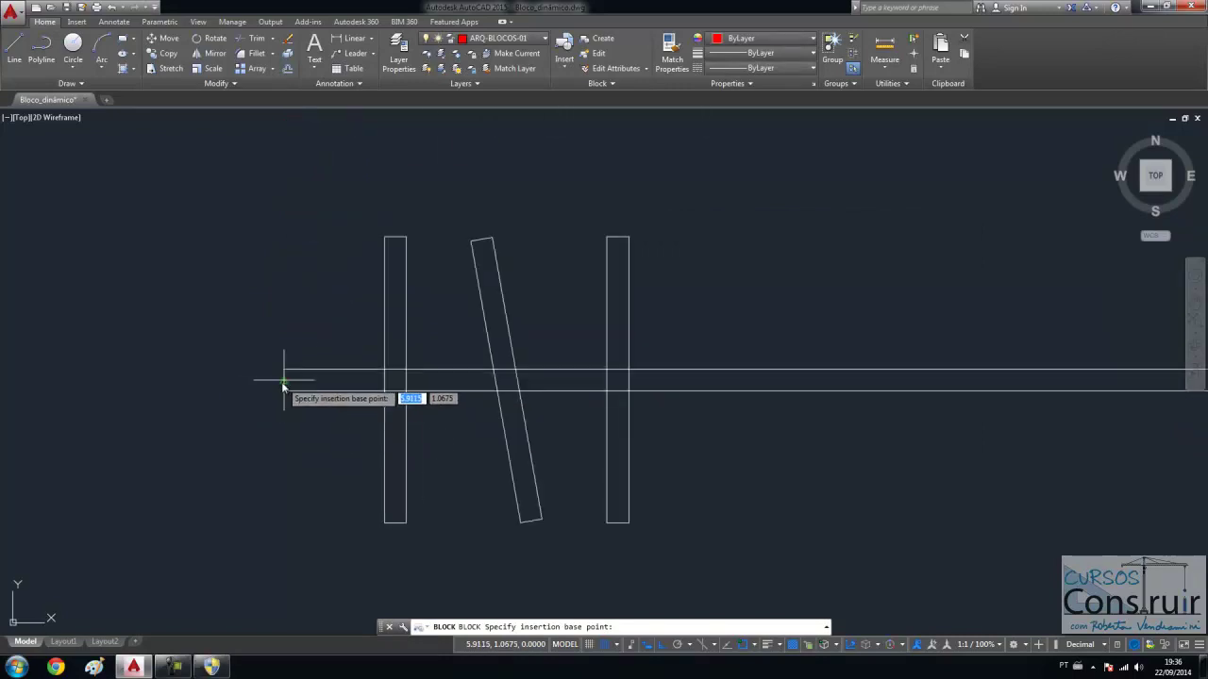
left_click(284, 383)
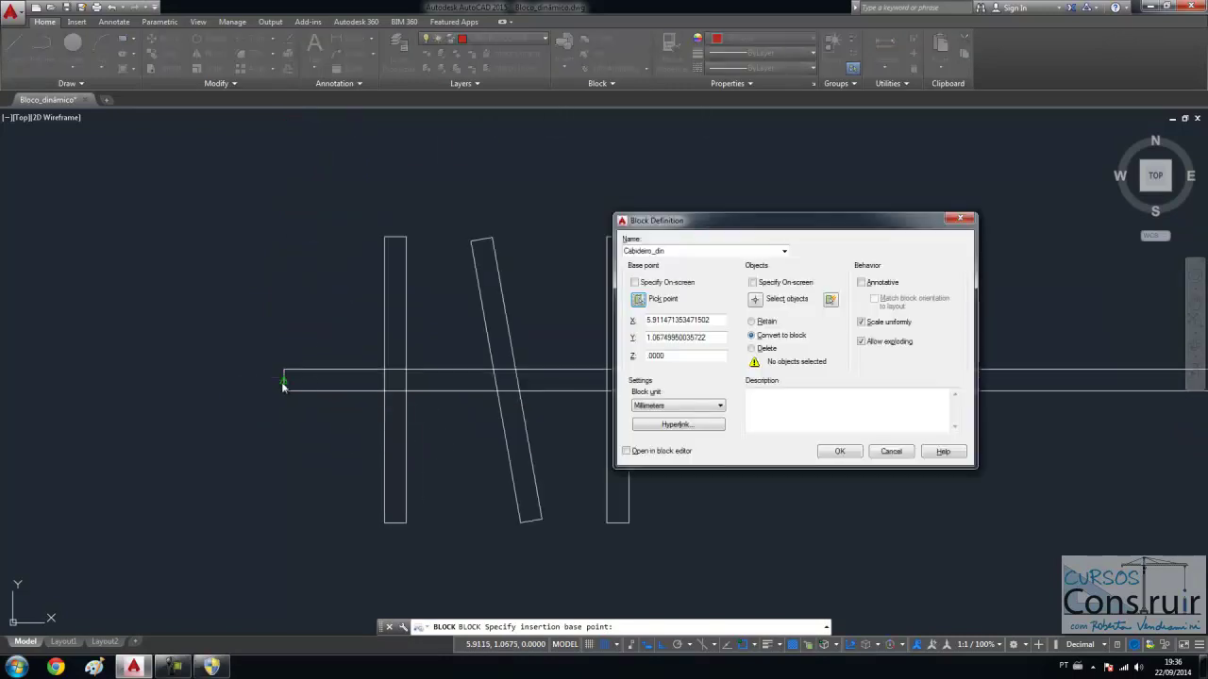
left_click(766, 299)
scroll(351, 375, "down", 3)
left_click(283, 281)
left_click(769, 491)
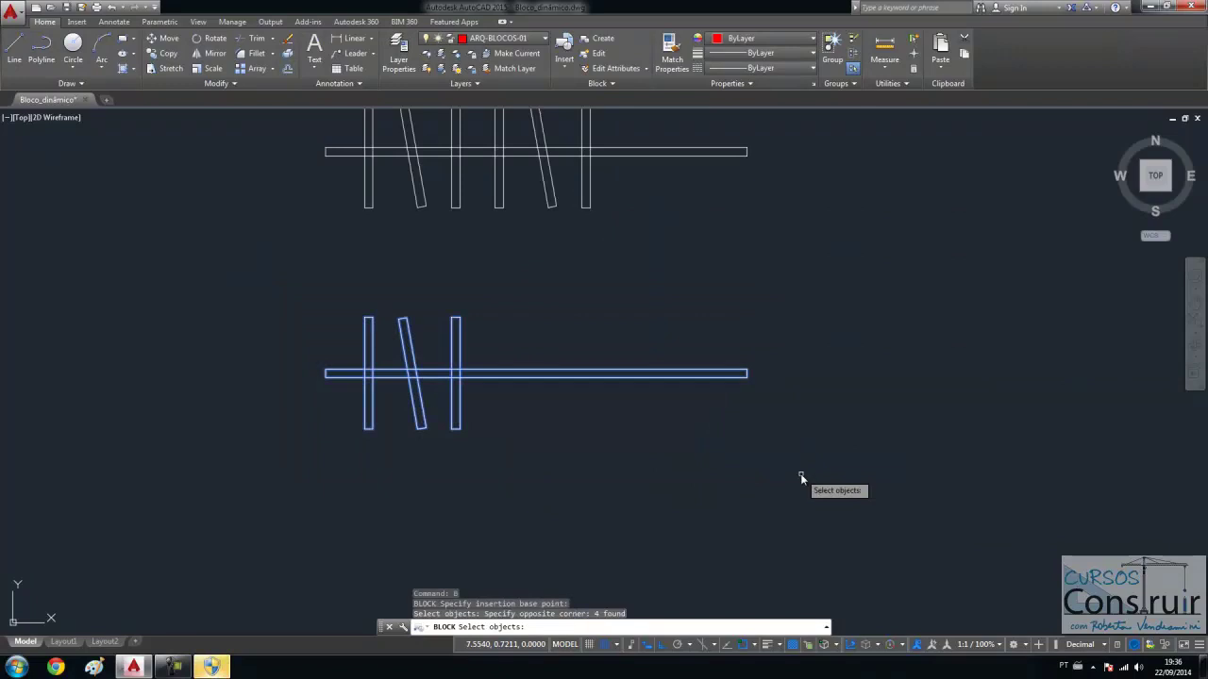
key("Return")
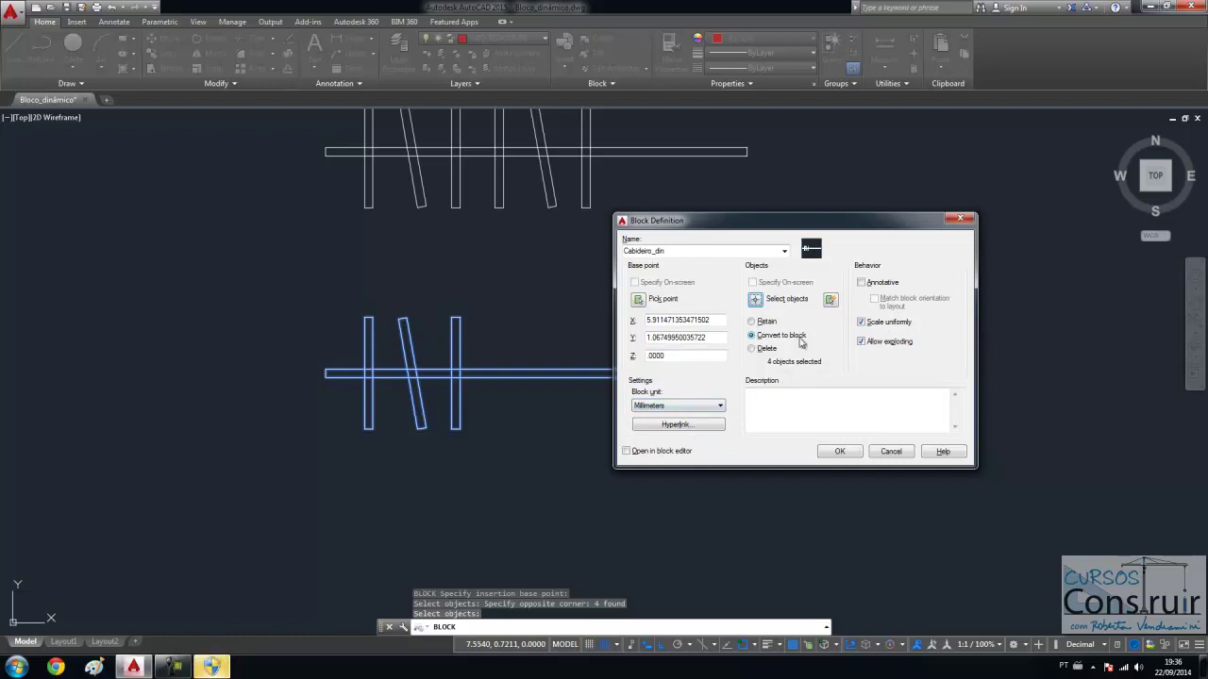
left_click(839, 451)
key("Escape")
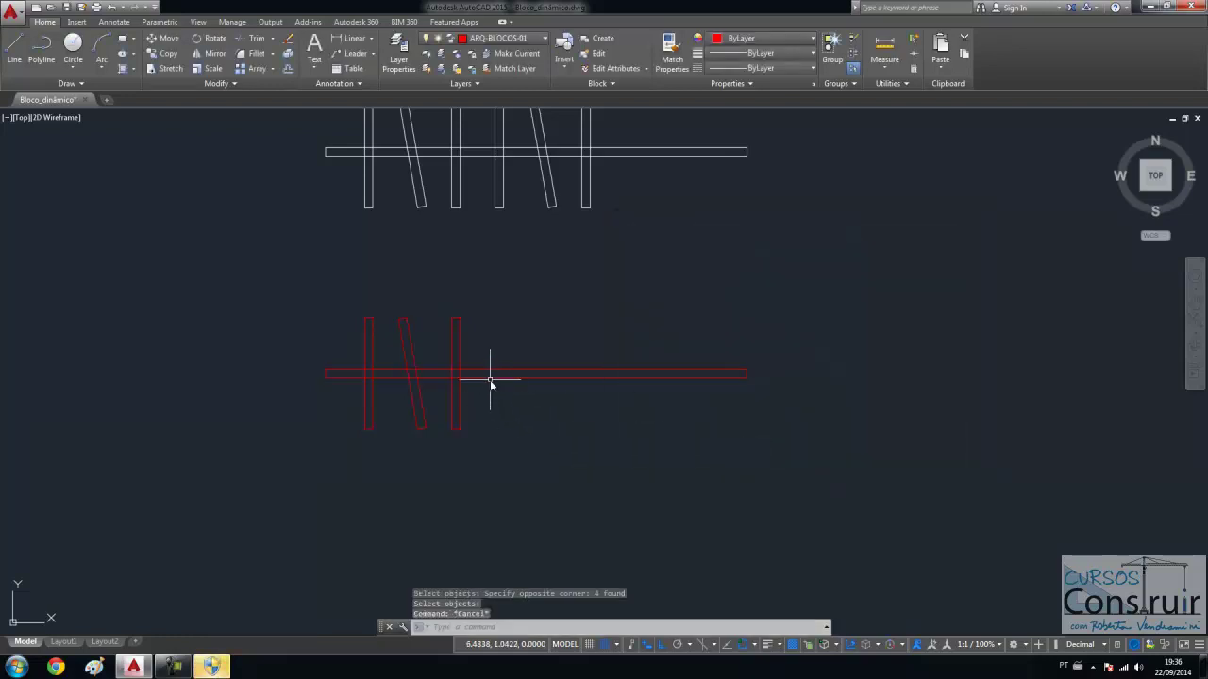
left_click(491, 381)
Step: Open the red Cabideiro_din block in the Block Editor, showing its bar and three posts
key("Escape")
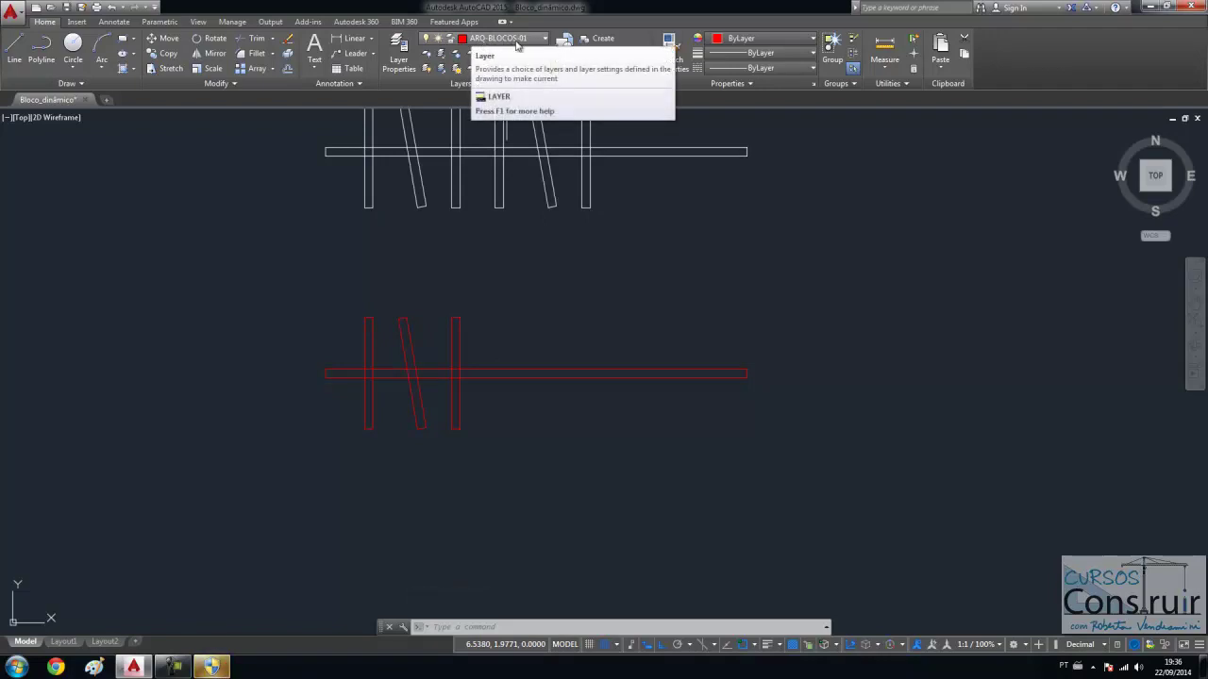
left_click(461, 268)
left_click(513, 346)
scroll(501, 352, "down", 2)
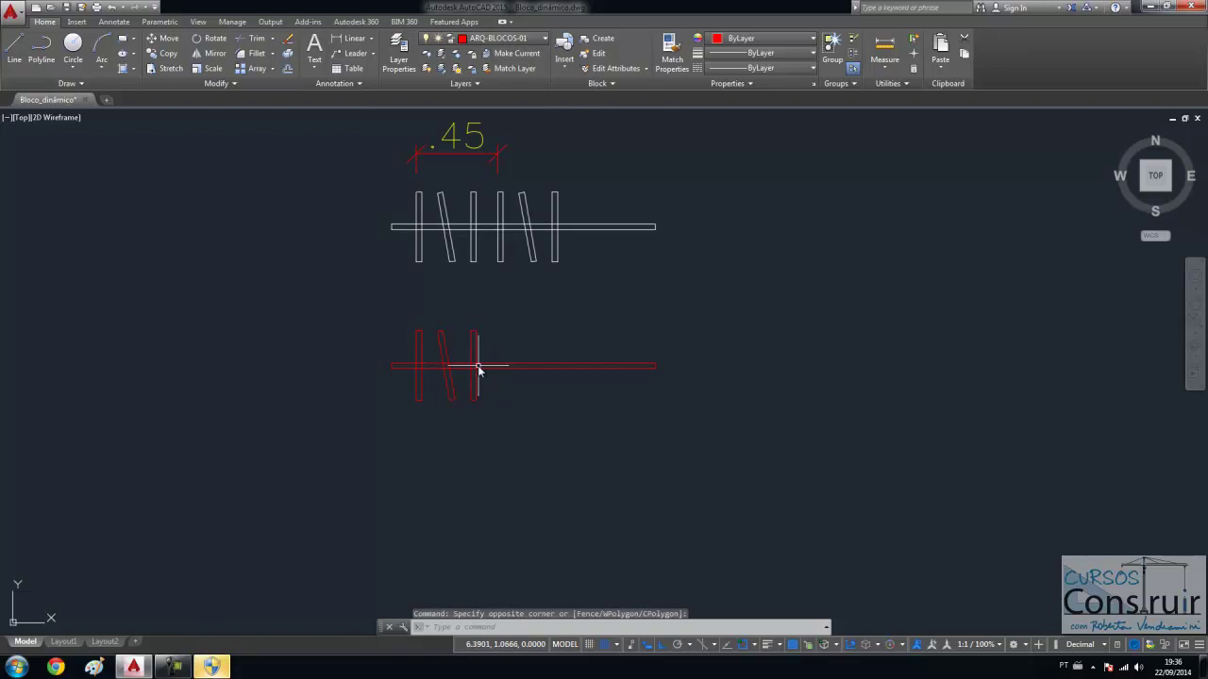
double_click(476, 366)
left_click(595, 422)
scroll(476, 310, "down", 2)
scroll(383, 382, "up", 2)
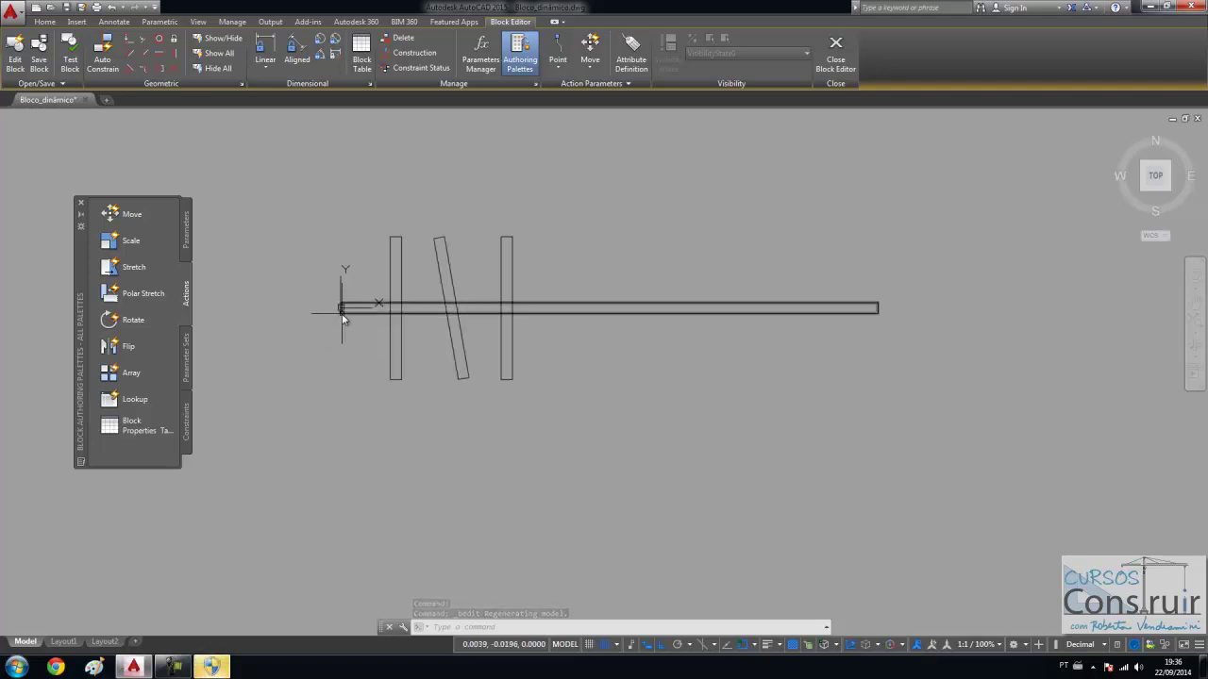
left_click(687, 309)
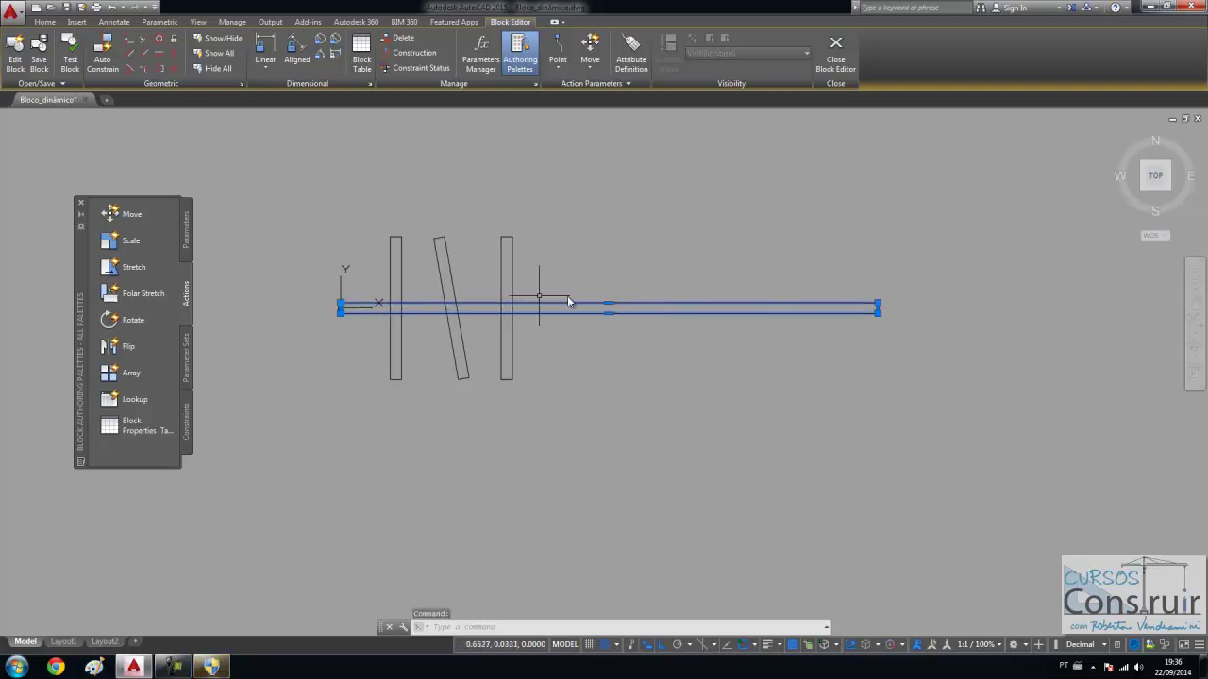
key("Escape")
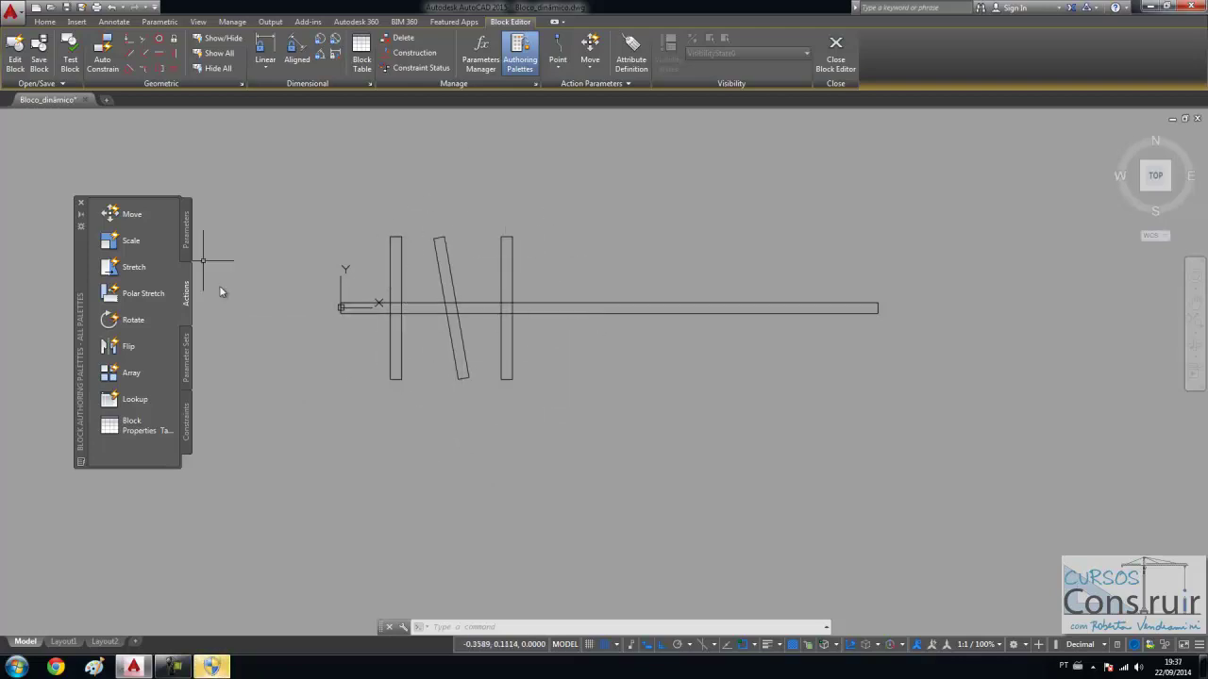
Step: Add linear parameter Distance1 spanning the bar from its left to right end, labelled below
left_click(186, 242)
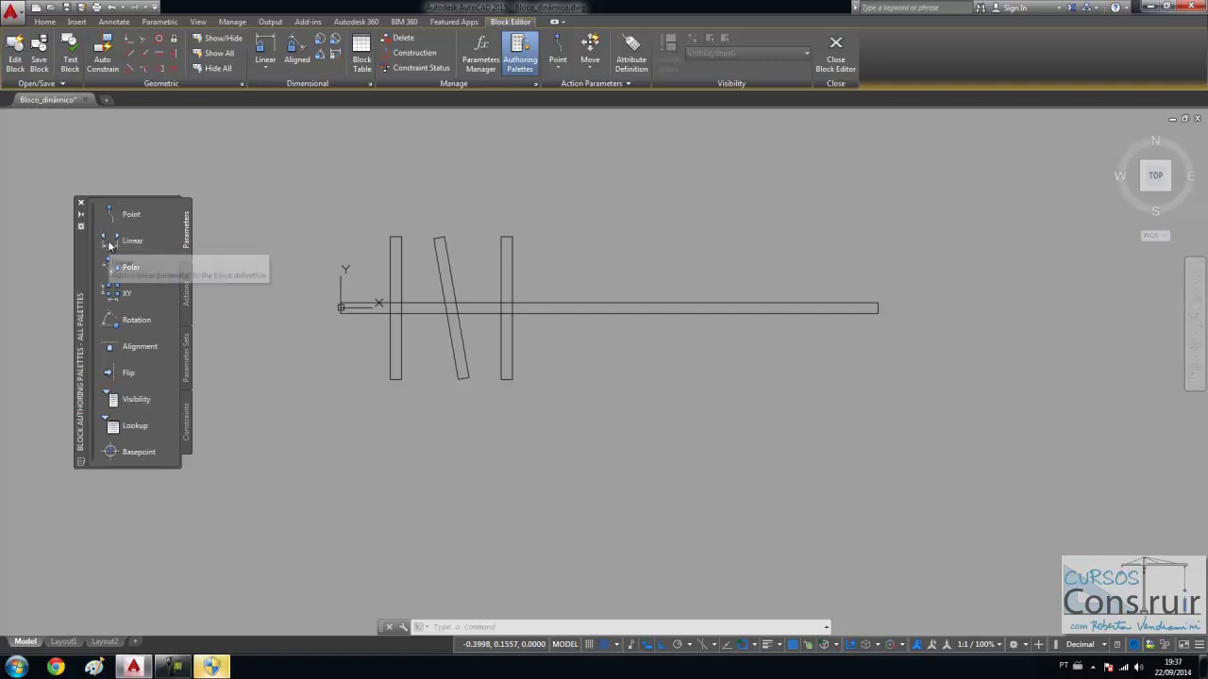
left_click(132, 241)
left_click(340, 312)
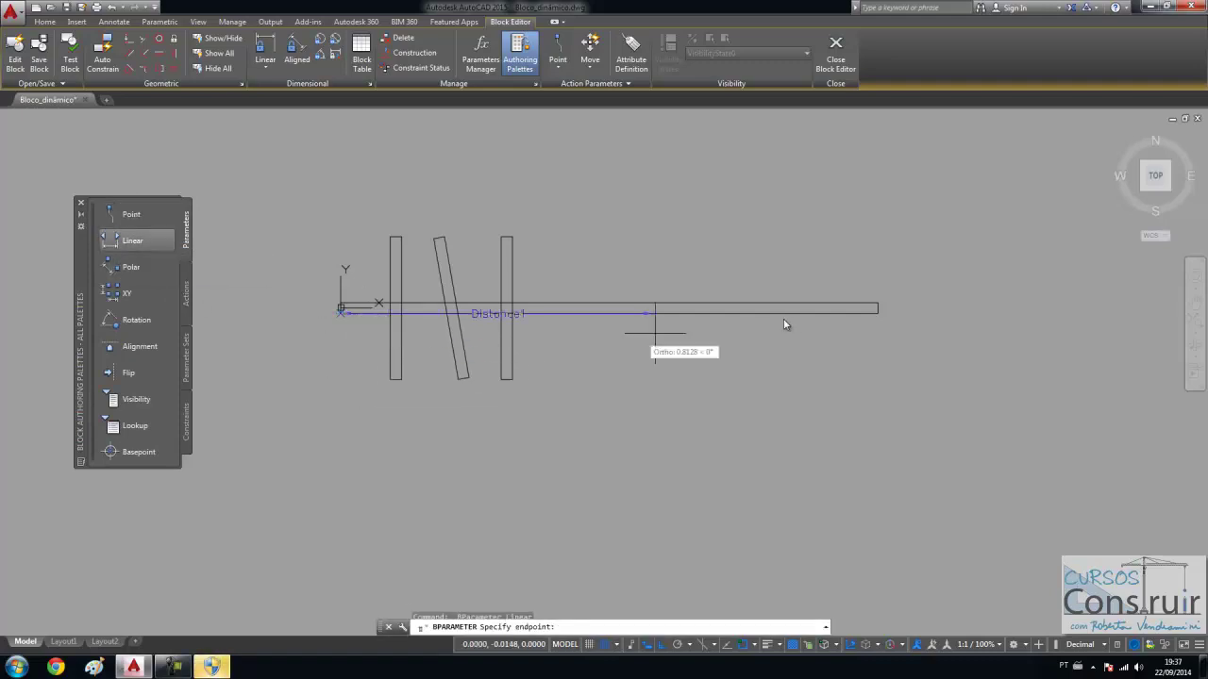
left_click(875, 316)
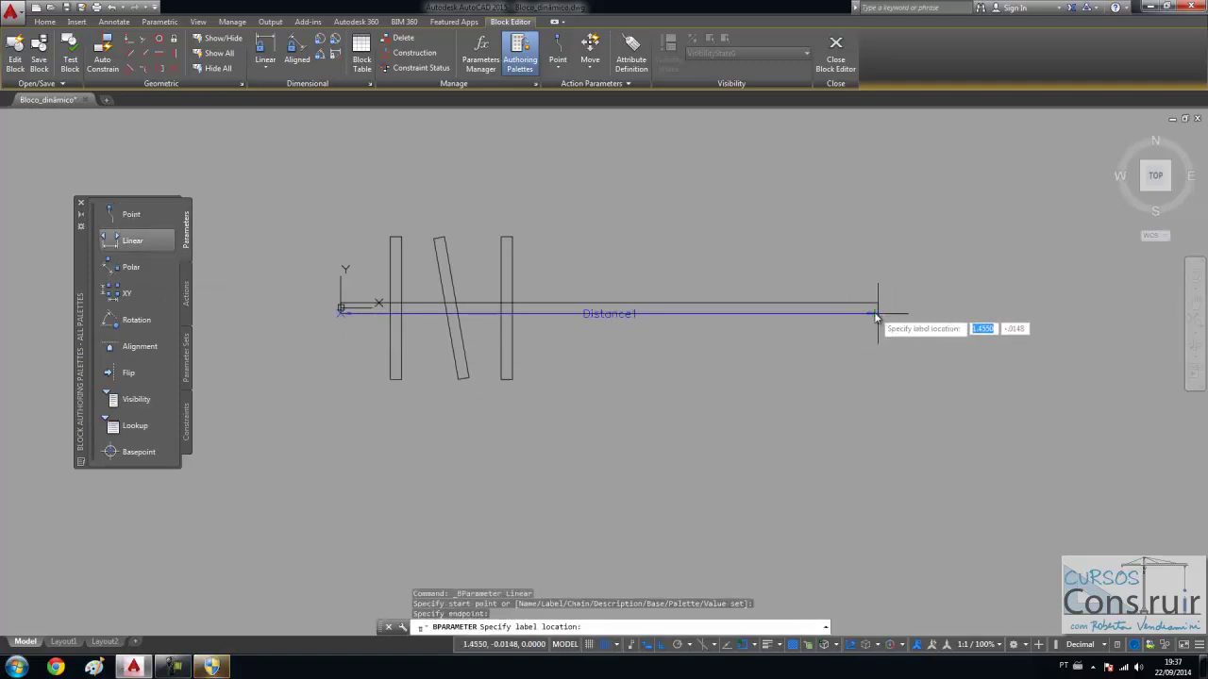
left_click(876, 412)
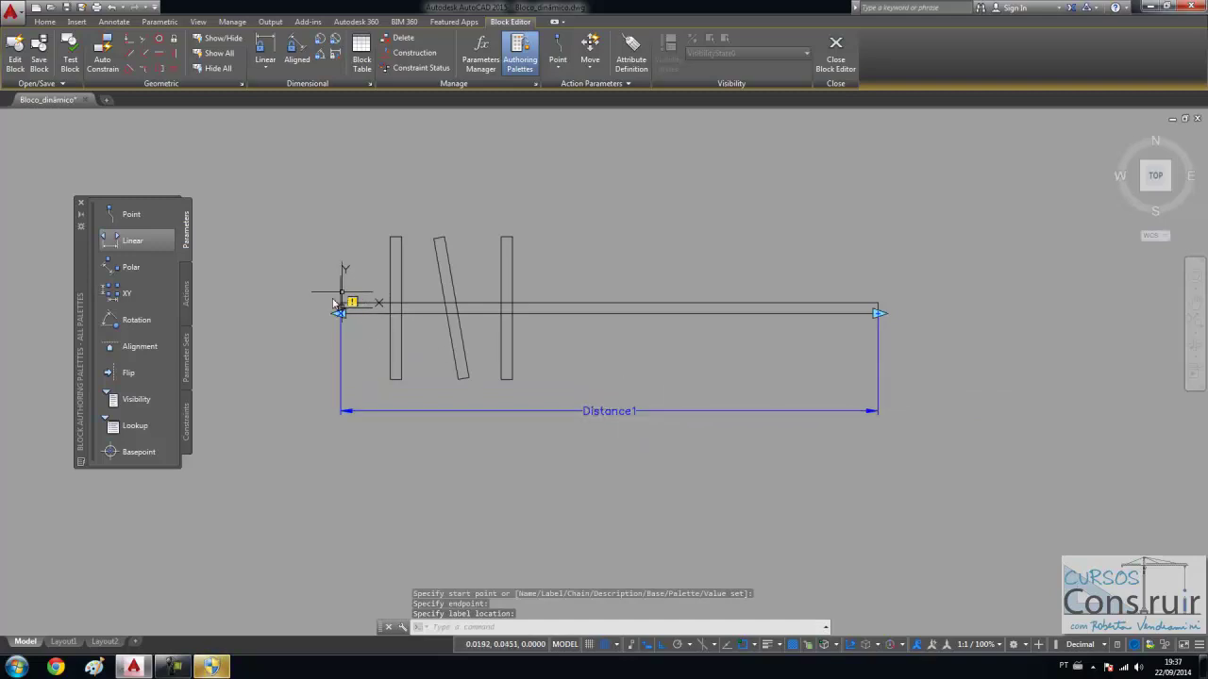
Step: Set Distance1's Number of Grips to 1 in Properties
left_click(595, 415)
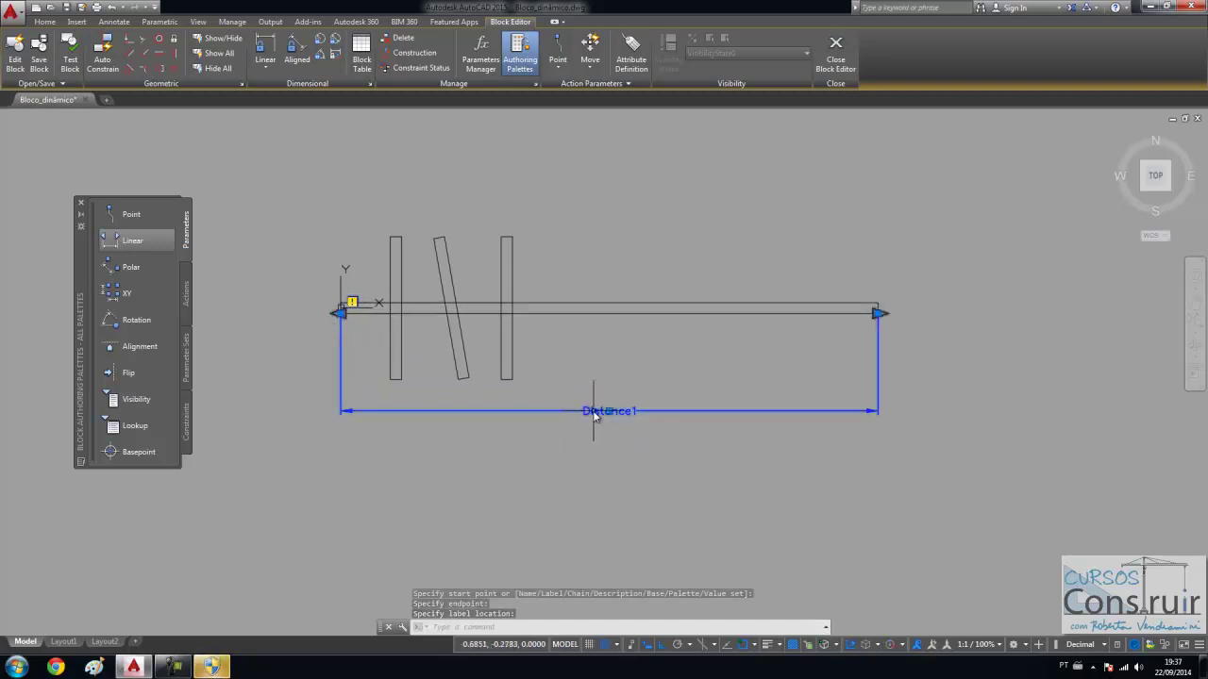
right_click(594, 418)
left_click(629, 390)
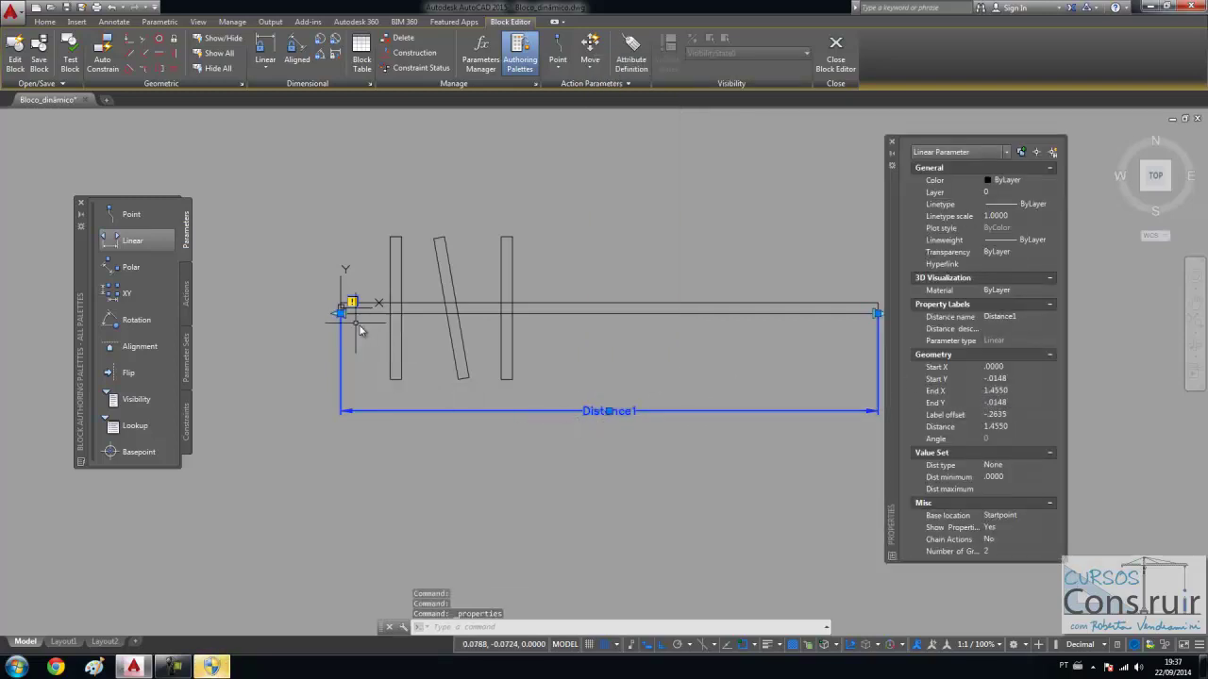
left_click(976, 556)
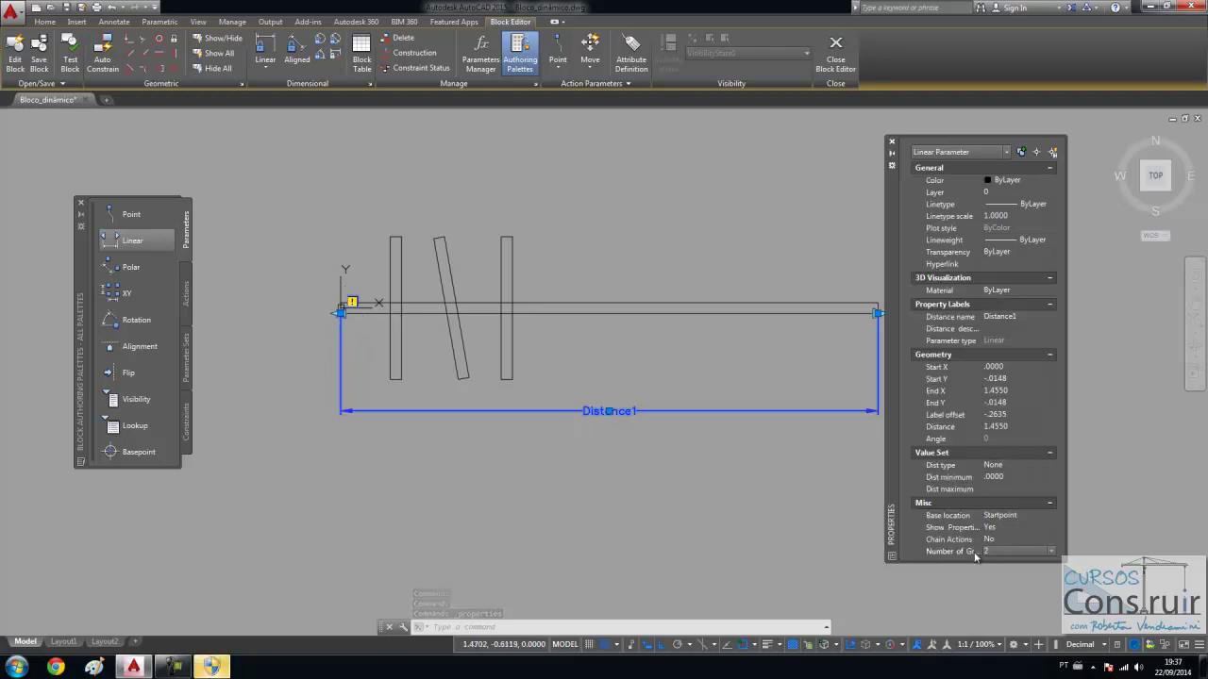
left_click(1038, 556)
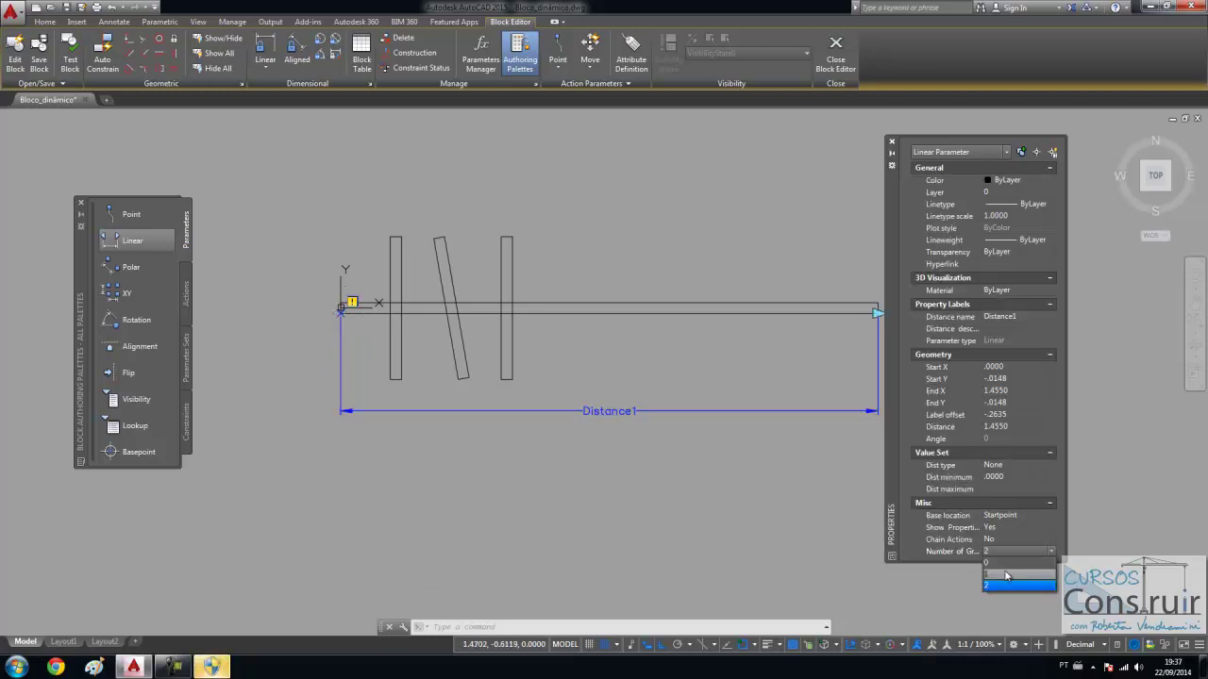
left_click(1008, 578)
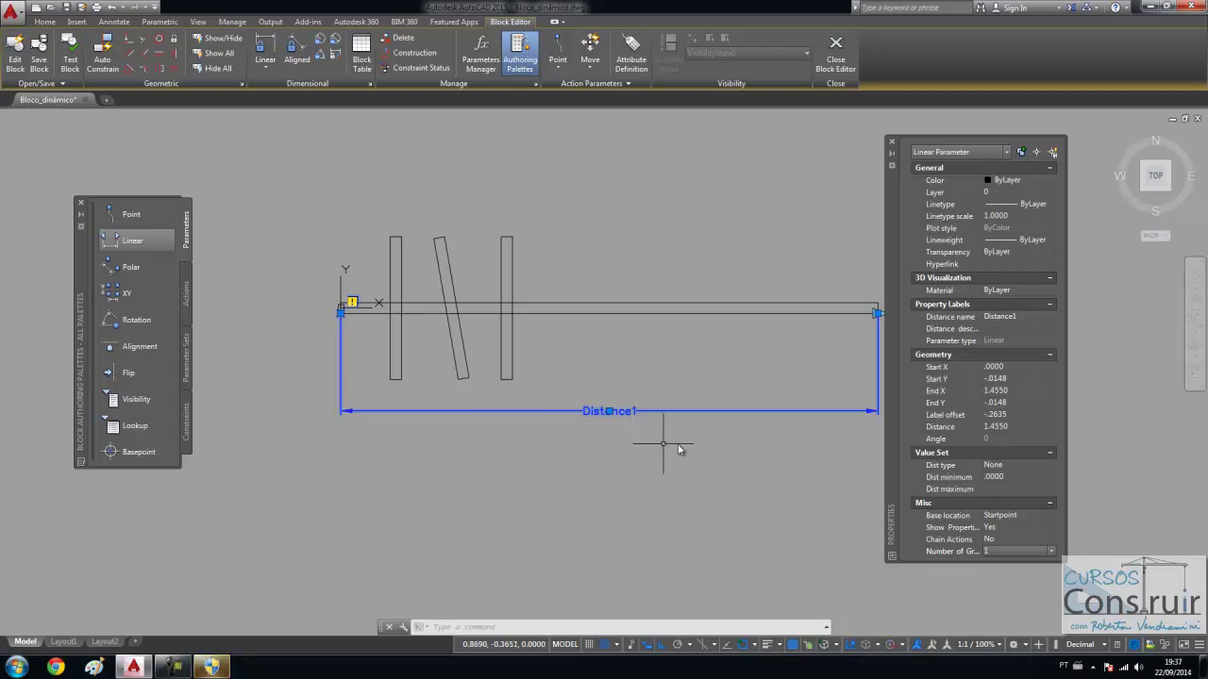
key("Escape")
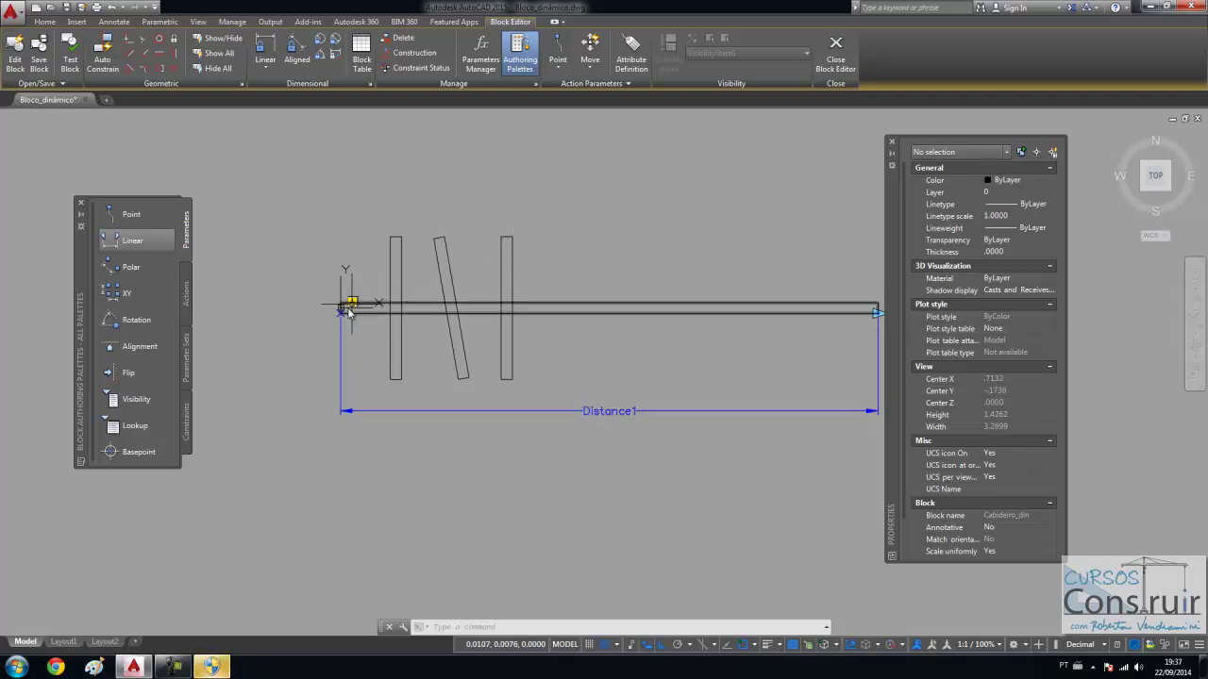
scroll(331, 325, "down", 2)
scroll(396, 335, "up", 2)
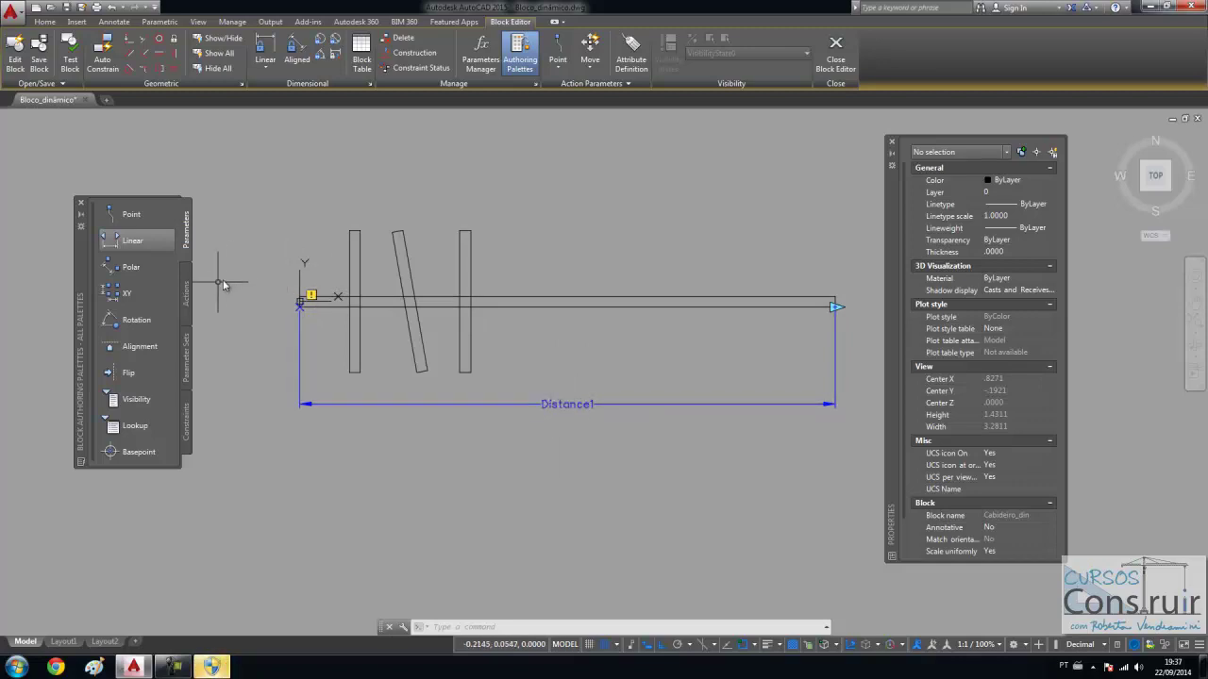
Step: Add a Stretch action on Distance1's right-end point, framing the bar's right end and selecting the bar
left_click(186, 296)
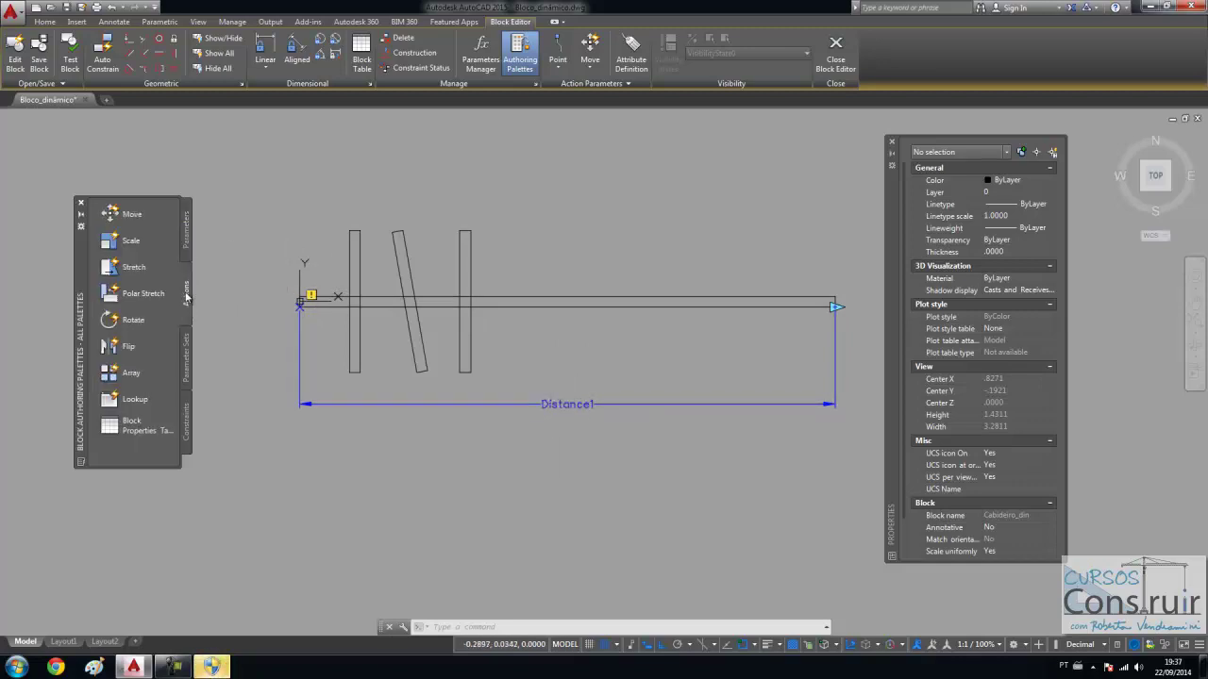
left_click(114, 273)
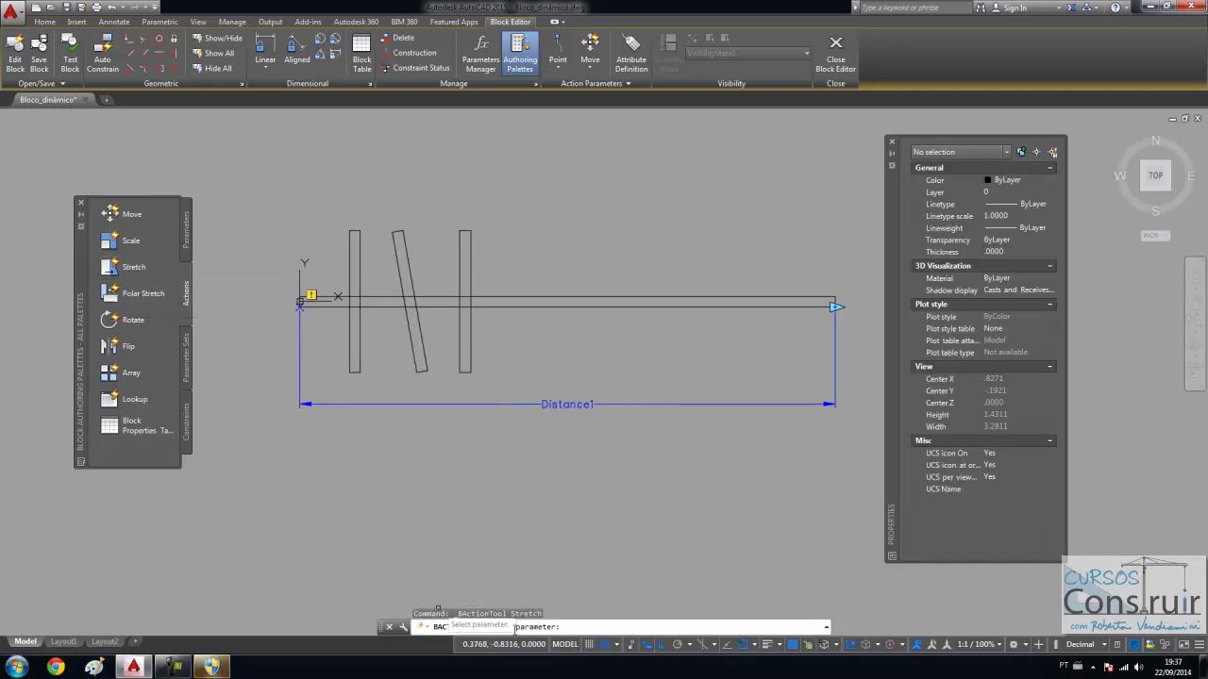
left_click(572, 405)
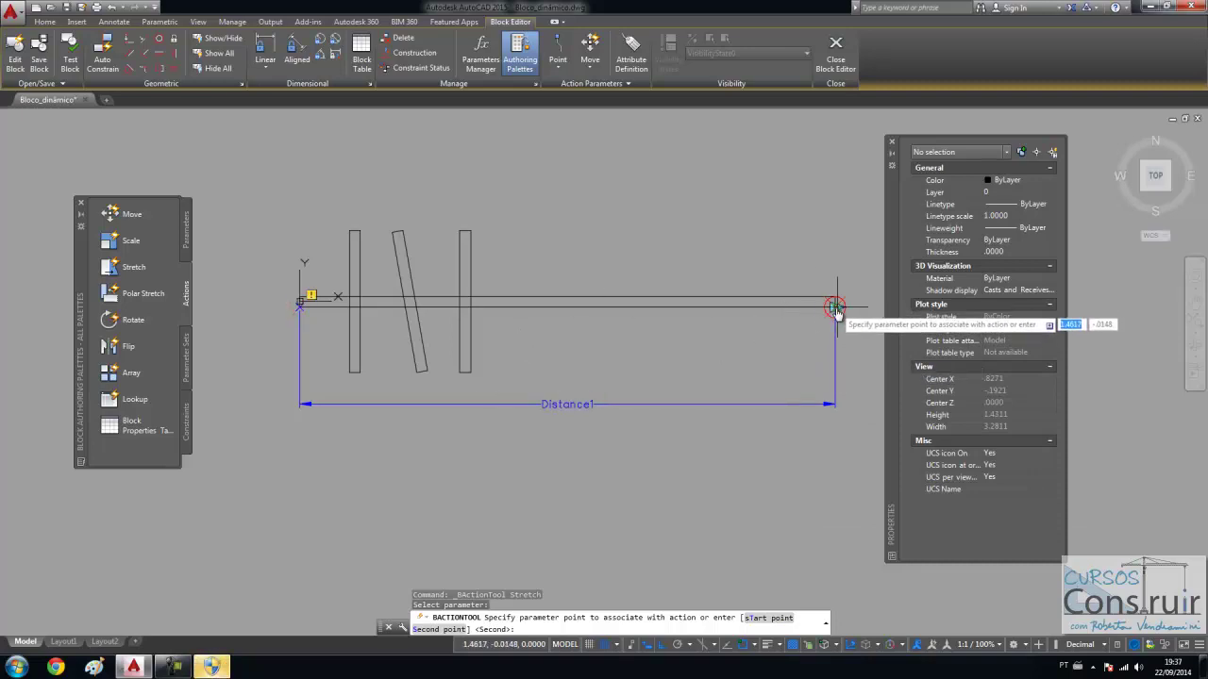
left_click(834, 308)
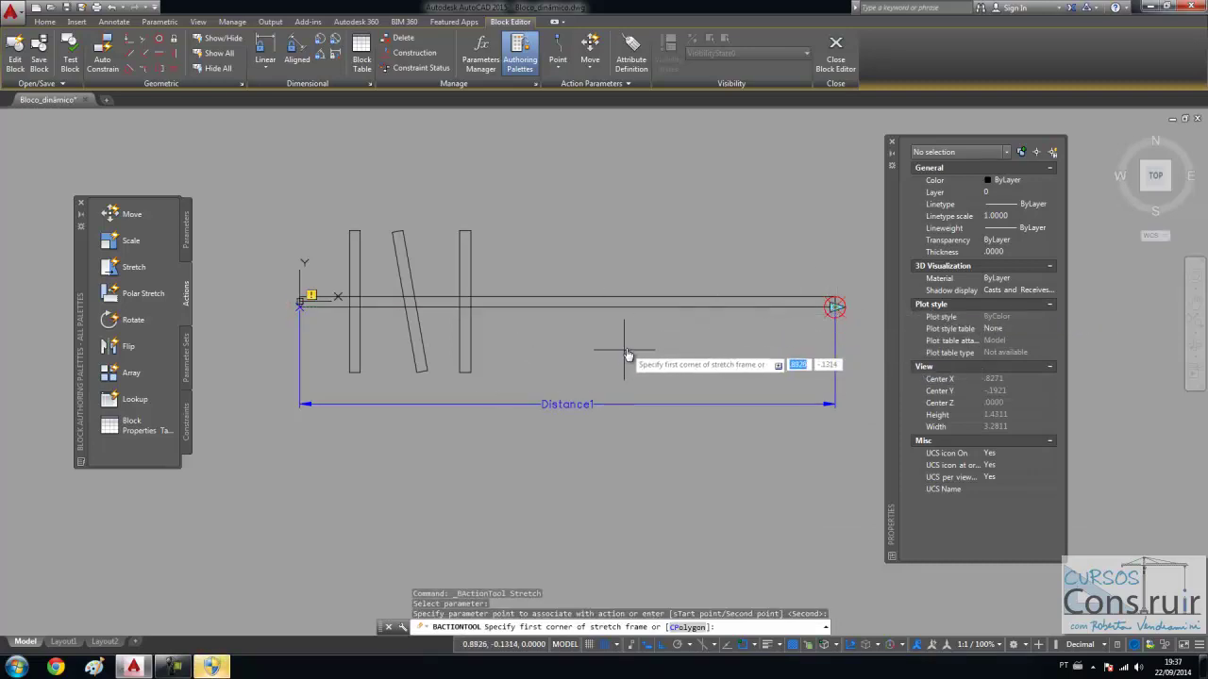
scroll(457, 481, "down", 2)
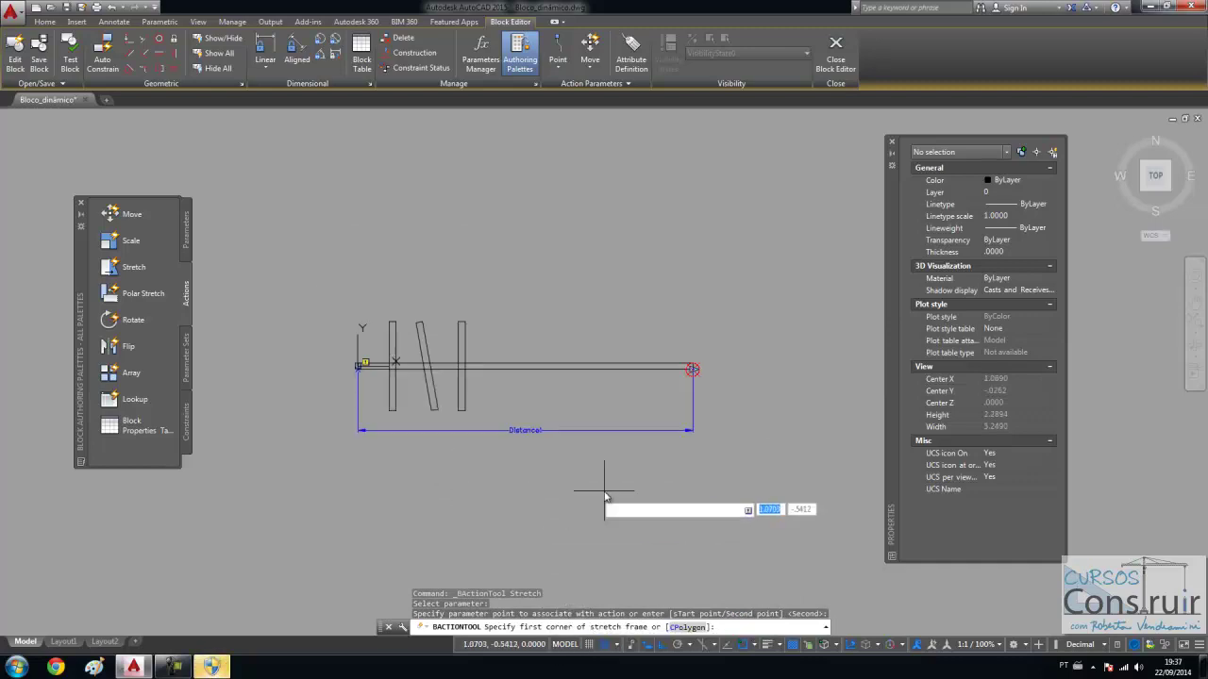
left_click(723, 465)
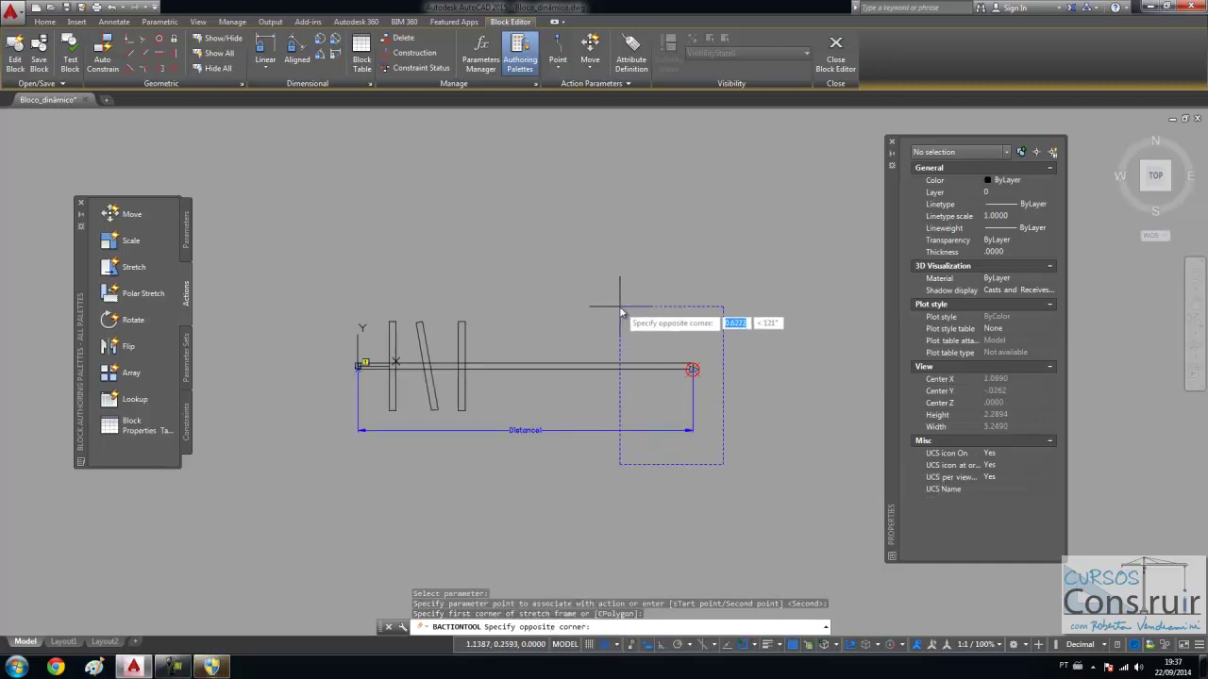
left_click(620, 306)
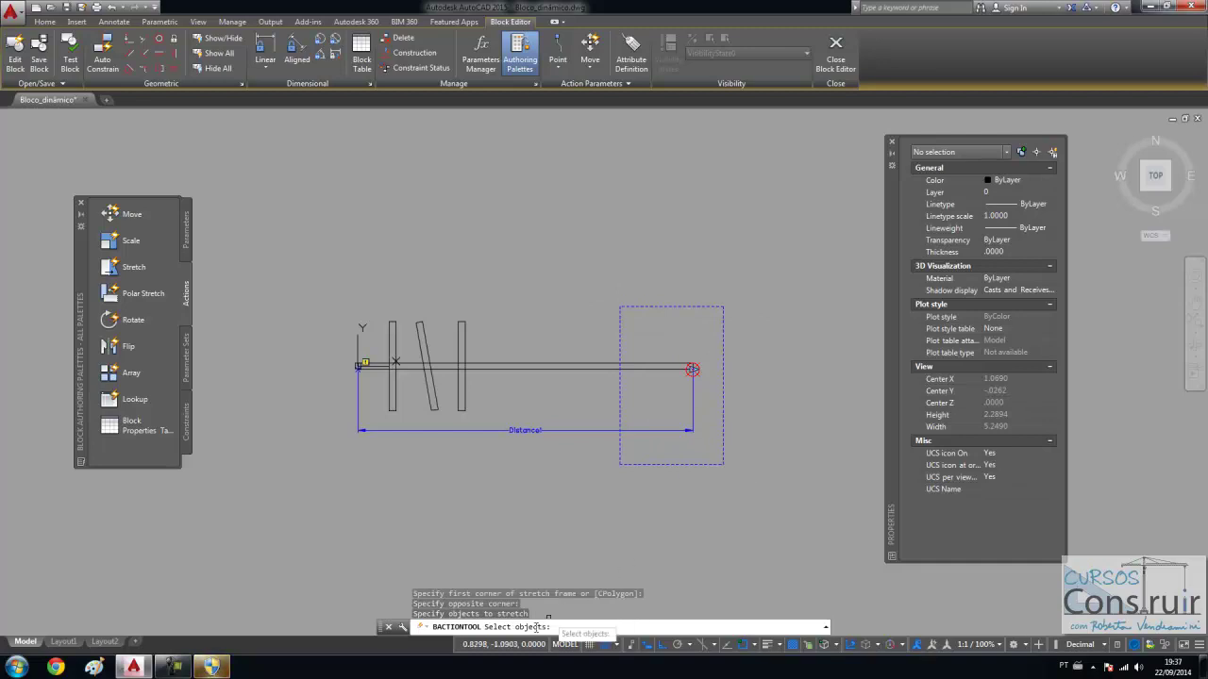
scroll(585, 440, "up", 2)
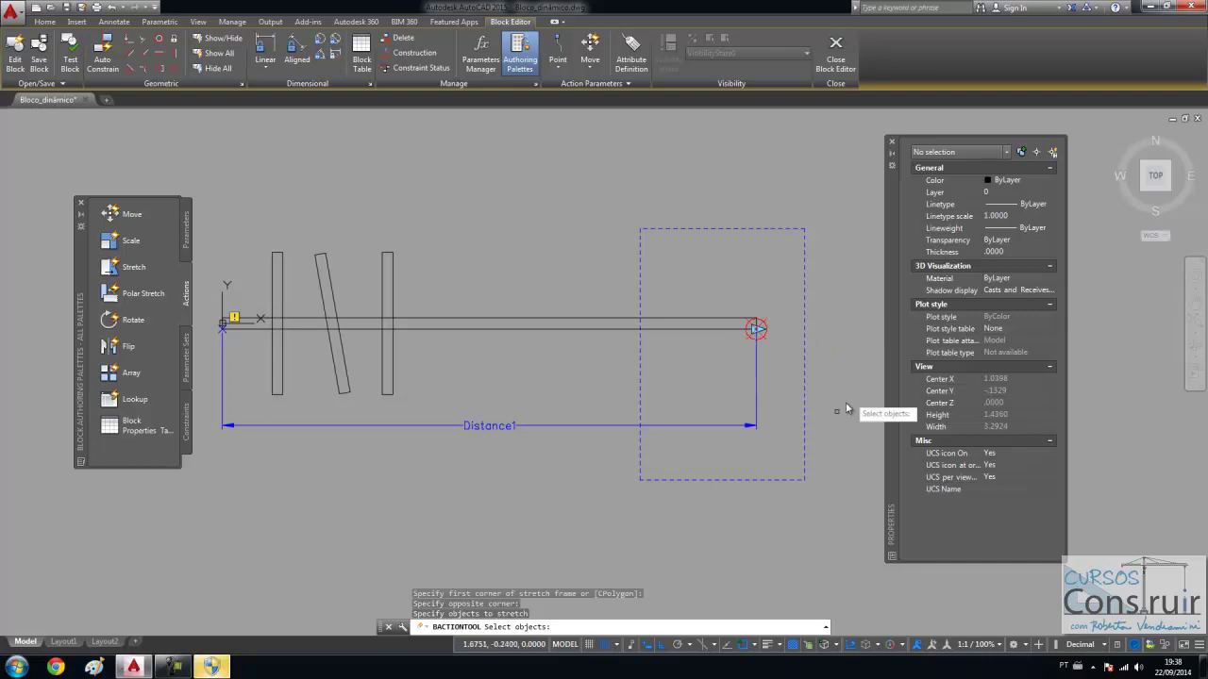
left_click(789, 461)
left_click(705, 272)
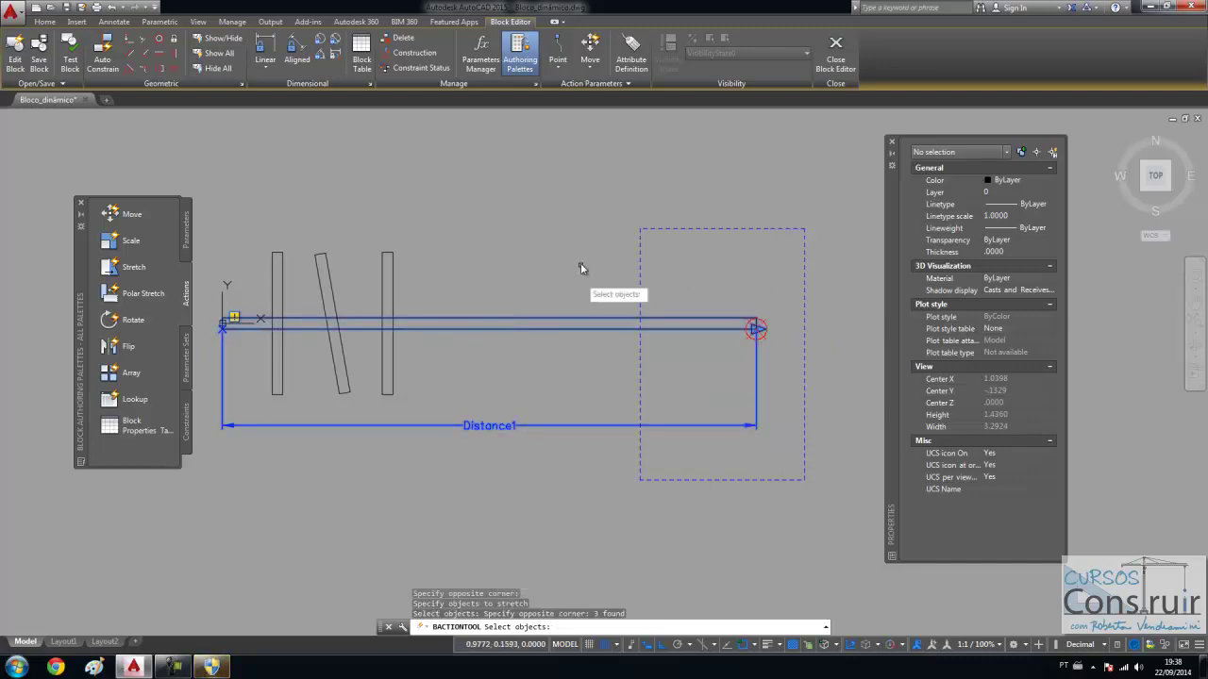
key("Return")
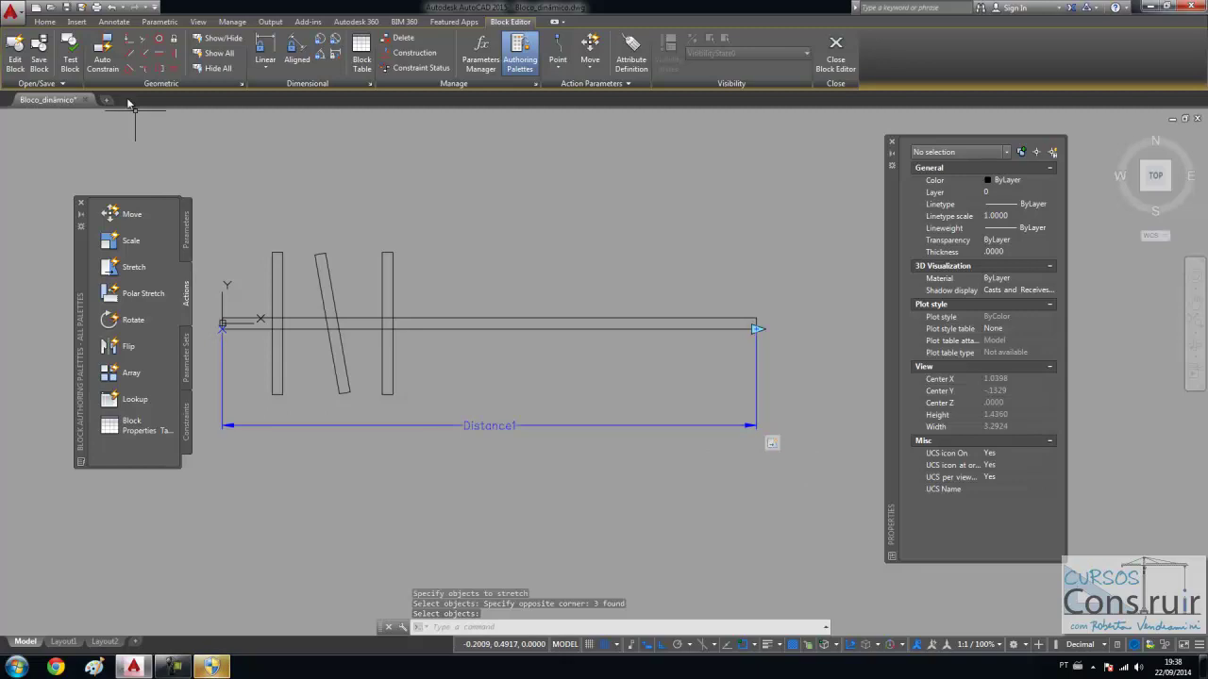
Step: Open Cabideiro_din in a Test Block window and stretch the bar longer by its right grip
left_click(73, 70)
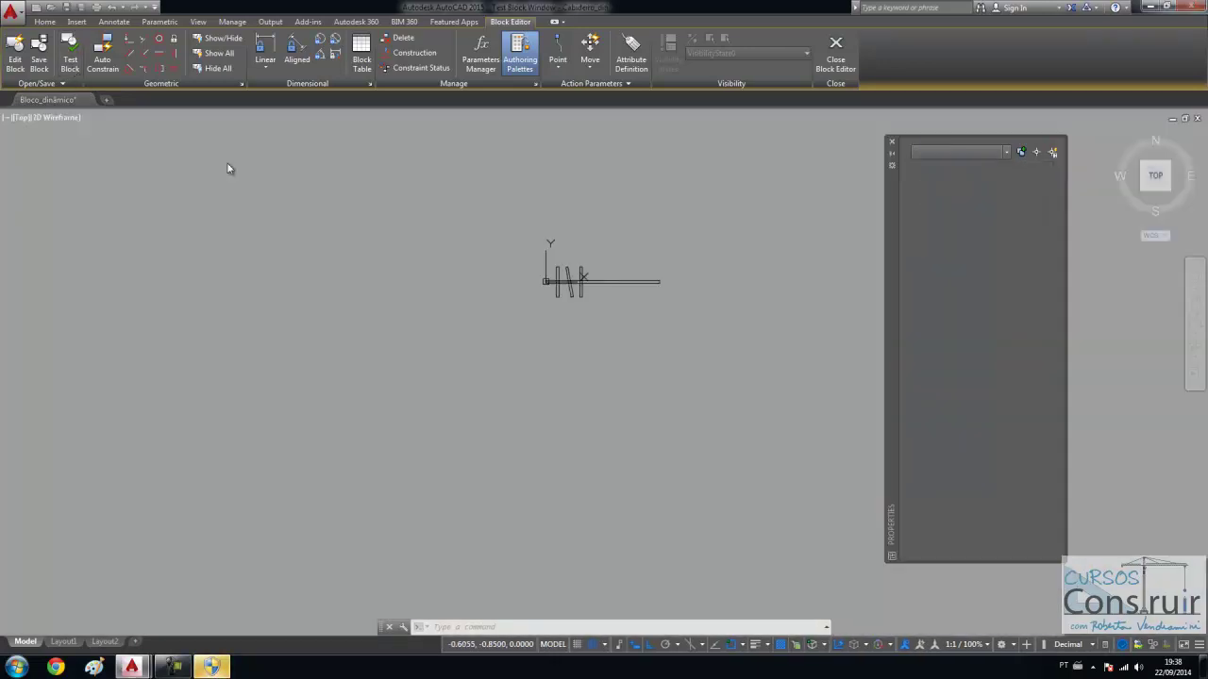
left_click(638, 289)
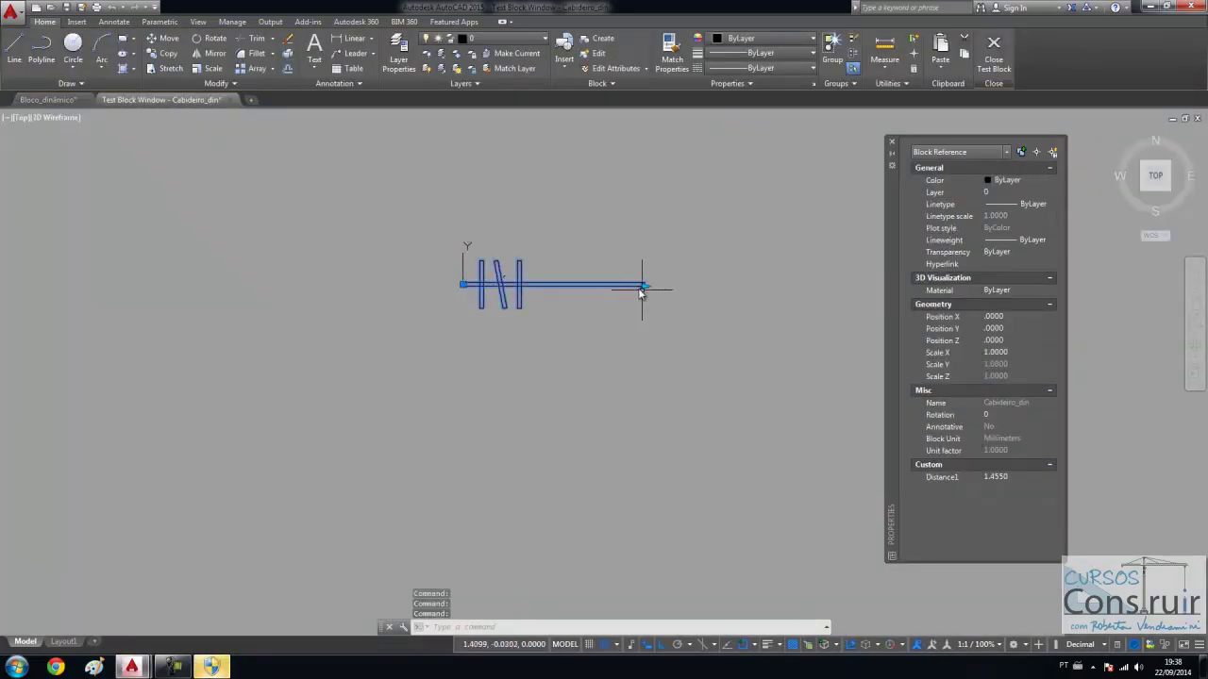
left_click(644, 285)
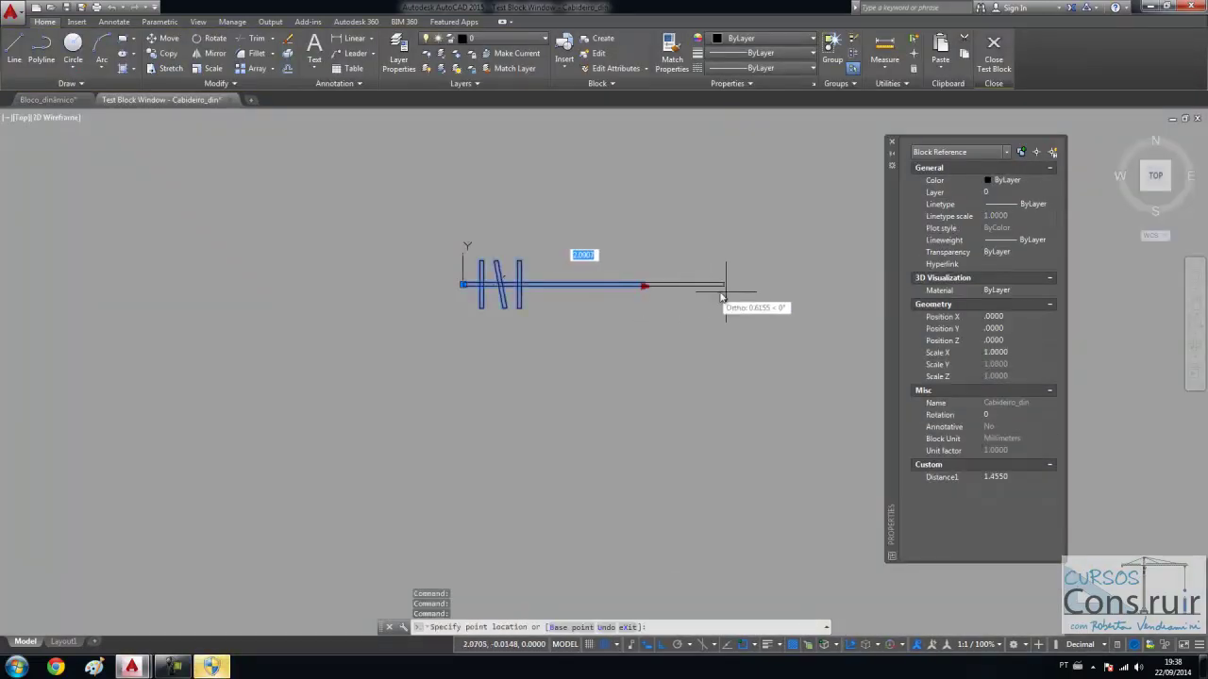
scroll(811, 298, "up", 4)
left_click(822, 274)
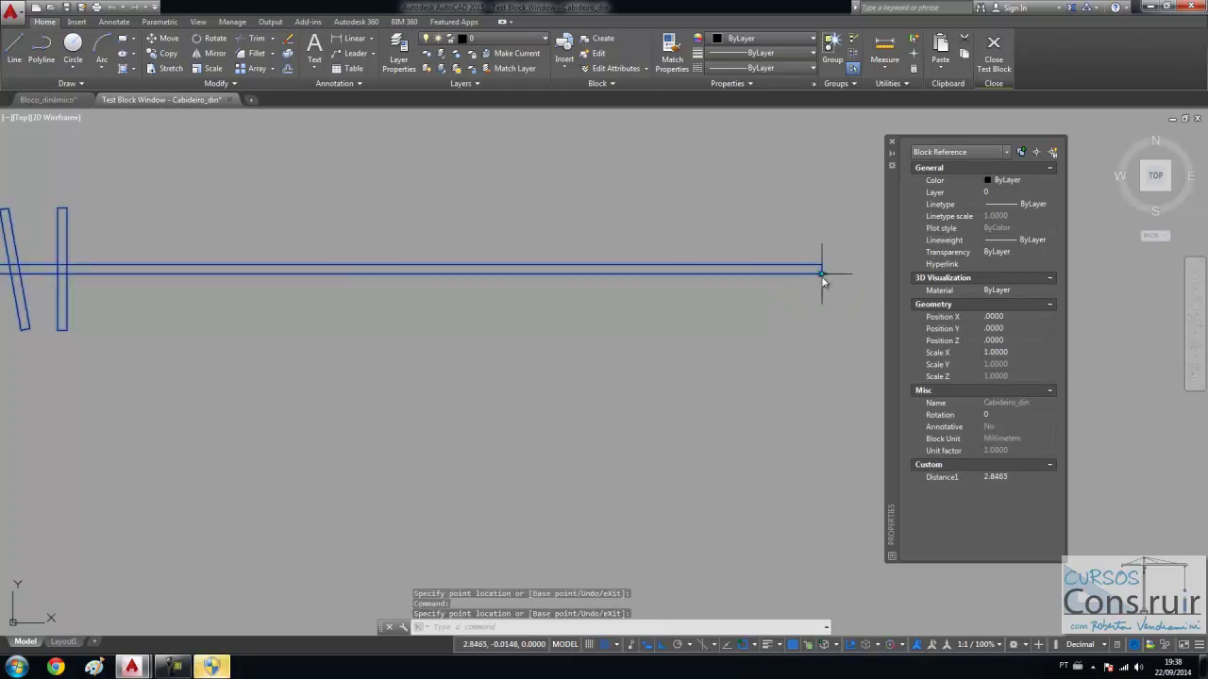
Step: Resize the bar shorter and longer several times, ending at 2.4577, then deselect it
left_click(821, 274)
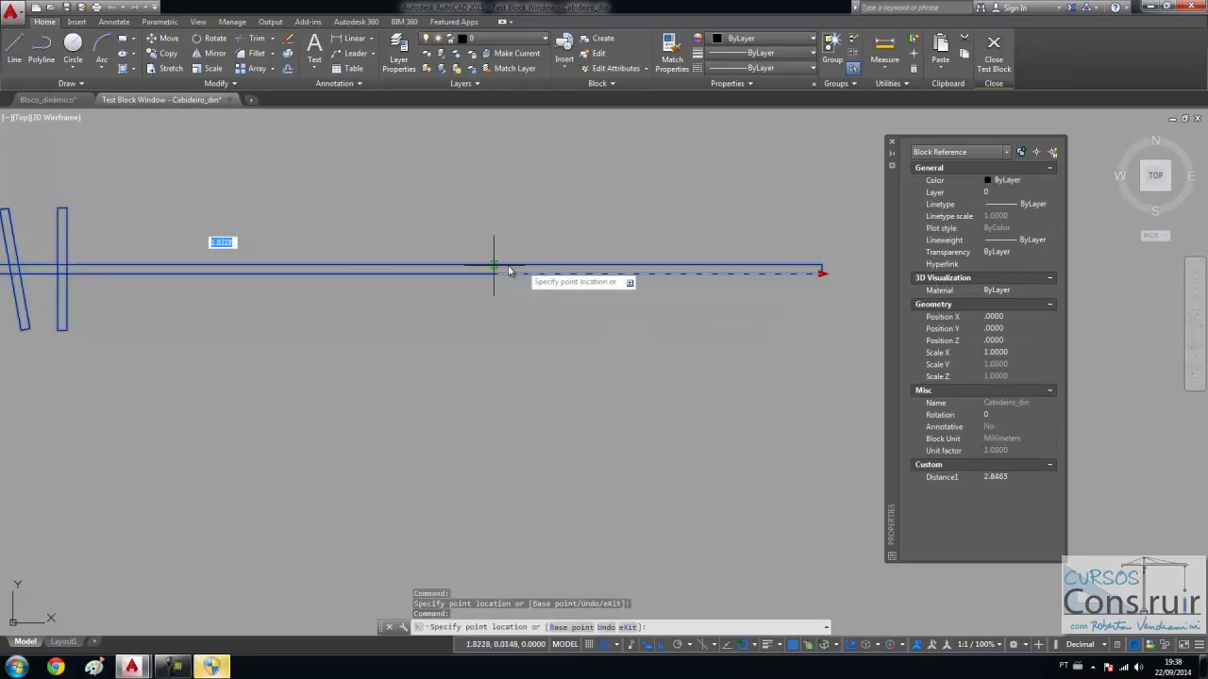
left_click(427, 275)
left_click(429, 275)
left_click(799, 275)
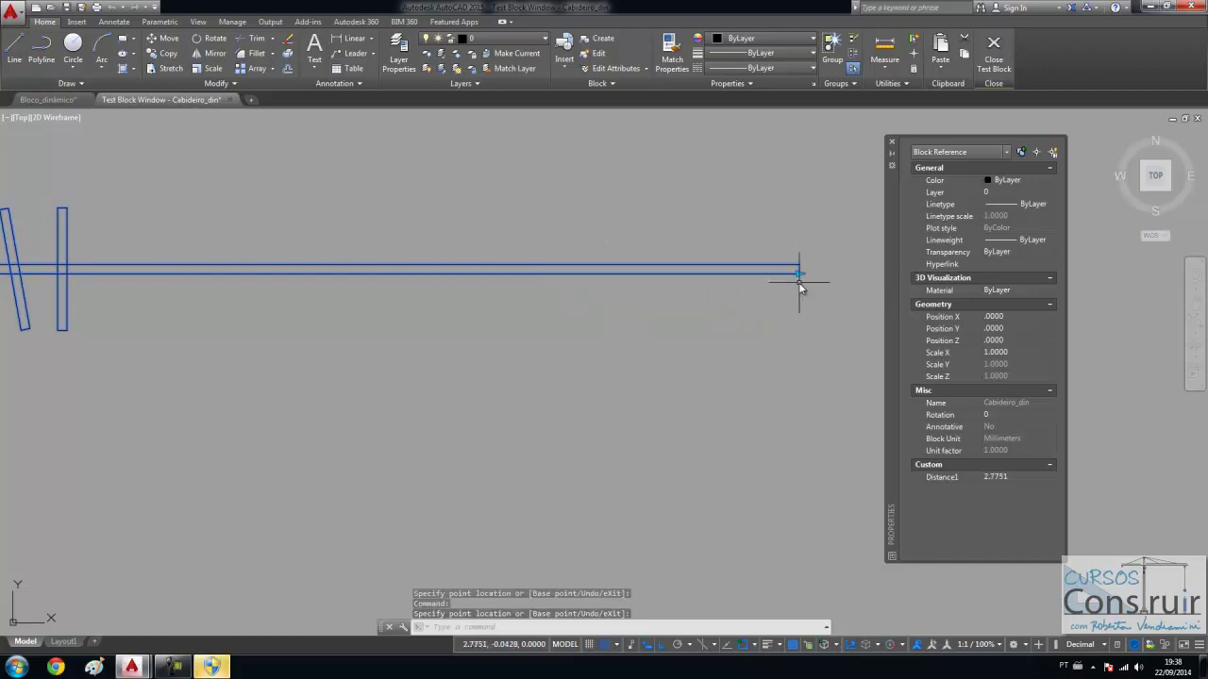
left_click(799, 276)
left_click(377, 269)
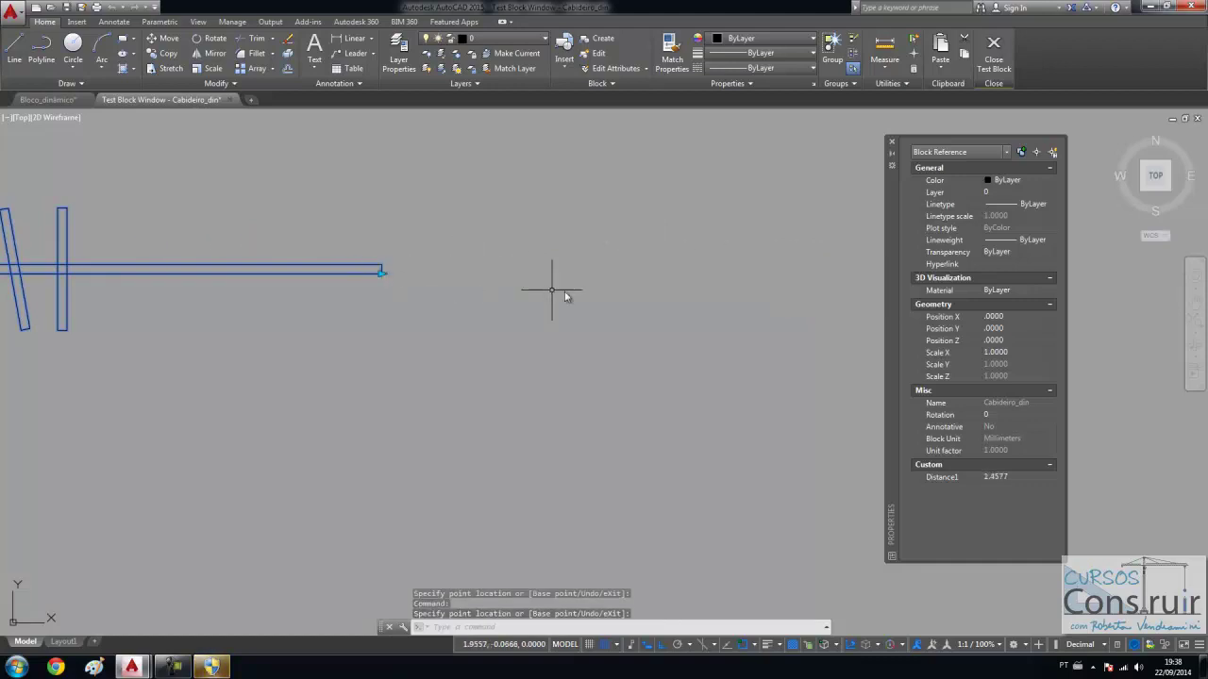
key("Escape")
scroll(582, 332, "down", 2)
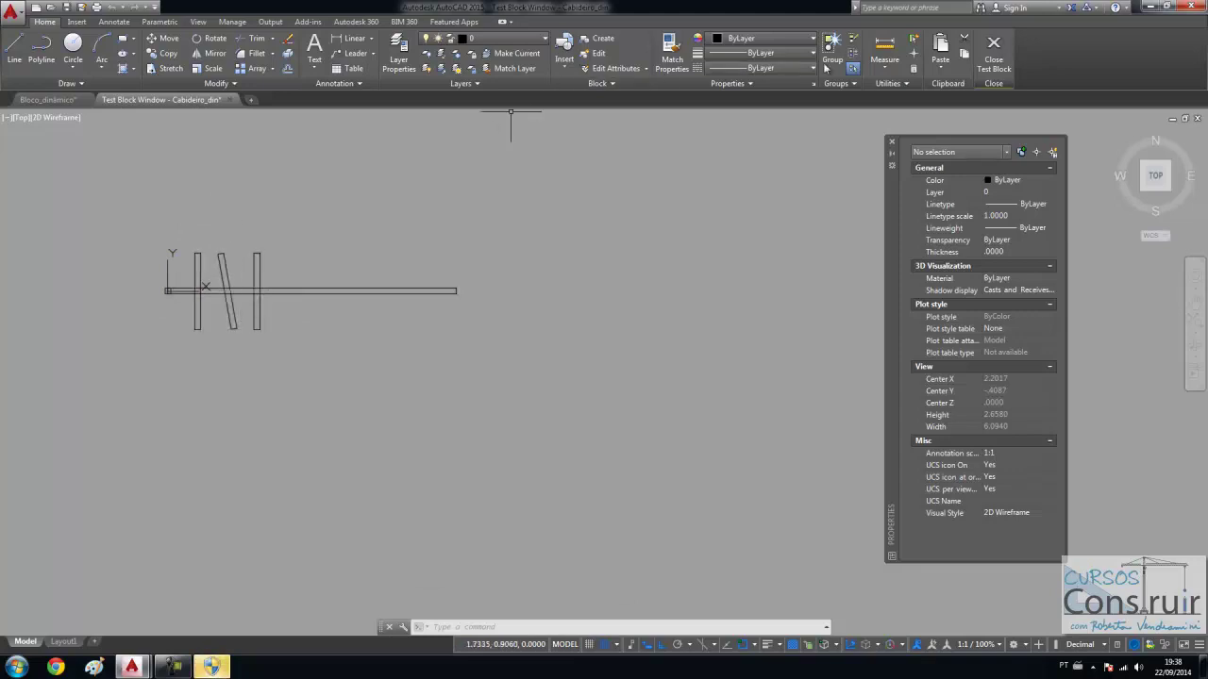
Step: Close the test window and look through the Parameters and Actions palette tabs
left_click(993, 54)
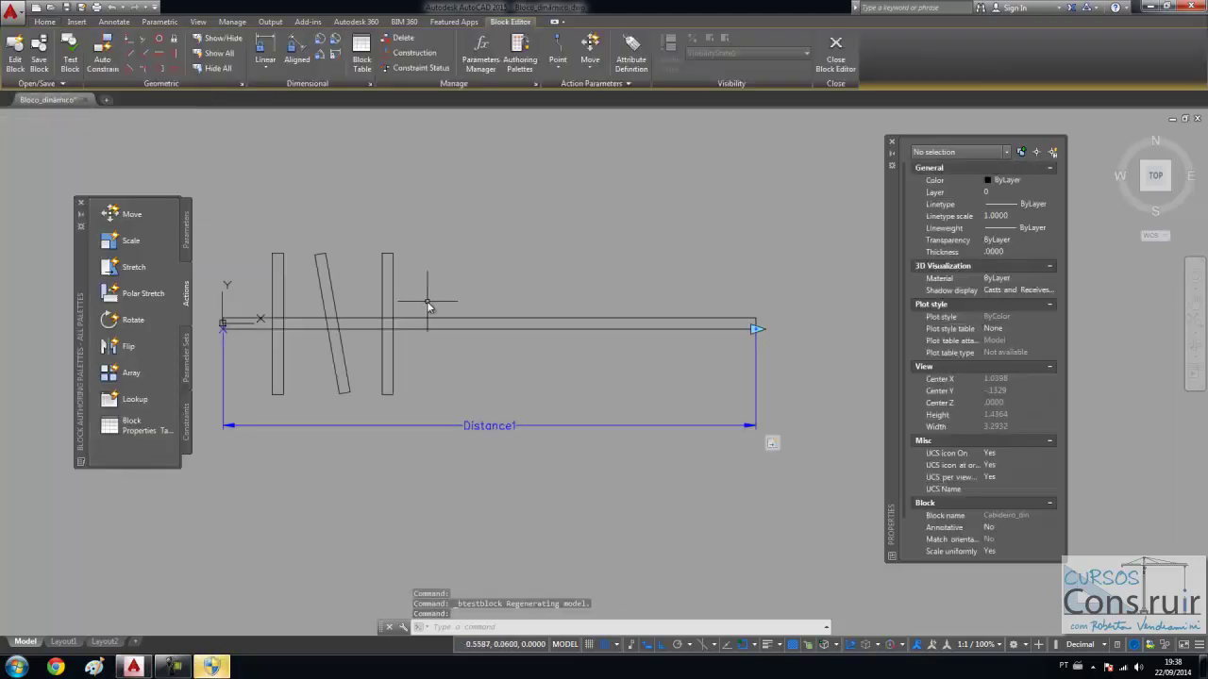
scroll(427, 304, "down", 2)
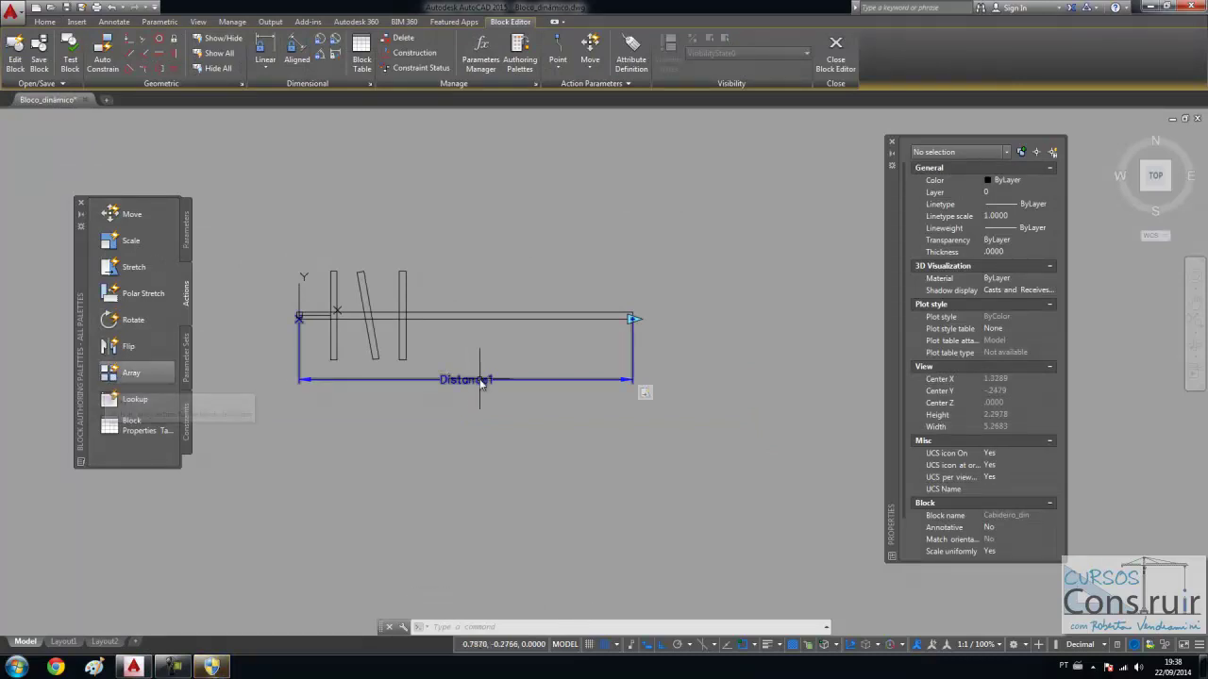
left_click(186, 236)
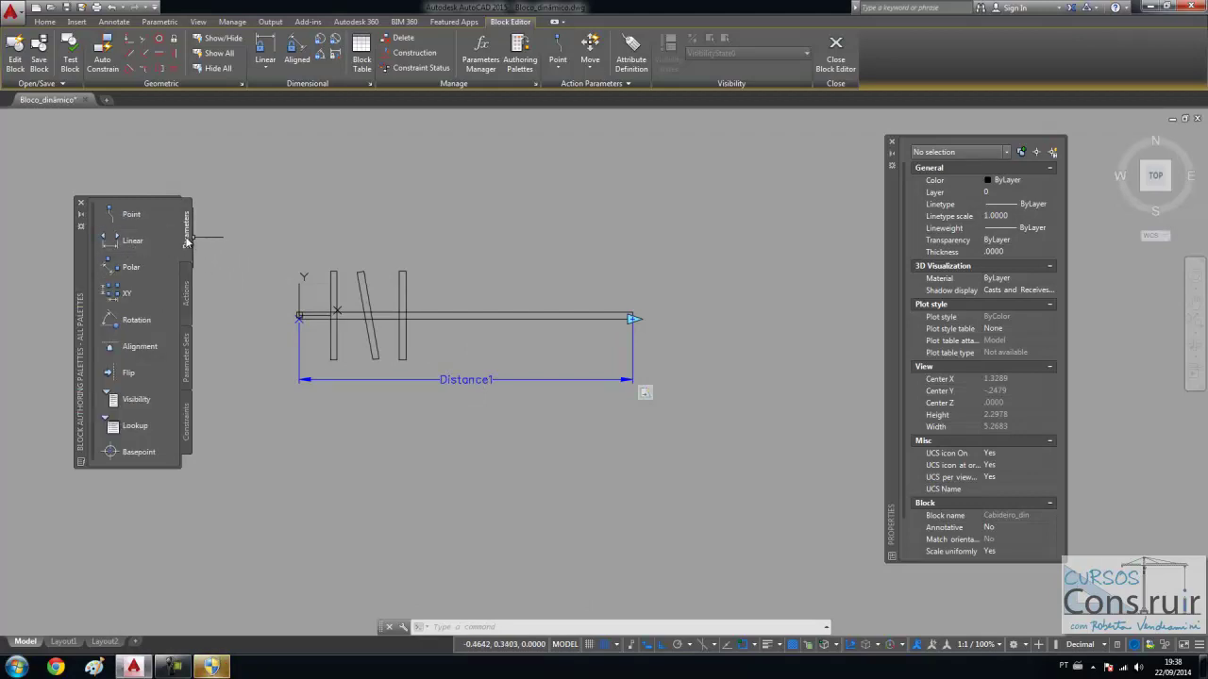
left_click(187, 292)
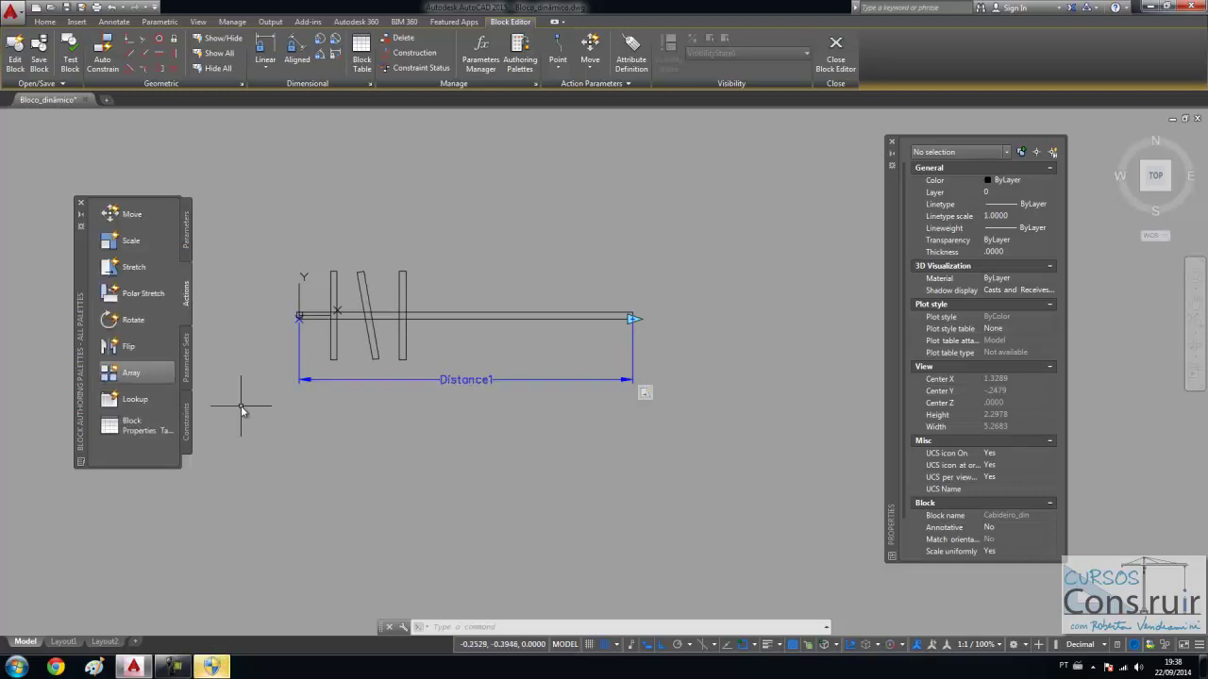
scroll(252, 390, "up", 2)
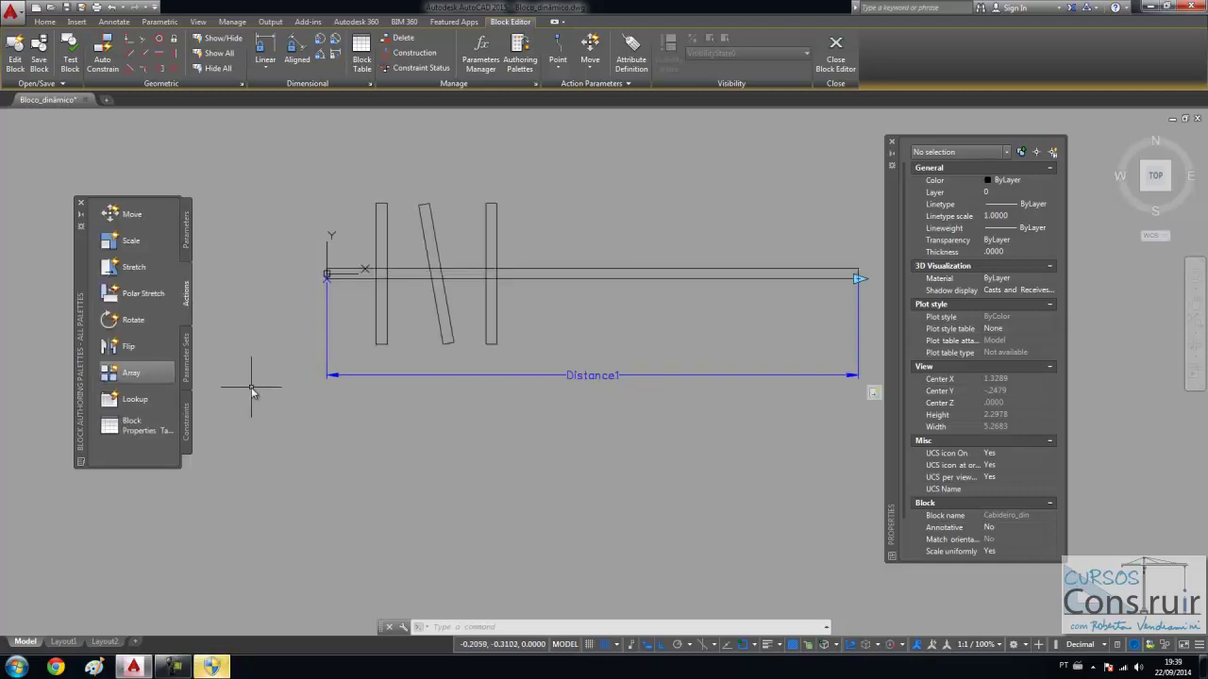
scroll(250, 390, "down", 2)
scroll(406, 359, "up", 2)
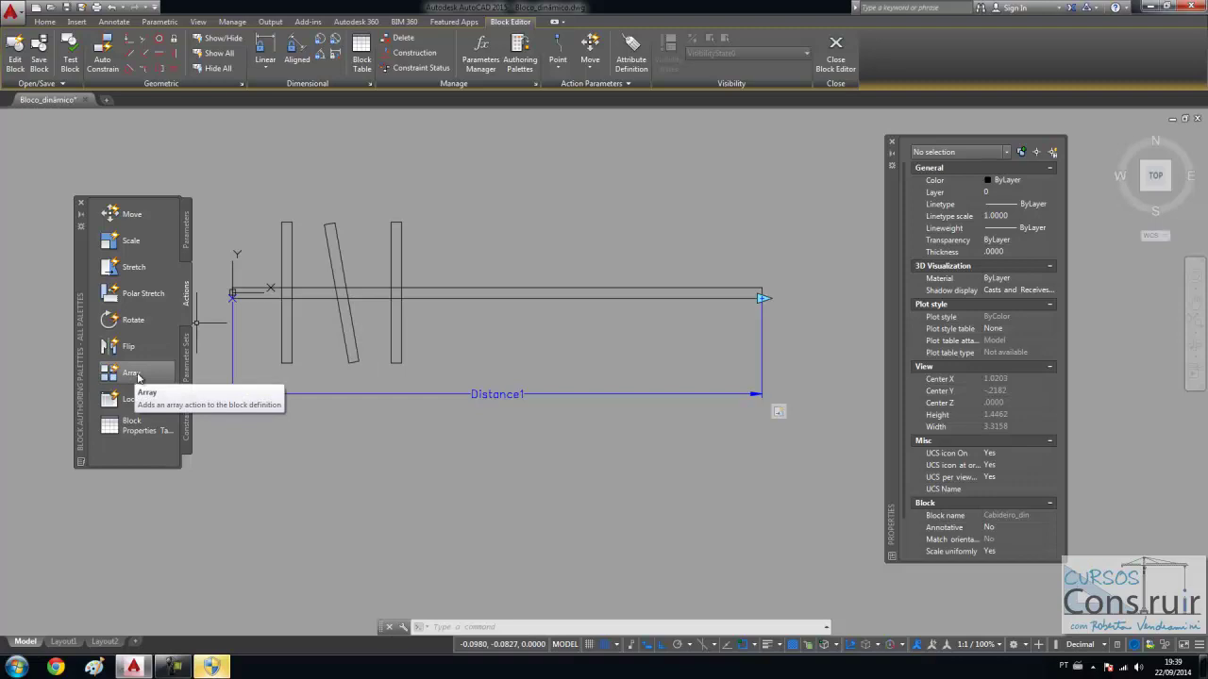
Step: Add an Array action on Distance1 for the three hangers with .45 column spacing
left_click(131, 373)
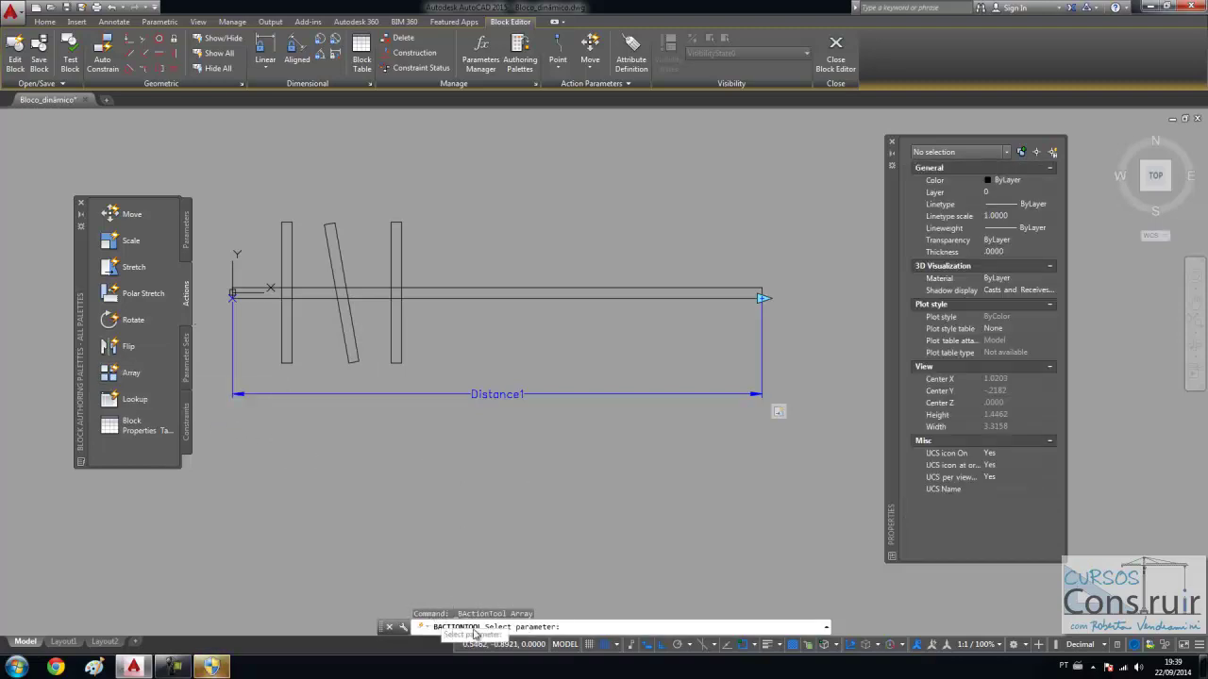
left_click(489, 394)
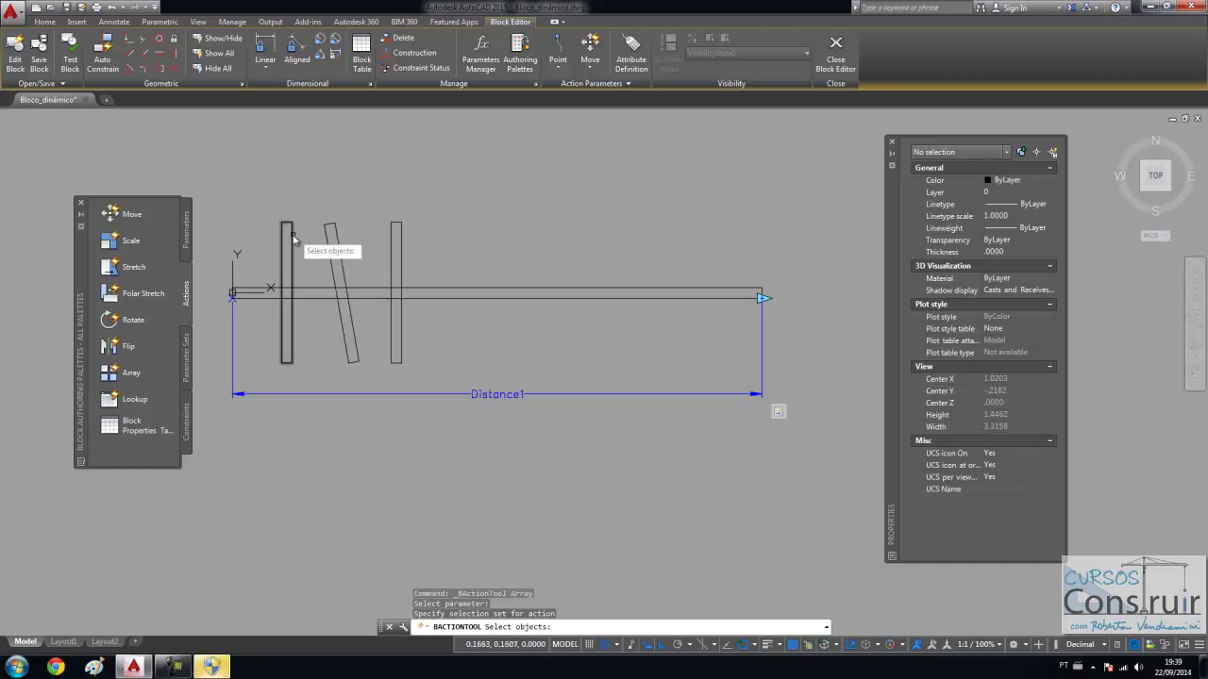
left_click(286, 241)
left_click(326, 239)
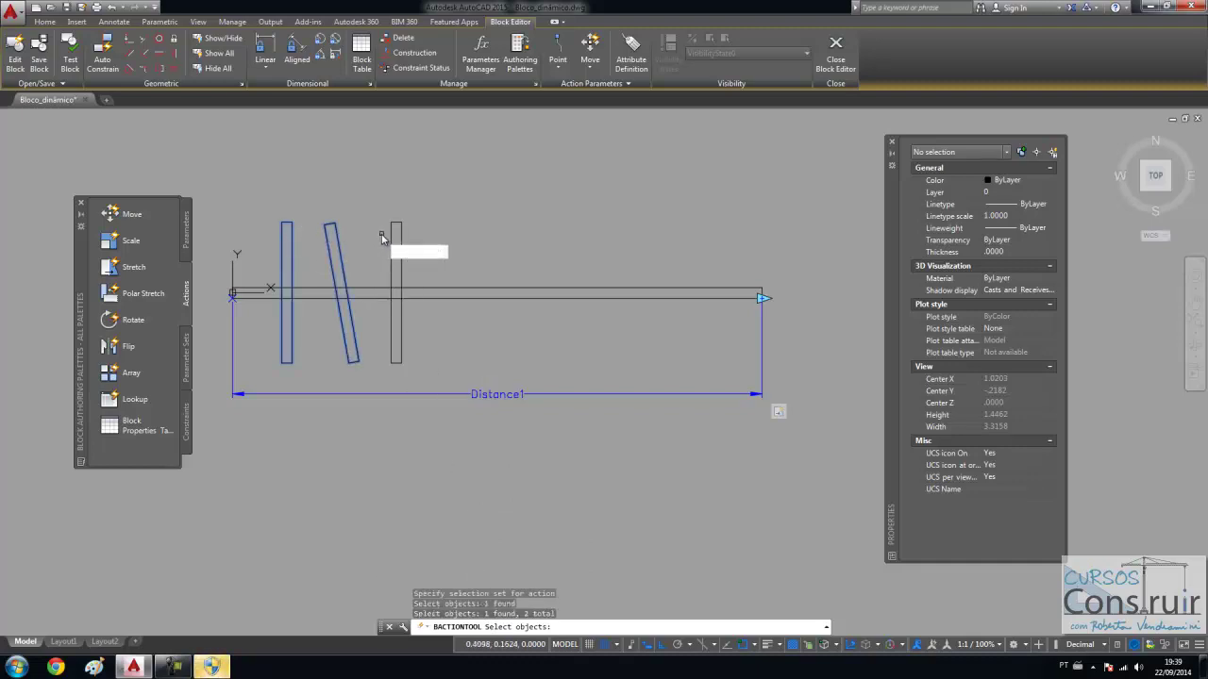
left_click(396, 240)
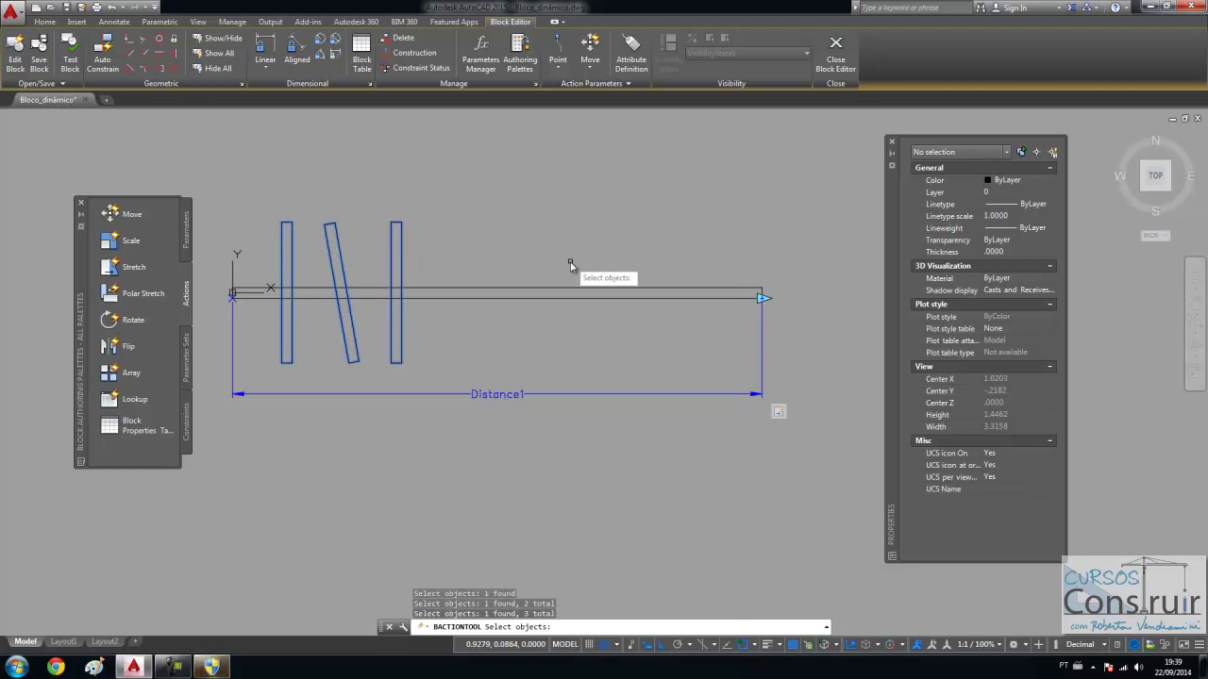
key("Return")
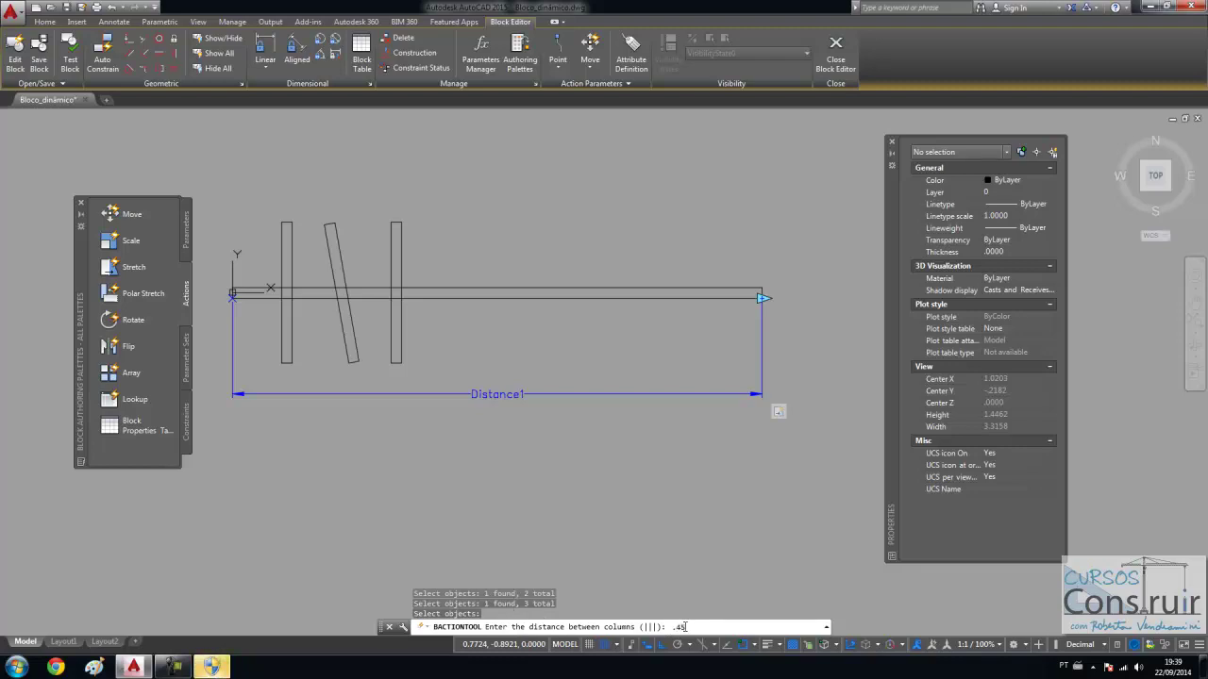
key("Return")
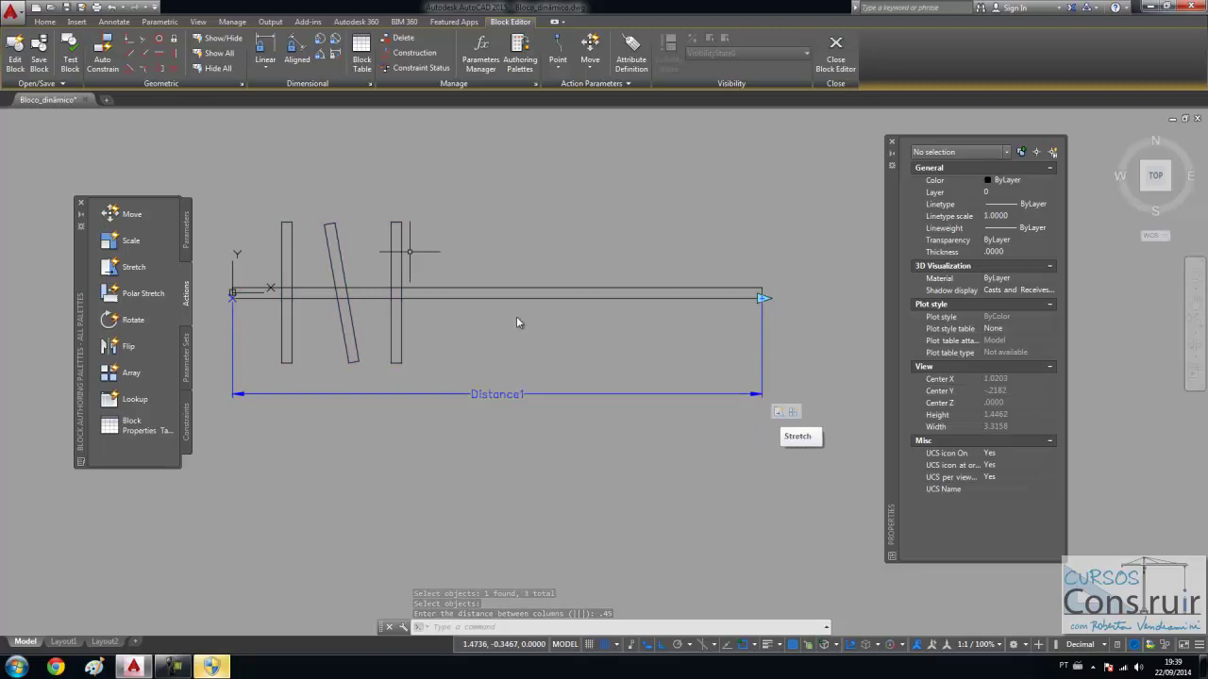
Step: Test Cabideiro_din again, lengthening the bar to see the hangers repeat, then close the test
left_click(70, 56)
scroll(385, 331, "down", 2)
scroll(494, 336, "up", 3)
left_click(454, 346)
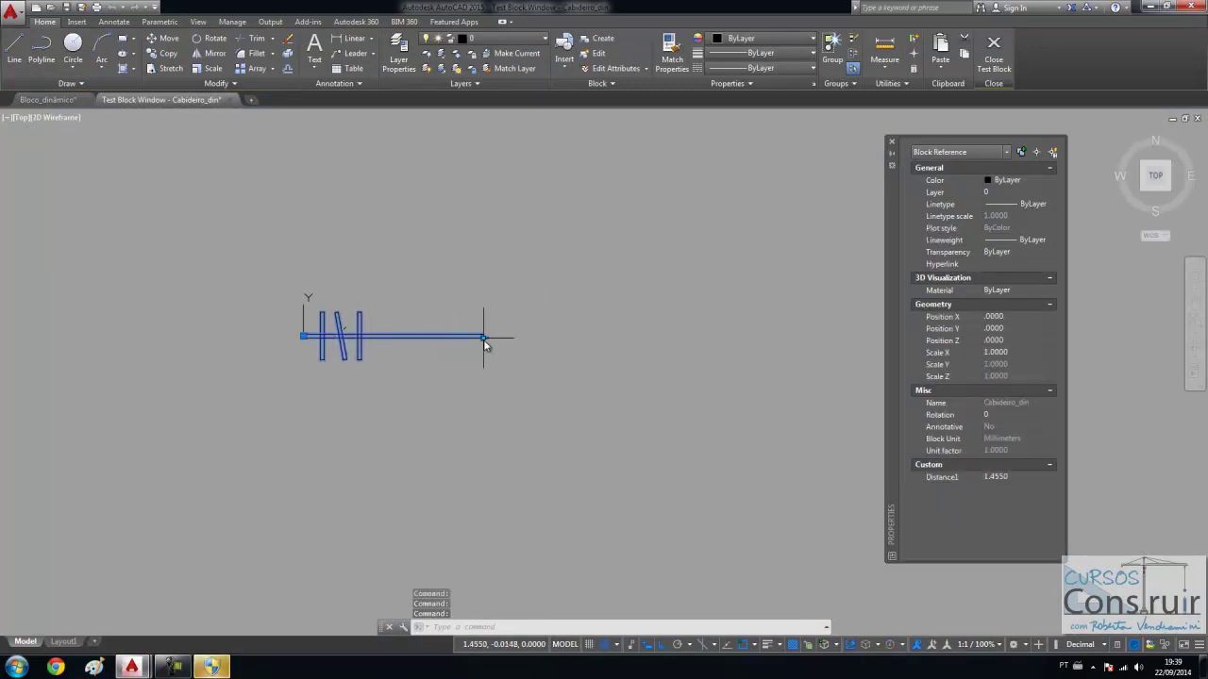
left_click(484, 338)
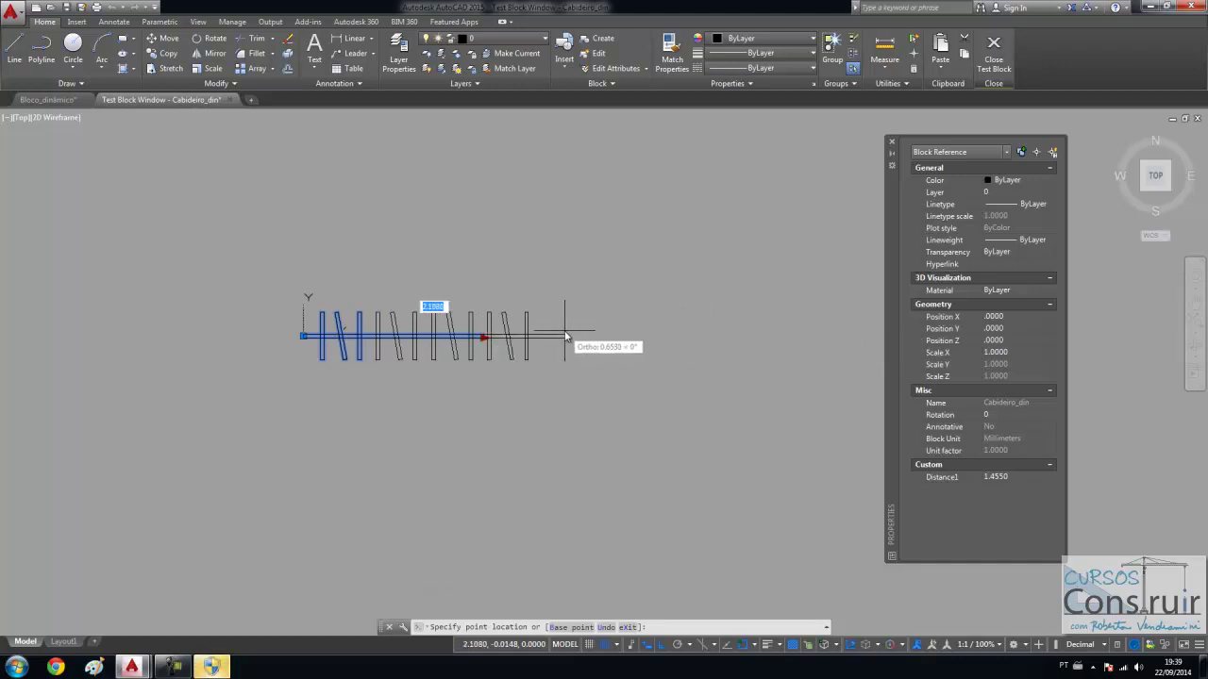
left_click(591, 337)
left_click(993, 57)
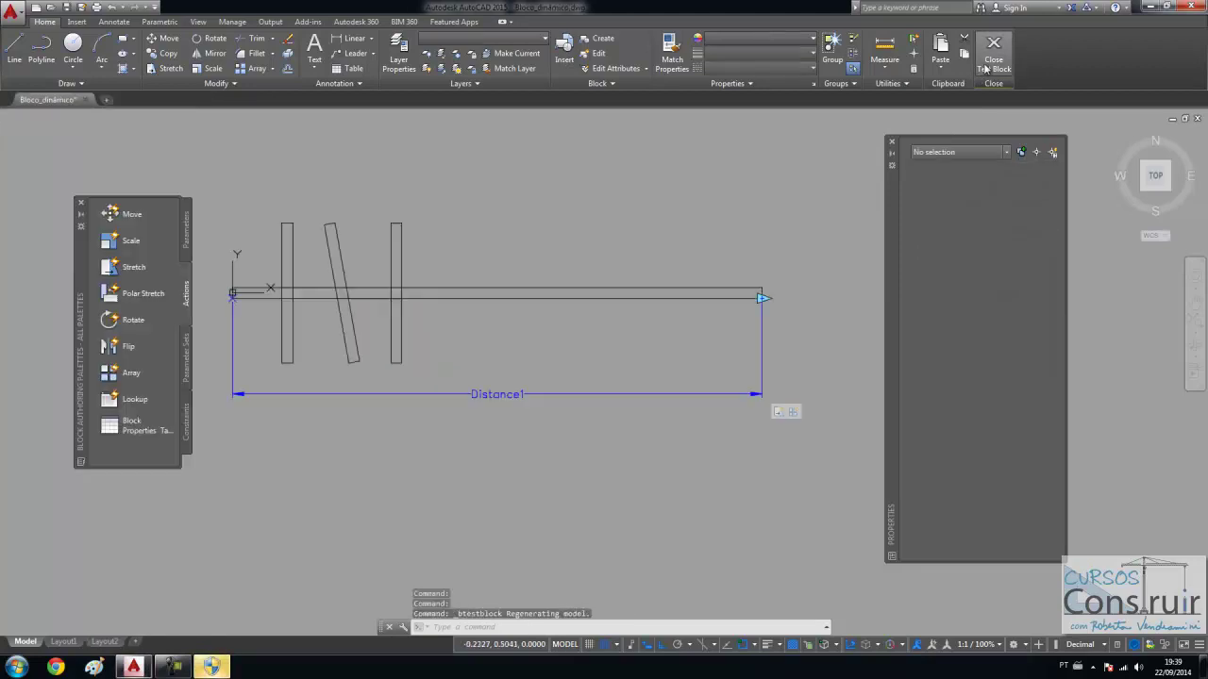
Step: Save the Cabideiro_din changes and stretch the drawing's hanger block to 4.3291 so more hangers repeat
left_click(834, 55)
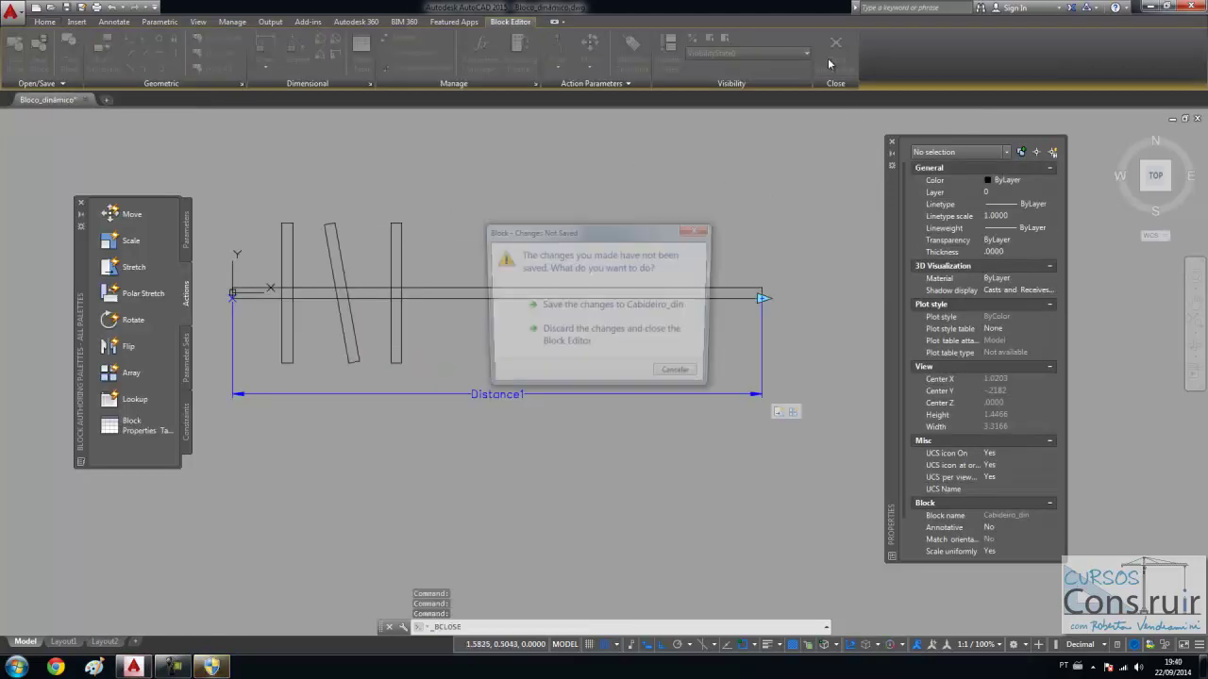
left_click(578, 315)
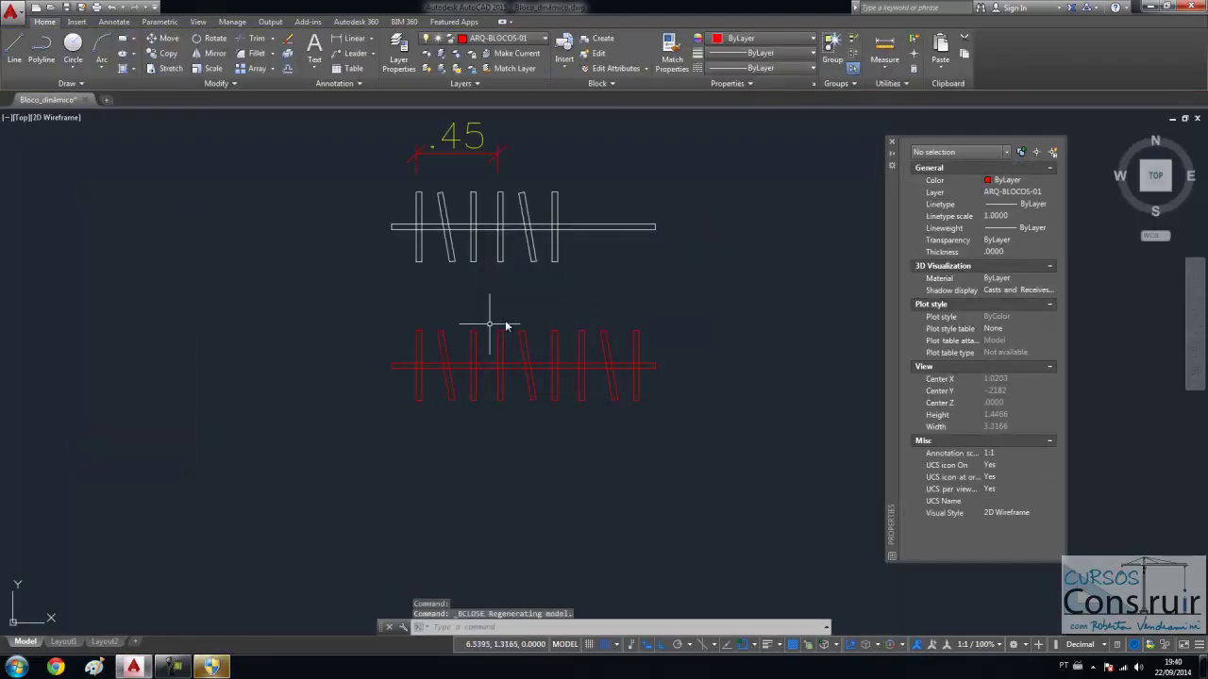
scroll(391, 400, "down", 2)
scroll(416, 406, "down", 2)
left_click(416, 406)
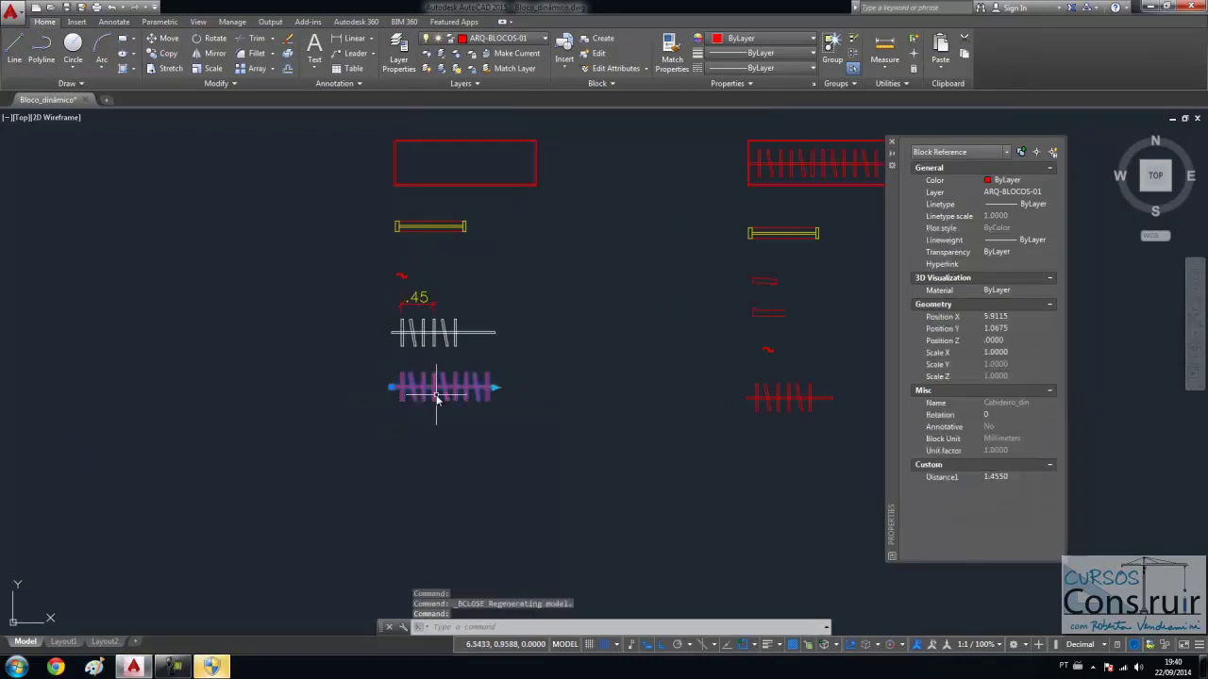
left_click(495, 386)
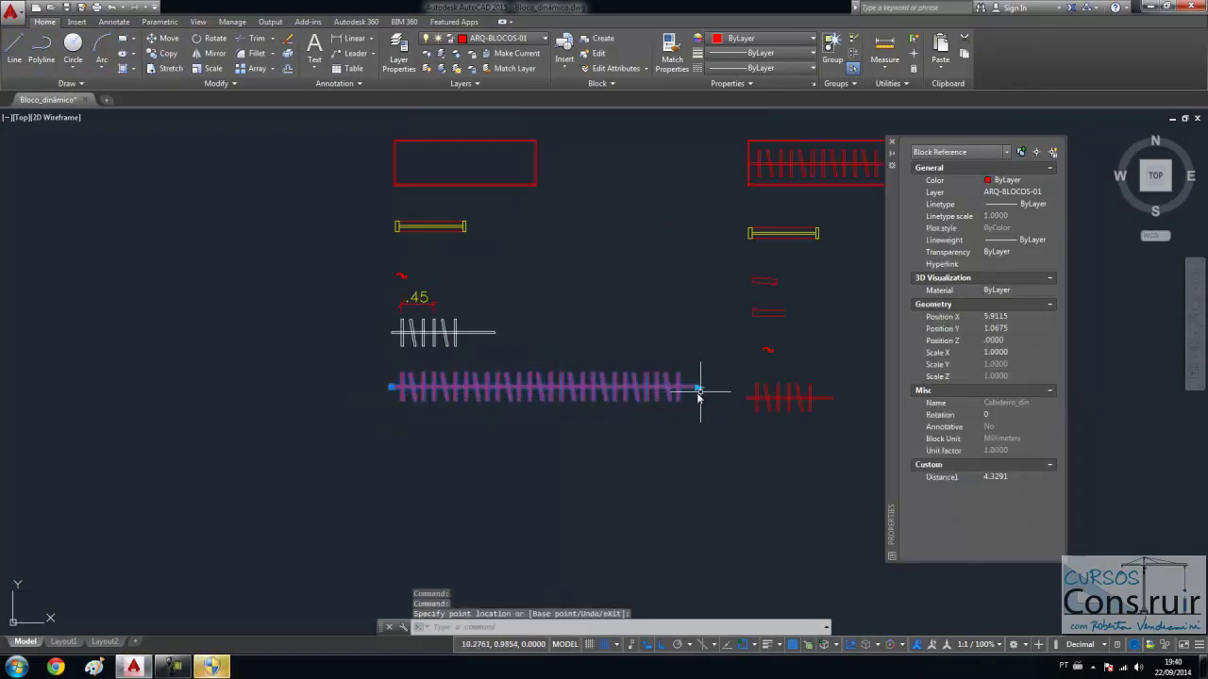
left_click(696, 388)
left_click(696, 388)
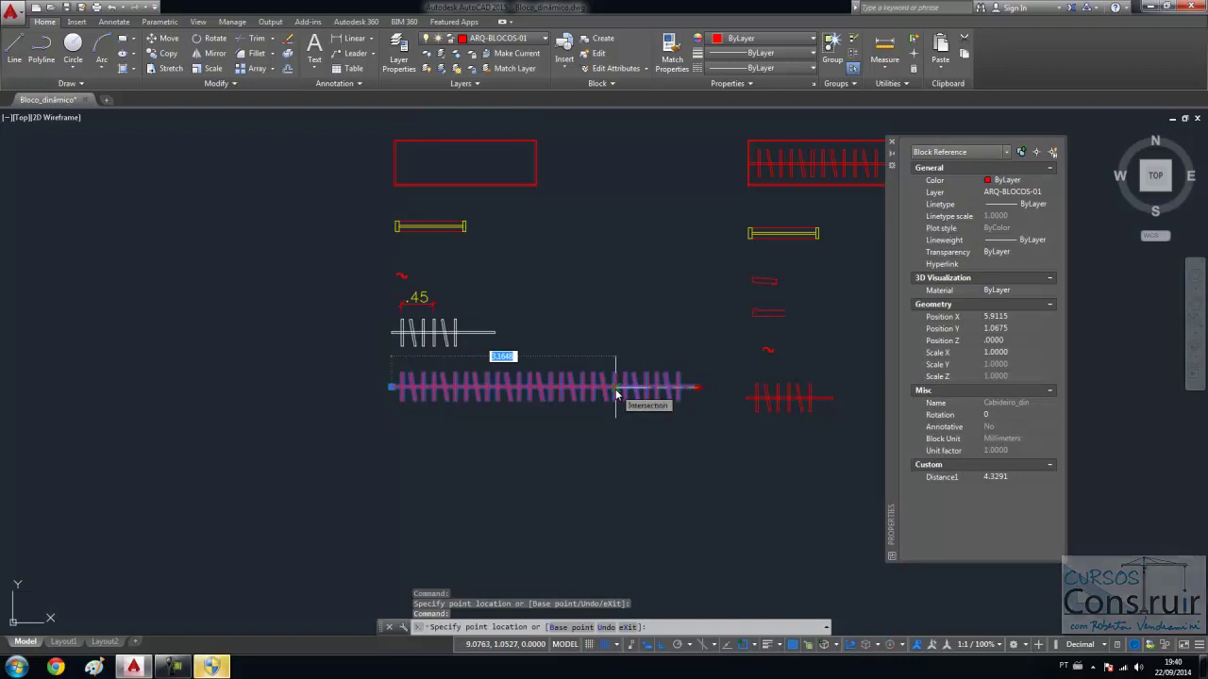